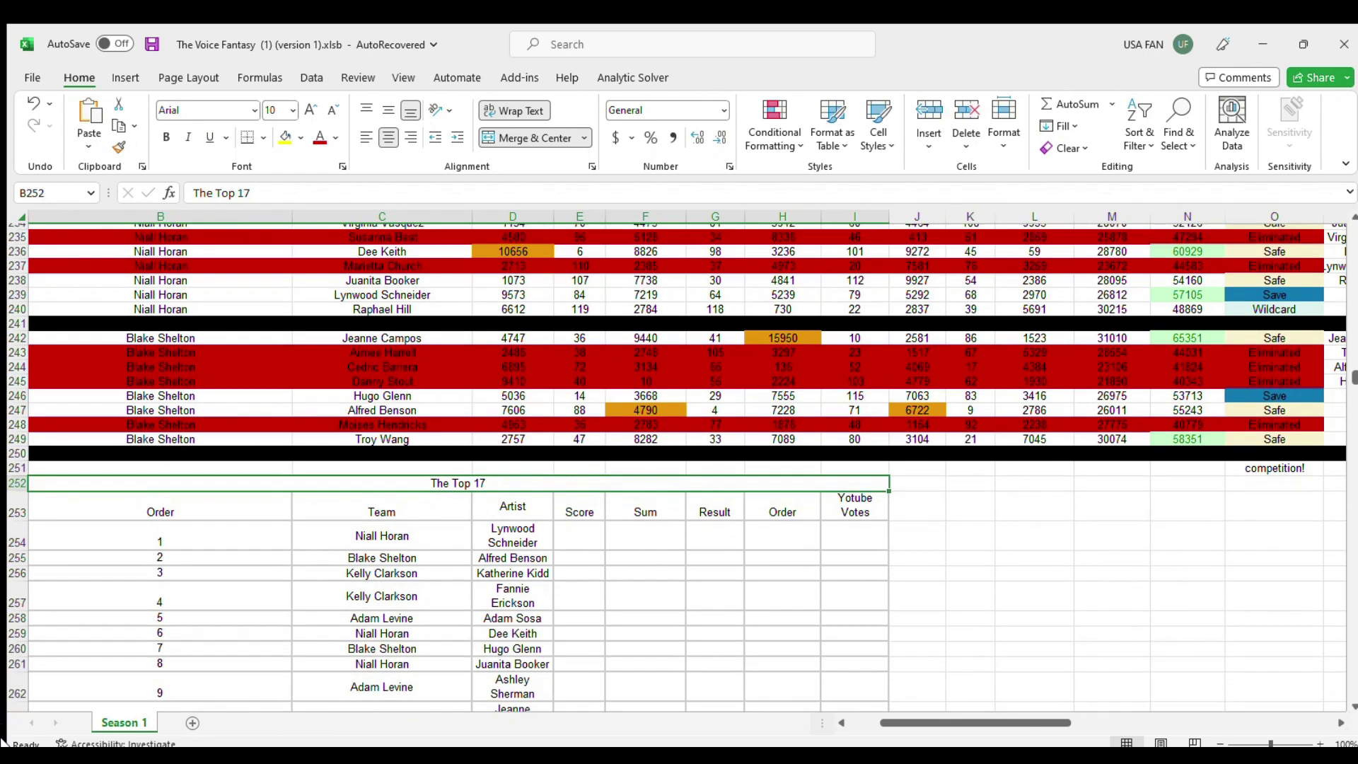
# Step: Review the performance order, team and artist of every entry in the Top 17 table, from order 1 to 17
pyautogui.click(228, 529)
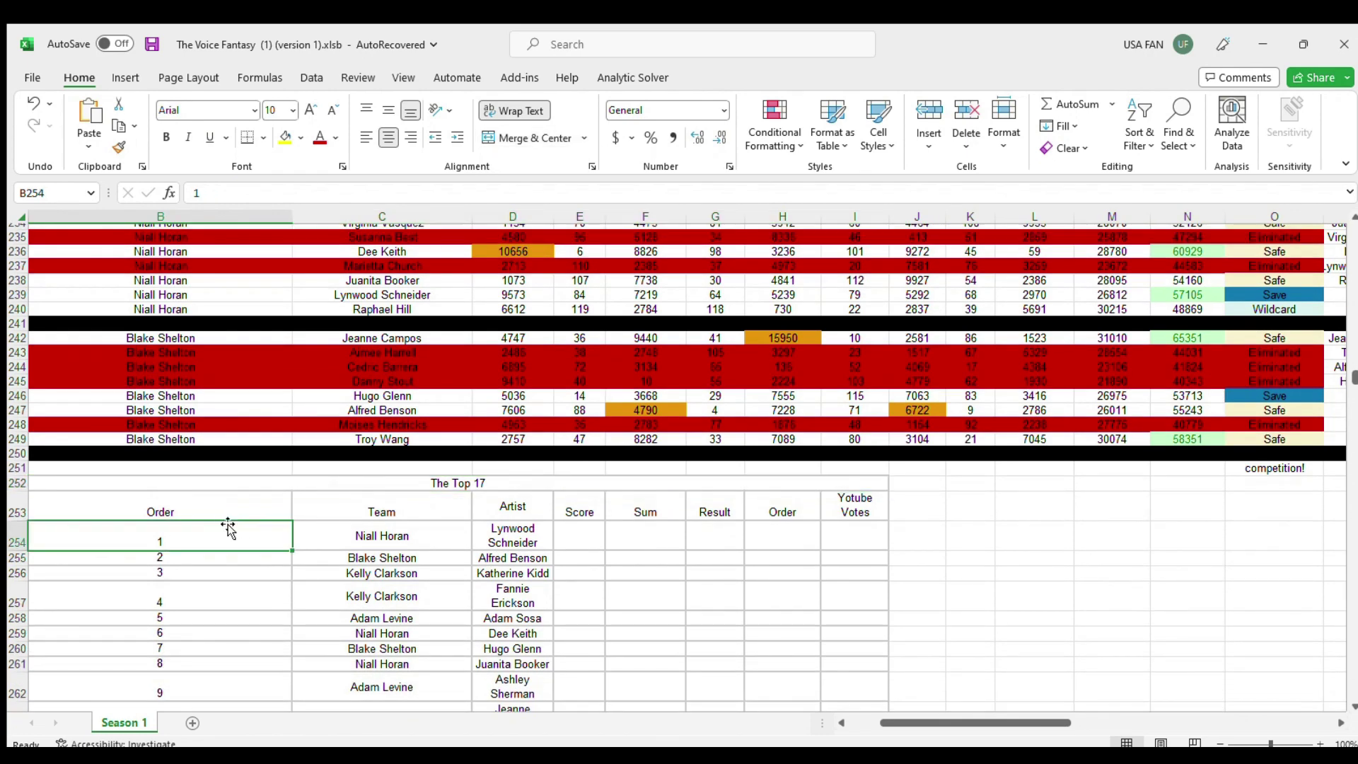
pyautogui.scroll(-5, 227, 524)
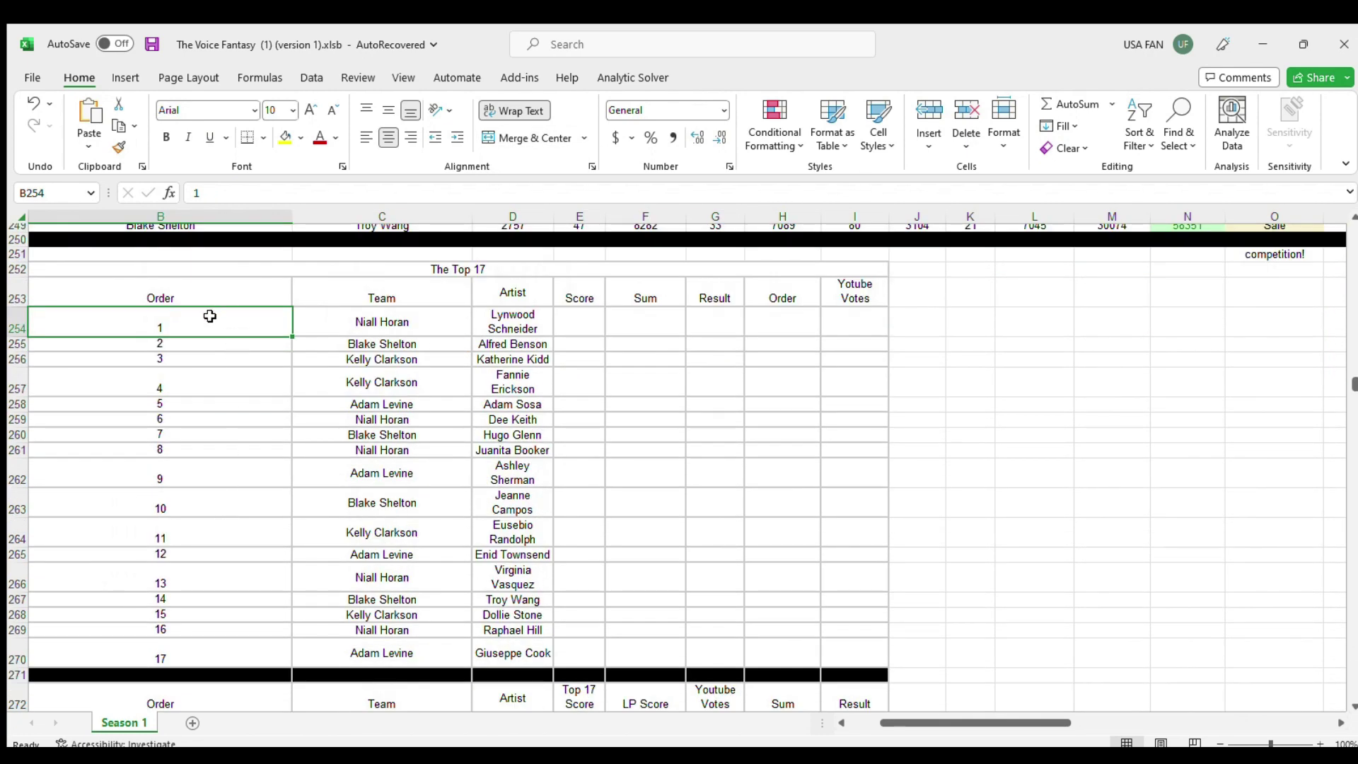
pyautogui.moveTo(210, 324); pyautogui.dragTo(177, 654)
pyautogui.click(388, 323)
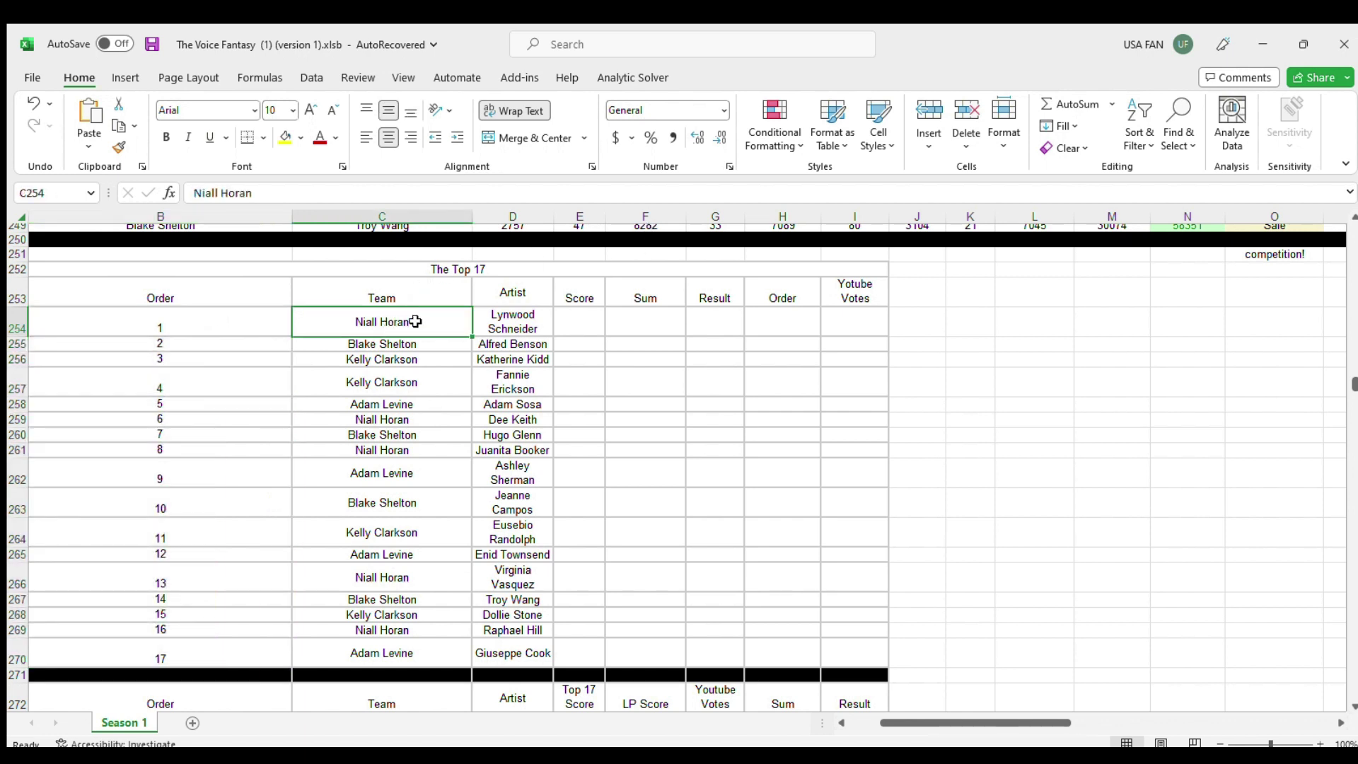
pyautogui.click(487, 324)
pyautogui.click(456, 344)
pyautogui.click(497, 343)
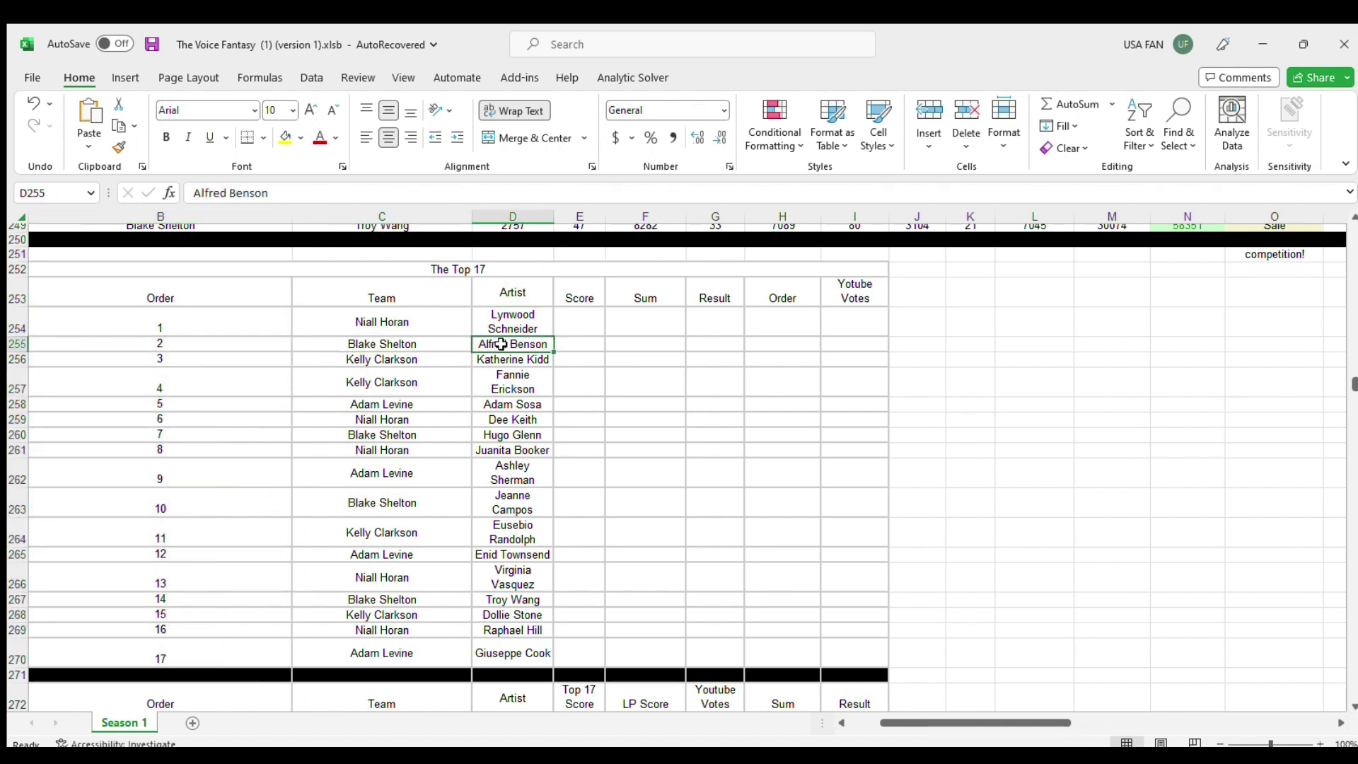
pyautogui.click(413, 357)
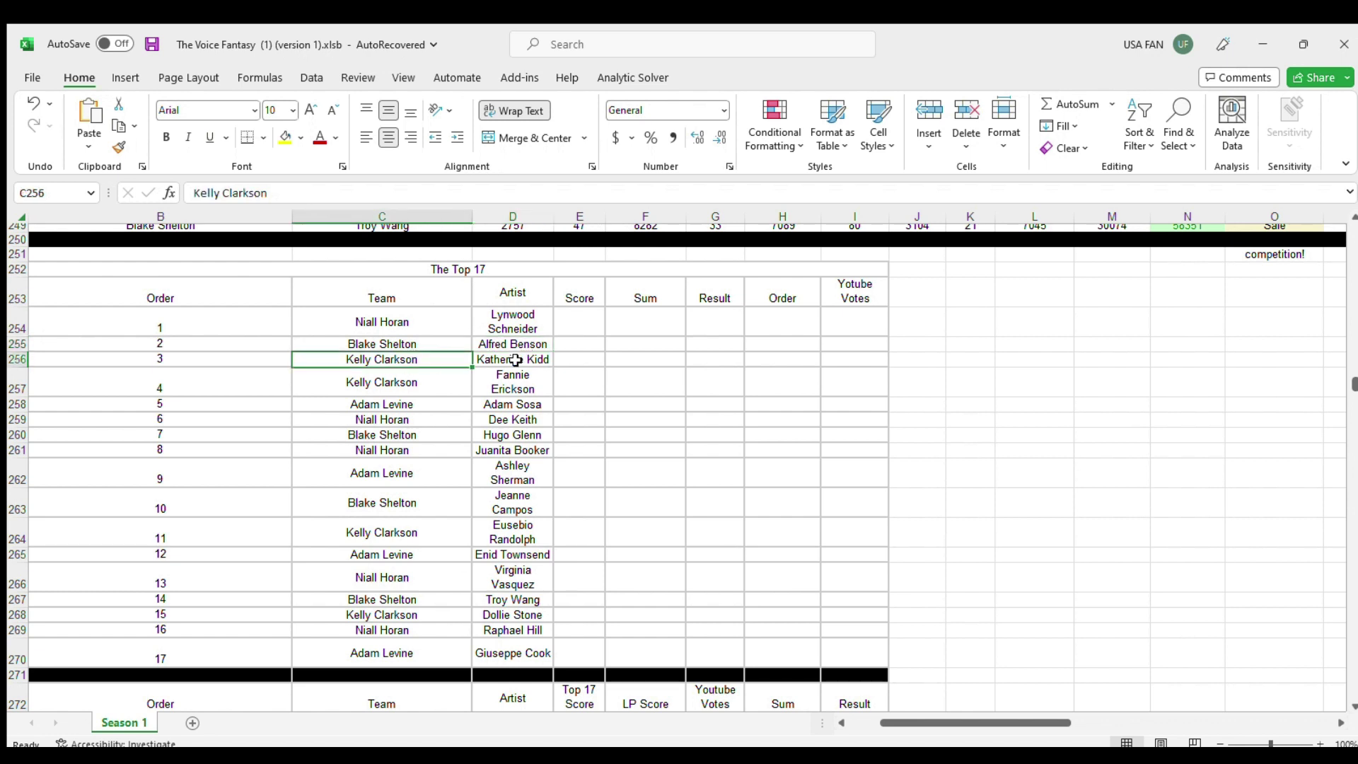
pyautogui.click(516, 360)
pyautogui.click(442, 381)
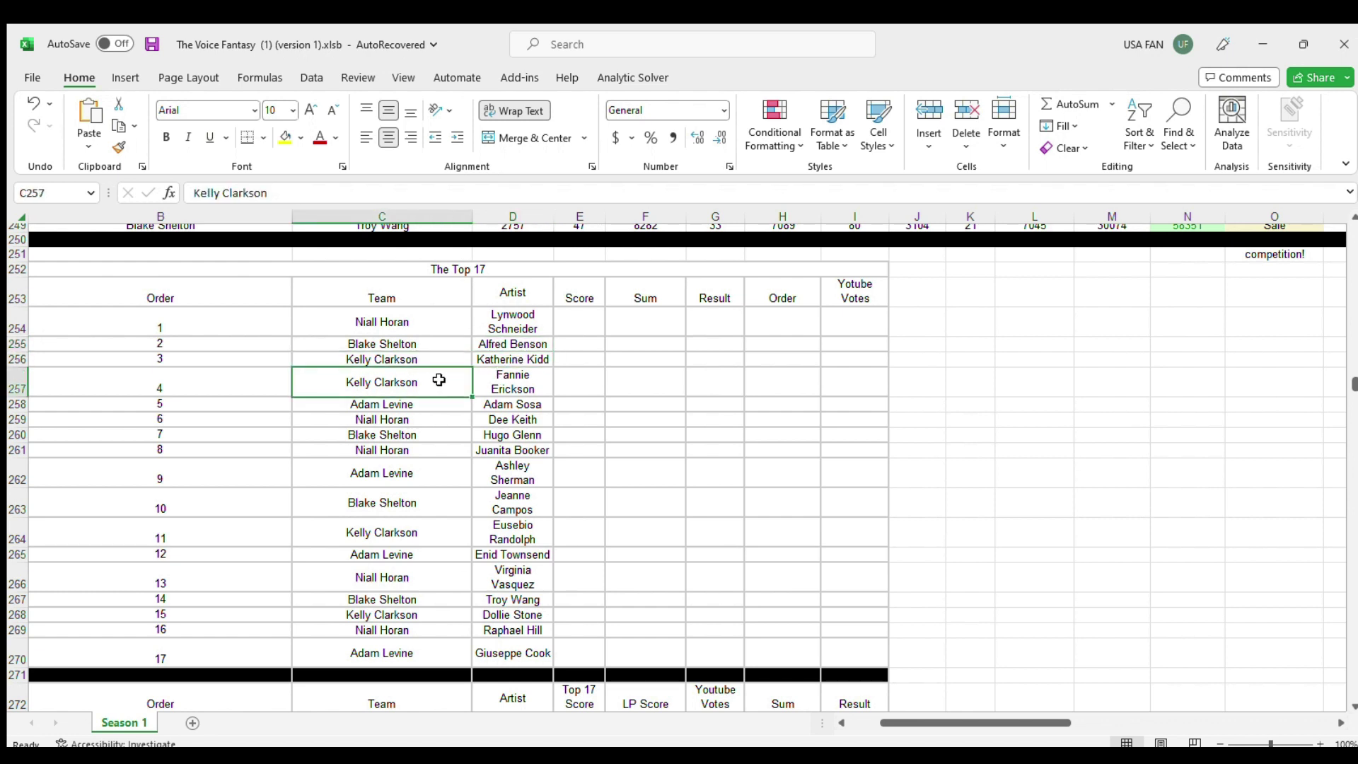
pyautogui.click(514, 374)
pyautogui.click(437, 404)
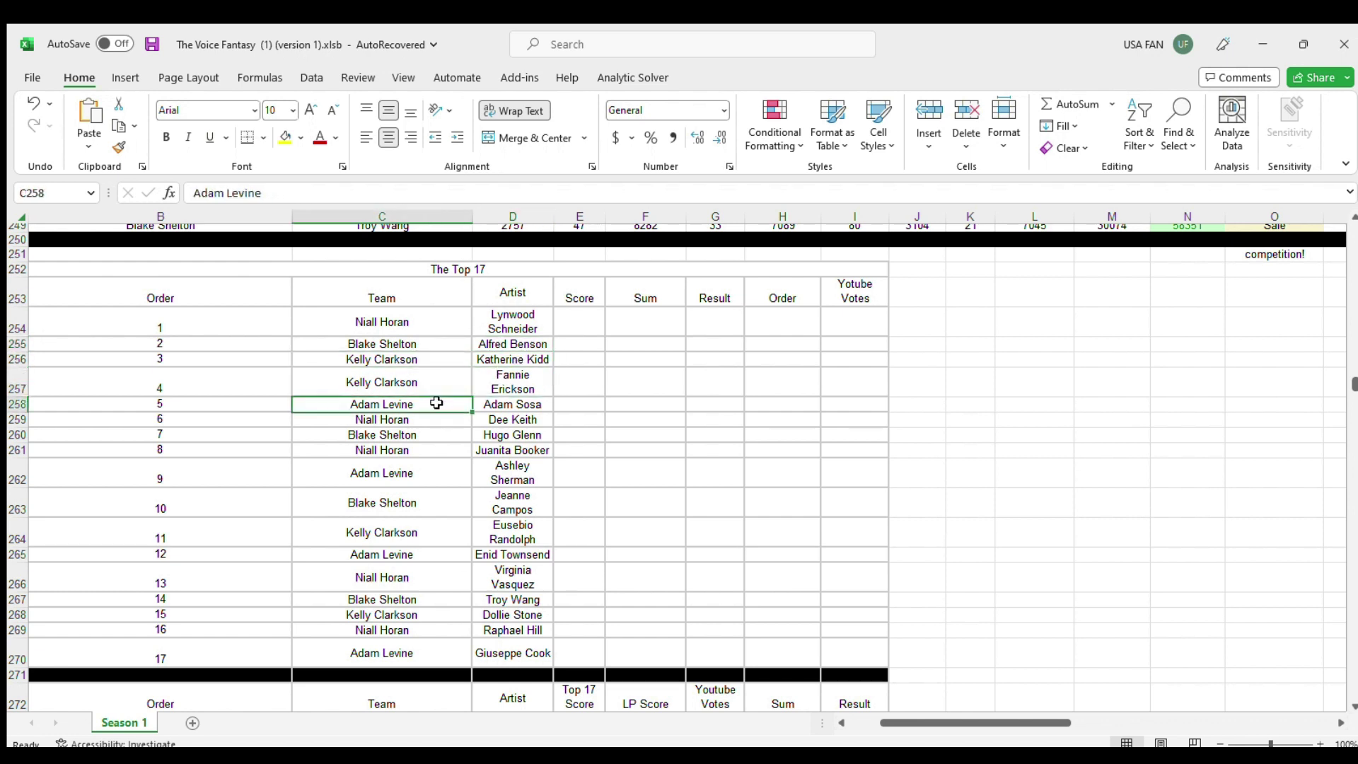
pyautogui.click(497, 402)
pyautogui.click(425, 422)
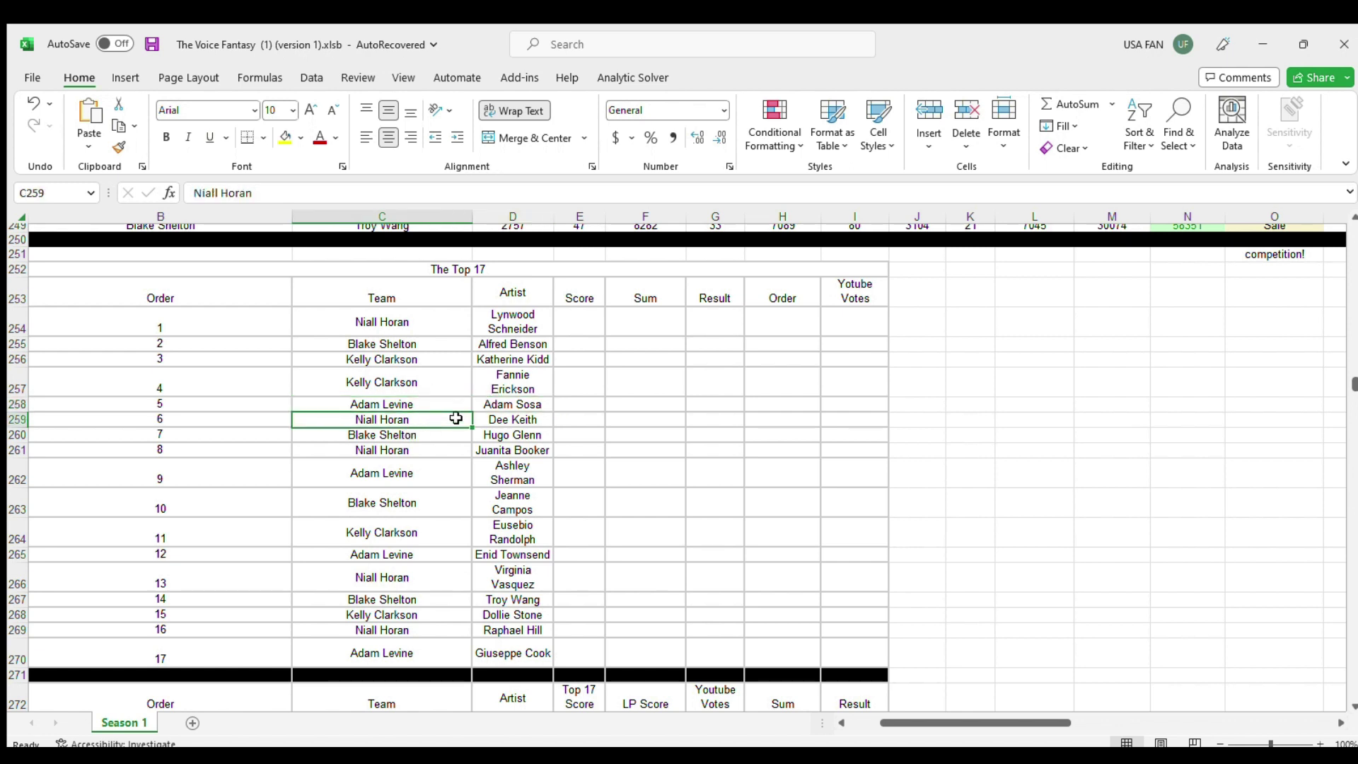
pyautogui.click(448, 402)
pyautogui.click(493, 404)
pyautogui.click(451, 423)
pyautogui.click(524, 422)
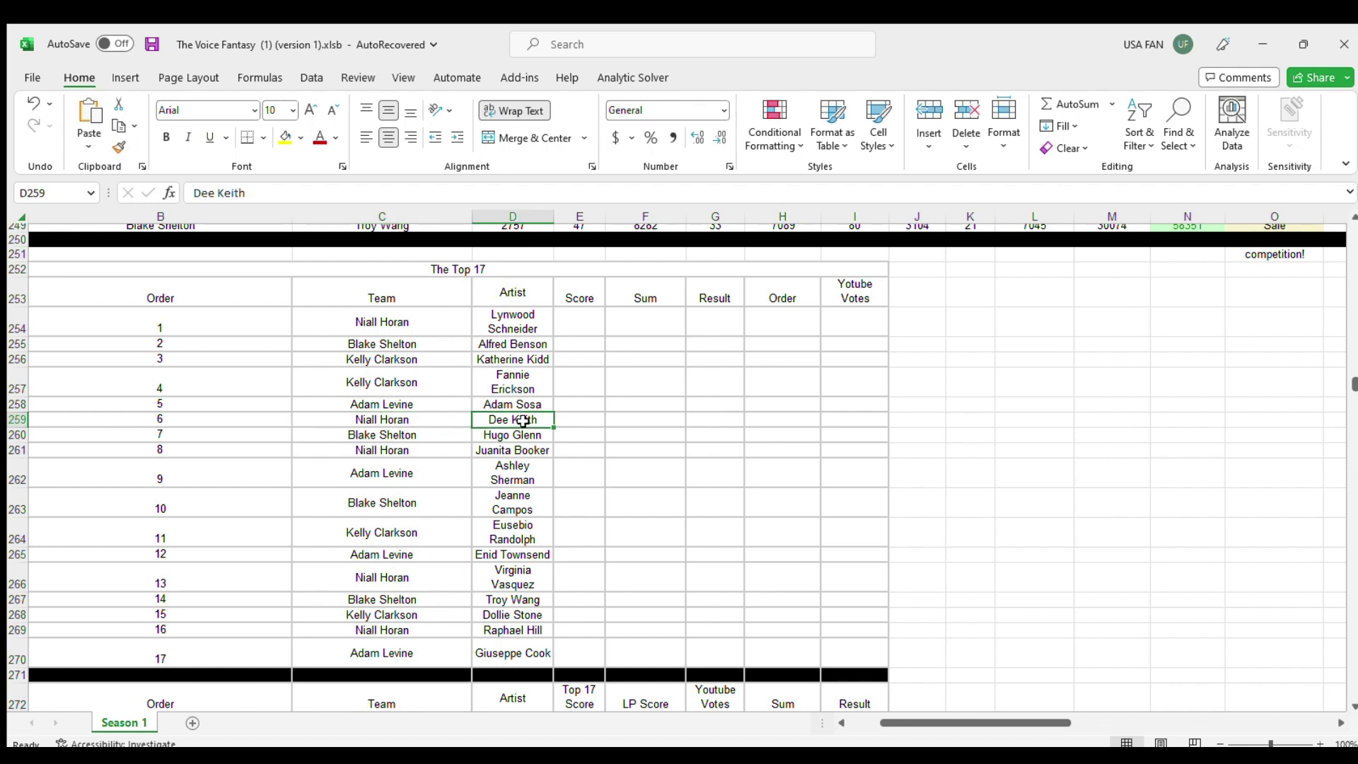
pyautogui.click(430, 450)
pyautogui.click(432, 435)
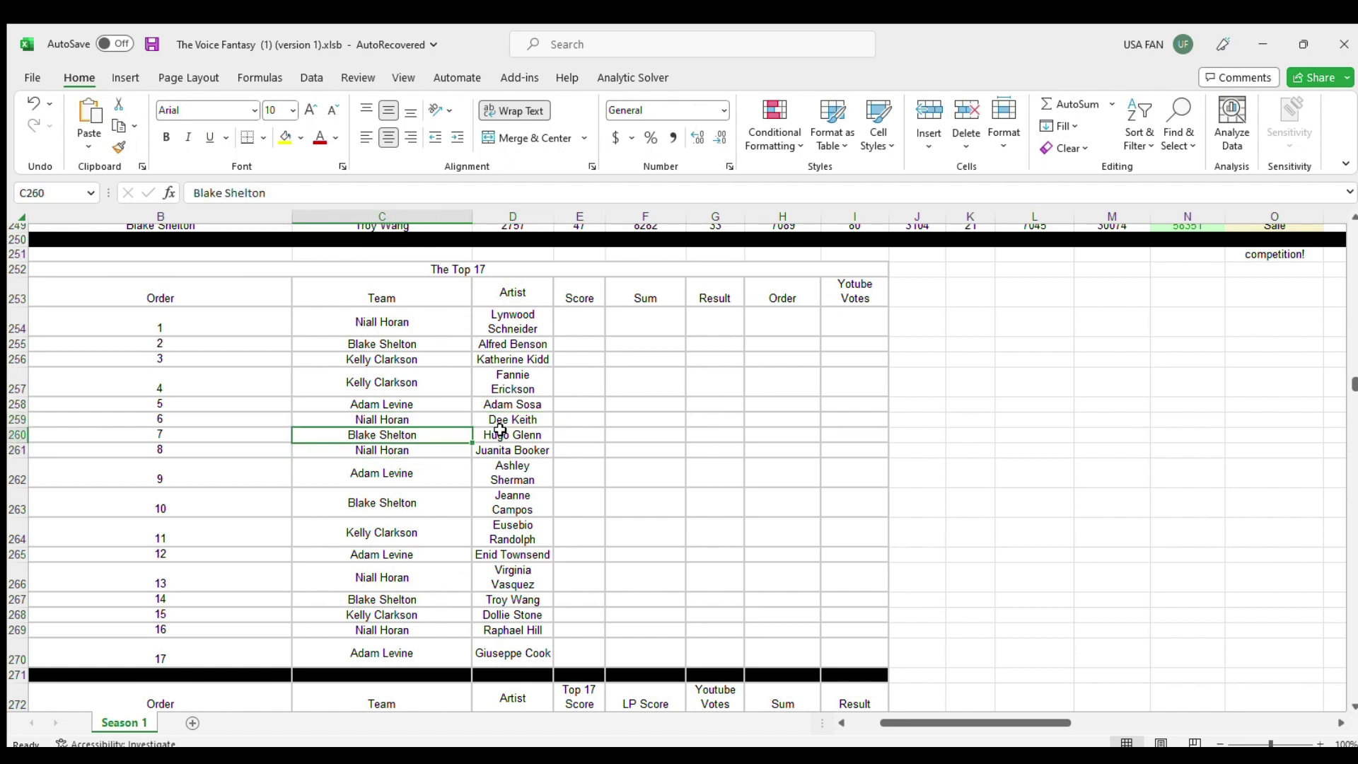
pyautogui.click(497, 433)
pyautogui.click(439, 450)
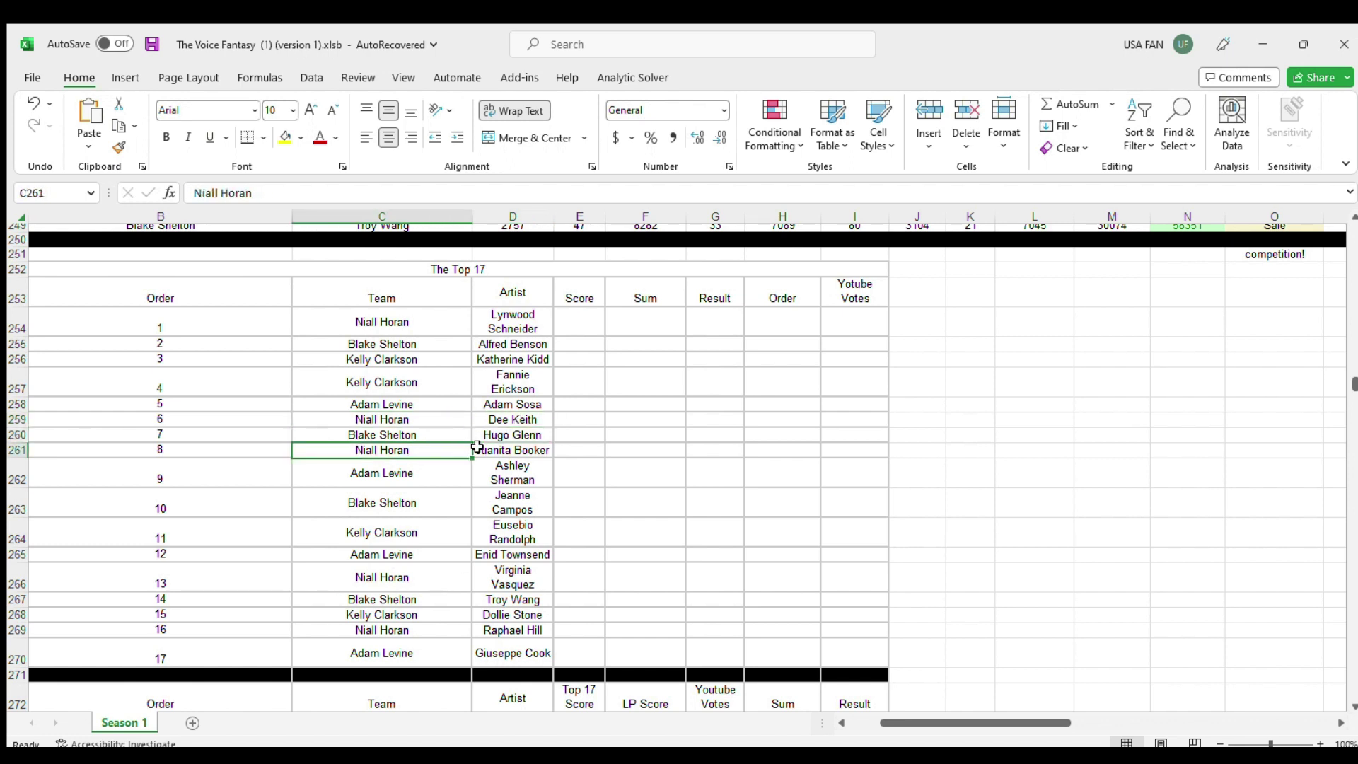
pyautogui.click(495, 450)
pyautogui.click(424, 474)
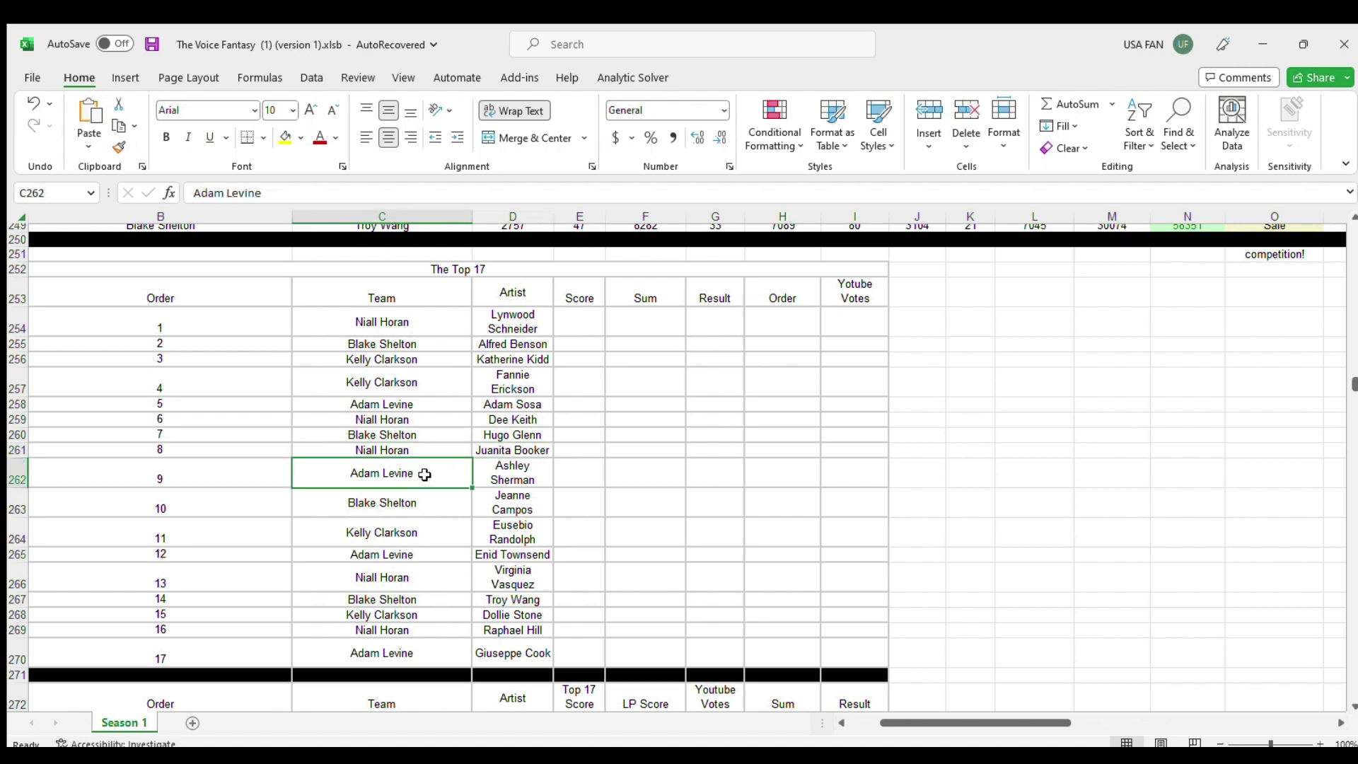
pyautogui.click(493, 471)
pyautogui.click(439, 494)
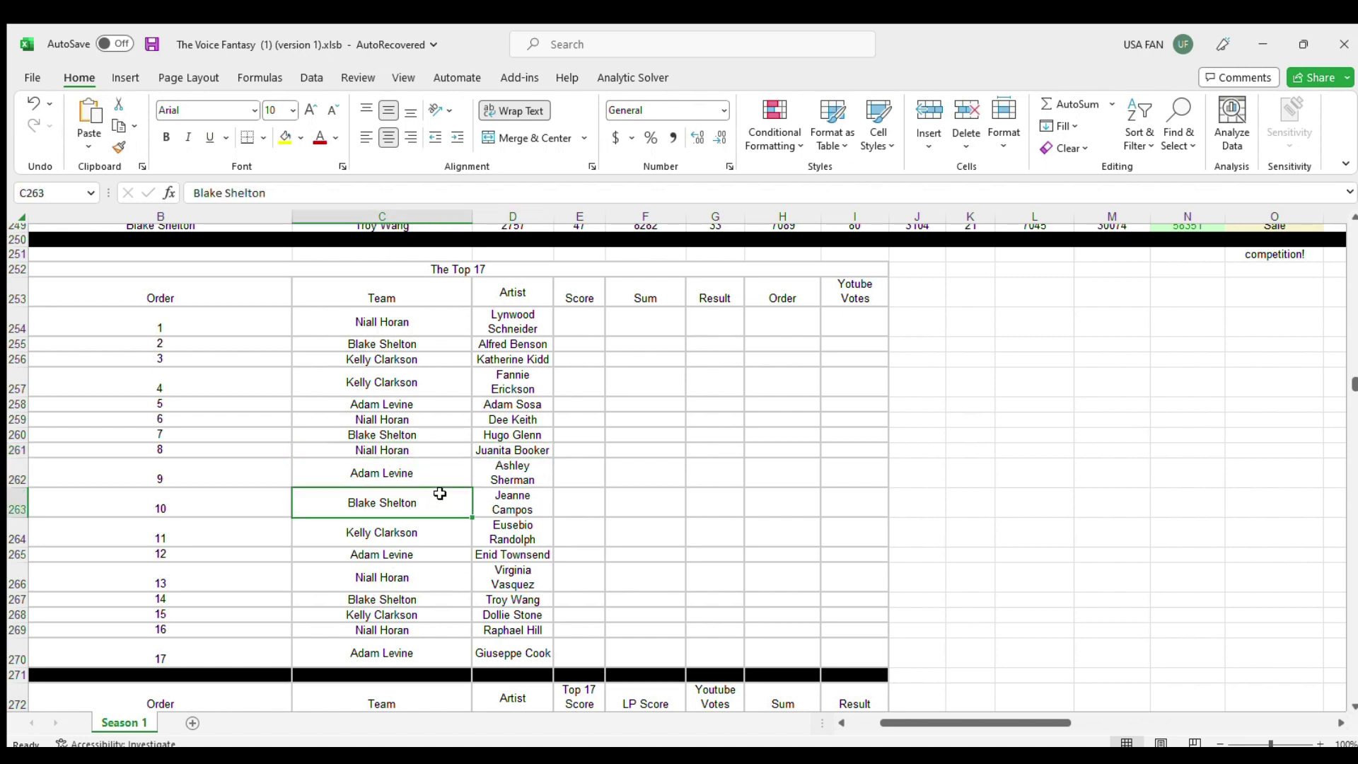
pyautogui.click(512, 504)
pyautogui.click(424, 543)
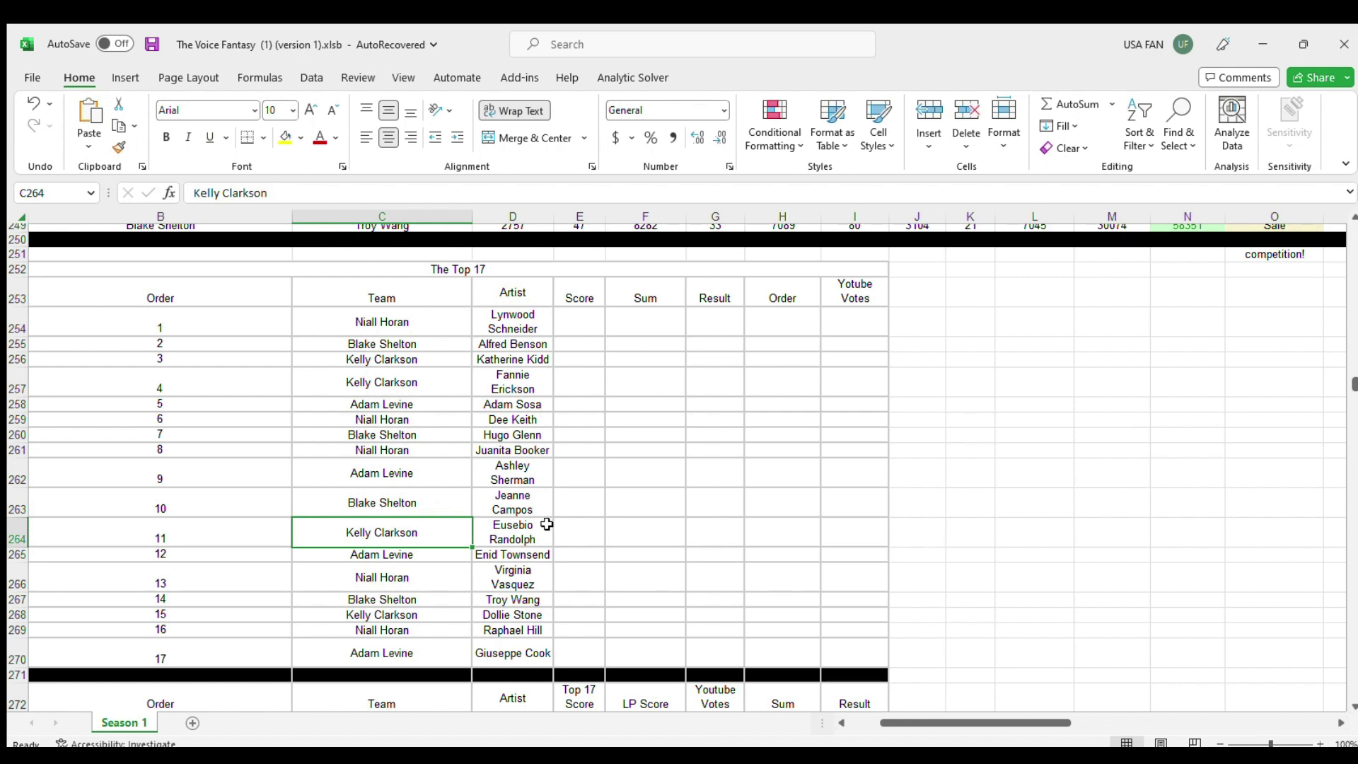
pyautogui.click(526, 535)
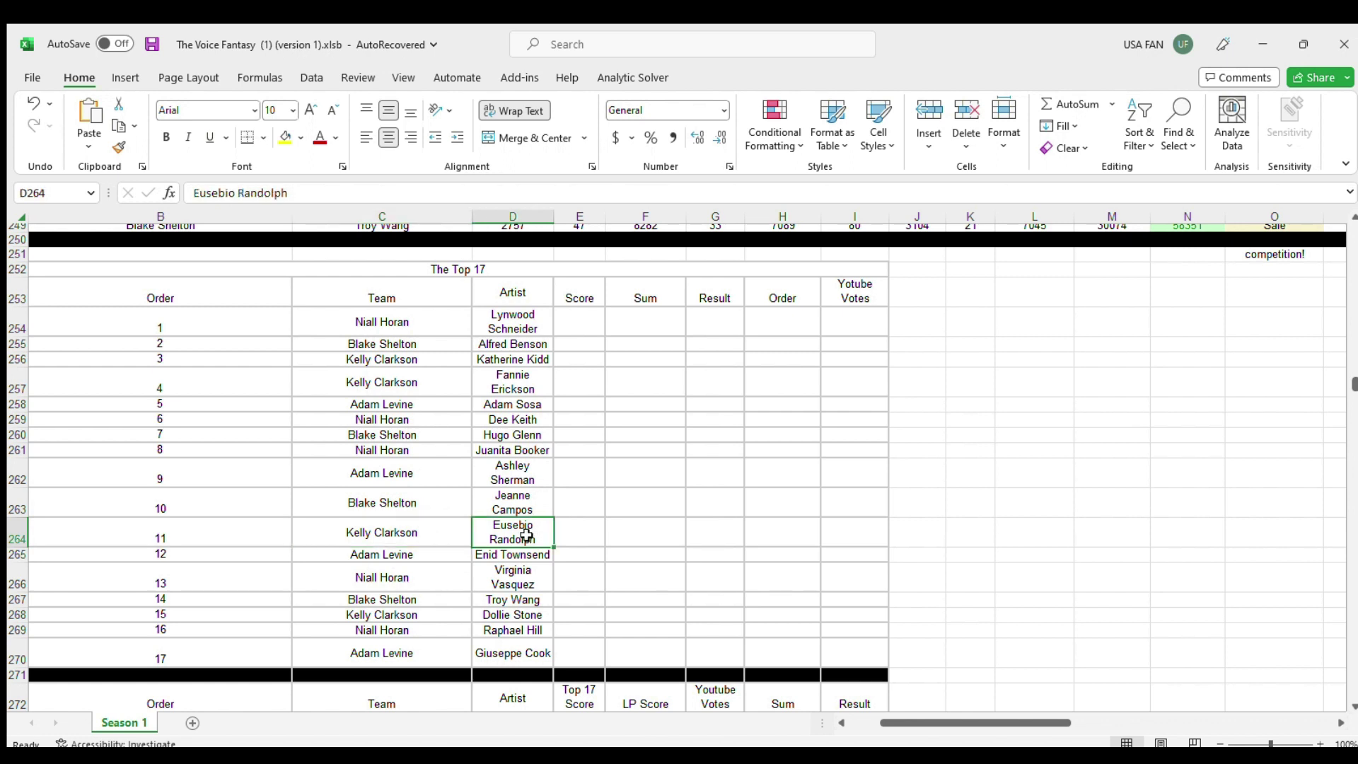
pyautogui.click(455, 554)
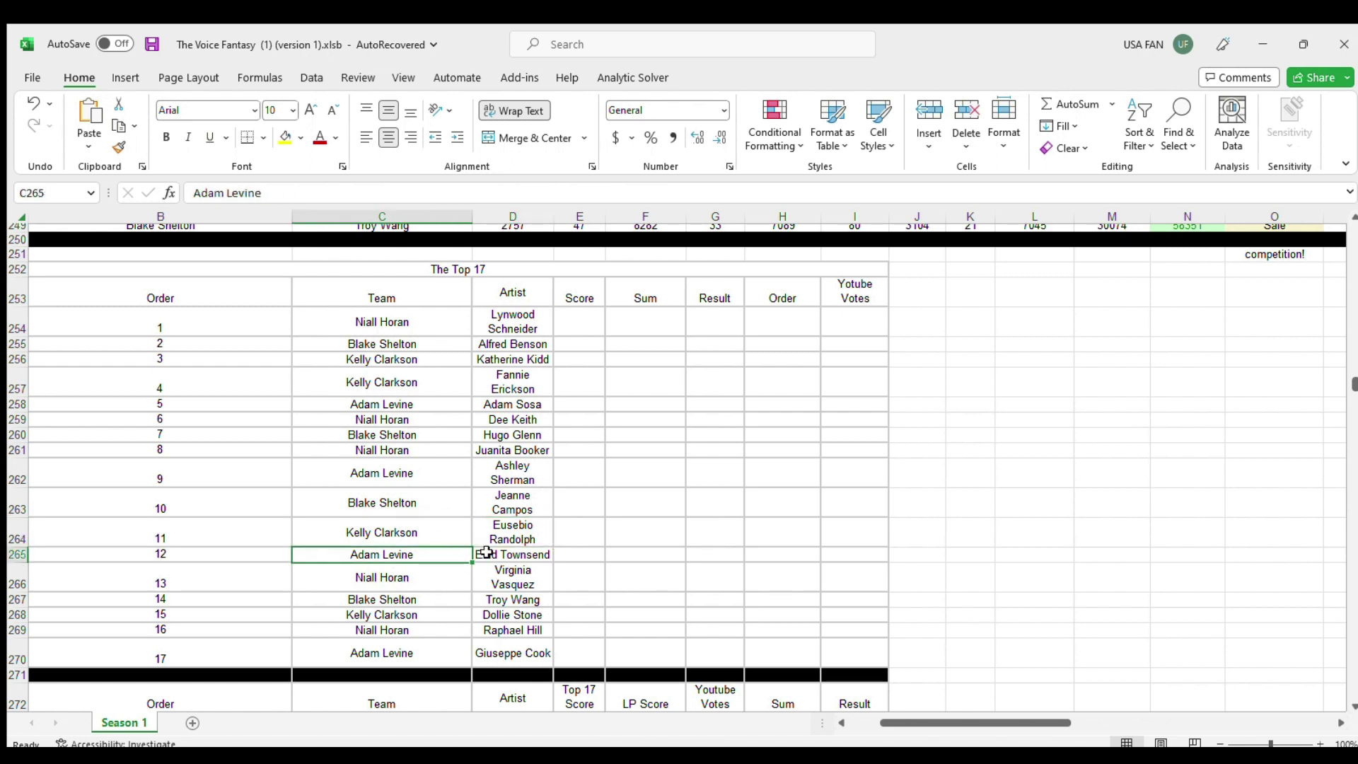
pyautogui.click(487, 552)
pyautogui.click(430, 578)
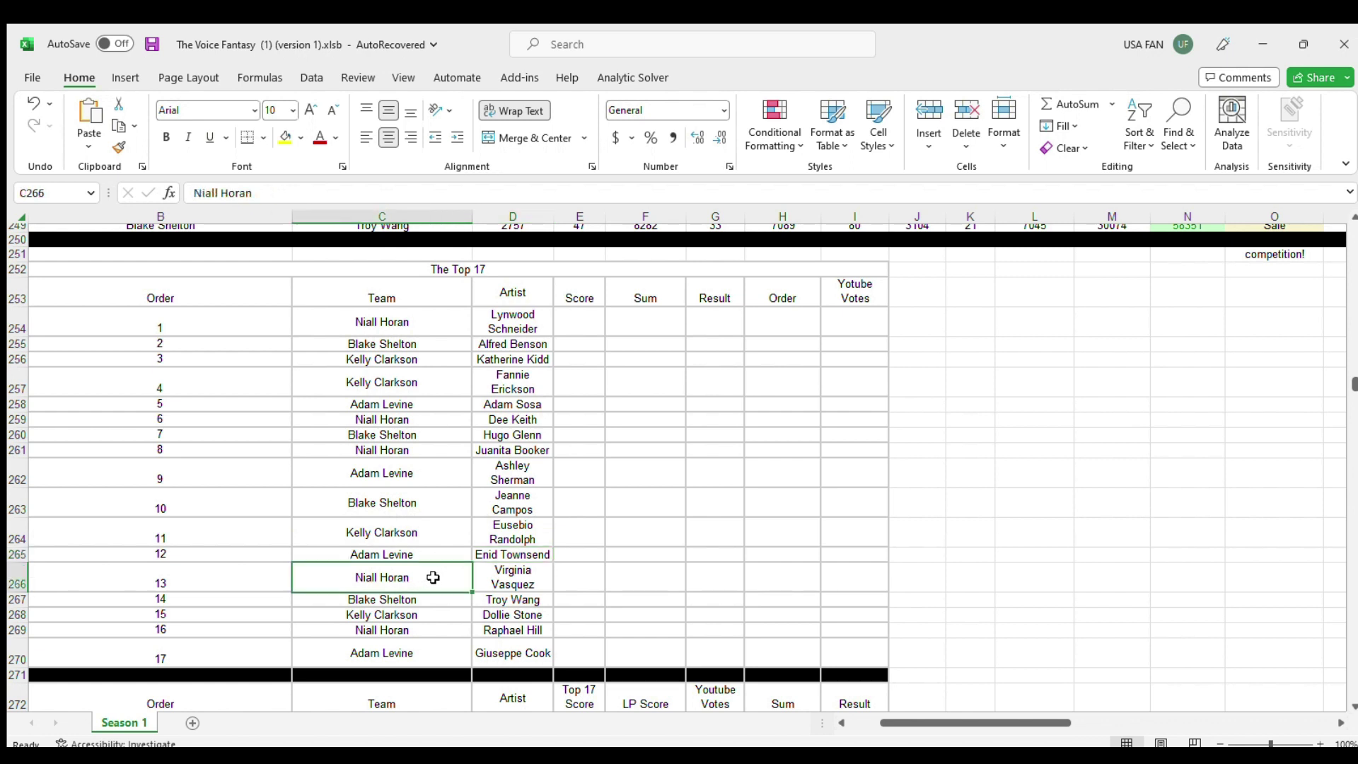
pyautogui.click(517, 577)
pyautogui.click(435, 597)
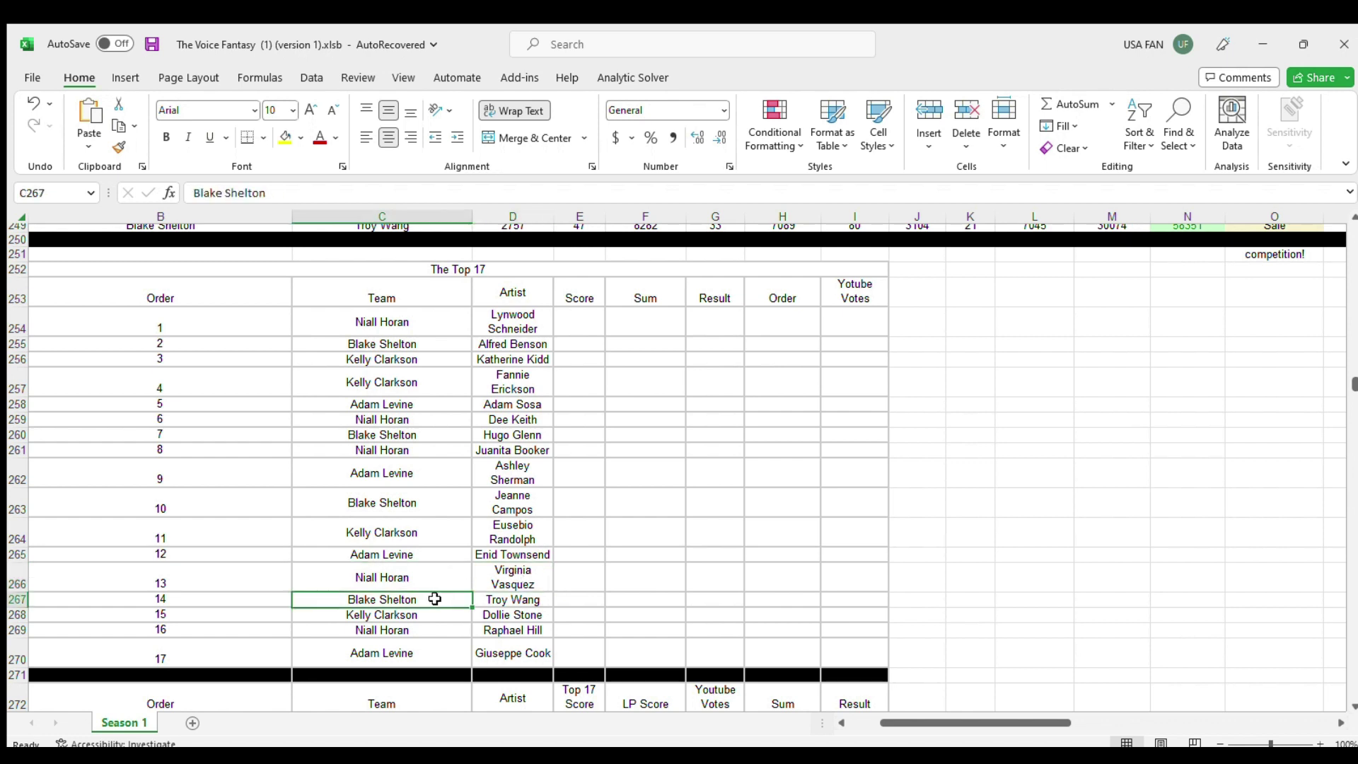
pyautogui.click(502, 598)
pyautogui.click(454, 606)
pyautogui.click(453, 615)
pyautogui.click(531, 615)
pyautogui.click(418, 633)
pyautogui.click(516, 631)
pyautogui.click(444, 646)
pyautogui.click(488, 644)
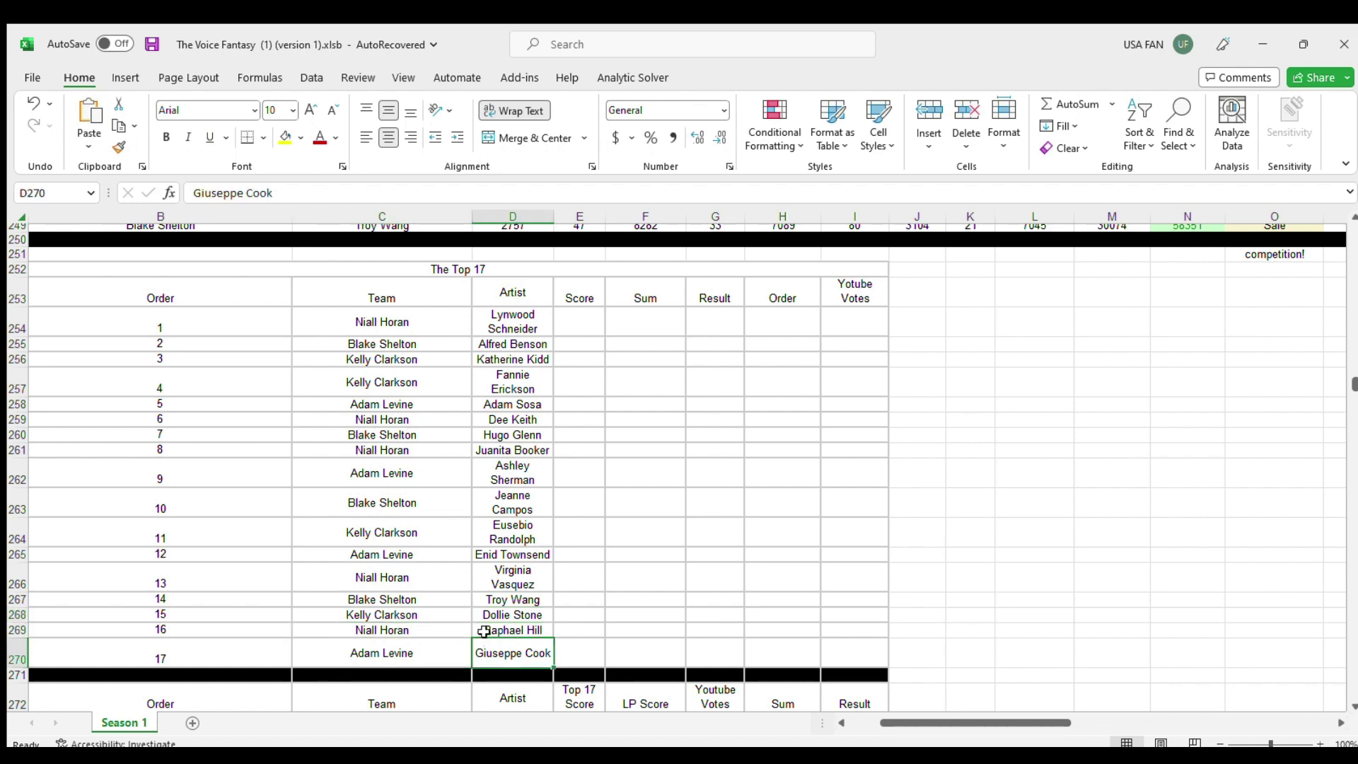
# Step: Examine the three-row table below the Top 17 list, including its order numbers and each column header from Order to Result
pyautogui.scroll(-1, 473, 538)
pyautogui.scroll(-1, 473, 538)
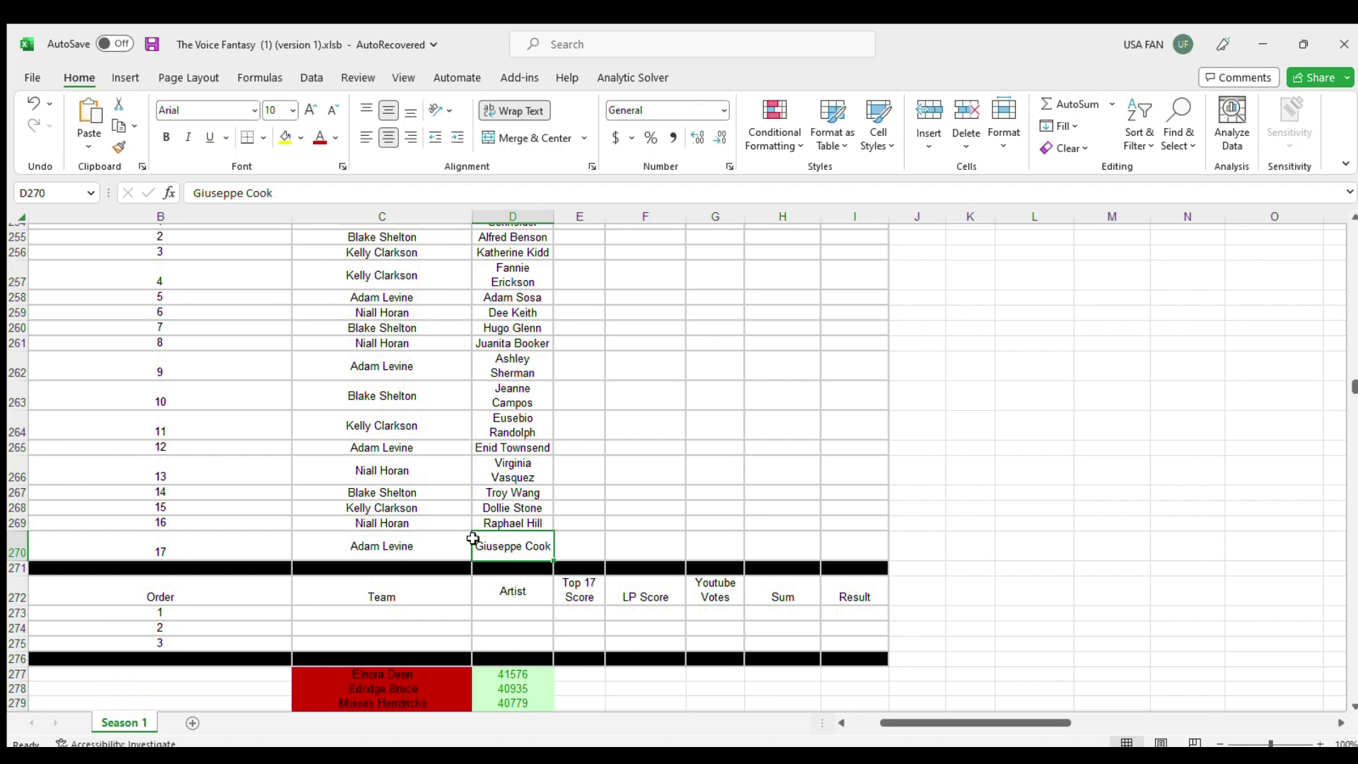
pyautogui.click(326, 610)
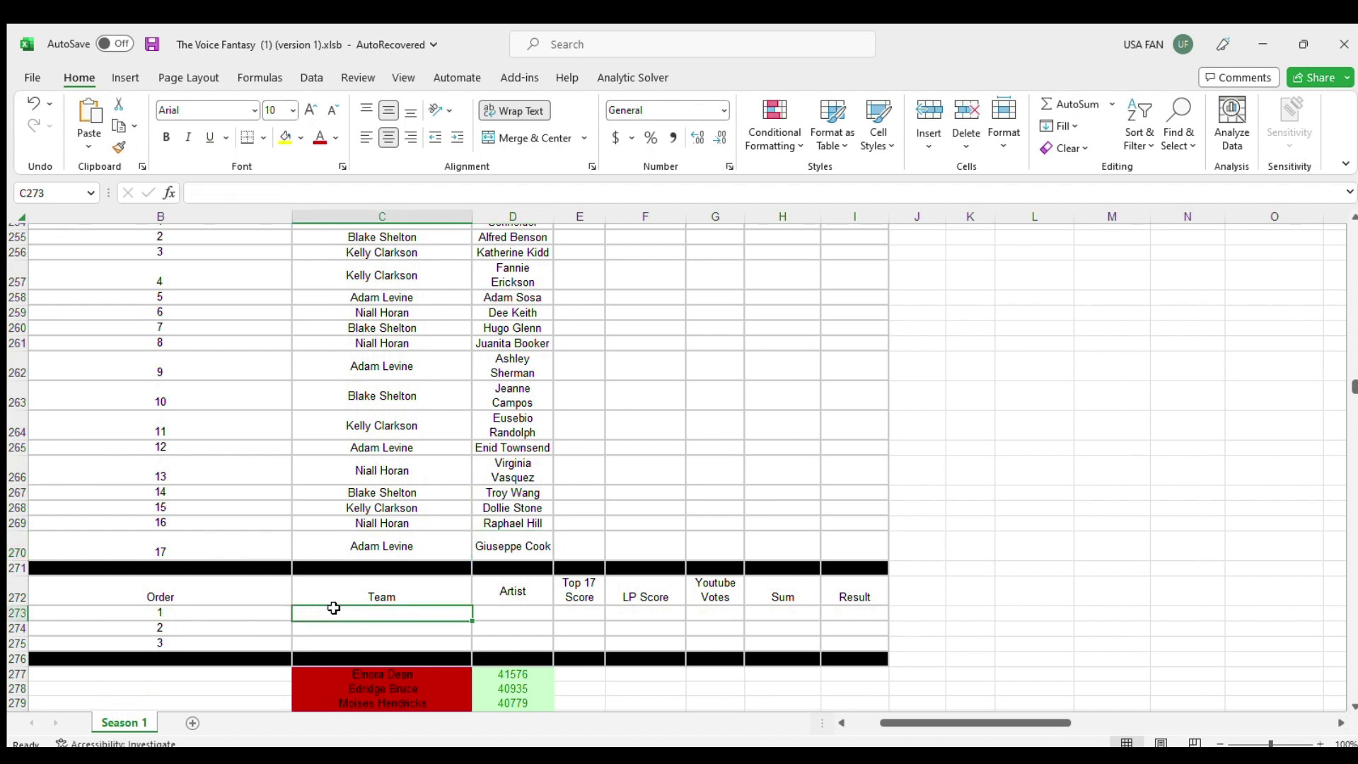
pyautogui.click(226, 591)
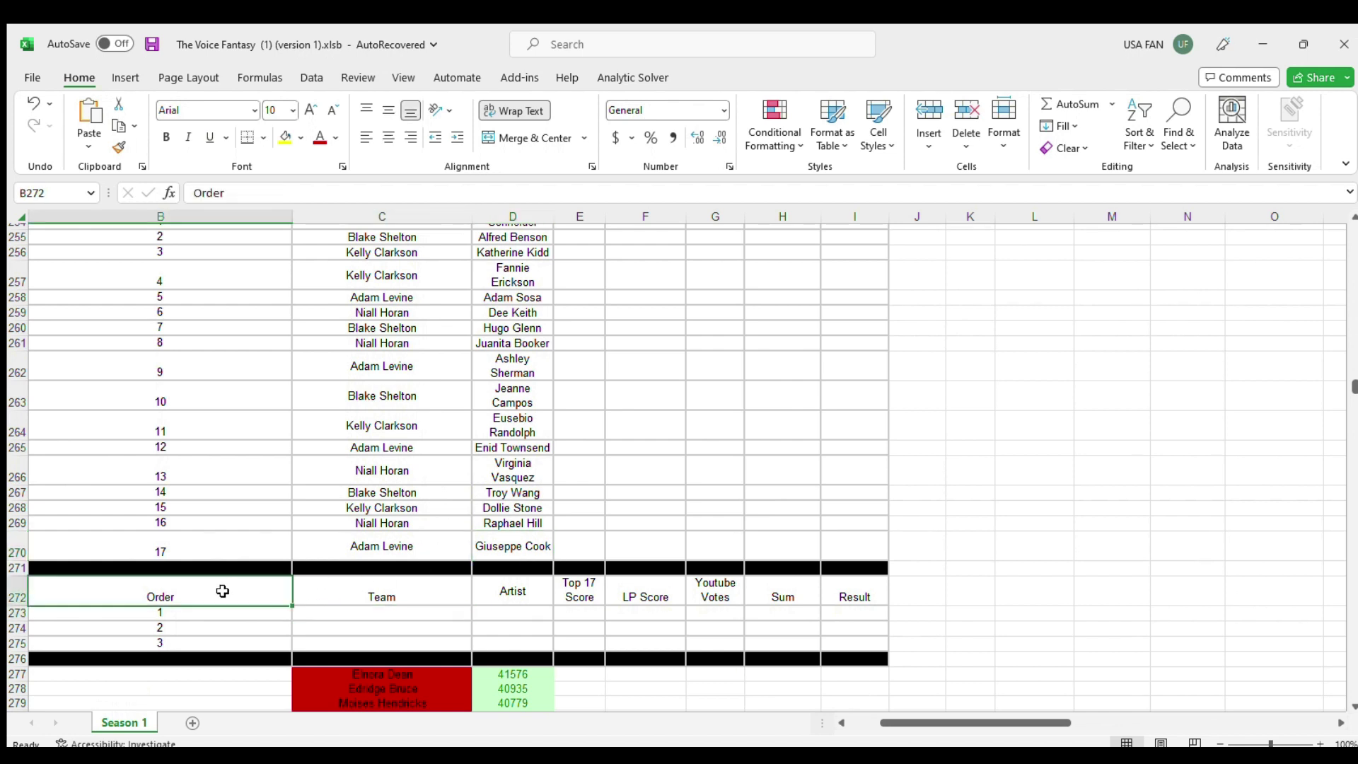
pyautogui.click(256, 616)
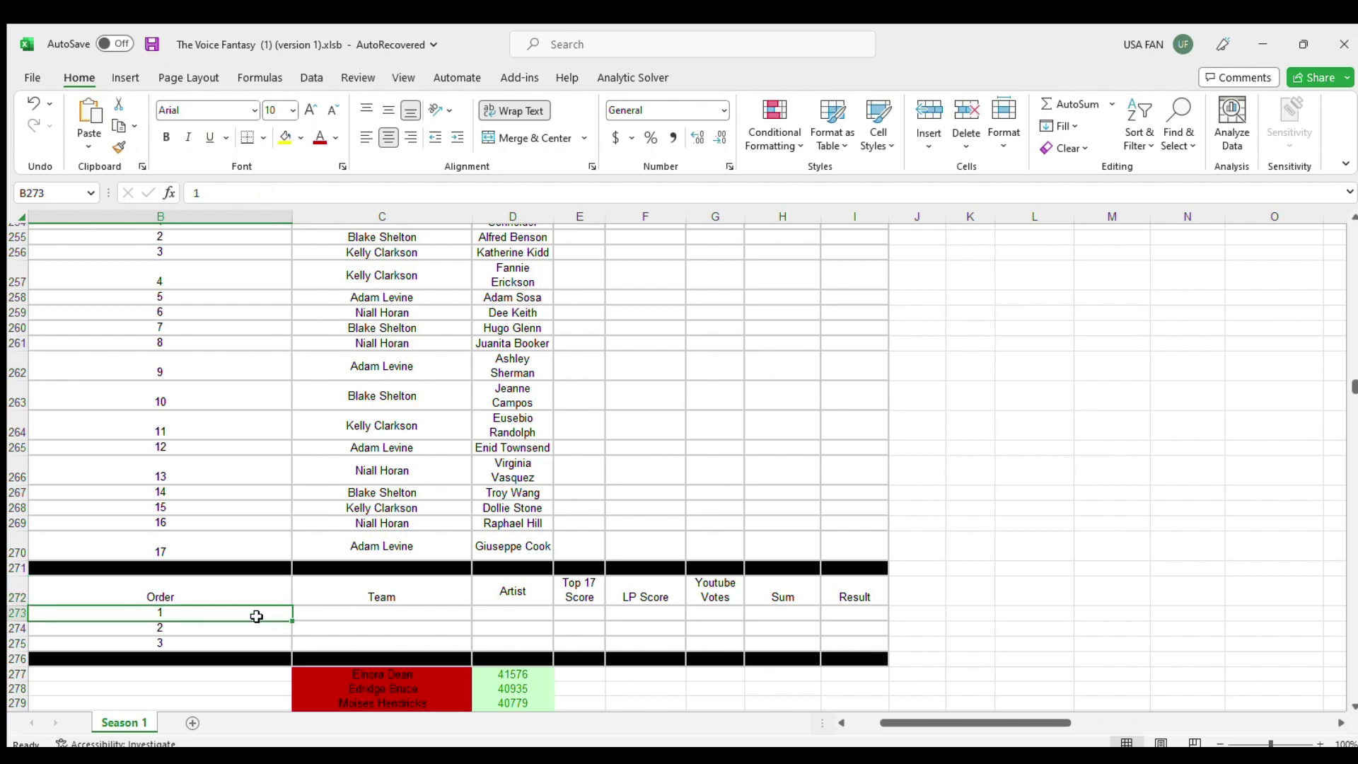
pyautogui.click(240, 630)
pyautogui.click(232, 643)
pyautogui.click(379, 594)
pyautogui.click(521, 585)
pyautogui.click(591, 587)
pyautogui.click(661, 590)
pyautogui.click(730, 589)
pyautogui.moveTo(774, 591); pyautogui.dragTo(869, 595)
pyautogui.click(841, 593)
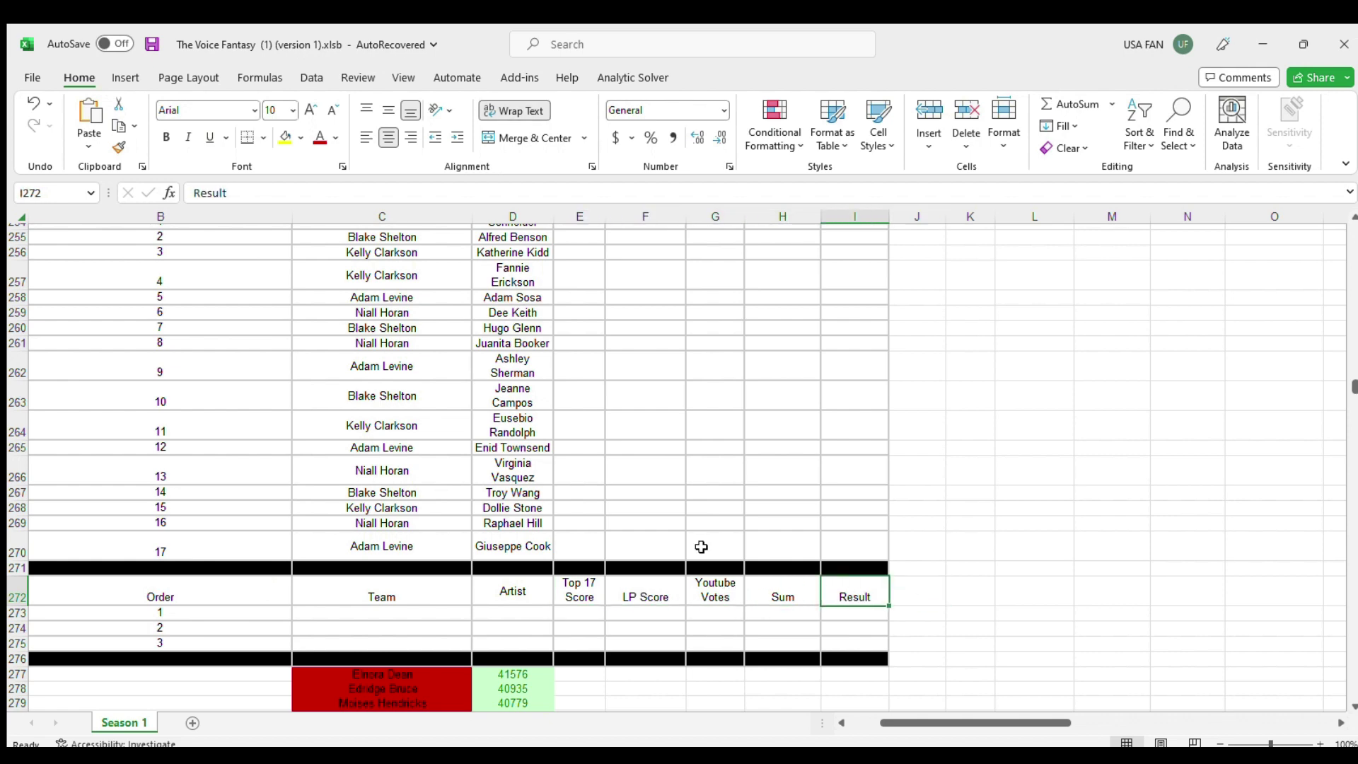
# Step: Move the block B272:I283, containing the three-row table and the cells below it, down by one row
pyautogui.scroll(-4, 700, 548)
pyautogui.scroll(1, 563, 507)
pyautogui.moveTo(164, 431)
pyautogui.mouseDown()
pyautogui.moveTo(494, 585)
pyautogui.moveTo(691, 615)
pyautogui.moveTo(825, 612)
pyautogui.moveTo(856, 597)
pyautogui.moveTo(137, 464)
pyautogui.moveTo(141, 433)
pyautogui.mouseUp()
pyautogui.click(837, 609)
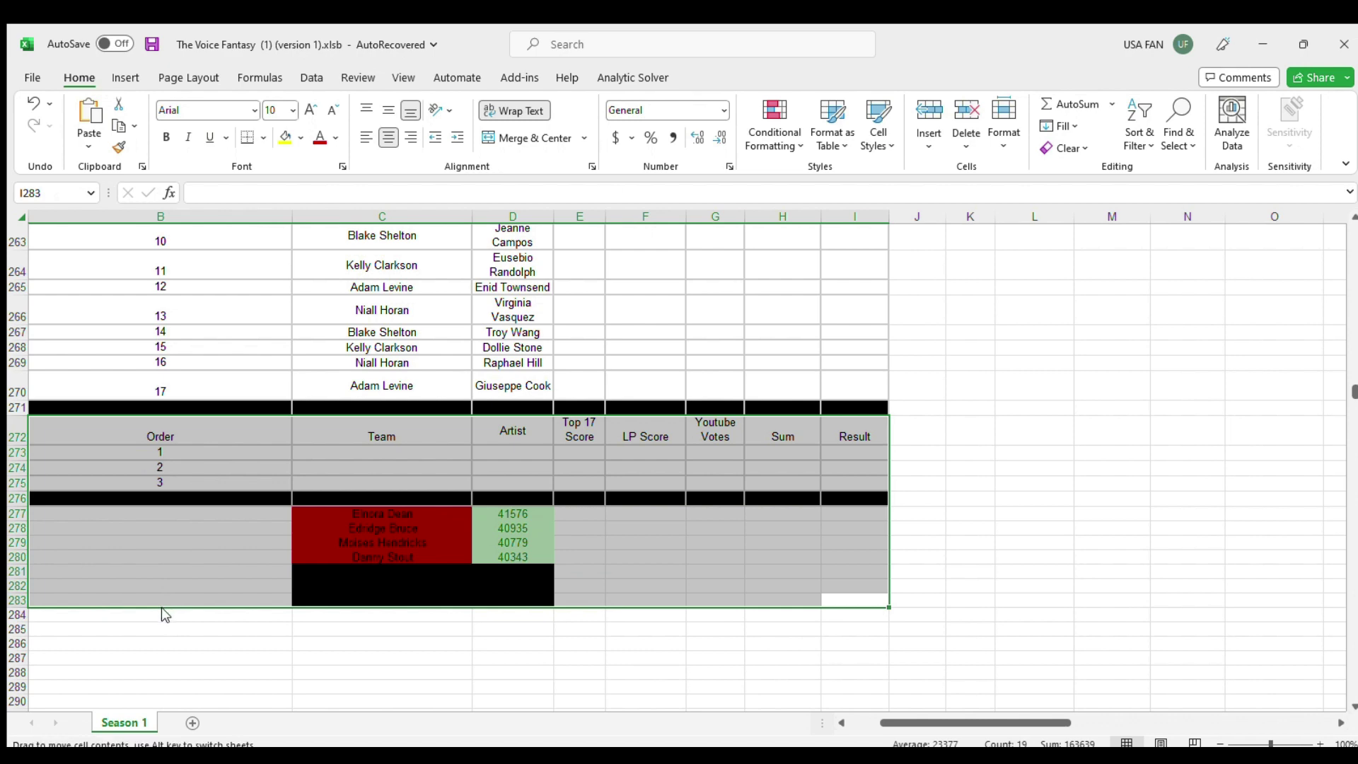
pyautogui.moveTo(165, 614); pyautogui.dragTo(165, 629)
# Step: Enter the title "Instant Save" in cell B272, above the three-row table
pyautogui.click(171, 421)
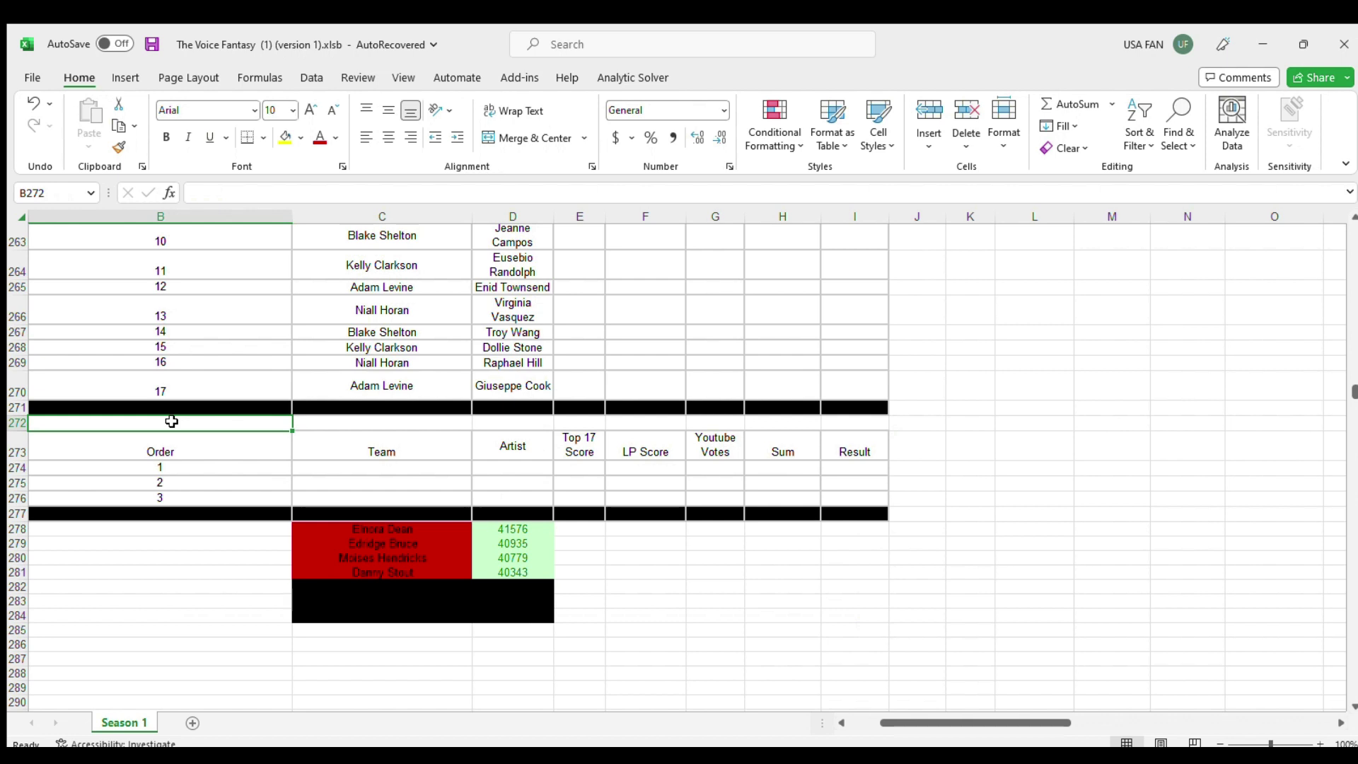
pyautogui.write('Inst')
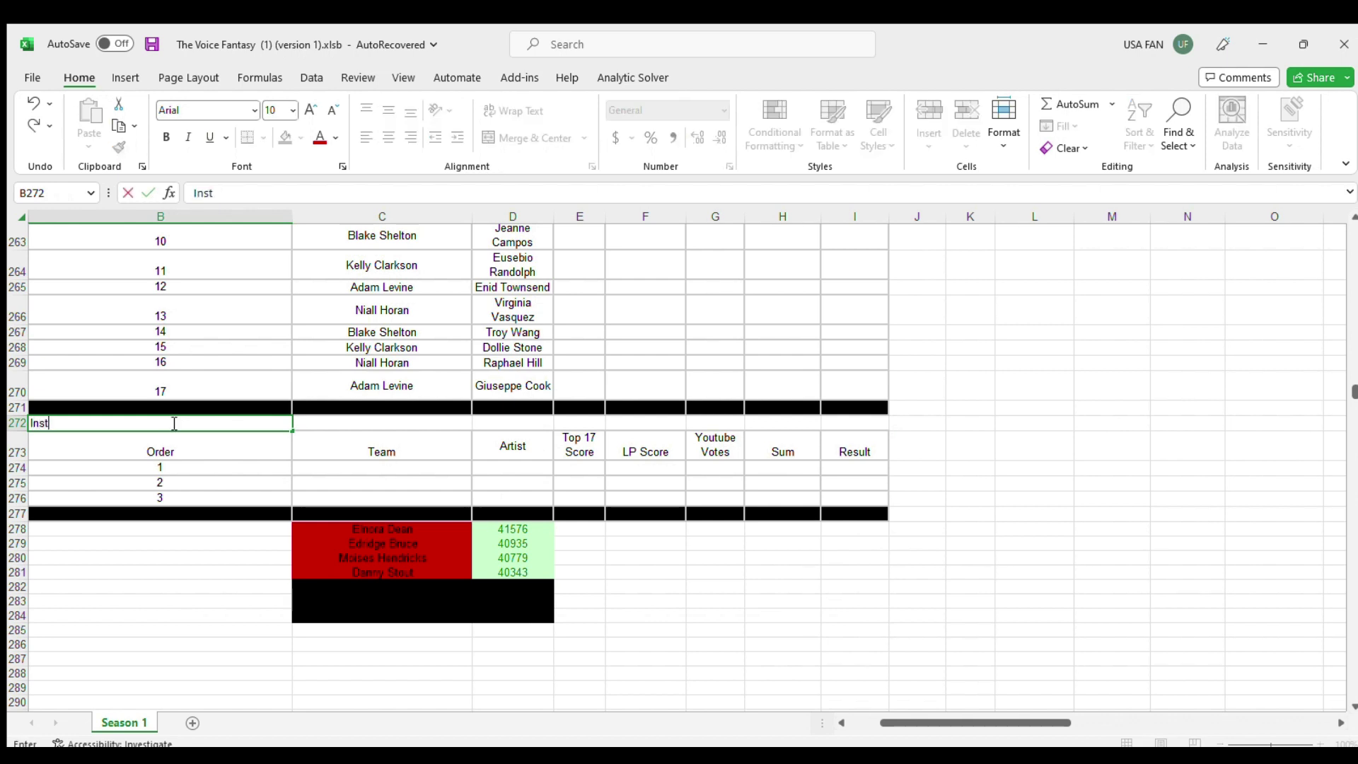
pyautogui.write('ant Save')
pyautogui.press('Return')
# Step: Clear the leftover names, scores and colour fills below the three-row table, across B278:F284
pyautogui.click(168, 550)
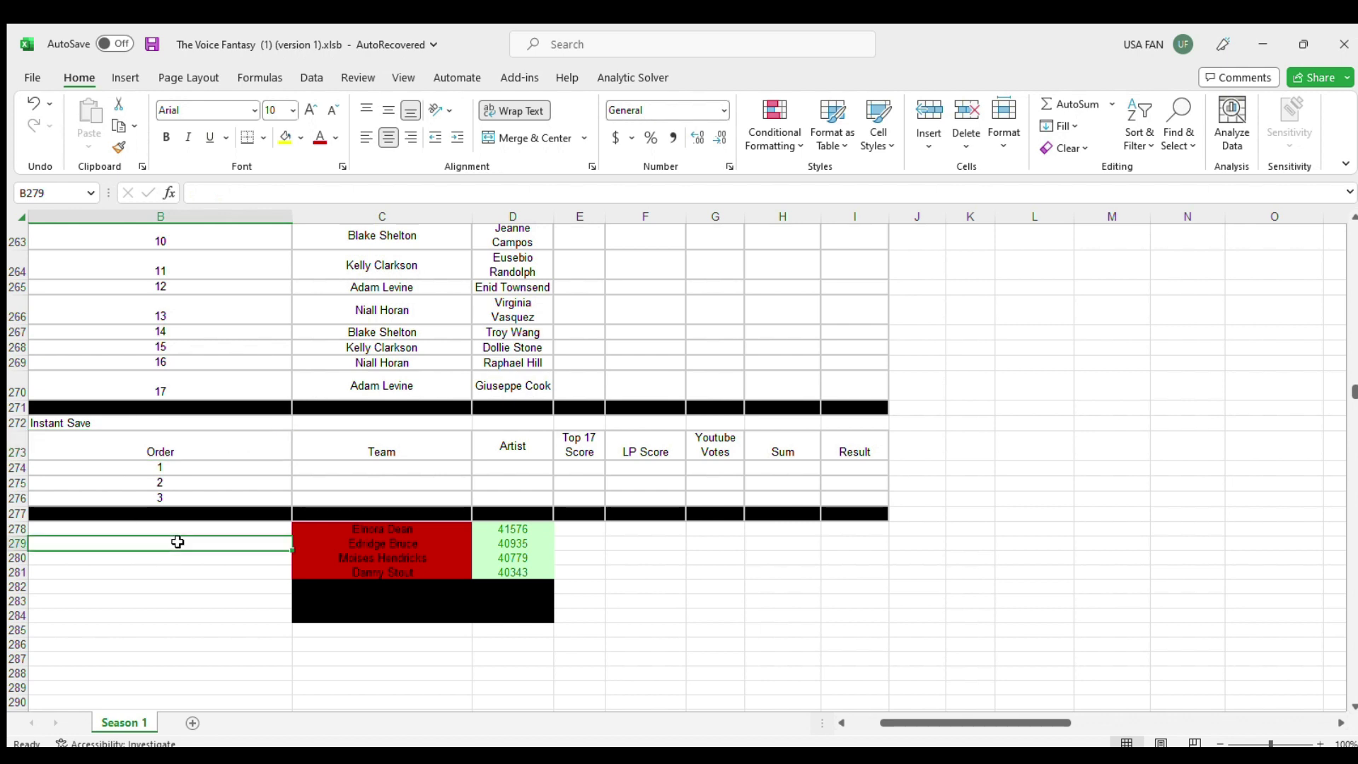
pyautogui.click(187, 529)
pyautogui.moveTo(186, 530); pyautogui.dragTo(691, 611)
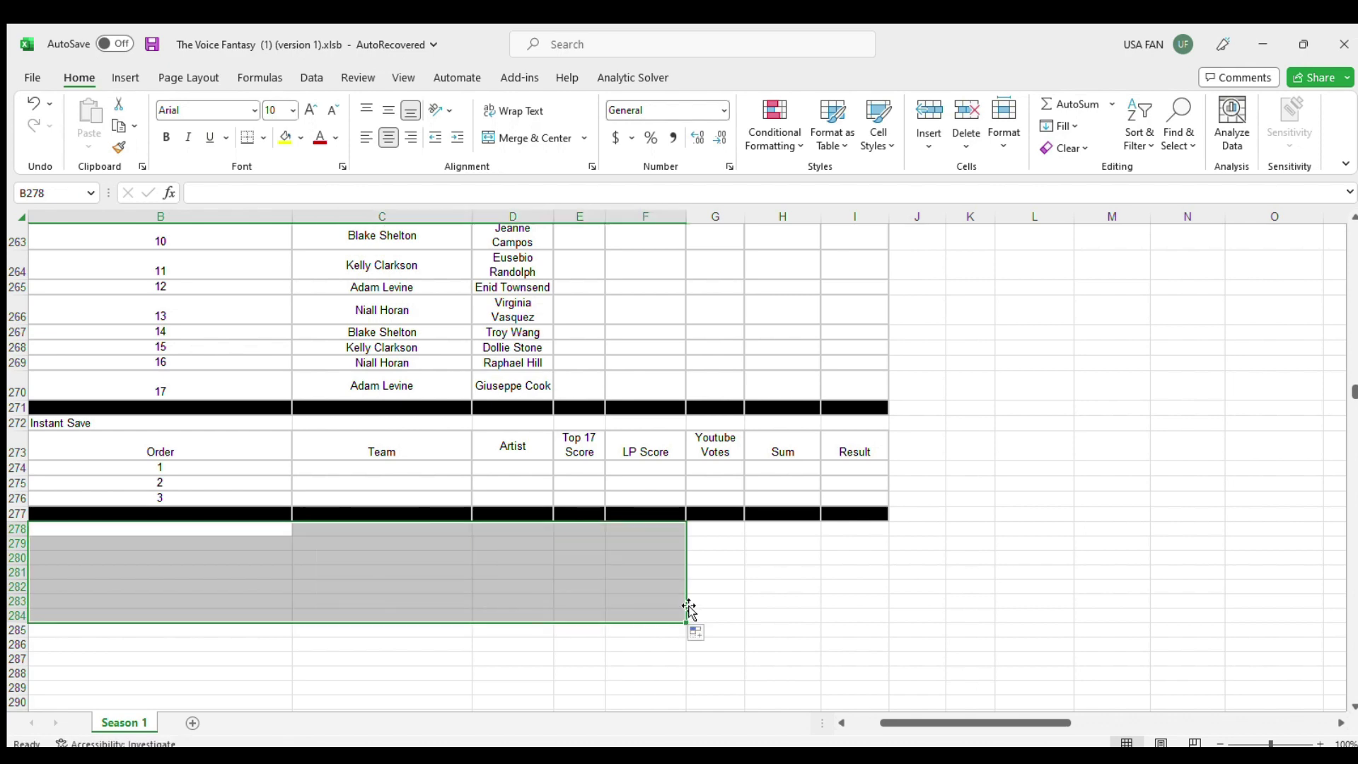
# Step: Merge and center the Instant Save title across B272:I272
pyautogui.scroll(10, 651, 606)
pyautogui.scroll(-7, 653, 609)
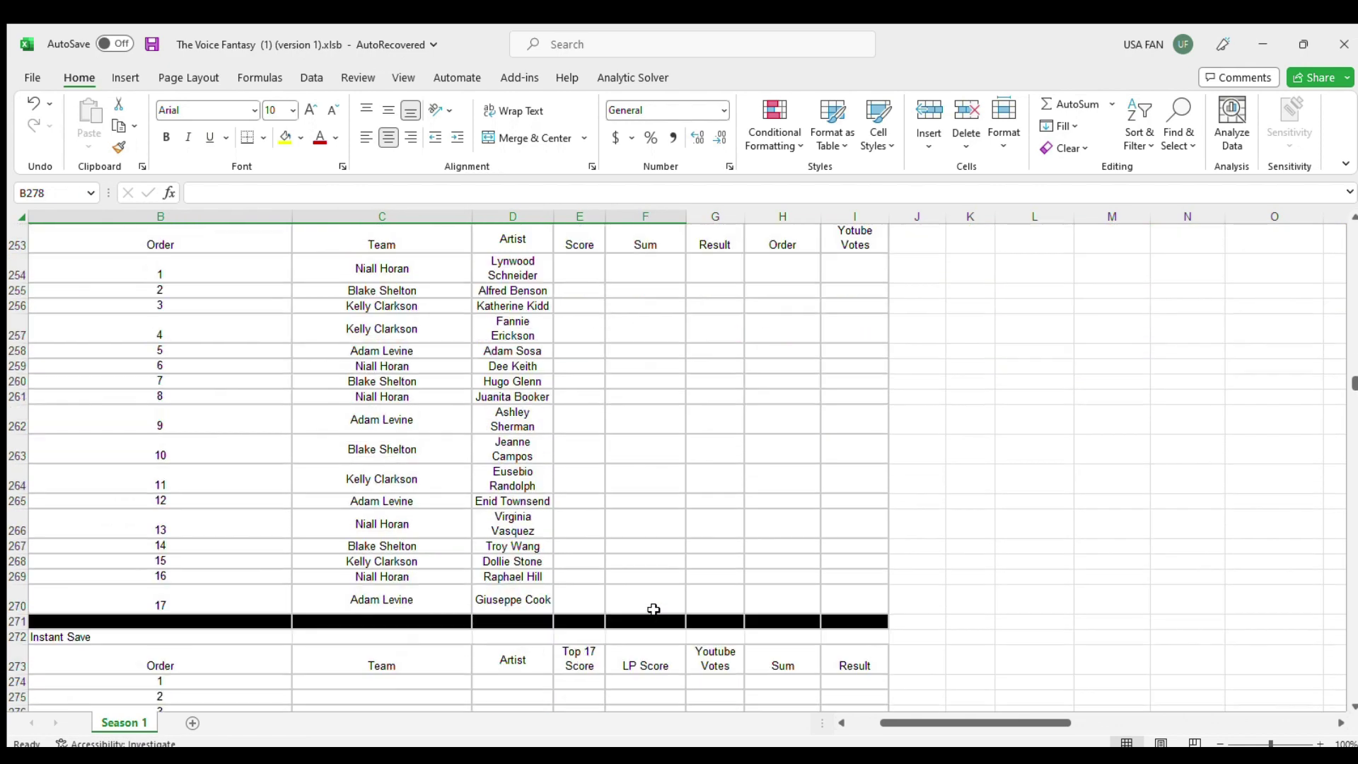
pyautogui.moveTo(183, 529); pyautogui.dragTo(874, 532)
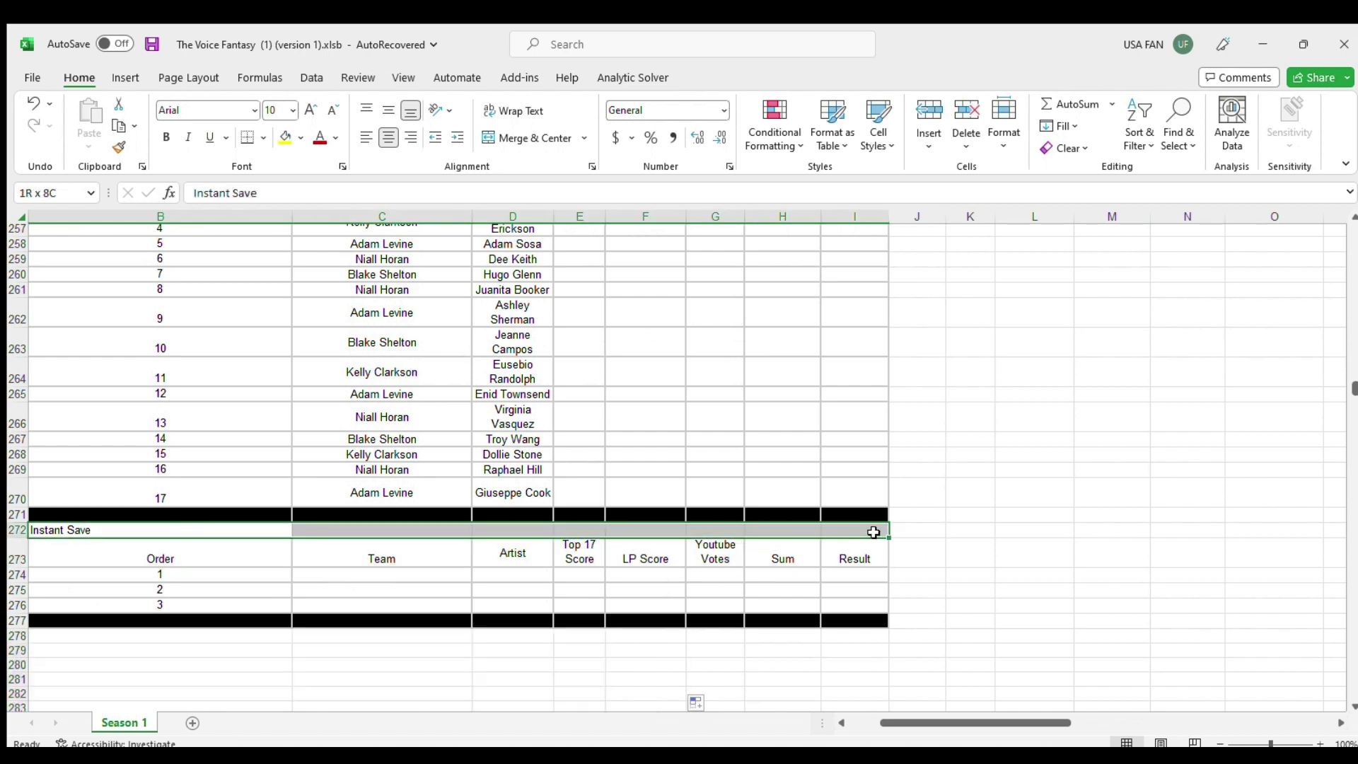
pyautogui.click(493, 139)
pyautogui.click(792, 426)
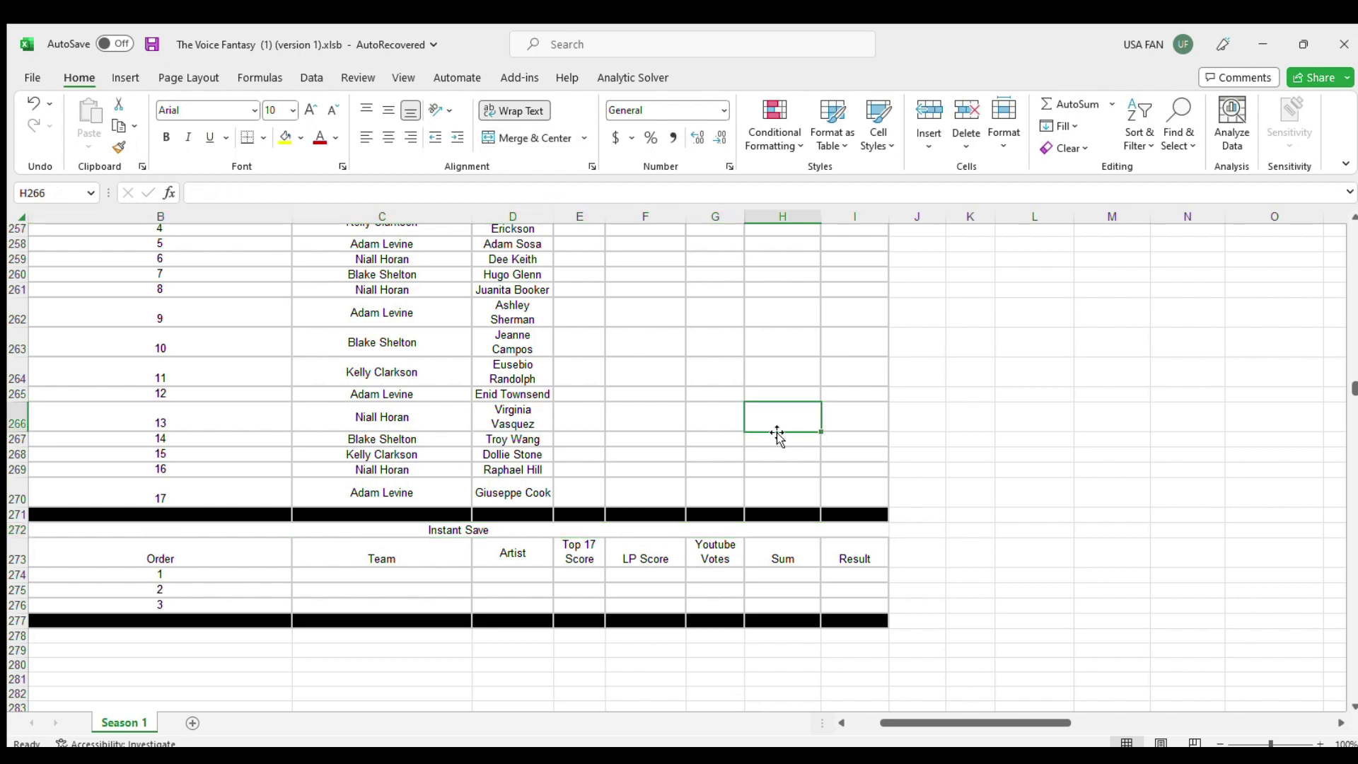
pyautogui.scroll(5, 778, 435)
pyautogui.scroll(-5, 761, 431)
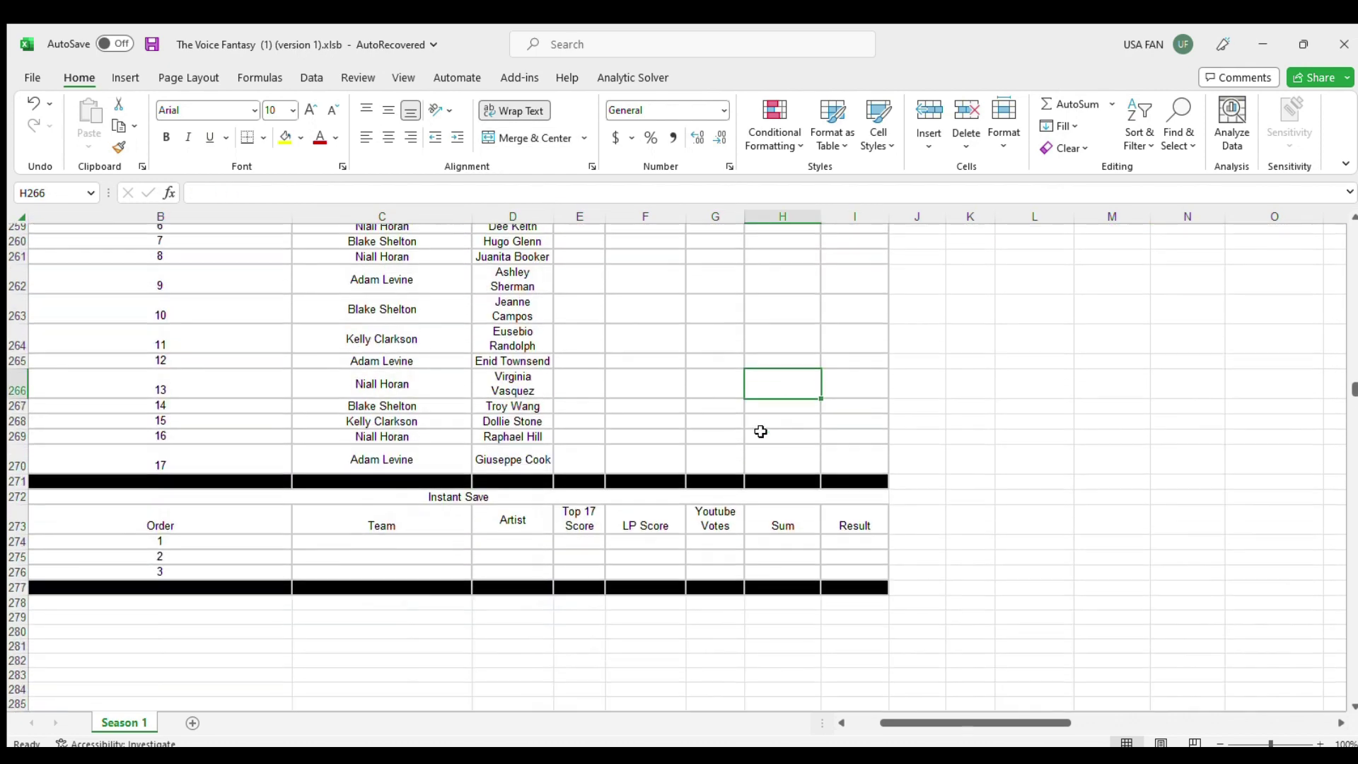
pyautogui.scroll(2, 756, 431)
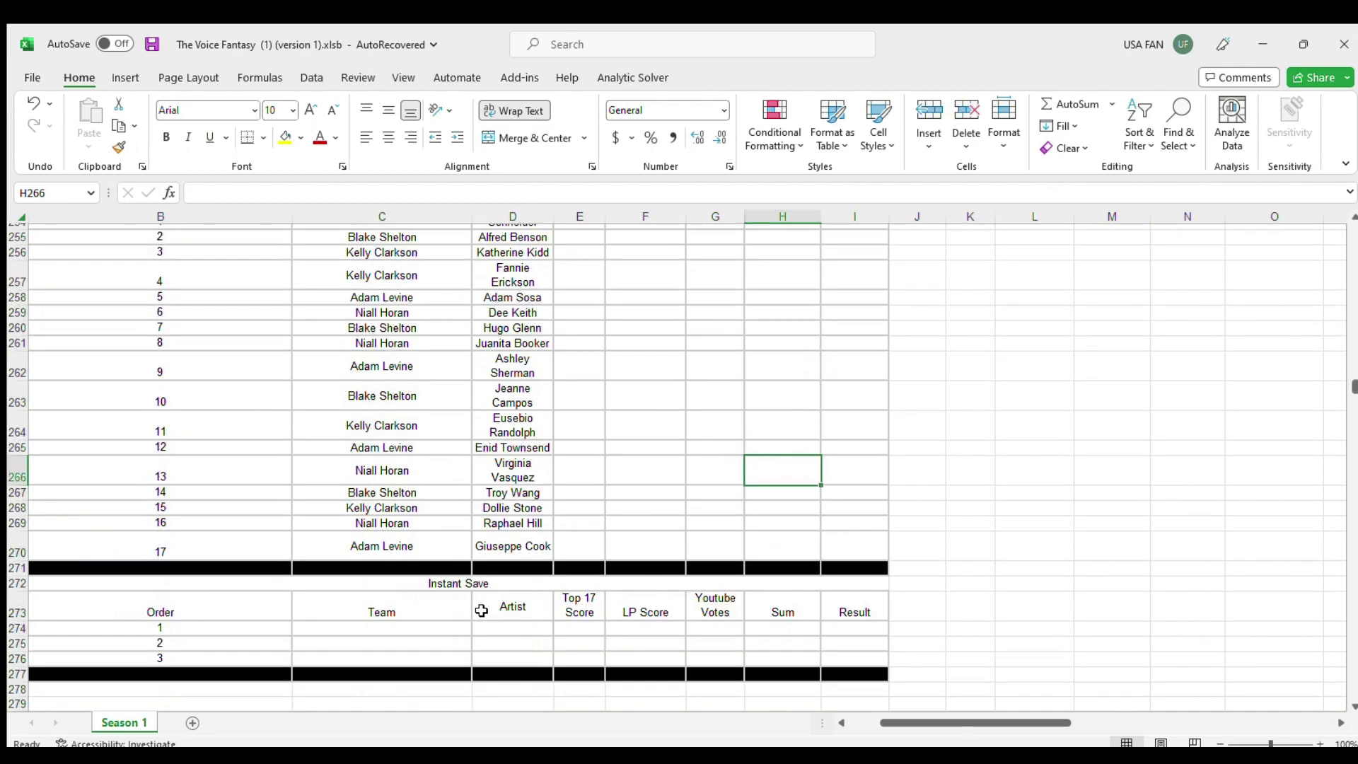
pyautogui.scroll(2, 480, 610)
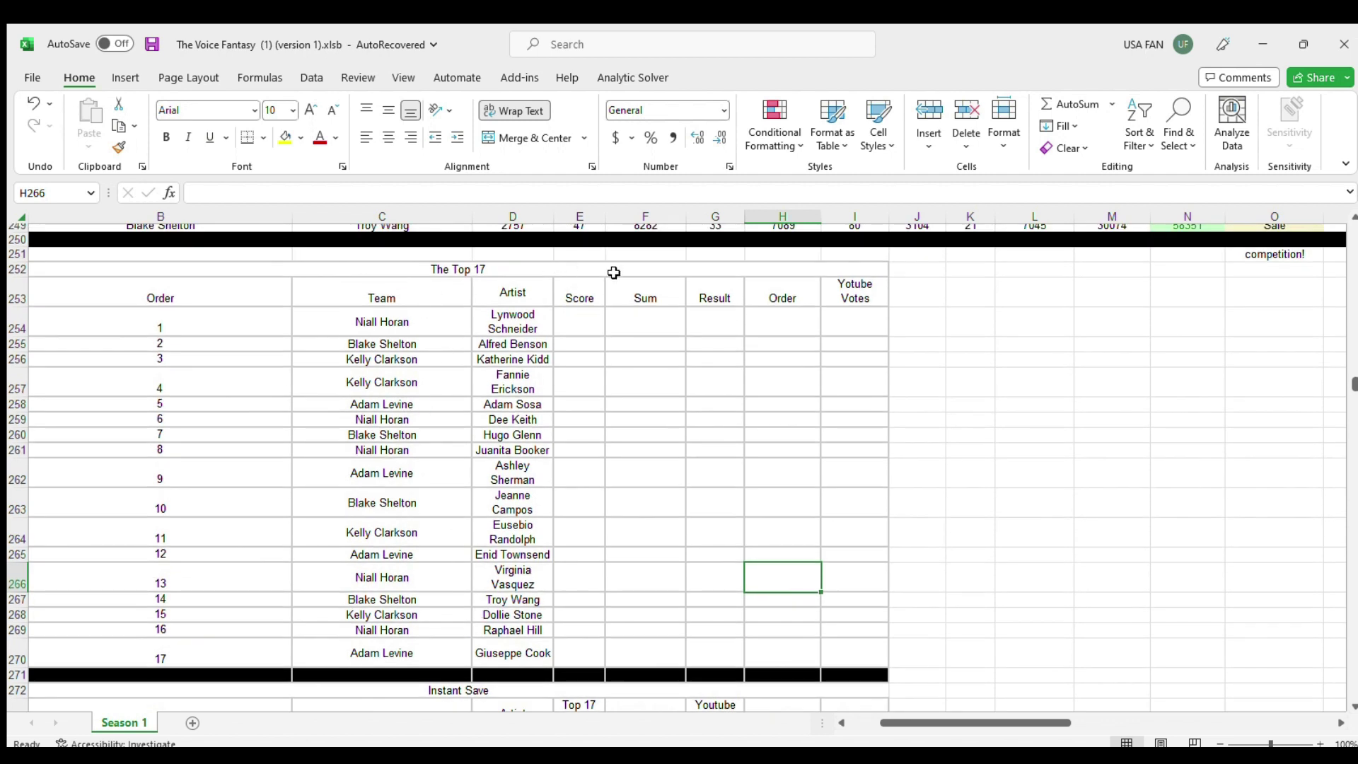
# Step: Middle-align the header cells B253:I253 of the Top 17 table vertically
pyautogui.click(590, 296)
pyautogui.click(653, 290)
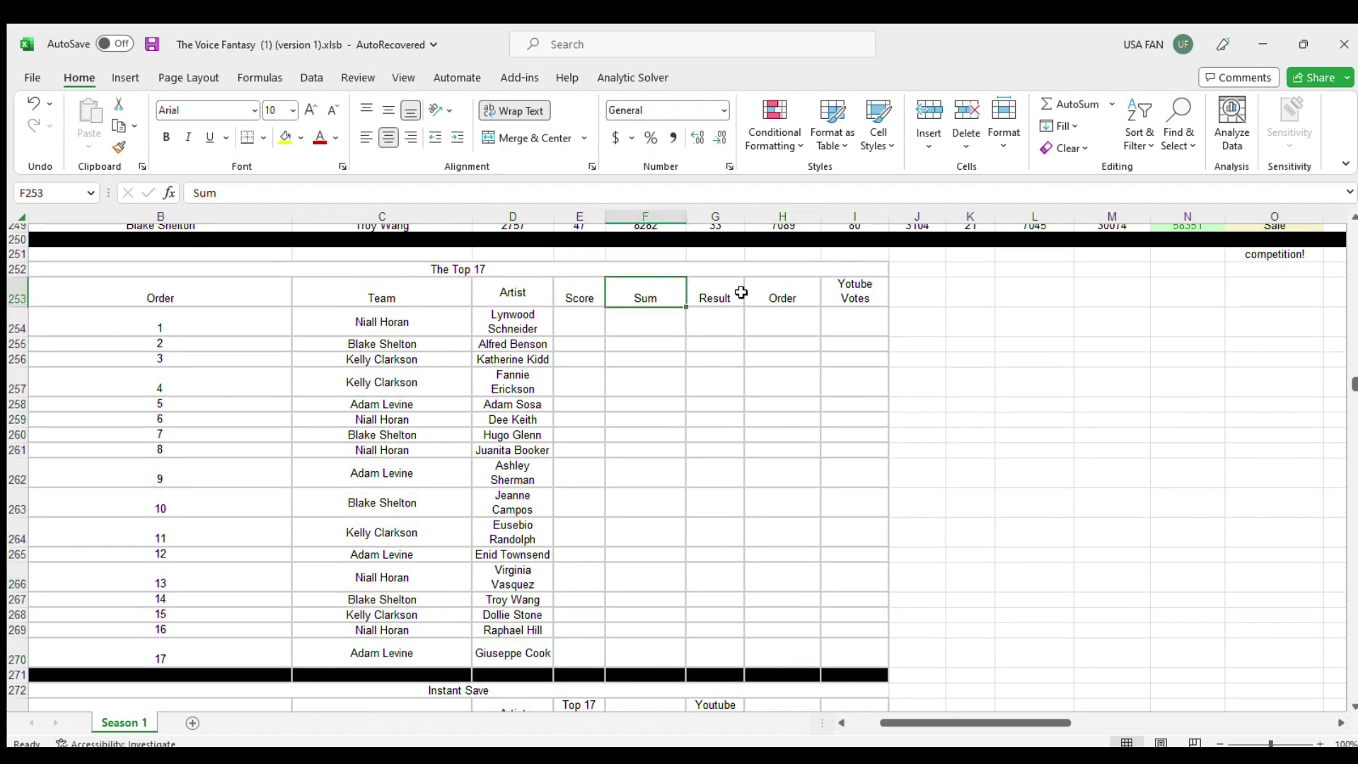
pyautogui.click(720, 294)
pyautogui.click(769, 299)
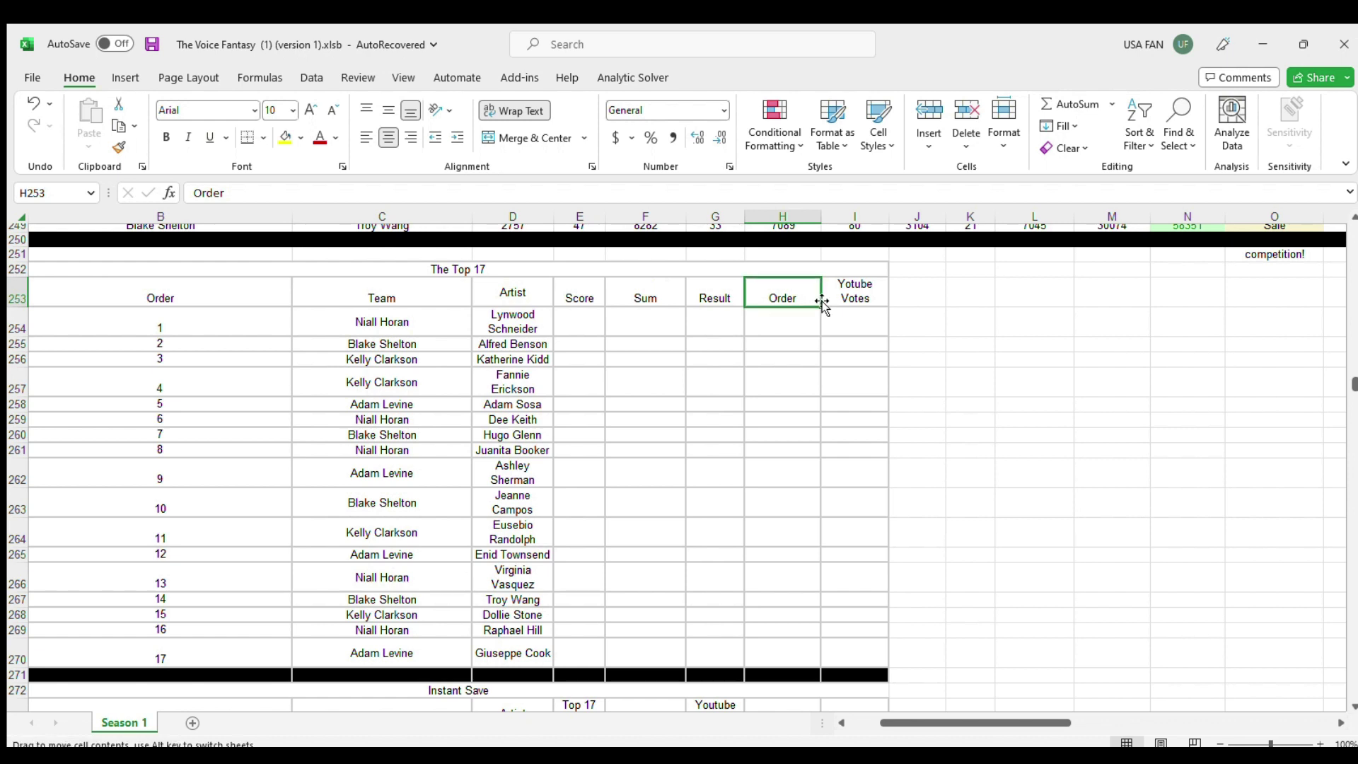
pyautogui.moveTo(852, 286); pyautogui.dragTo(168, 292)
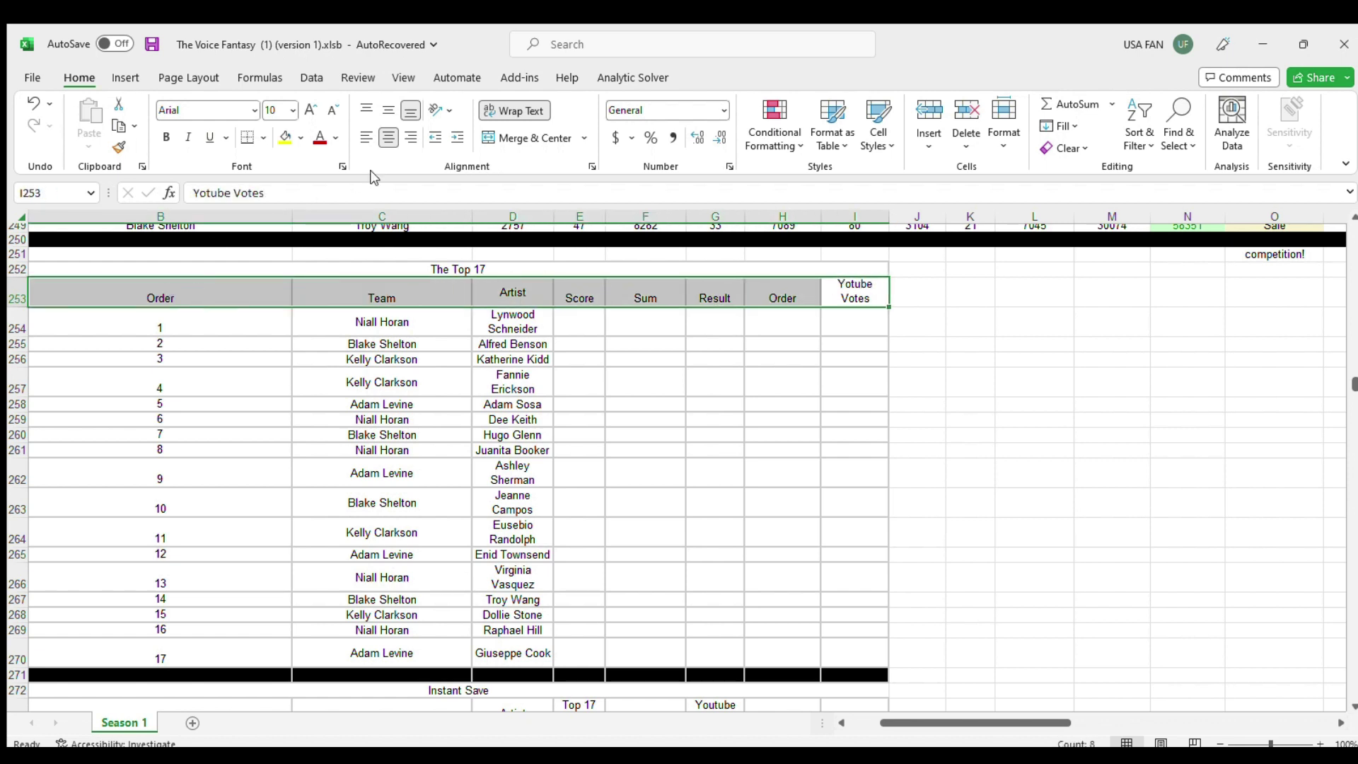
pyautogui.click(389, 111)
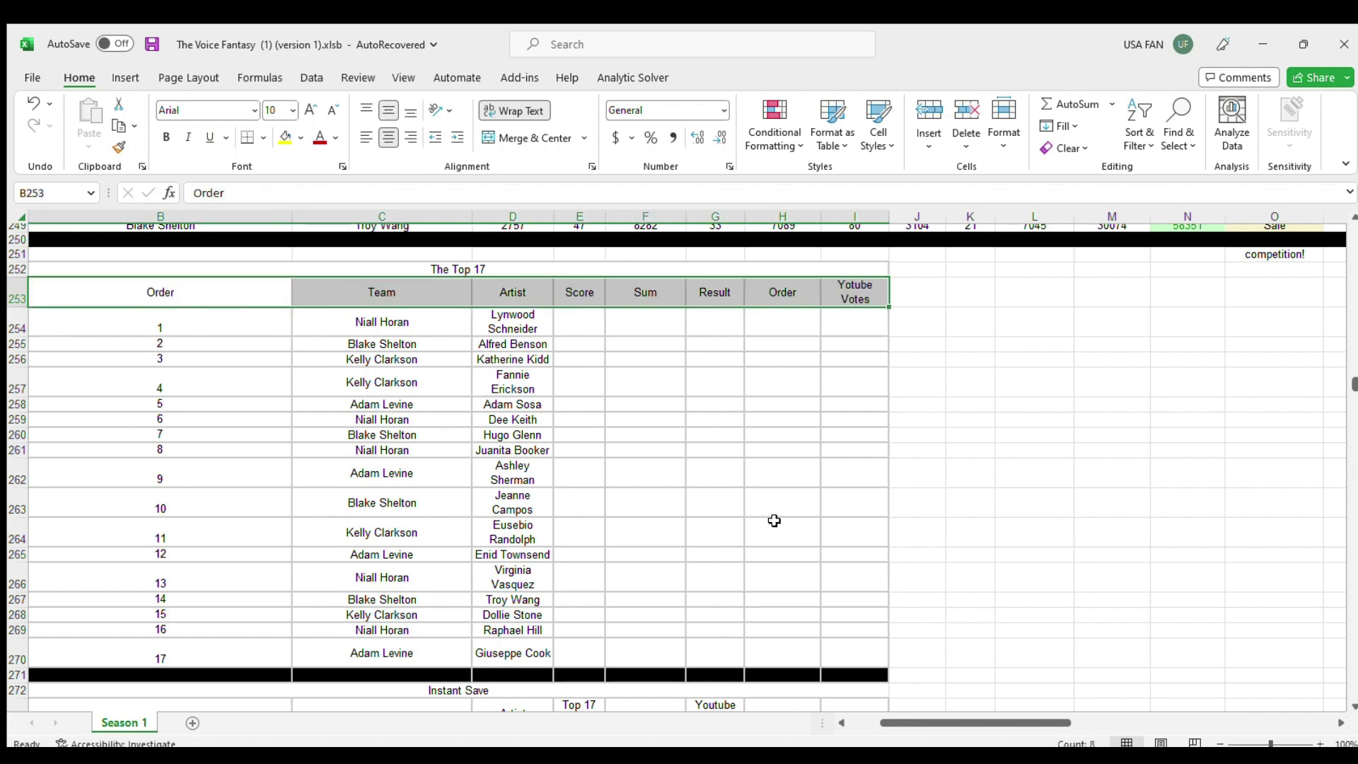
# Step: Fill the Team and Artist cells C254:D270 of the Top 17 table with black to hide the names
pyautogui.click(741, 476)
pyautogui.moveTo(374, 315); pyautogui.dragTo(521, 654)
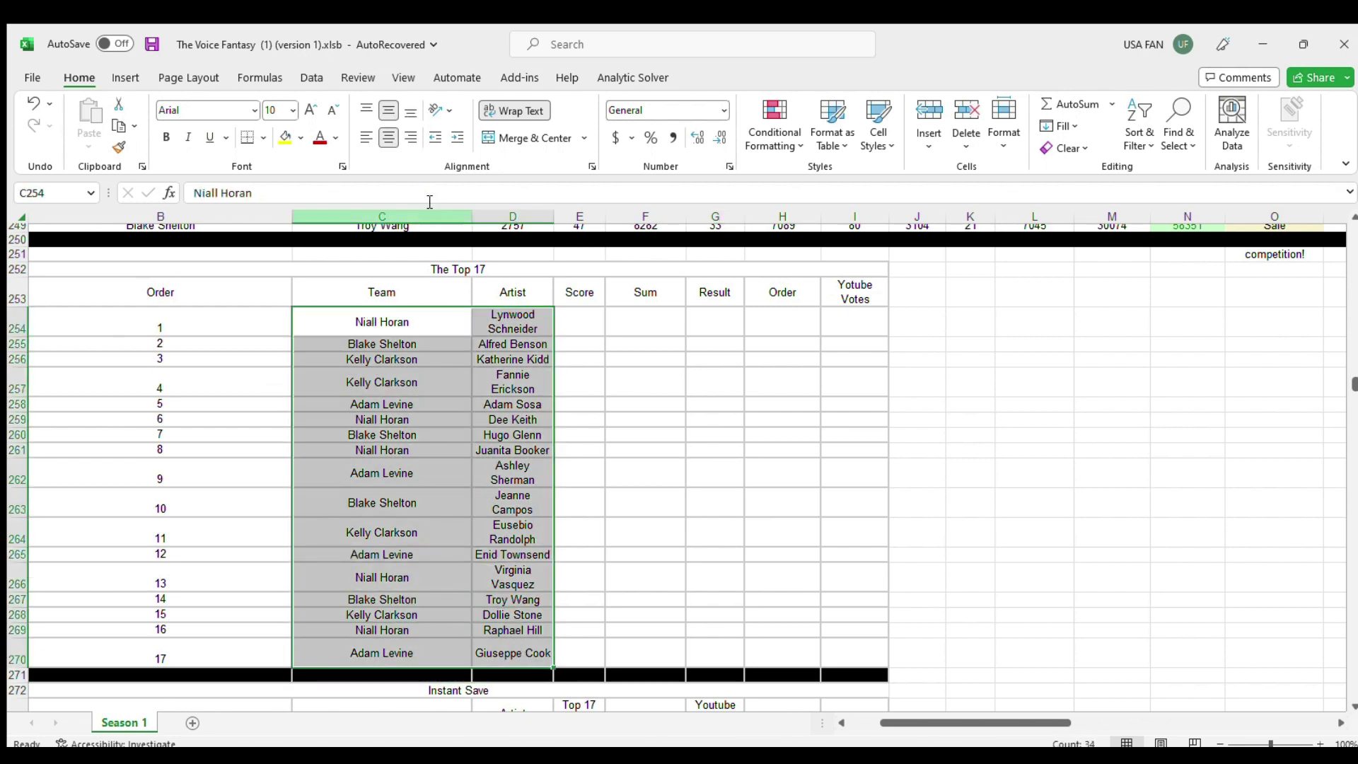
pyautogui.click(295, 184)
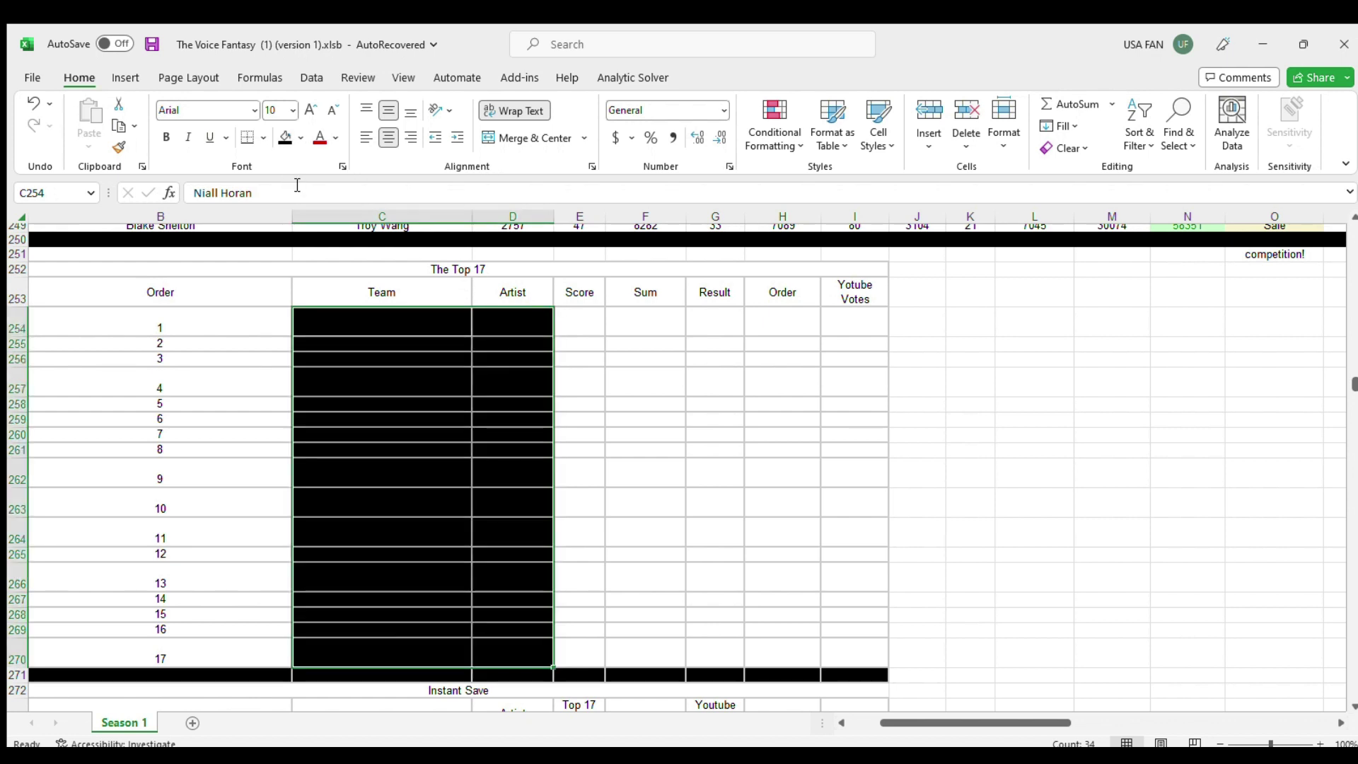
pyautogui.click(650, 418)
# Step: Paste the score 8317 from the other window into E254 for order 1
pyautogui.click(576, 319)
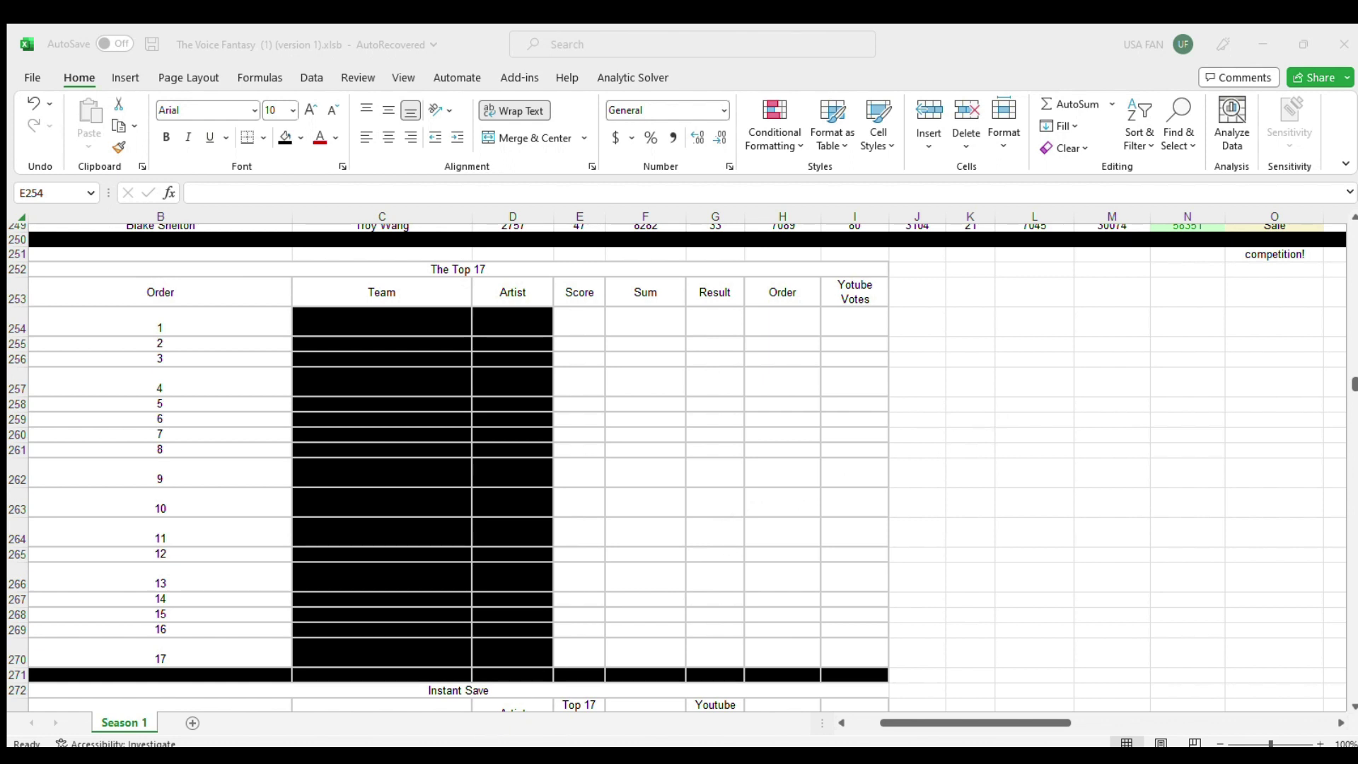
pyautogui.hotkey('alt', 'Tab')
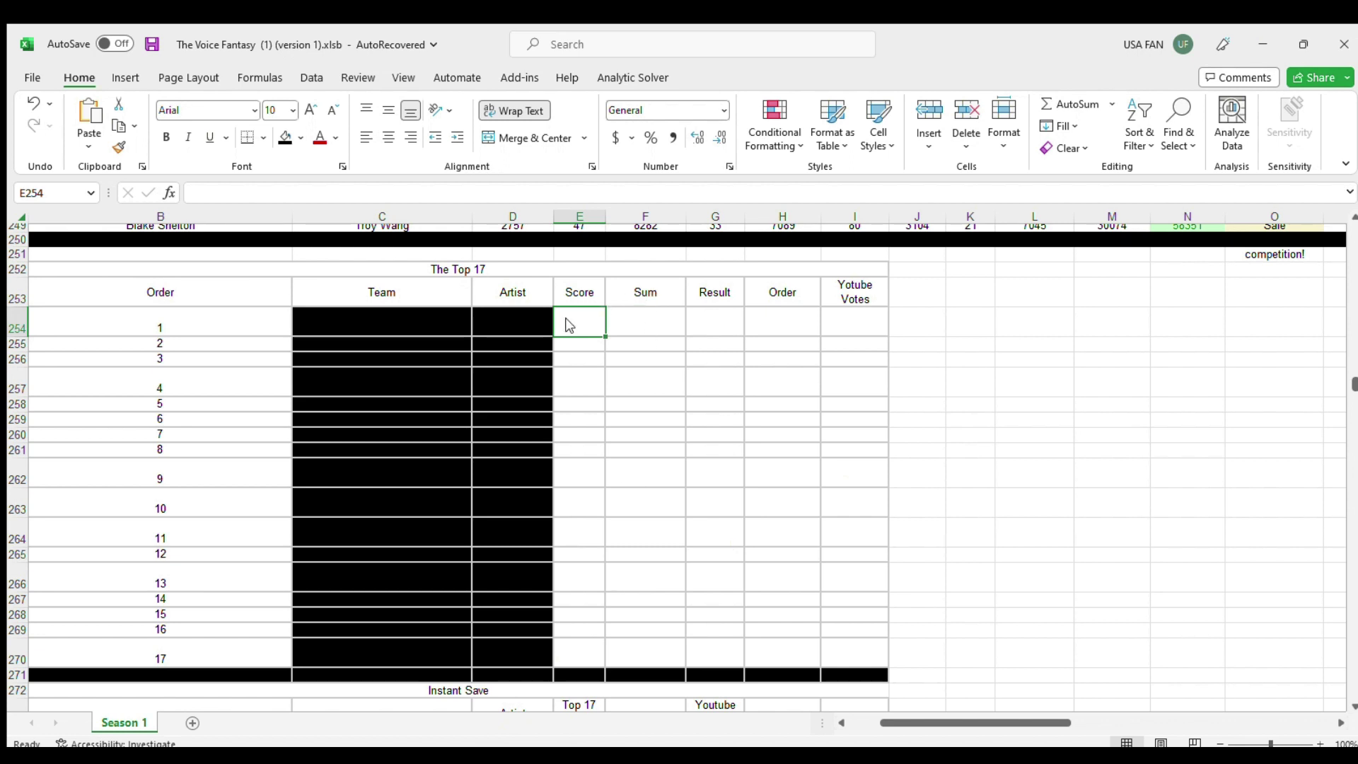
pyautogui.write('8317')
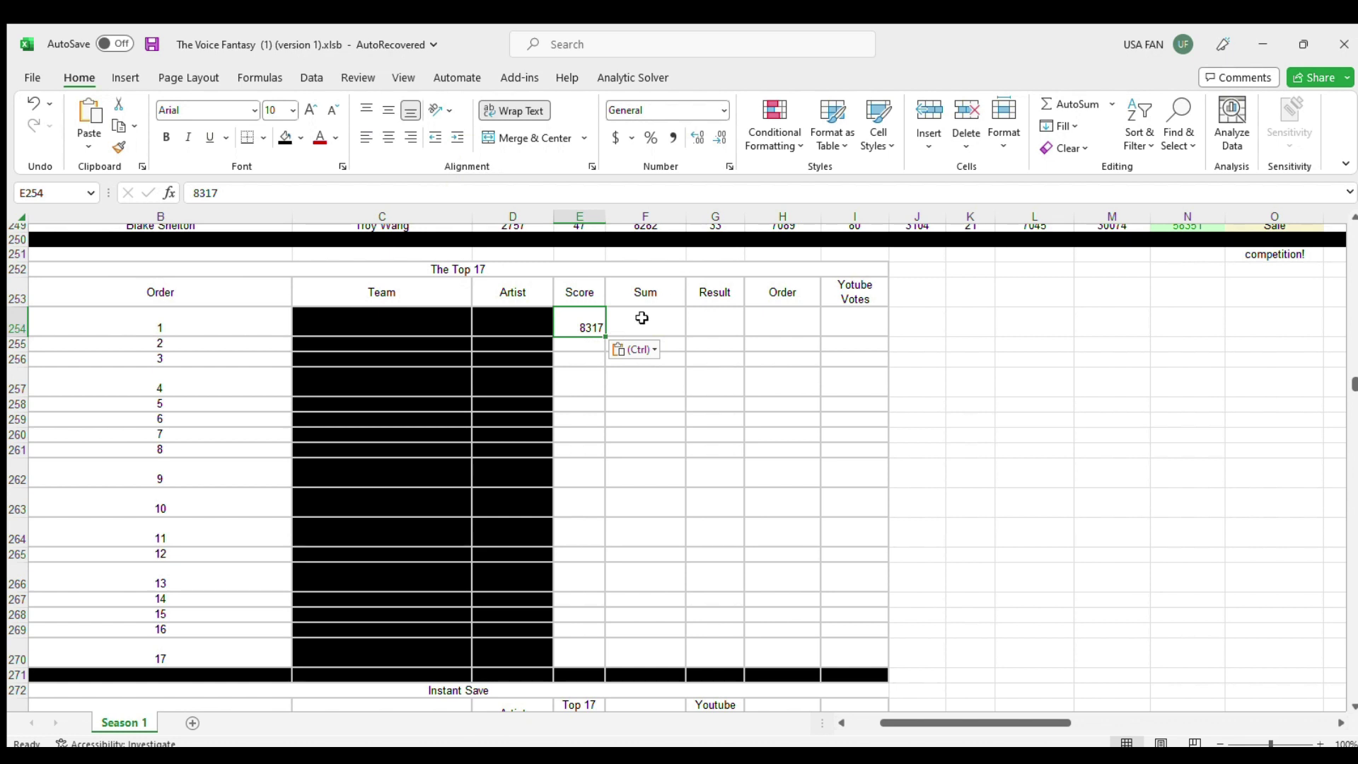
# Step: Middle-align the whole columns E through I vertically
pyautogui.click(579, 216)
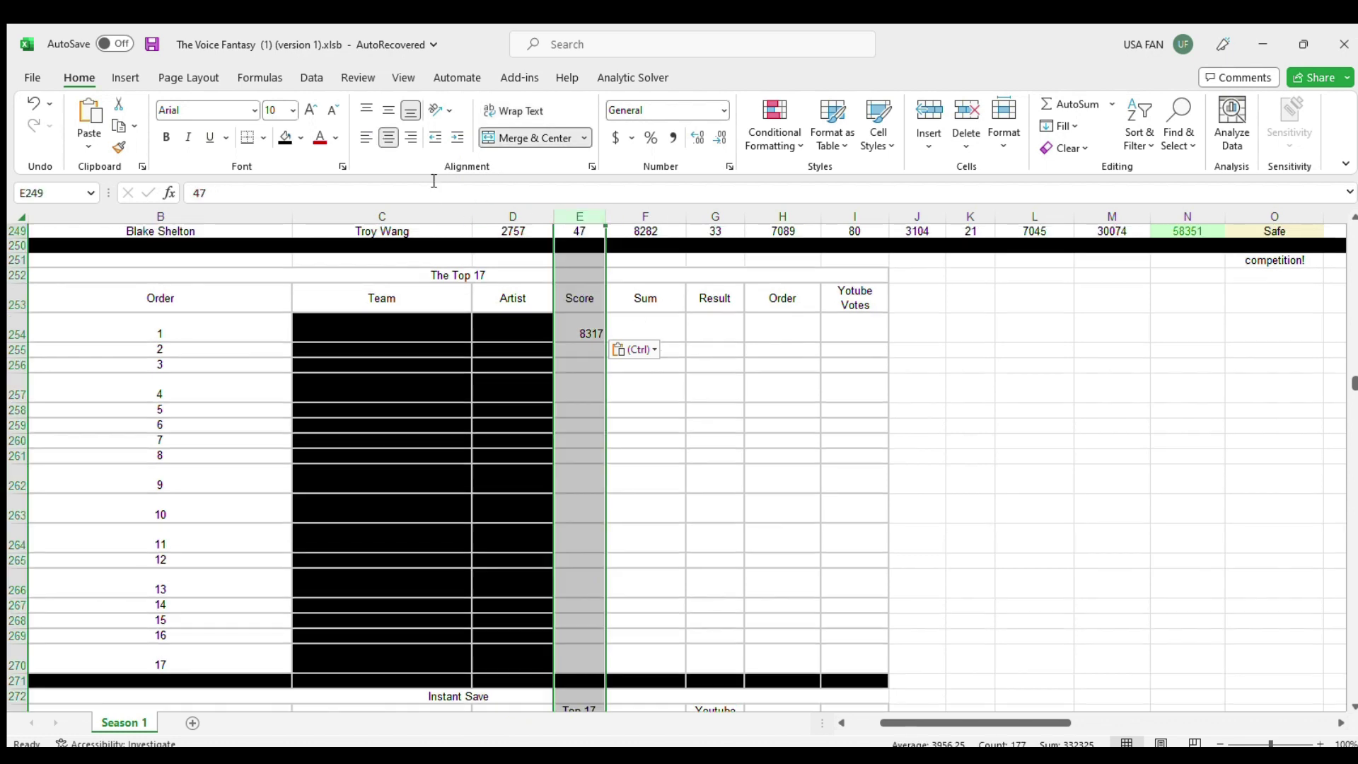
pyautogui.click(389, 110)
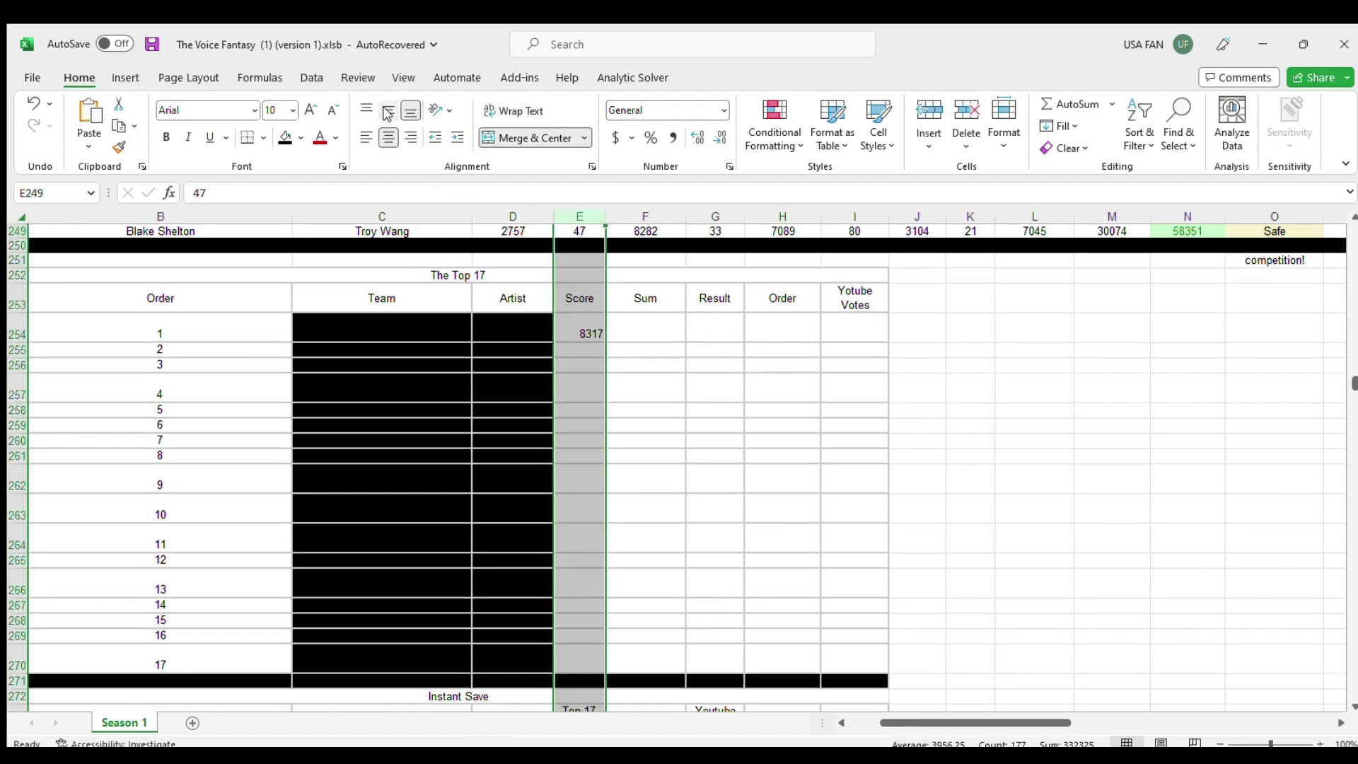
pyautogui.click(650, 221)
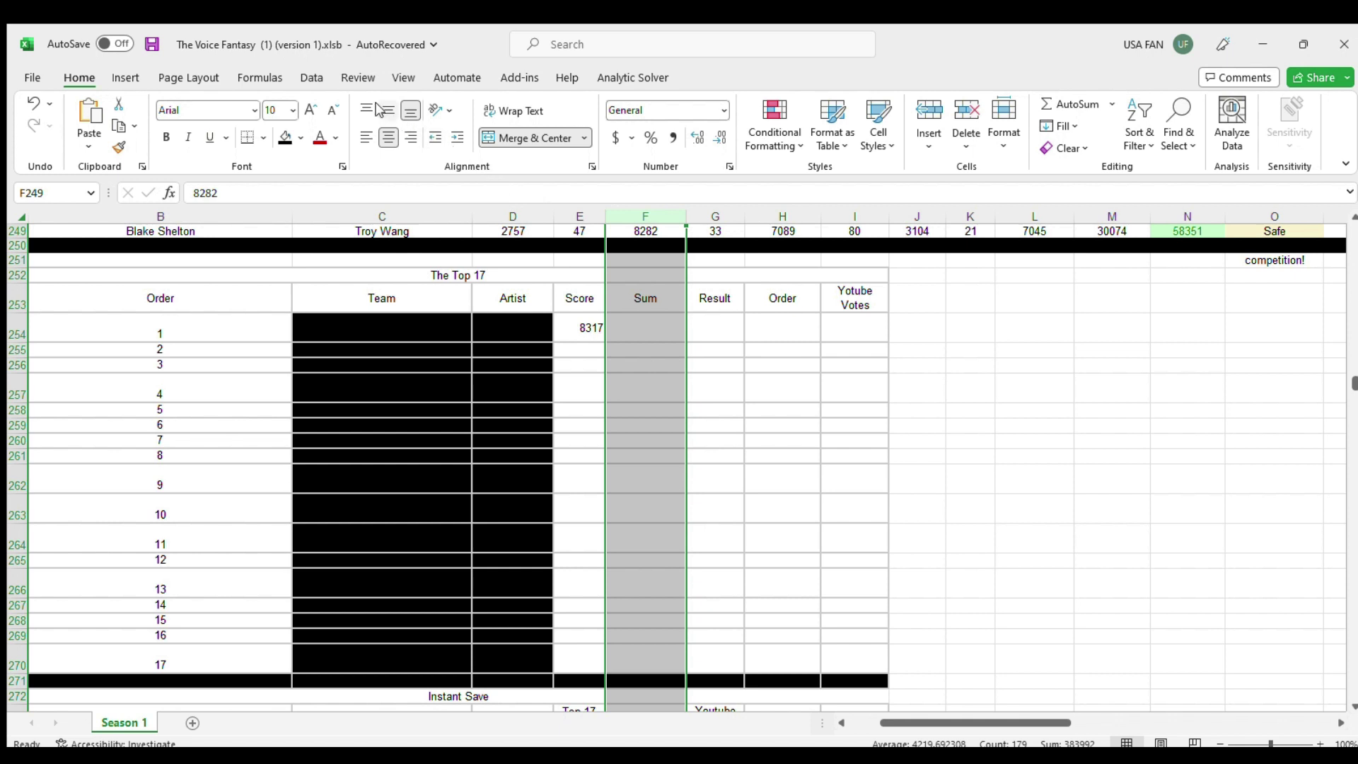
pyautogui.moveTo(694, 218); pyautogui.dragTo(789, 213)
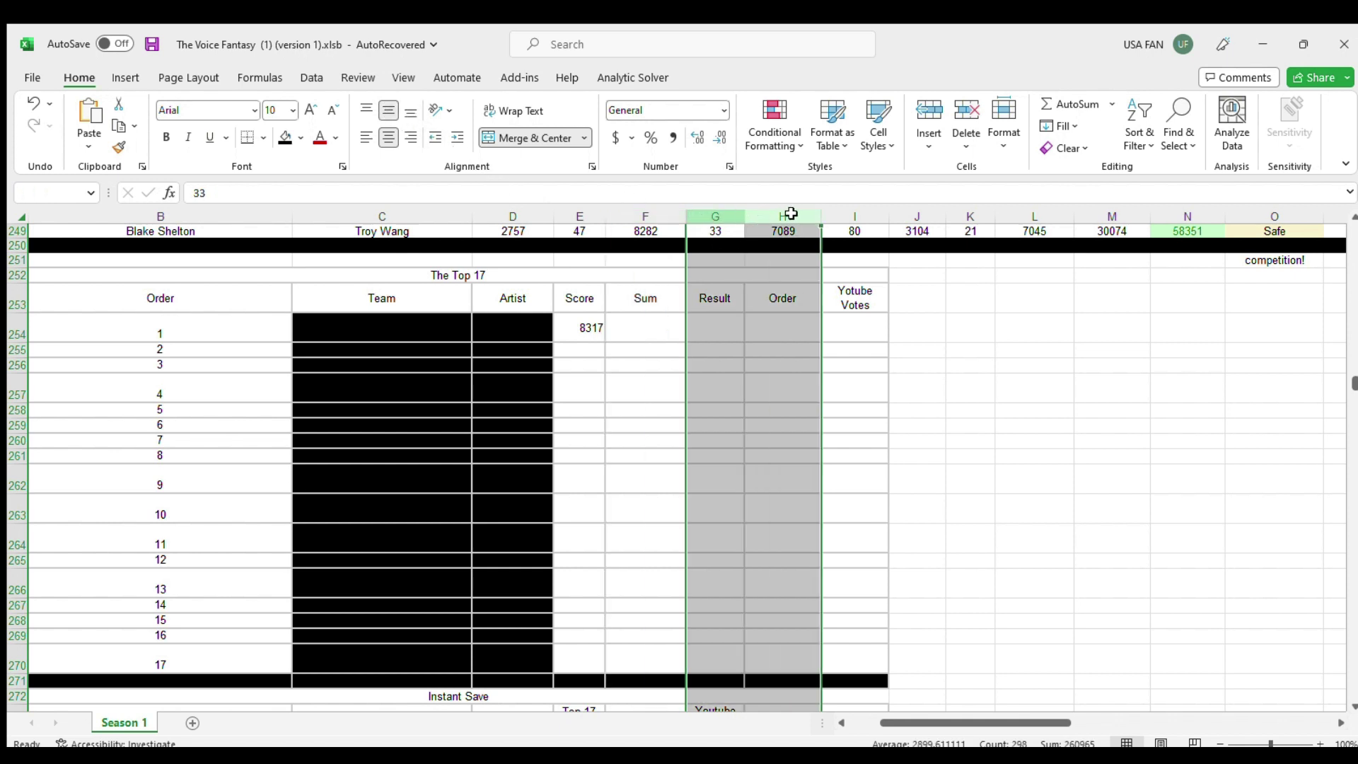
pyautogui.click(388, 110)
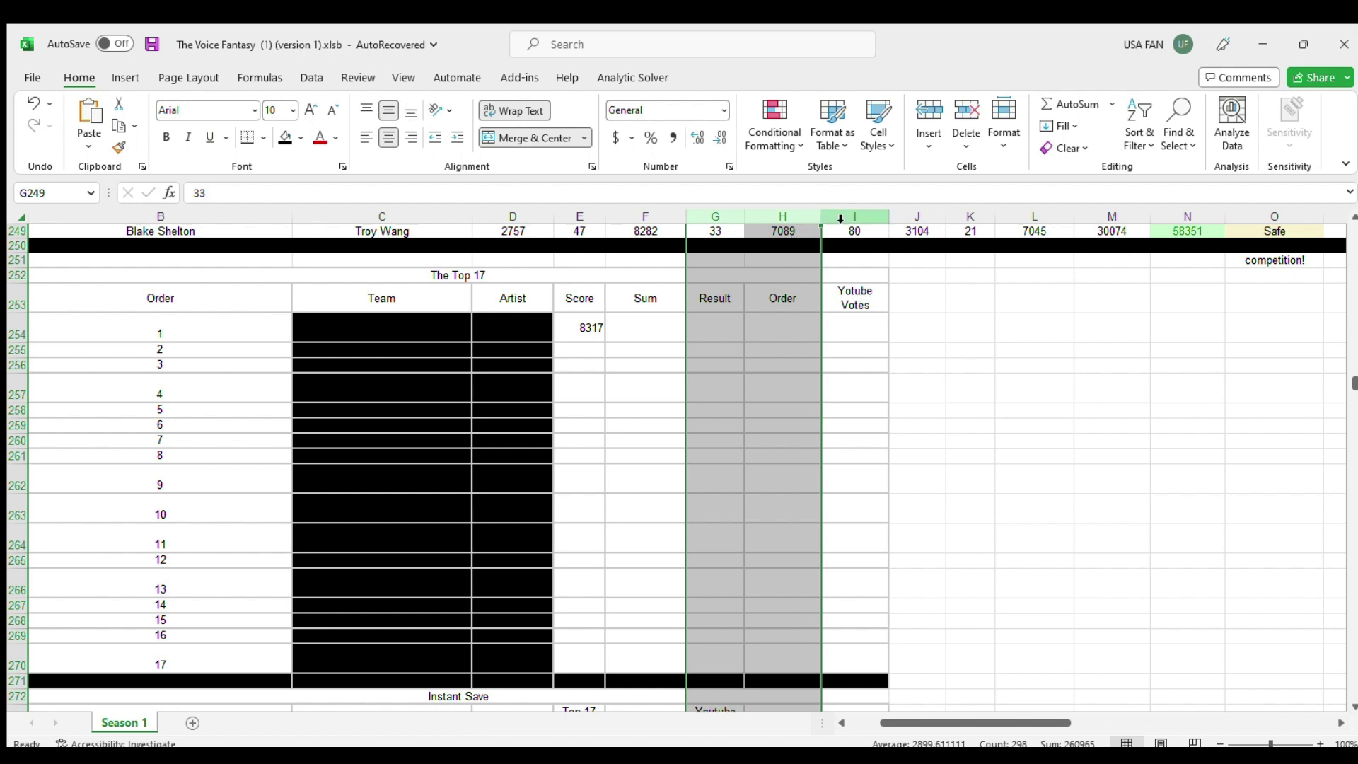
pyautogui.click(829, 216)
pyautogui.click(389, 113)
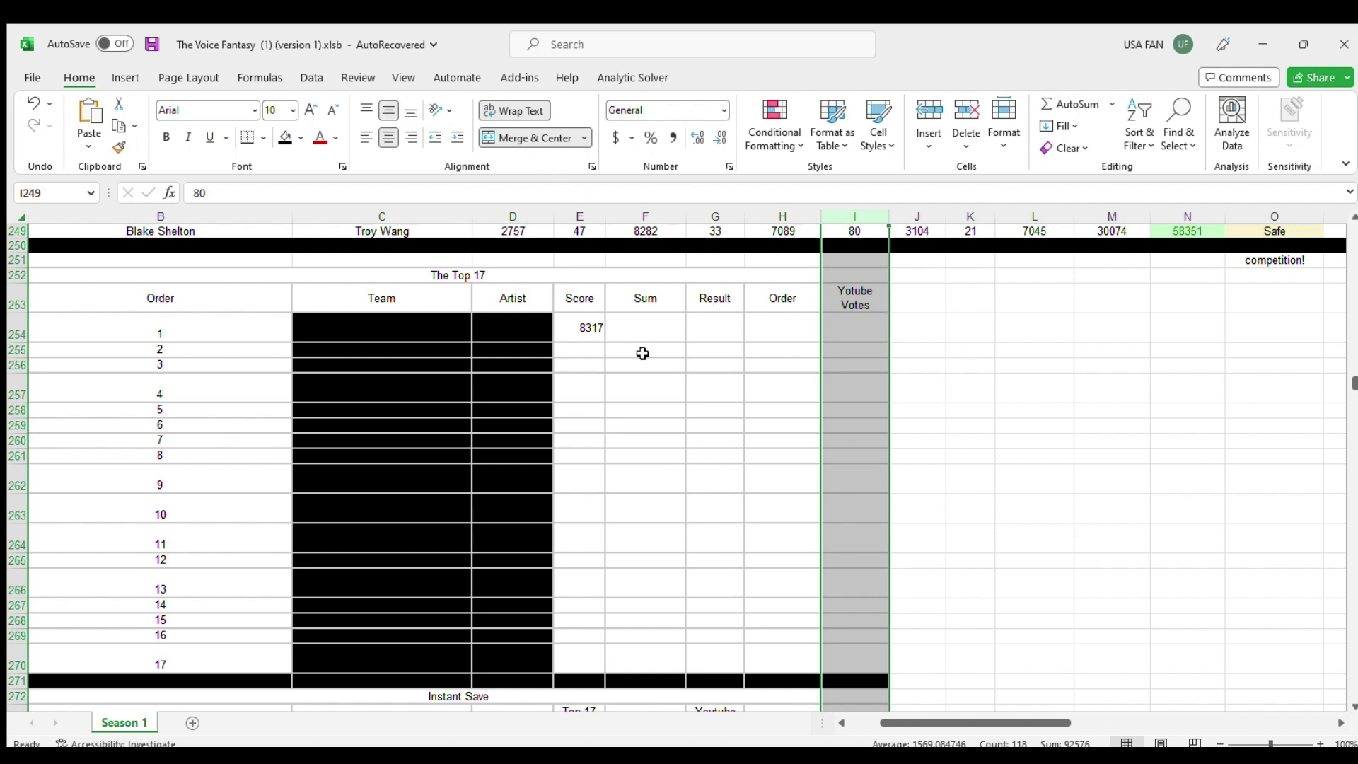
# Step: Center the order 1 score in E254 horizontally
pyautogui.click(552, 331)
pyautogui.click(564, 327)
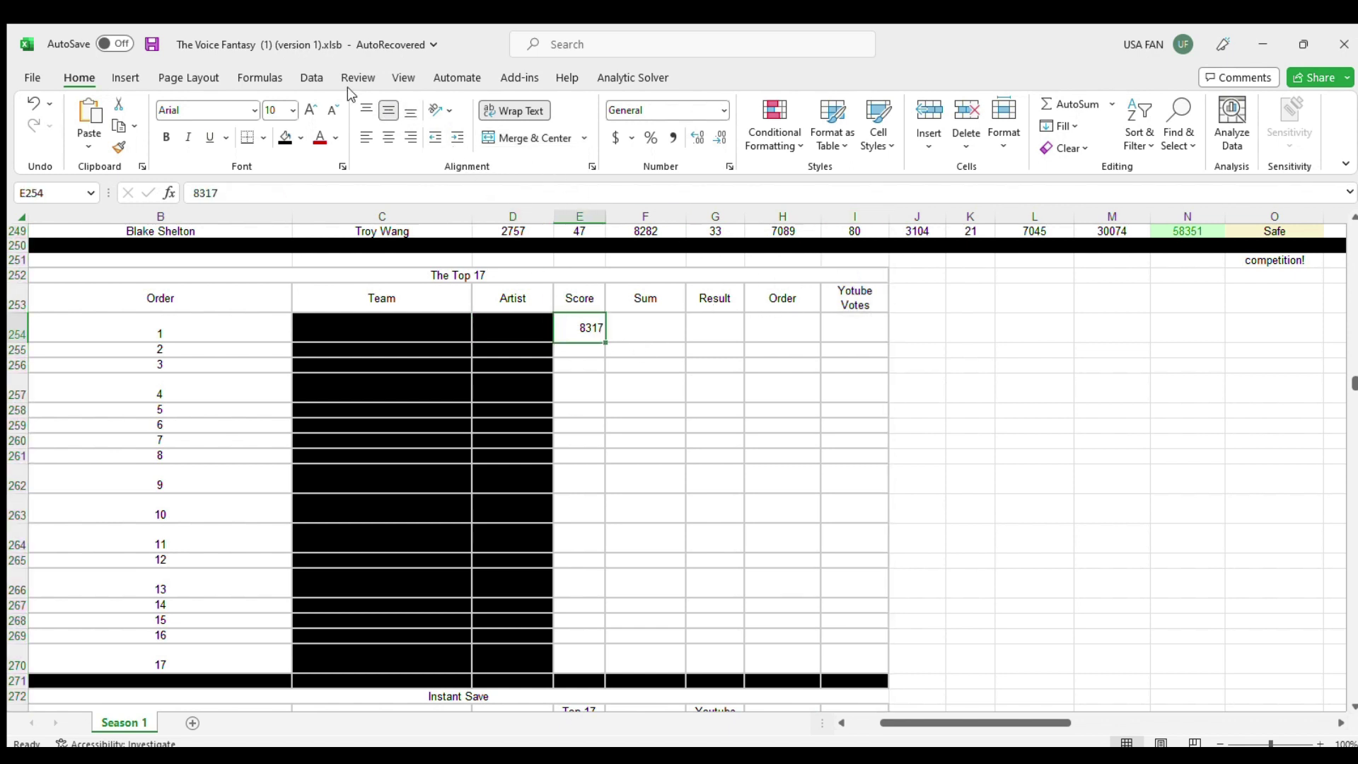
pyautogui.click(388, 137)
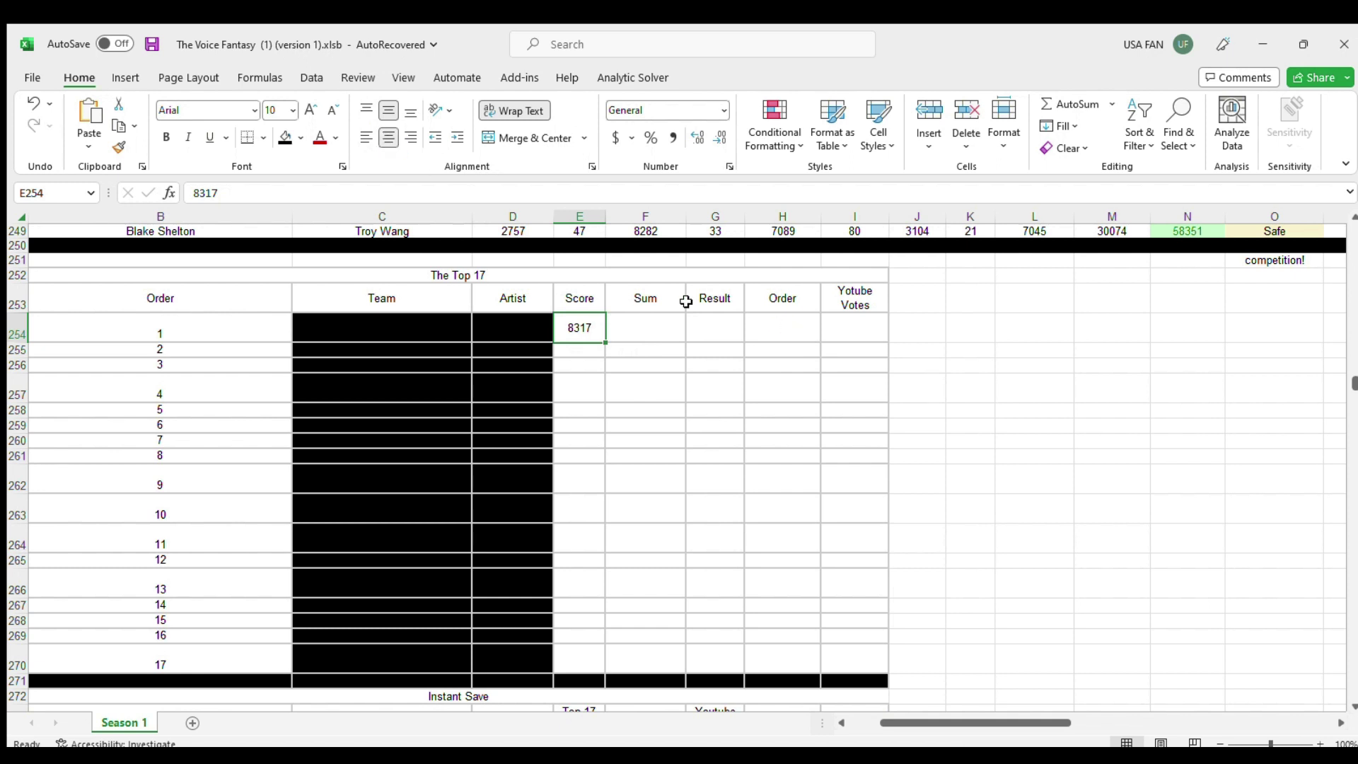
pyautogui.click(645, 215)
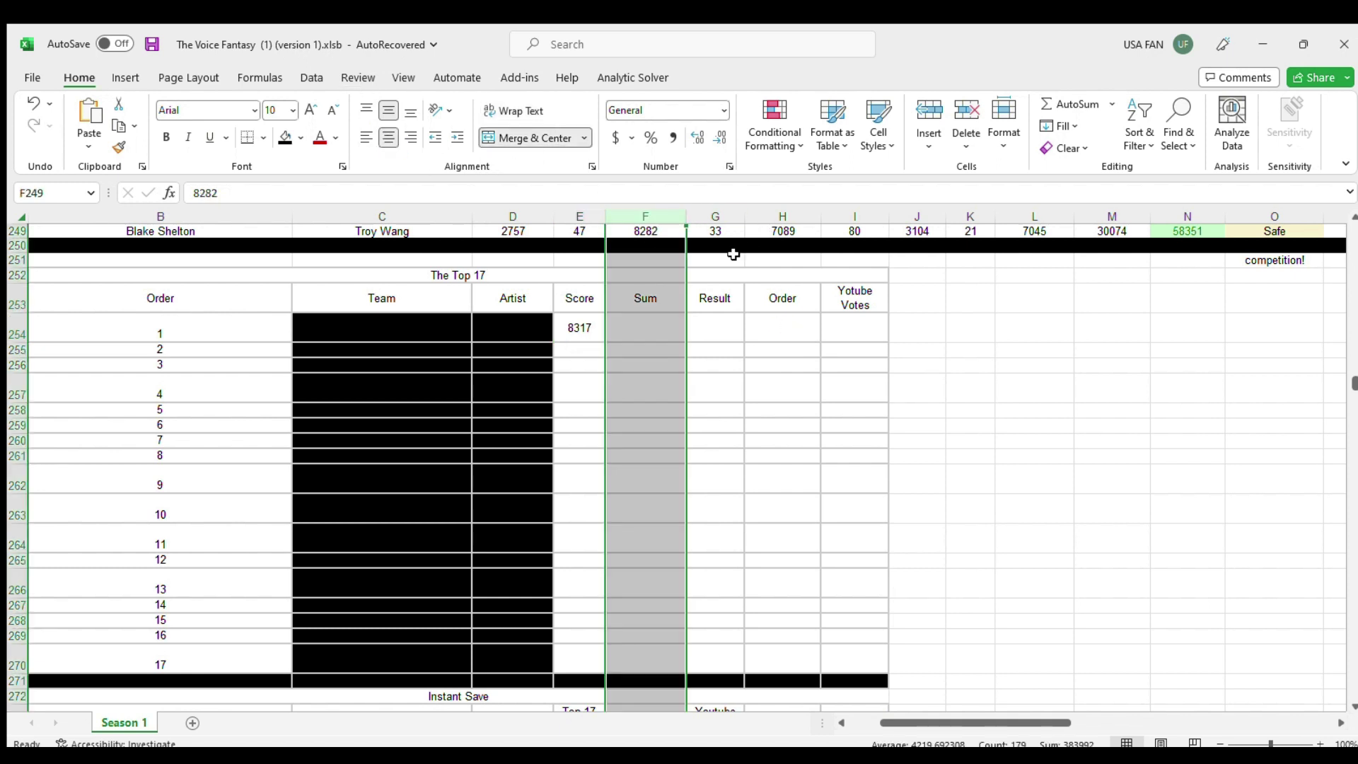
# Step: Paste the score 5124 into E255 for order 2 and center it horizontally
pyautogui.click(576, 302)
pyautogui.click(575, 350)
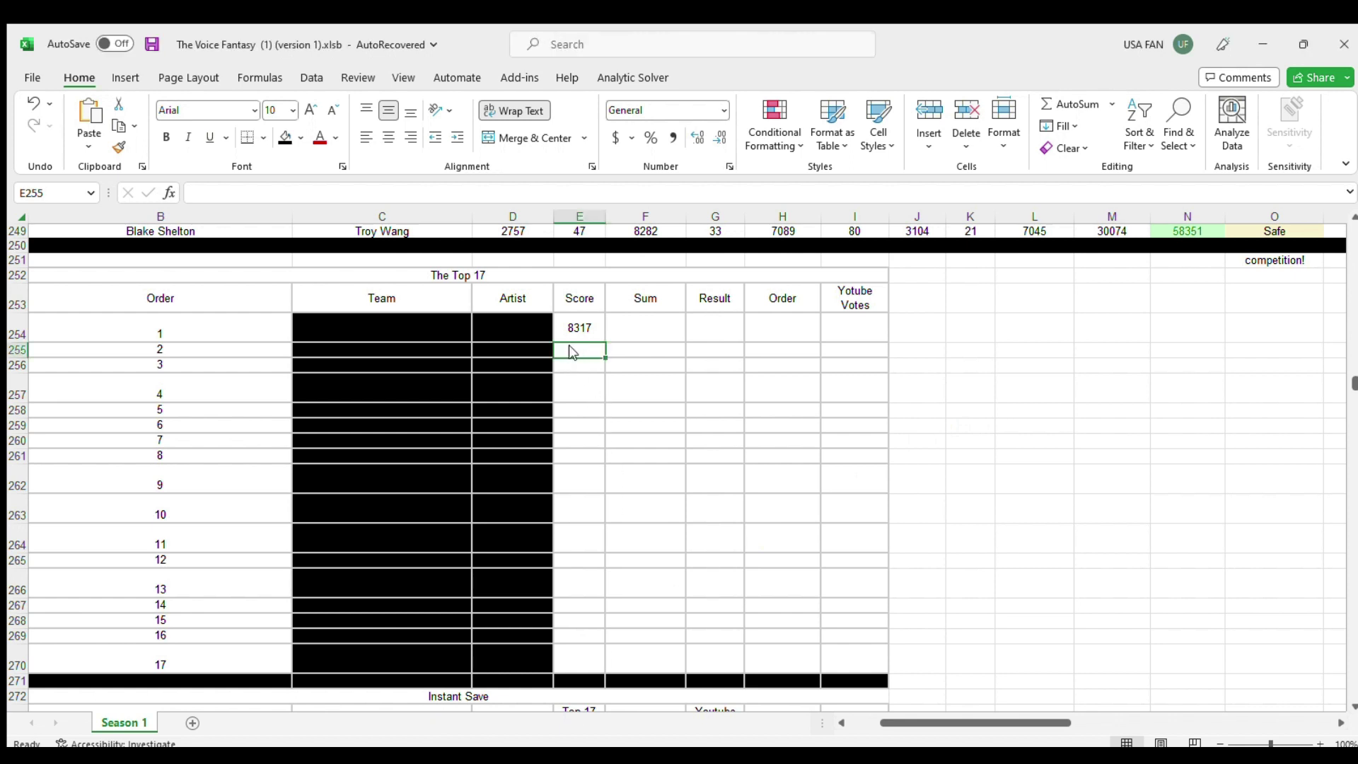
pyautogui.write('5124')
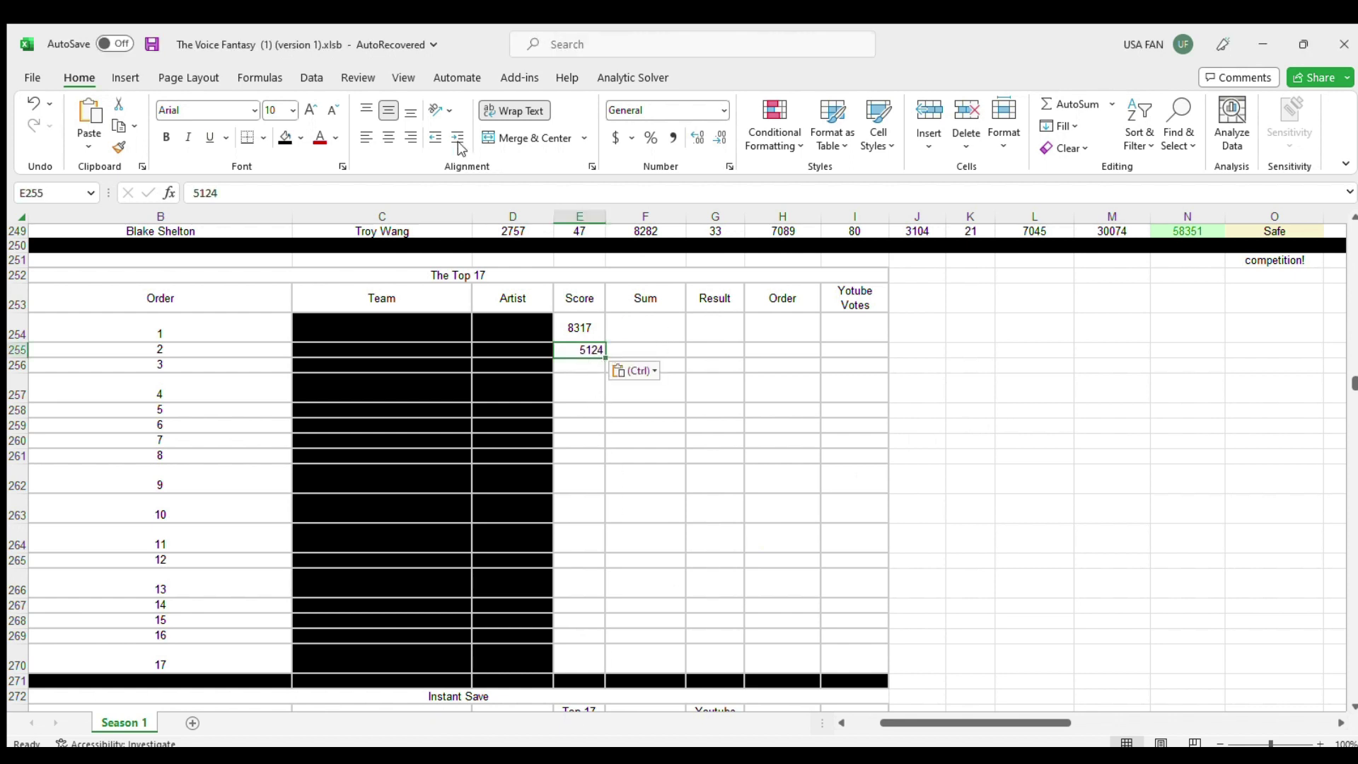
pyautogui.click(387, 137)
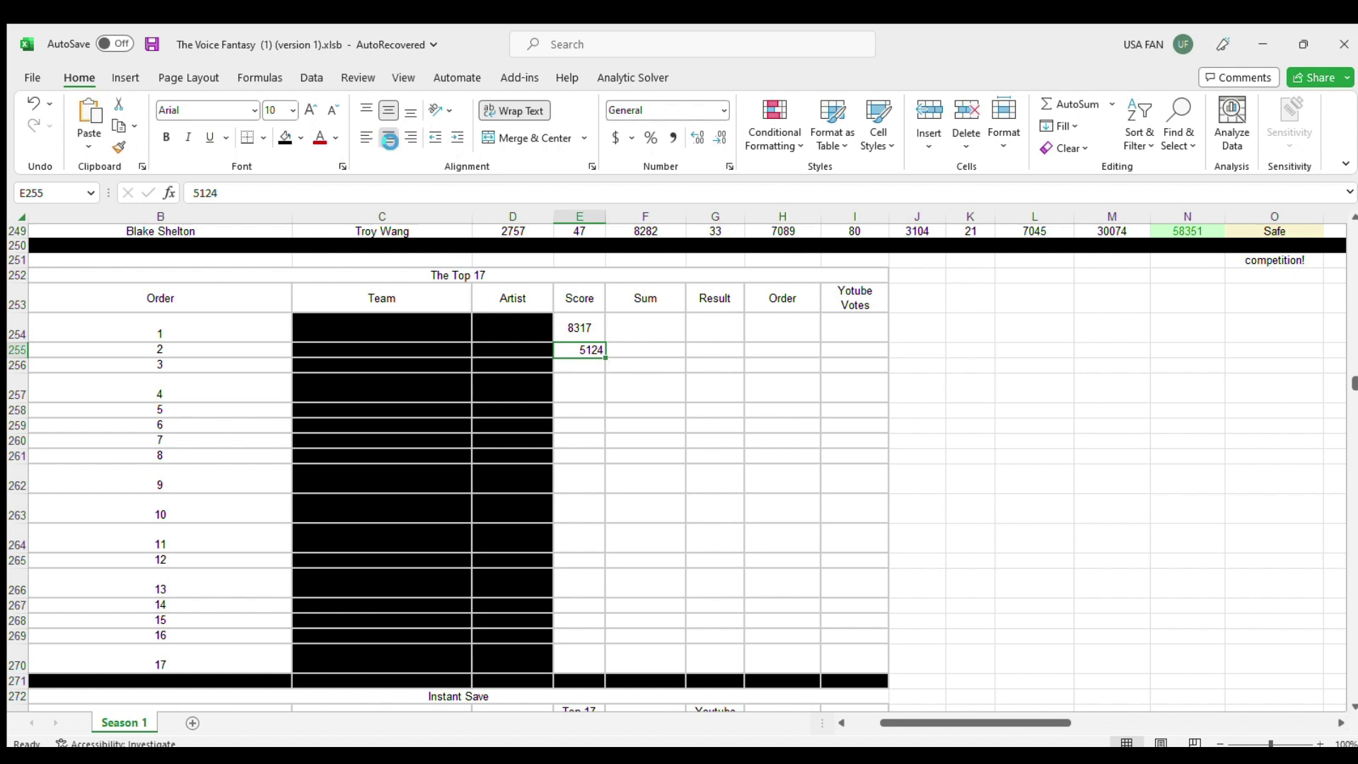
# Step: Center the whole Score column E horizontally
pyautogui.click(584, 365)
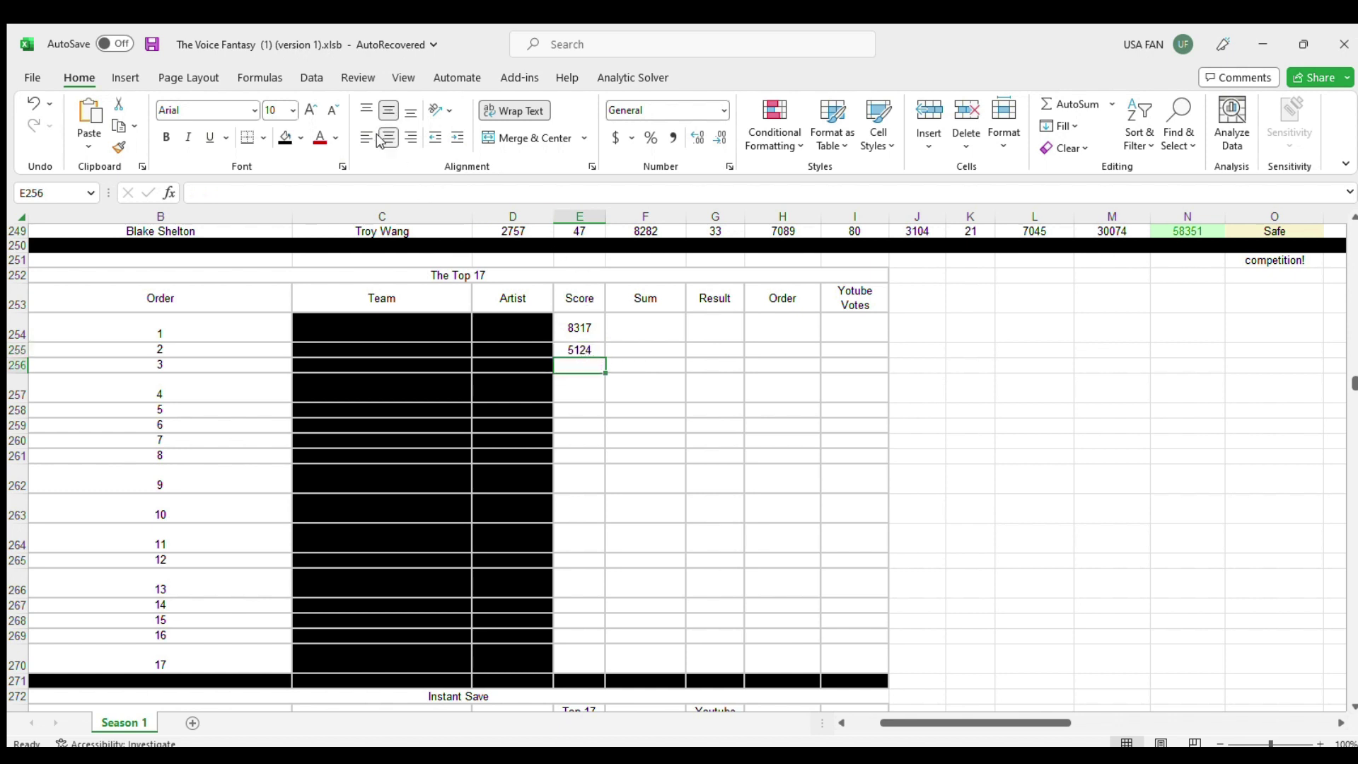
pyautogui.click(579, 216)
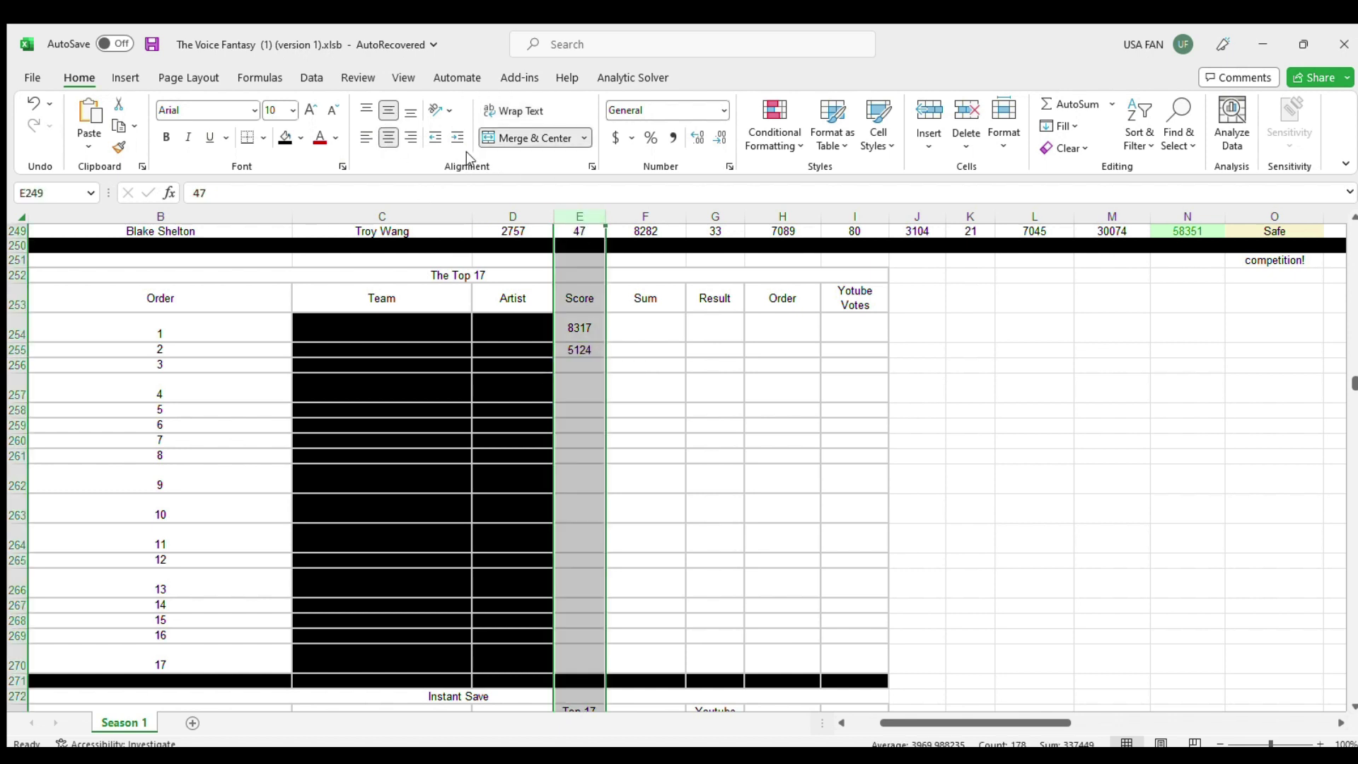
pyautogui.click(385, 134)
pyautogui.click(385, 135)
pyautogui.click(571, 364)
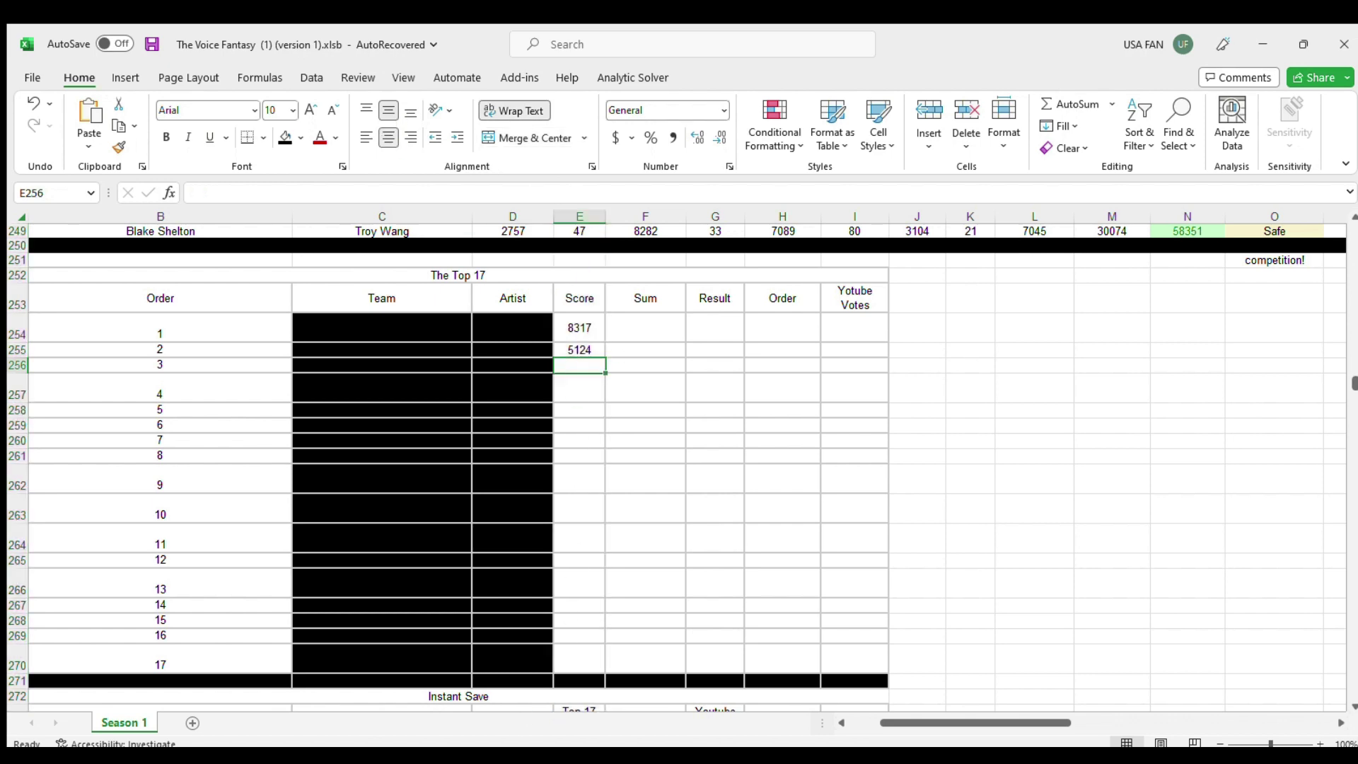
# Step: Paste the scores 2573 into E256 and 4003 into E257 from the other window for orders 3 and 4
pyautogui.hotkey('alt', 'Tab')
pyautogui.write('2573')
pyautogui.click(573, 396)
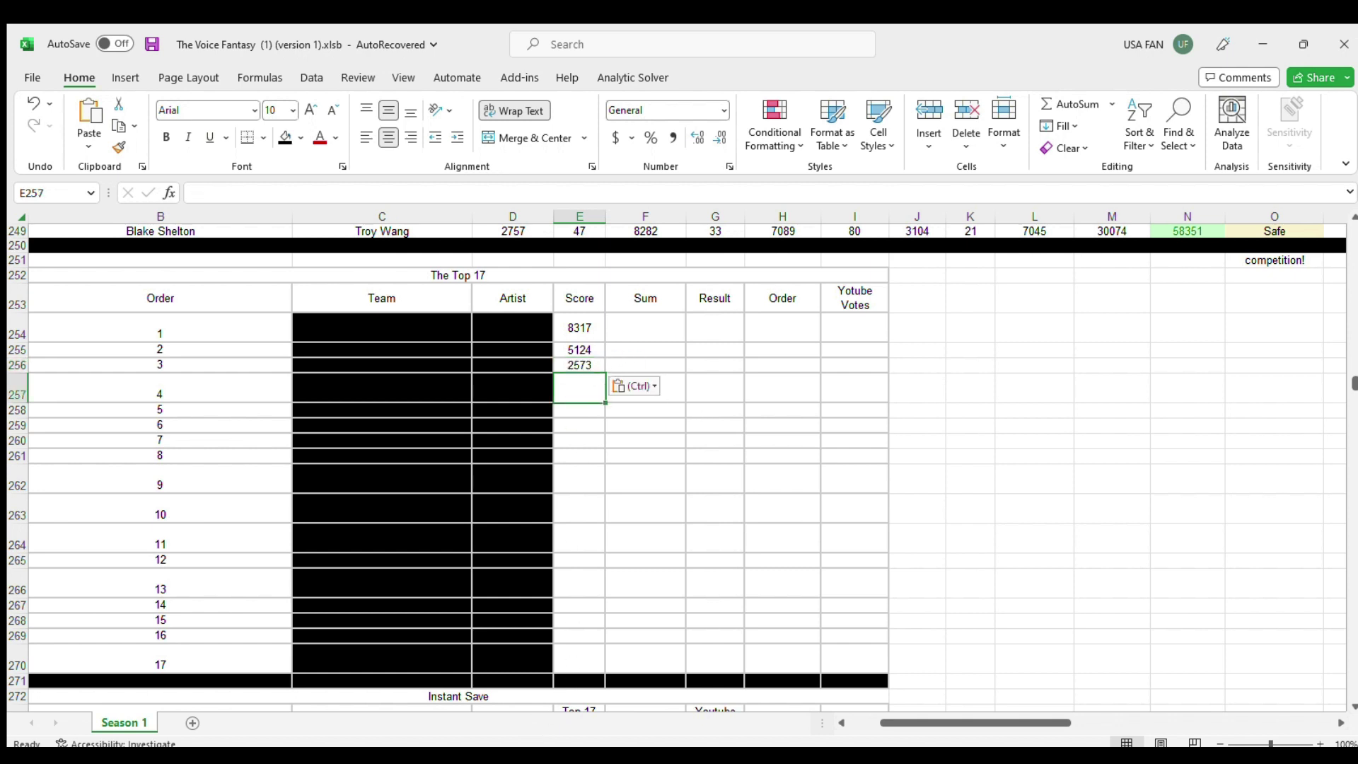
pyautogui.hotkey('alt', 'Tab')
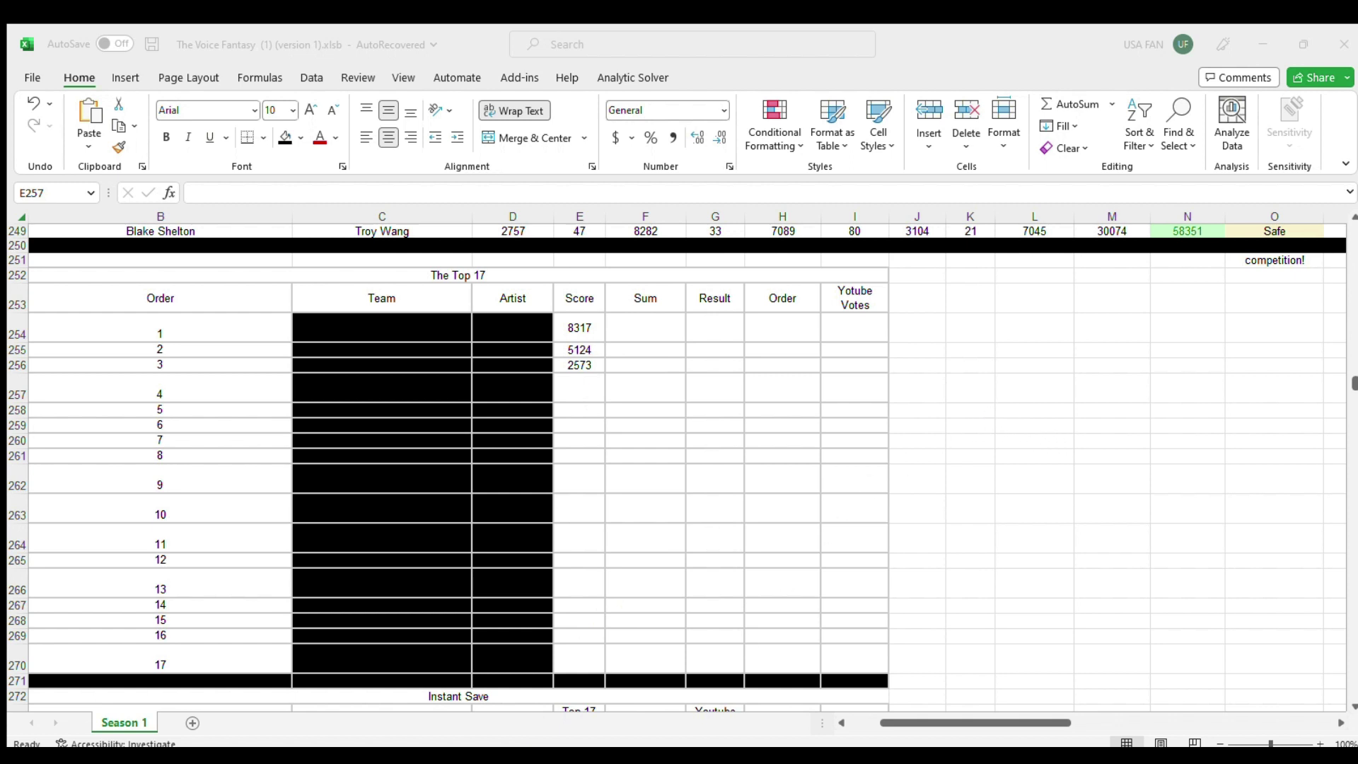
pyautogui.hotkey('alt', 'Tab')
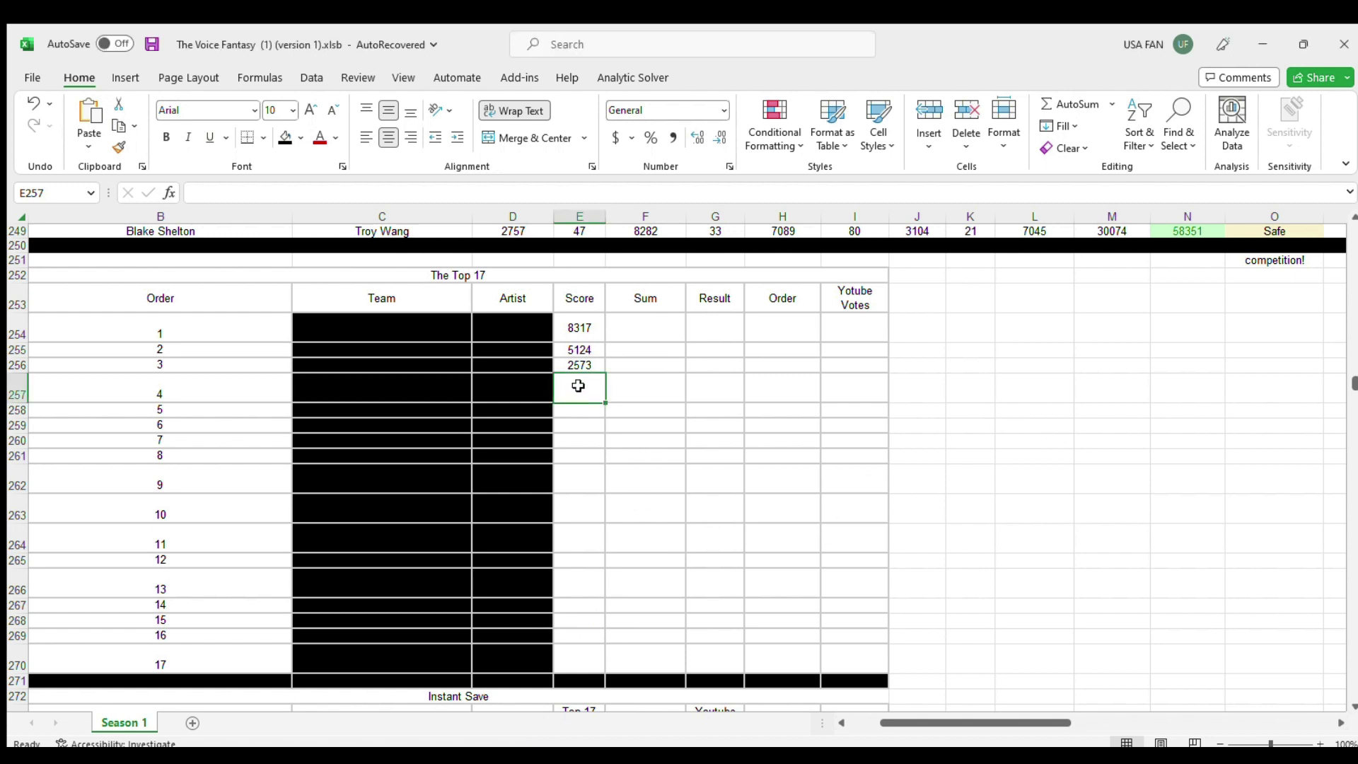
pyautogui.write('4003')
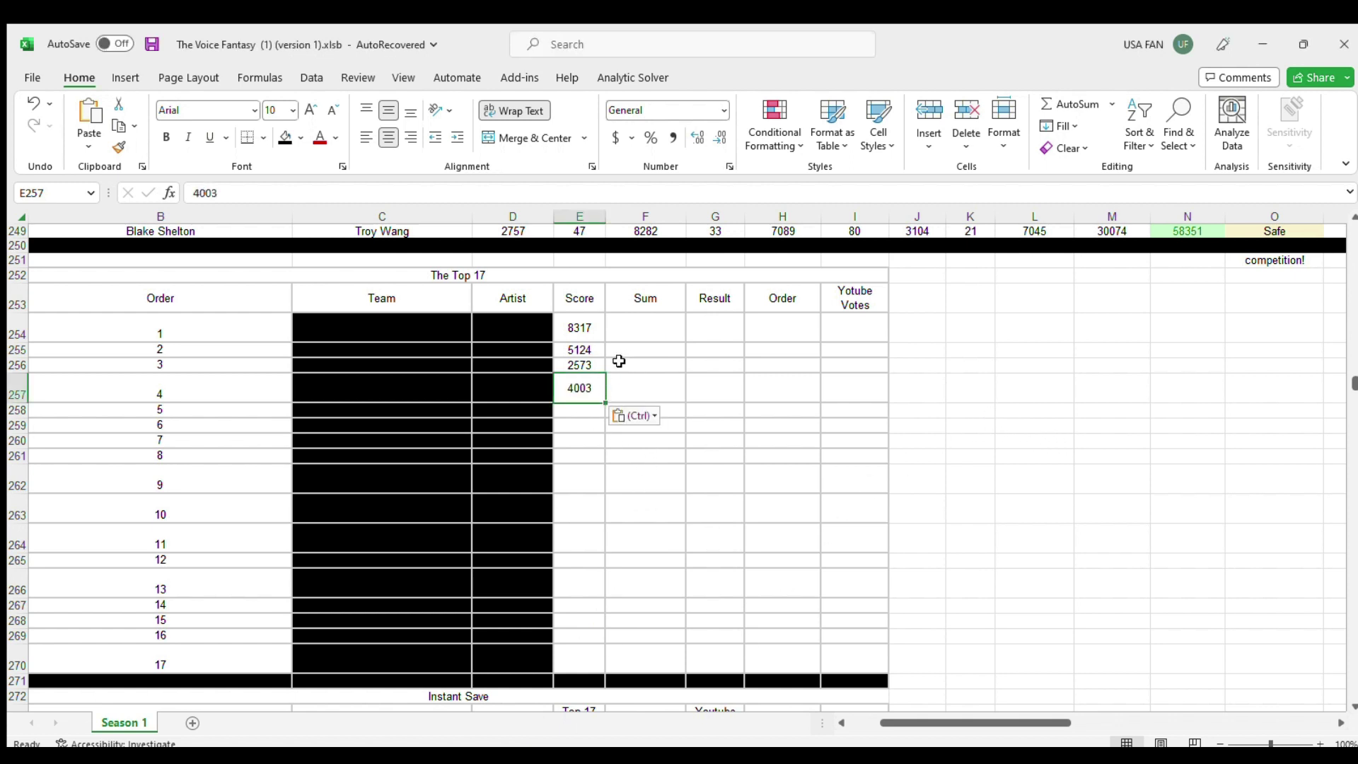
# Step: Paste the scores 3232 into E258 and 2167 into E259 from the other window for orders 5 and 6
pyautogui.click(570, 410)
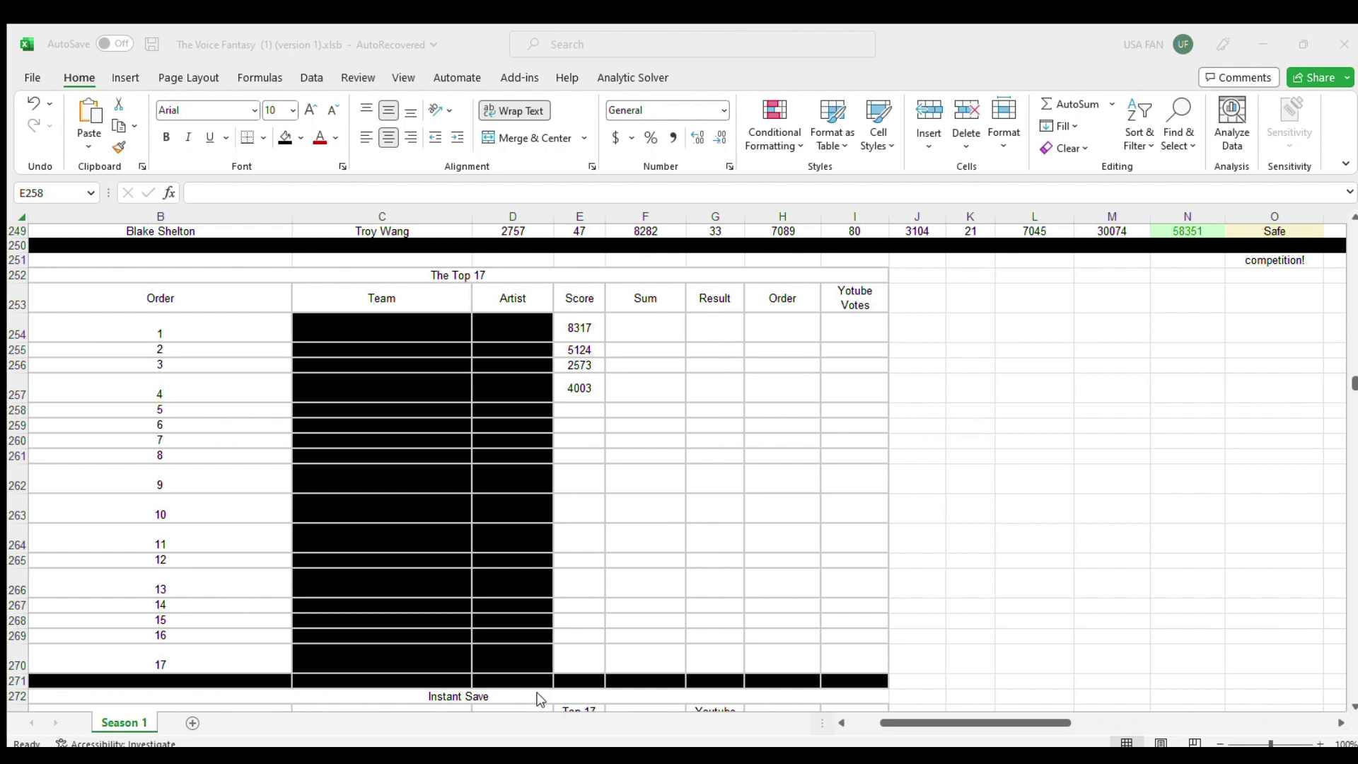
pyautogui.click(549, 745)
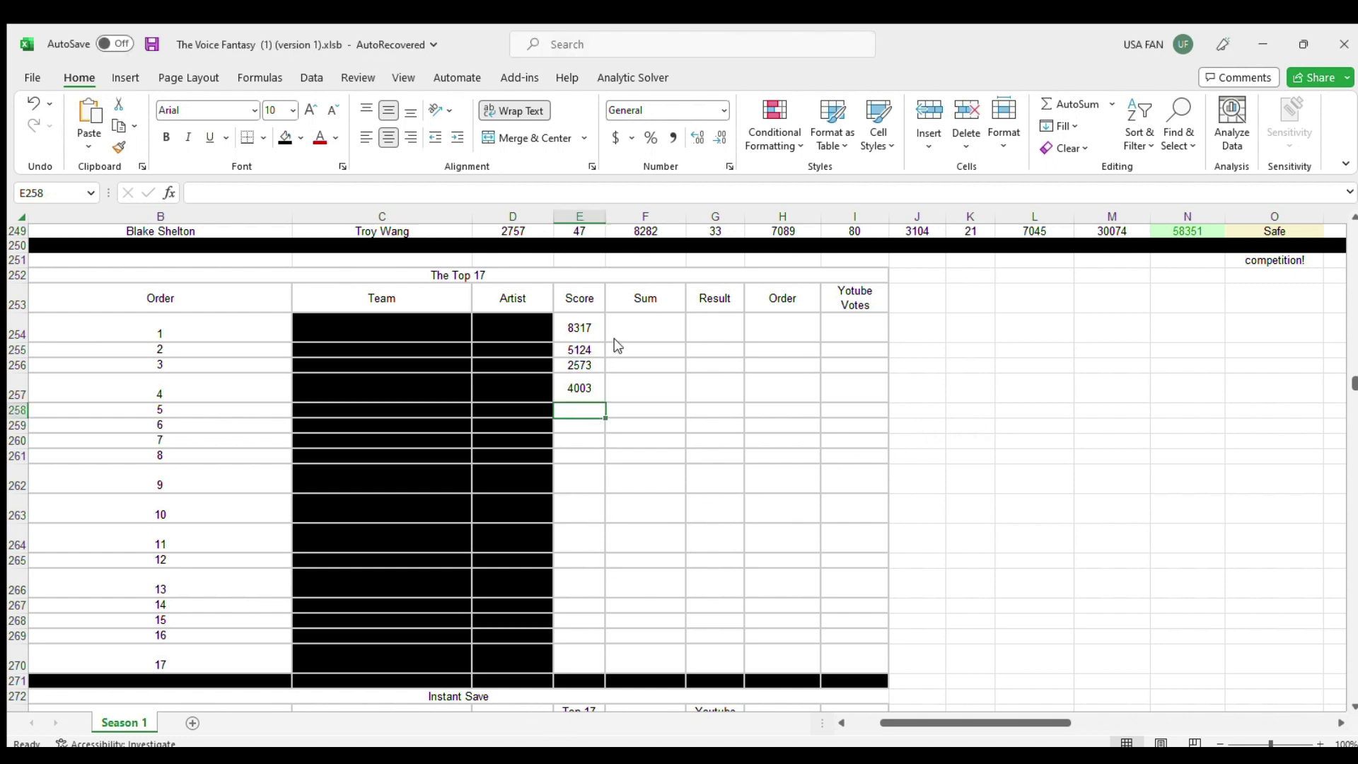
pyautogui.write('3232')
pyautogui.click(577, 425)
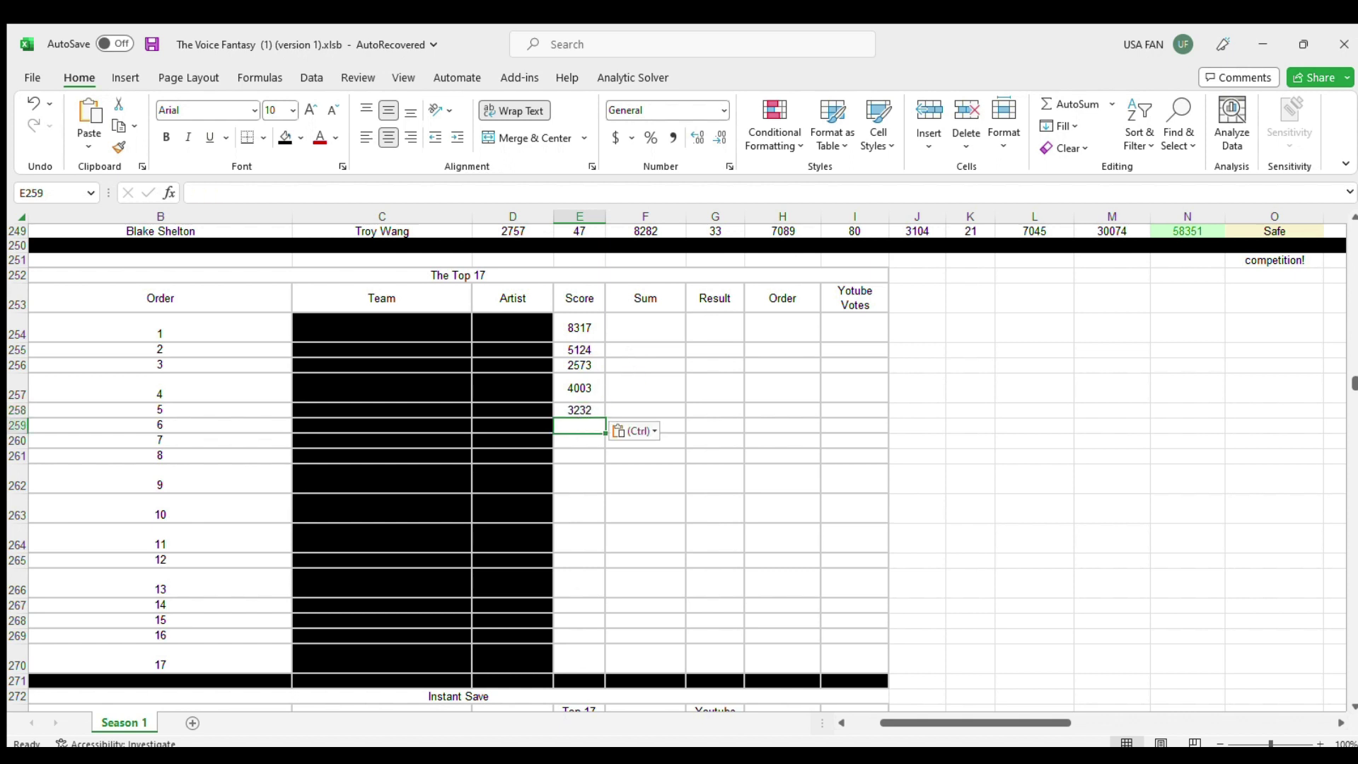
pyautogui.click(533, 746)
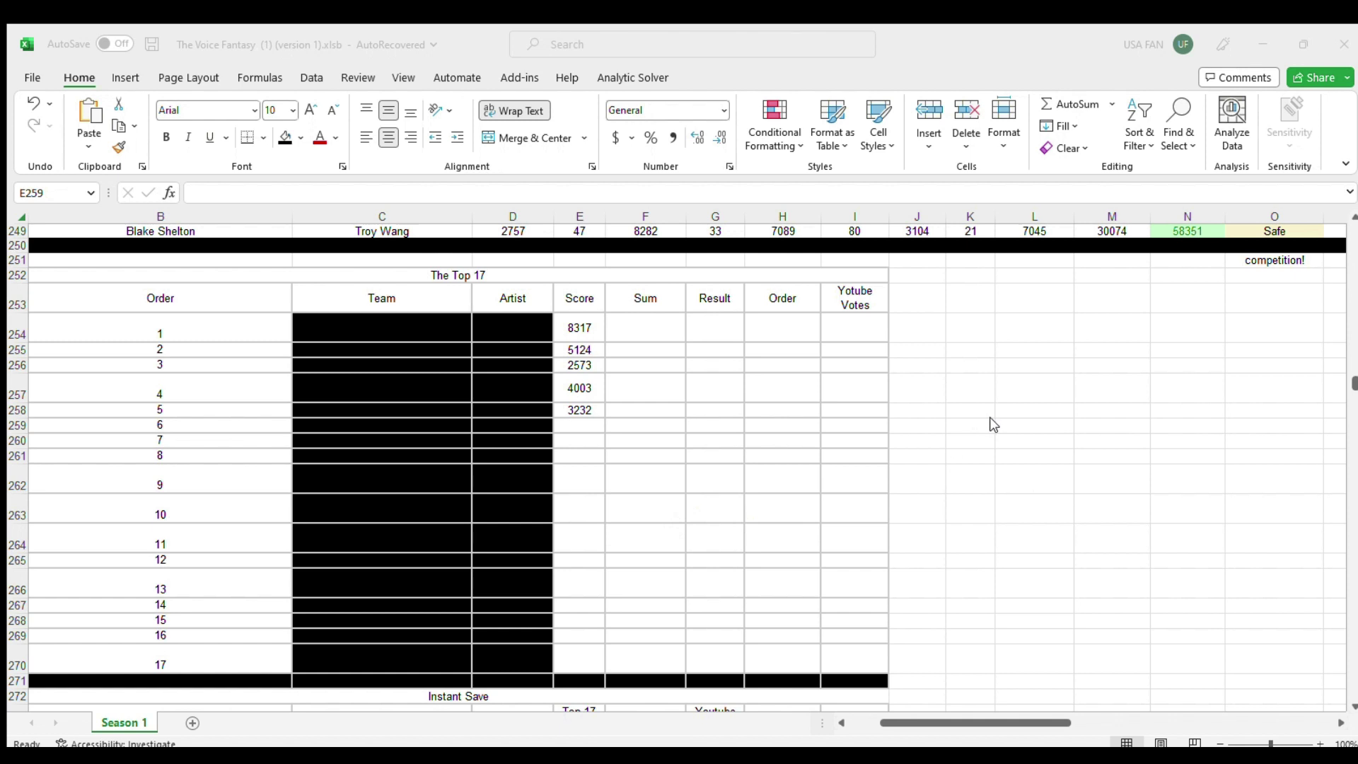
pyautogui.click(592, 747)
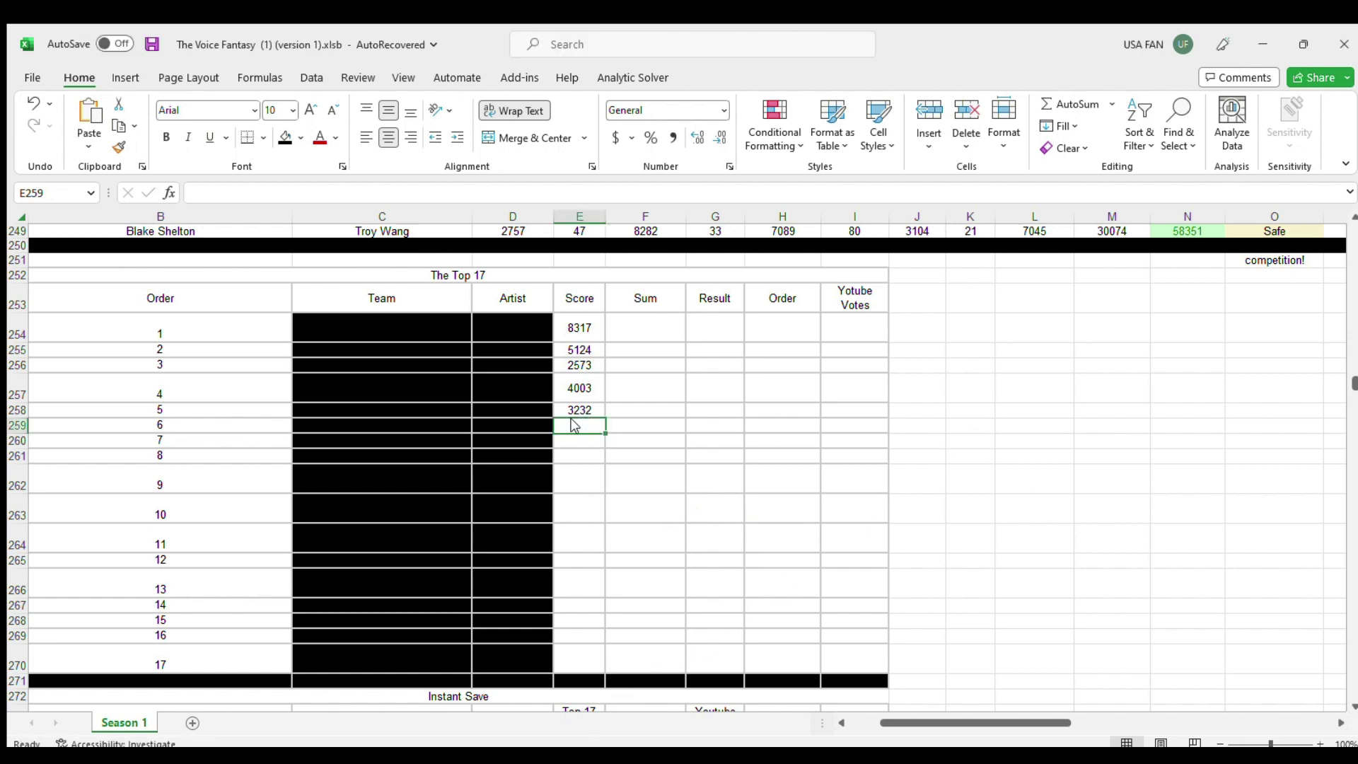
pyautogui.write('2167')
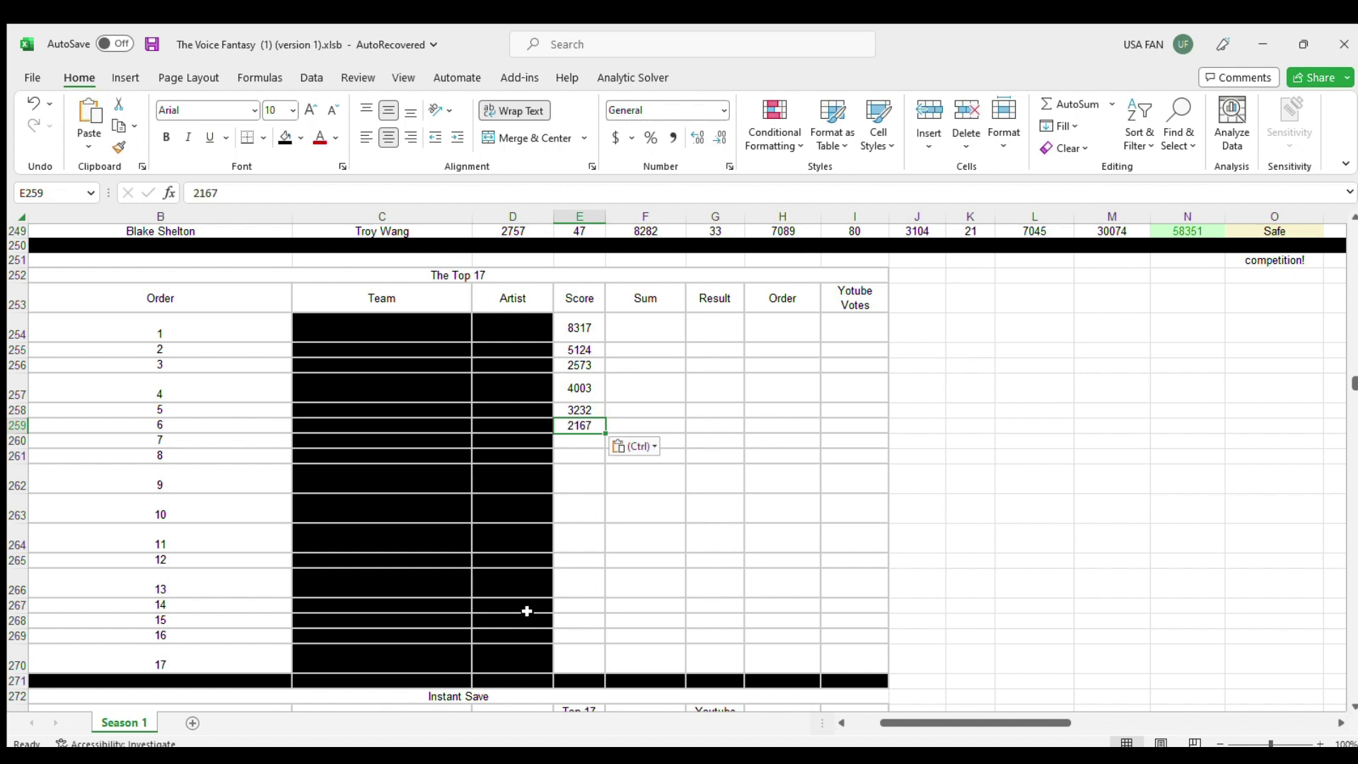
# Step: Paste the scores 5821 into E260 and 8179 into E261 from the other window for orders 7 and 8
pyautogui.hotkey('alt', 'Tab')
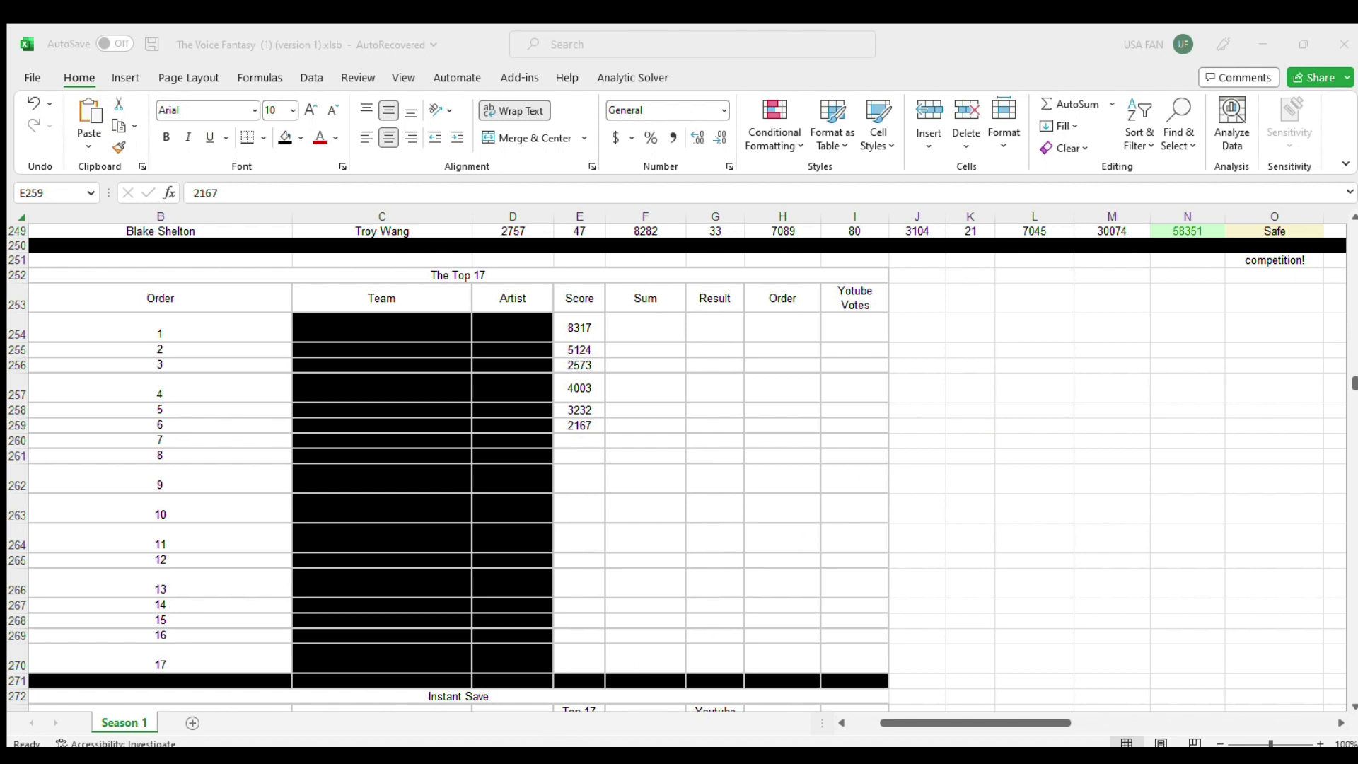
pyautogui.click(571, 438)
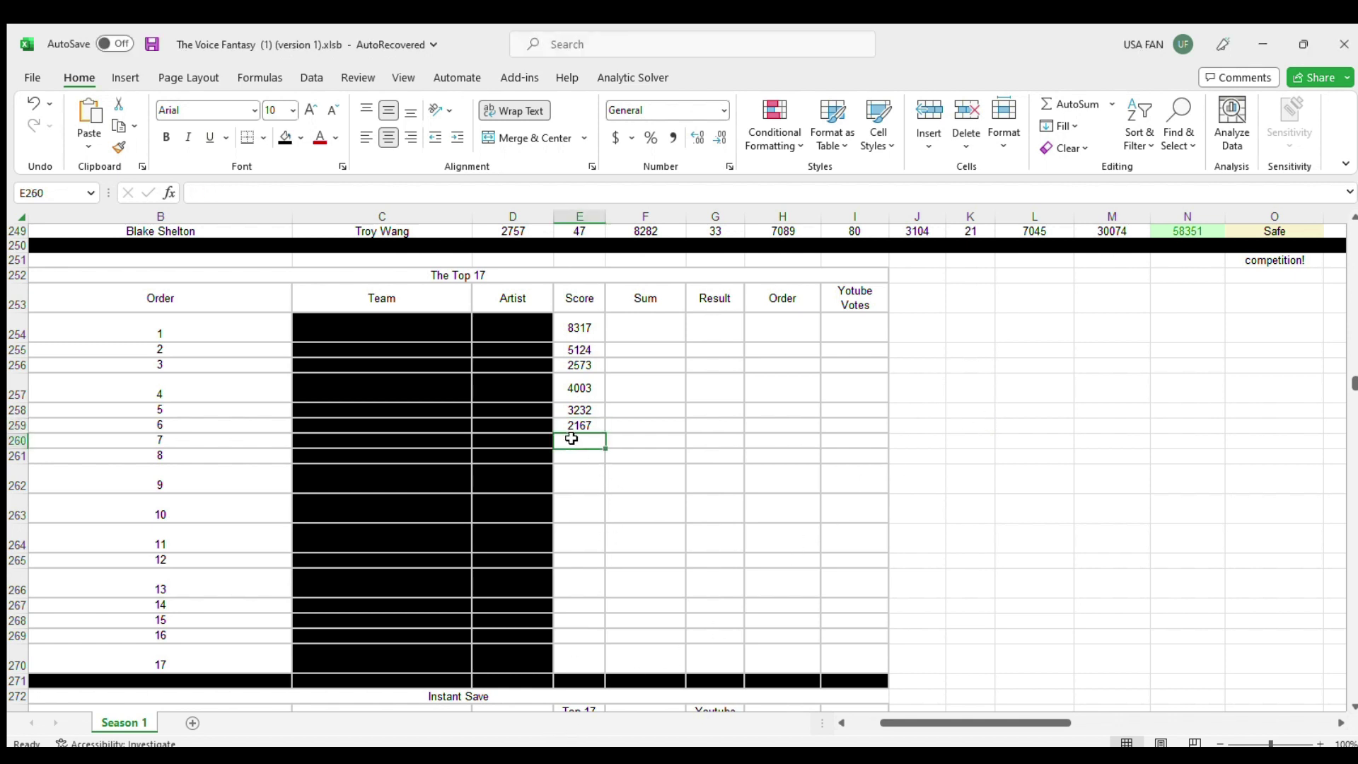
pyautogui.write('5821')
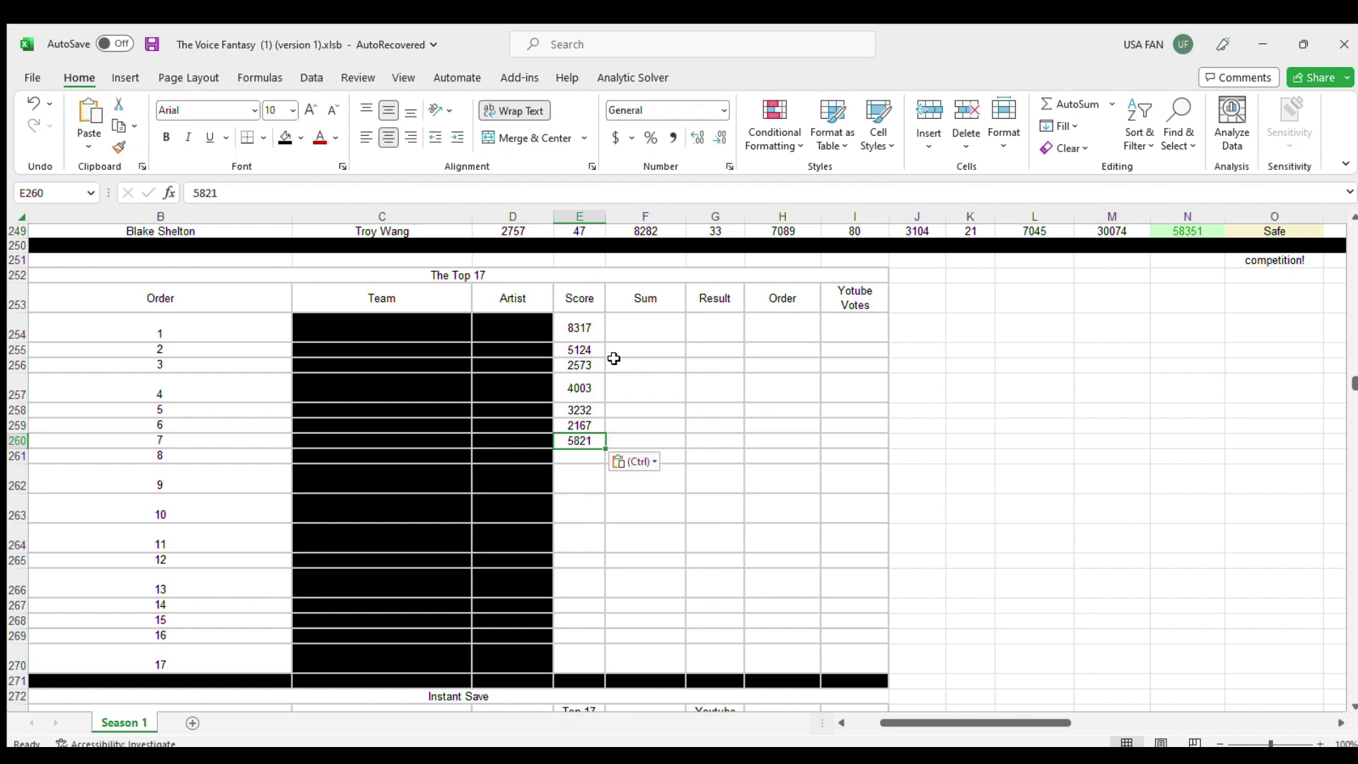
pyautogui.click(578, 458)
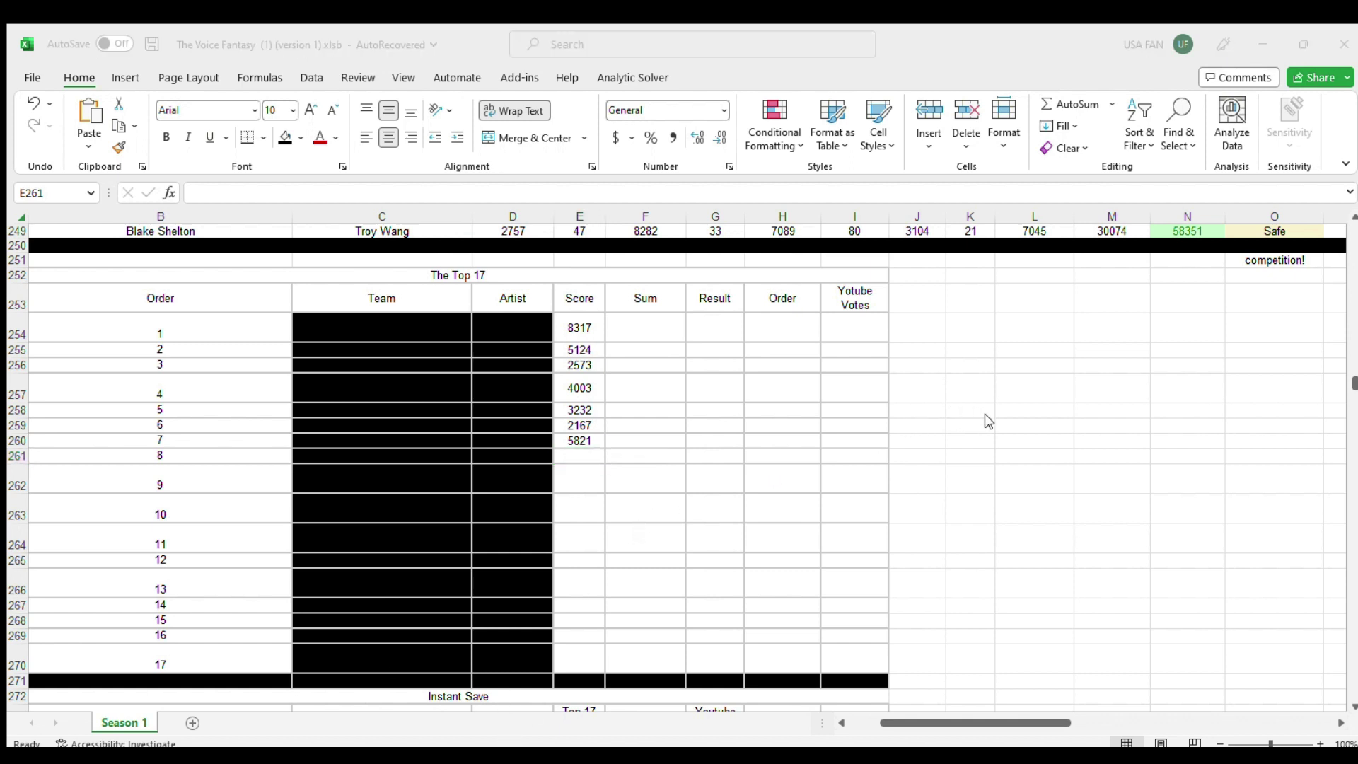
pyautogui.hotkey('alt', 'Tab')
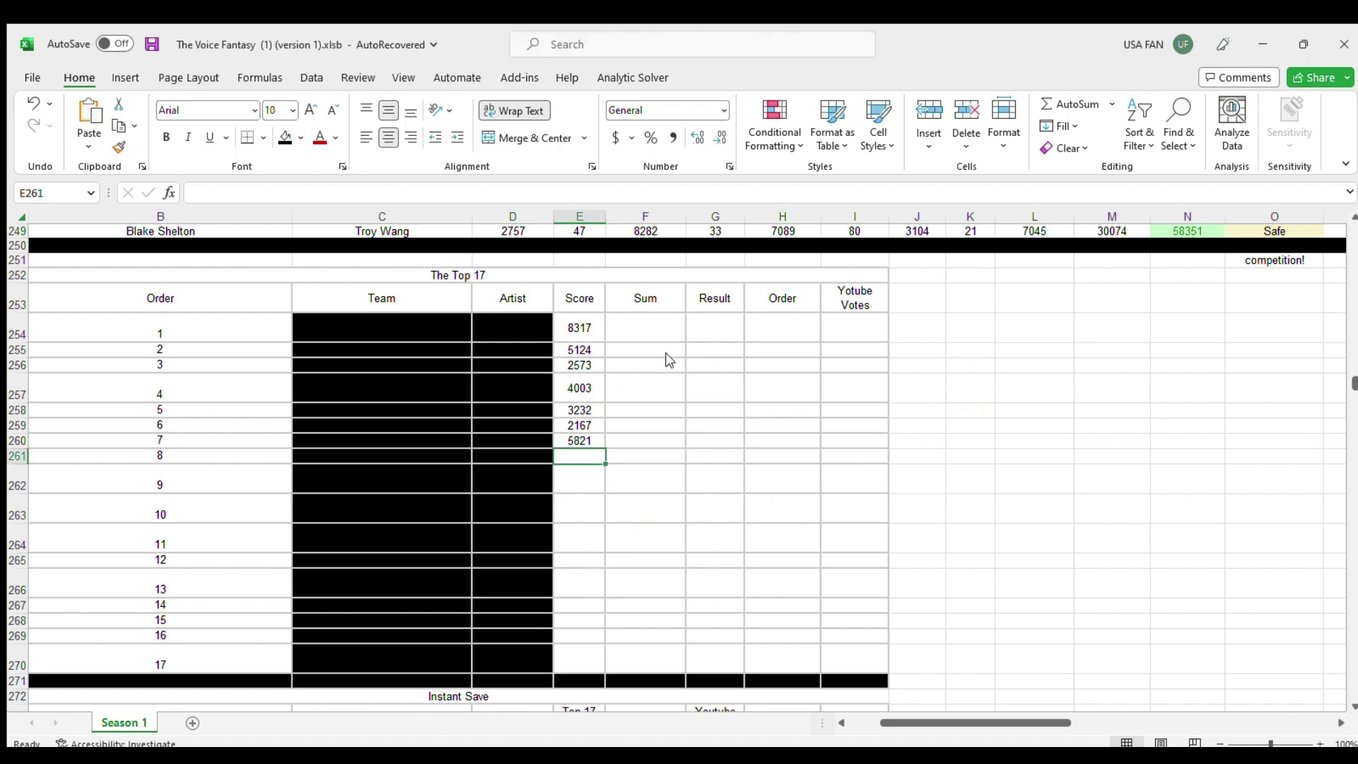
pyautogui.write('8179')
# Step: Paste the scores 3888 into E262 and 9787 into E263 from the other window for orders 9 and 10
pyautogui.click(564, 482)
pyautogui.hotkey('alt', 'Tab')
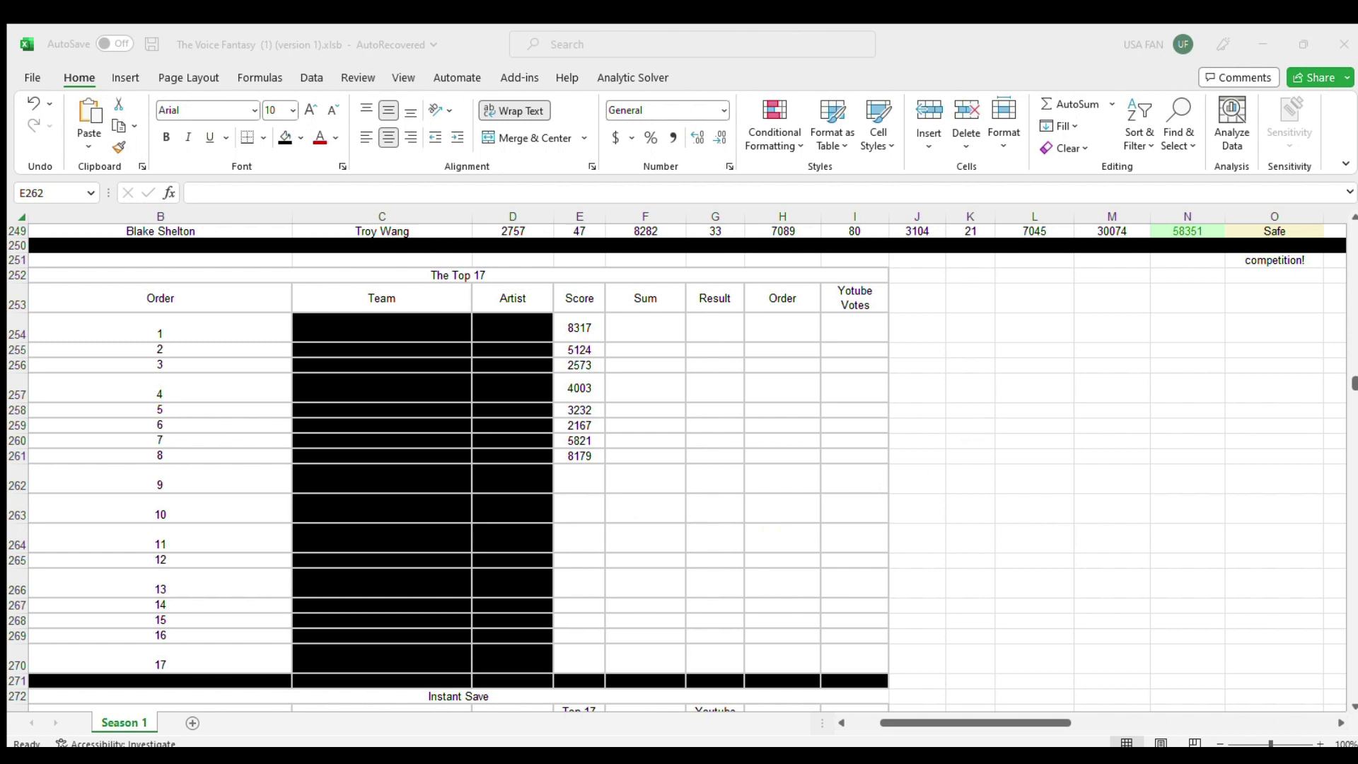
pyautogui.hotkey('alt', 'Tab')
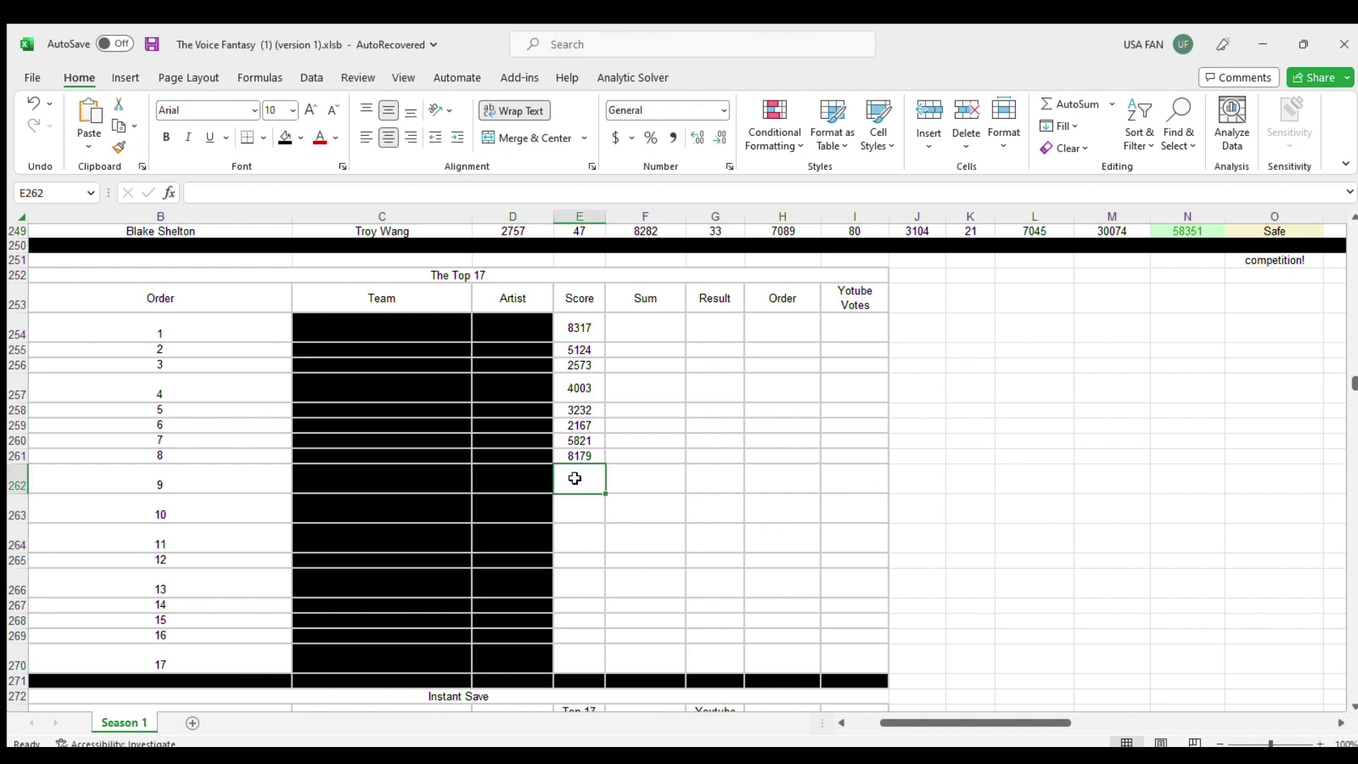
pyautogui.write('3888')
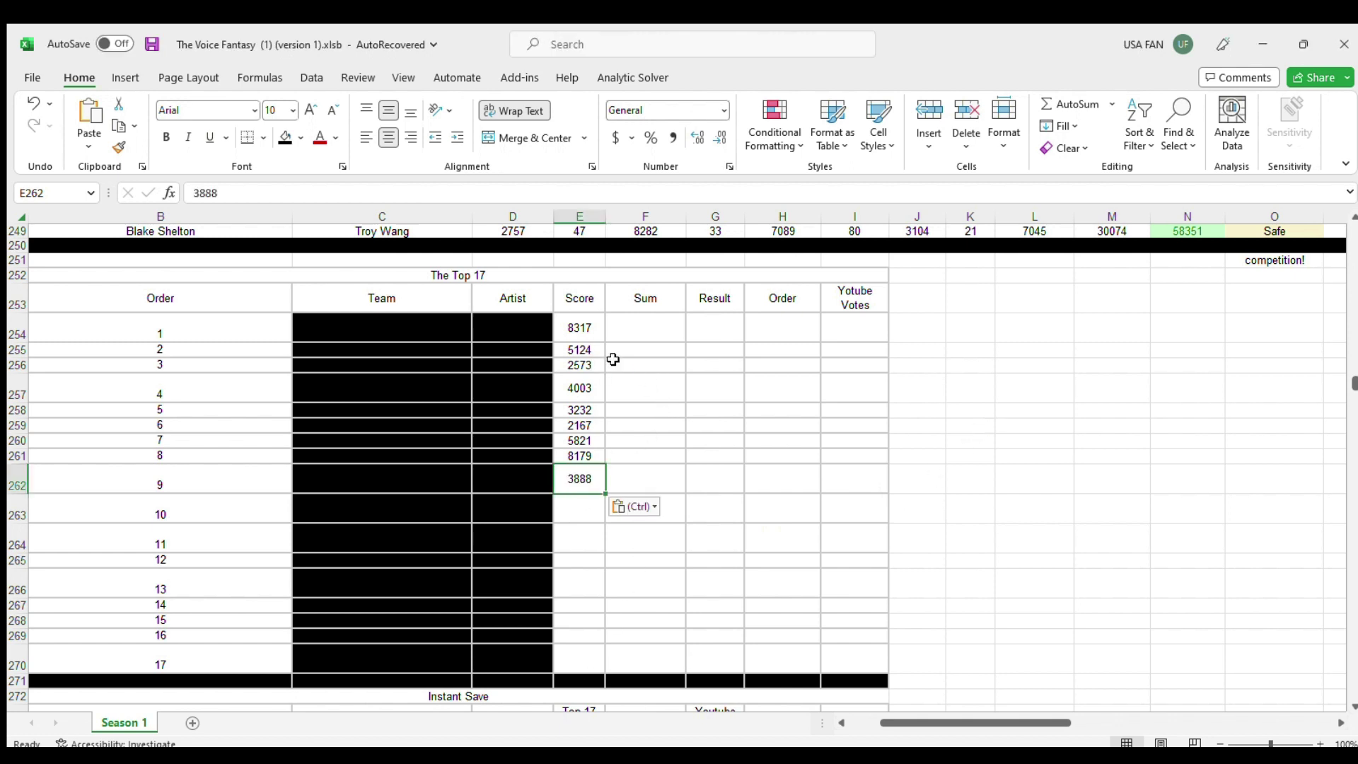
pyautogui.click(581, 508)
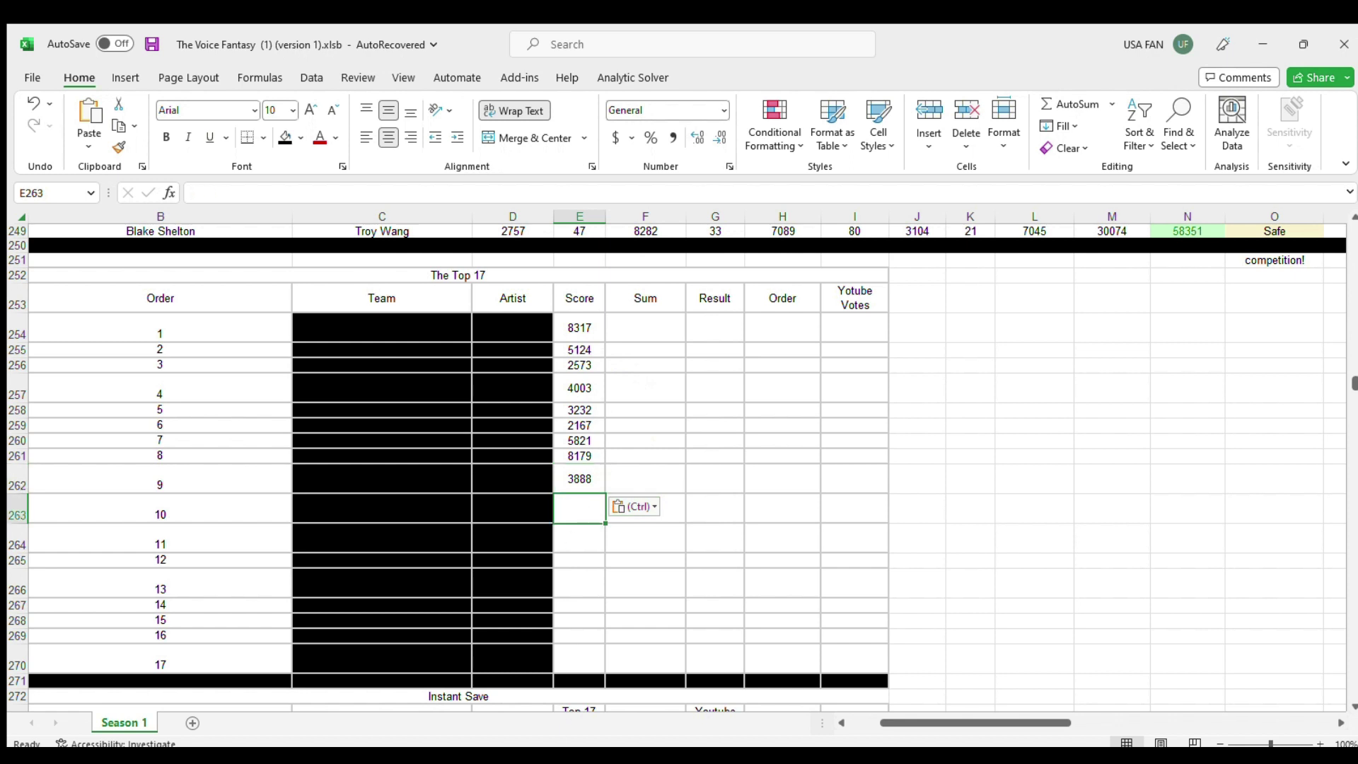
pyautogui.hotkey('alt', 'Tab')
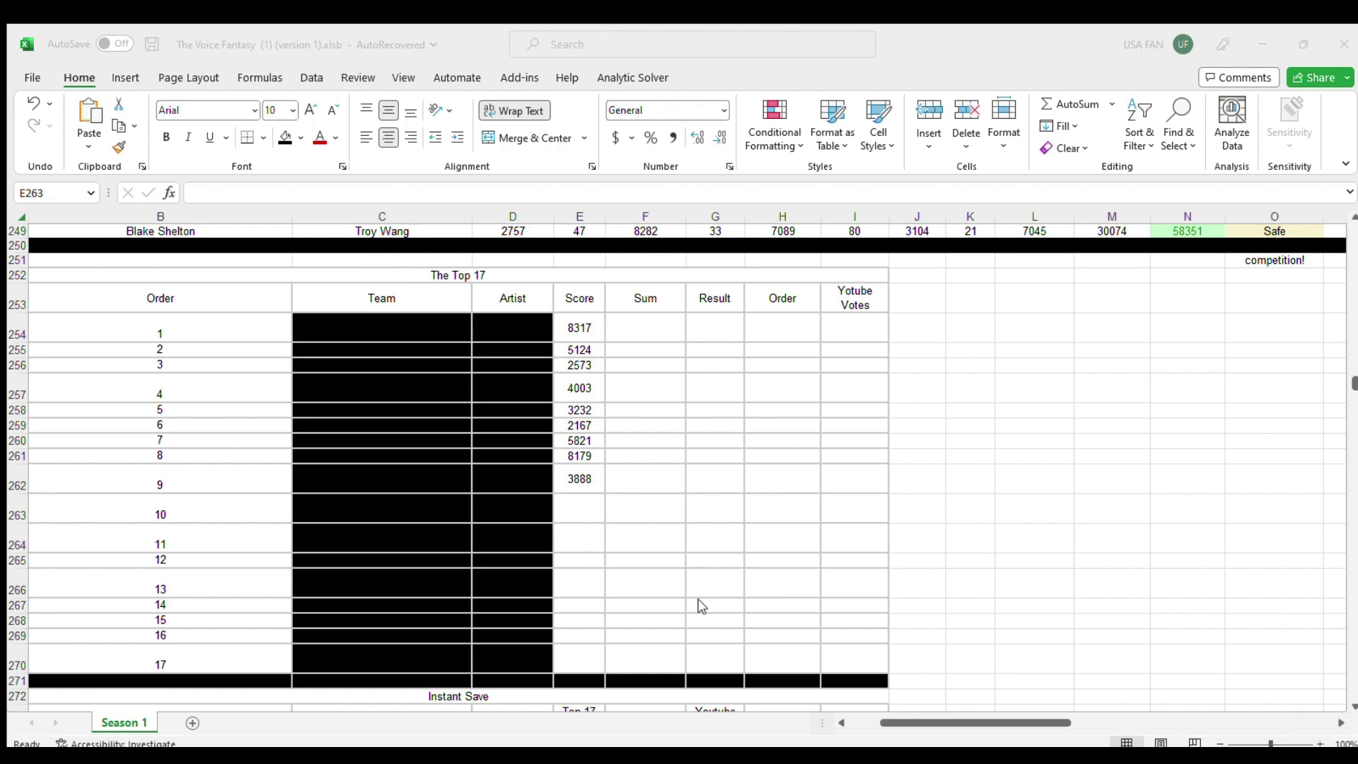
pyautogui.hotkey('alt', 'Tab')
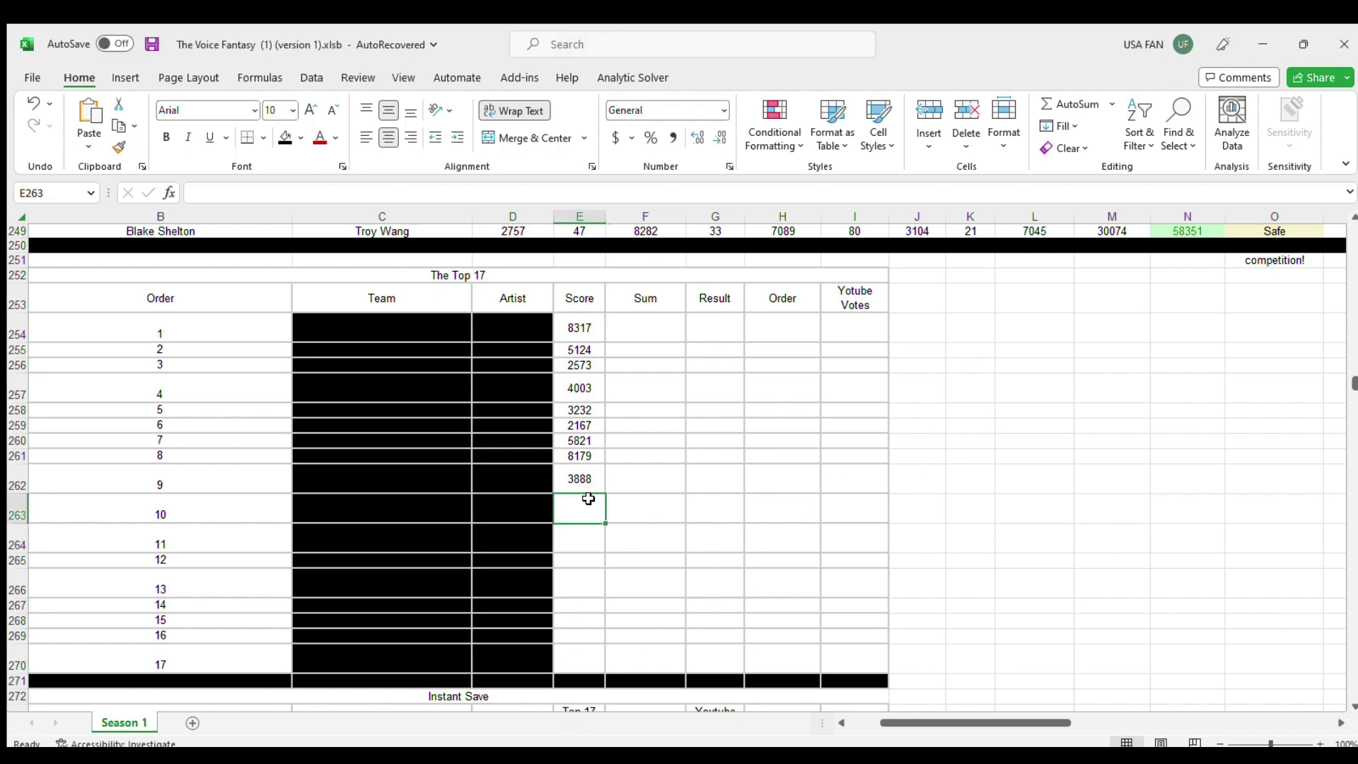
pyautogui.write('9787')
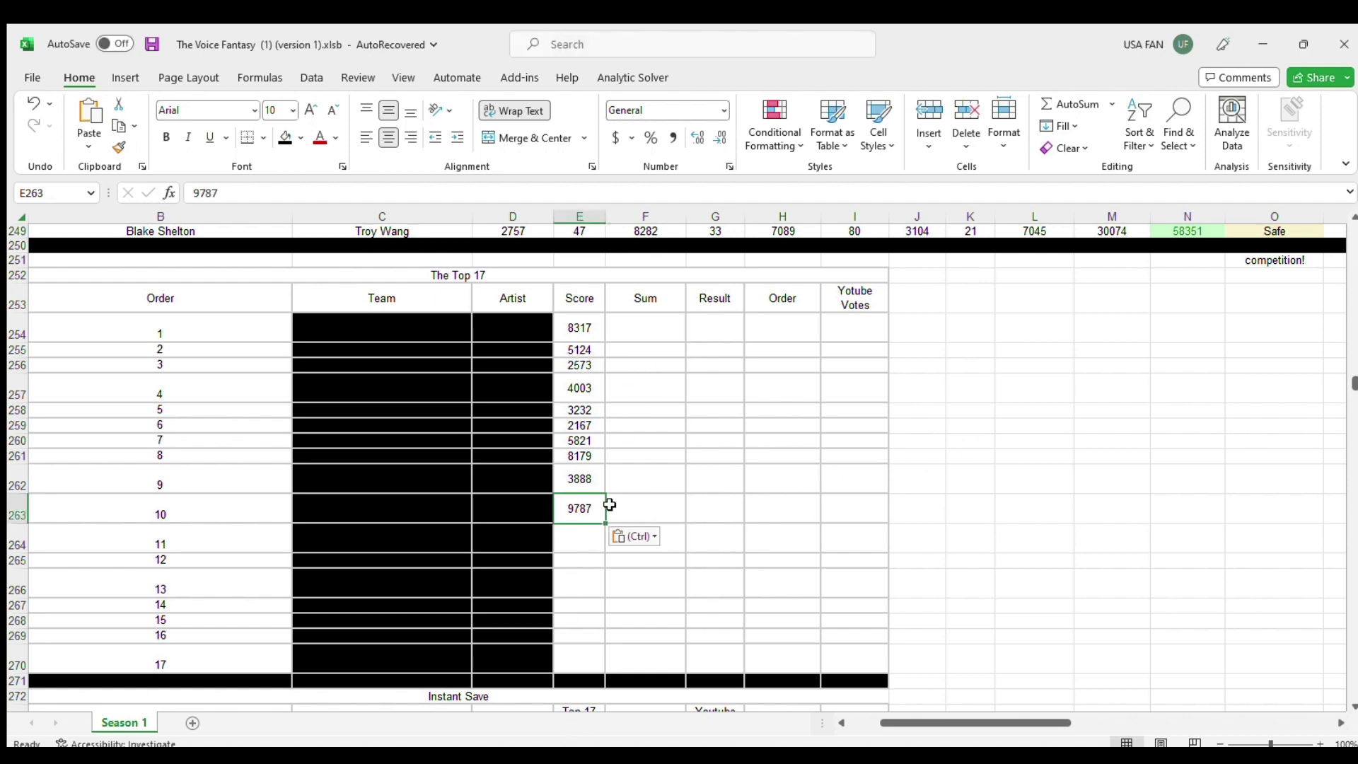
# Step: Paste the scores 3668 into E264 and 9703 into E265 from the other window for orders 11 and 12
pyautogui.click(567, 540)
pyautogui.hotkey('alt', 'Tab')
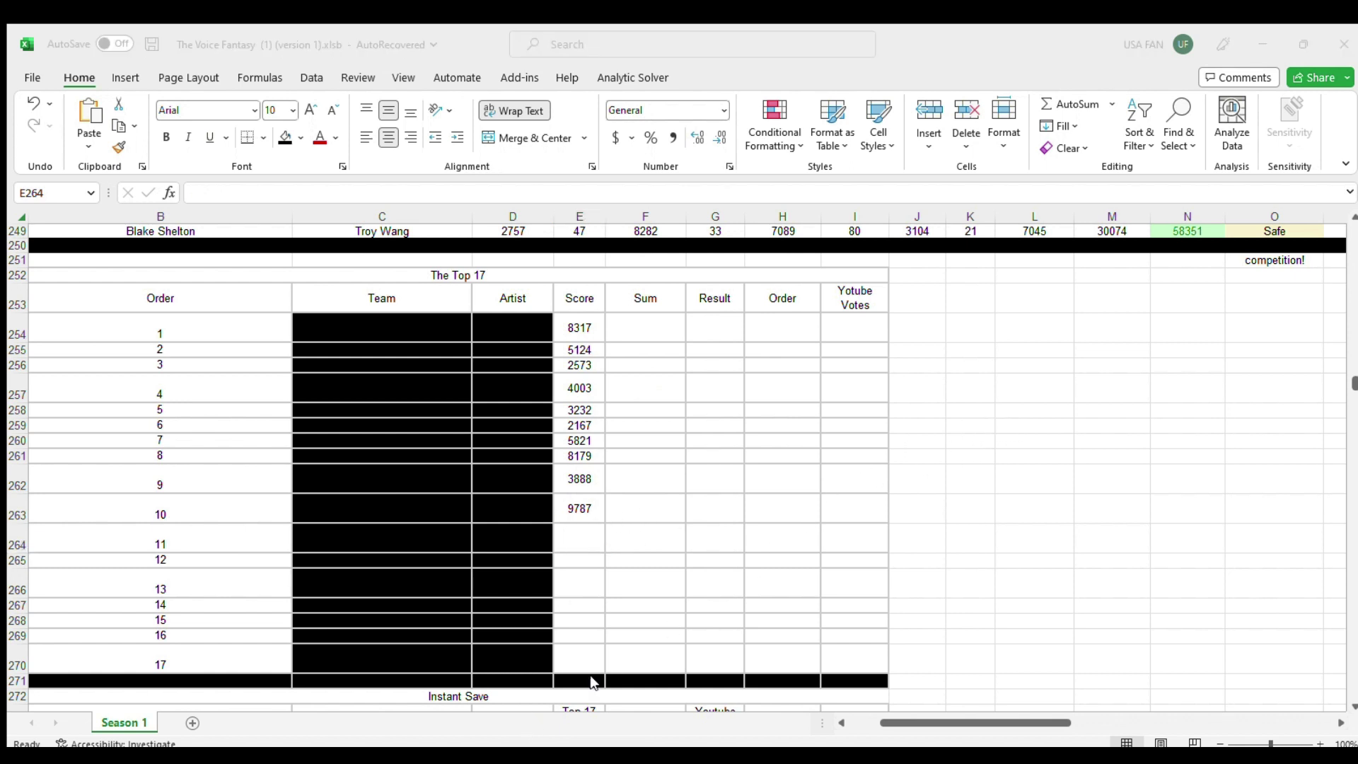
pyautogui.hotkey('alt', 'Tab')
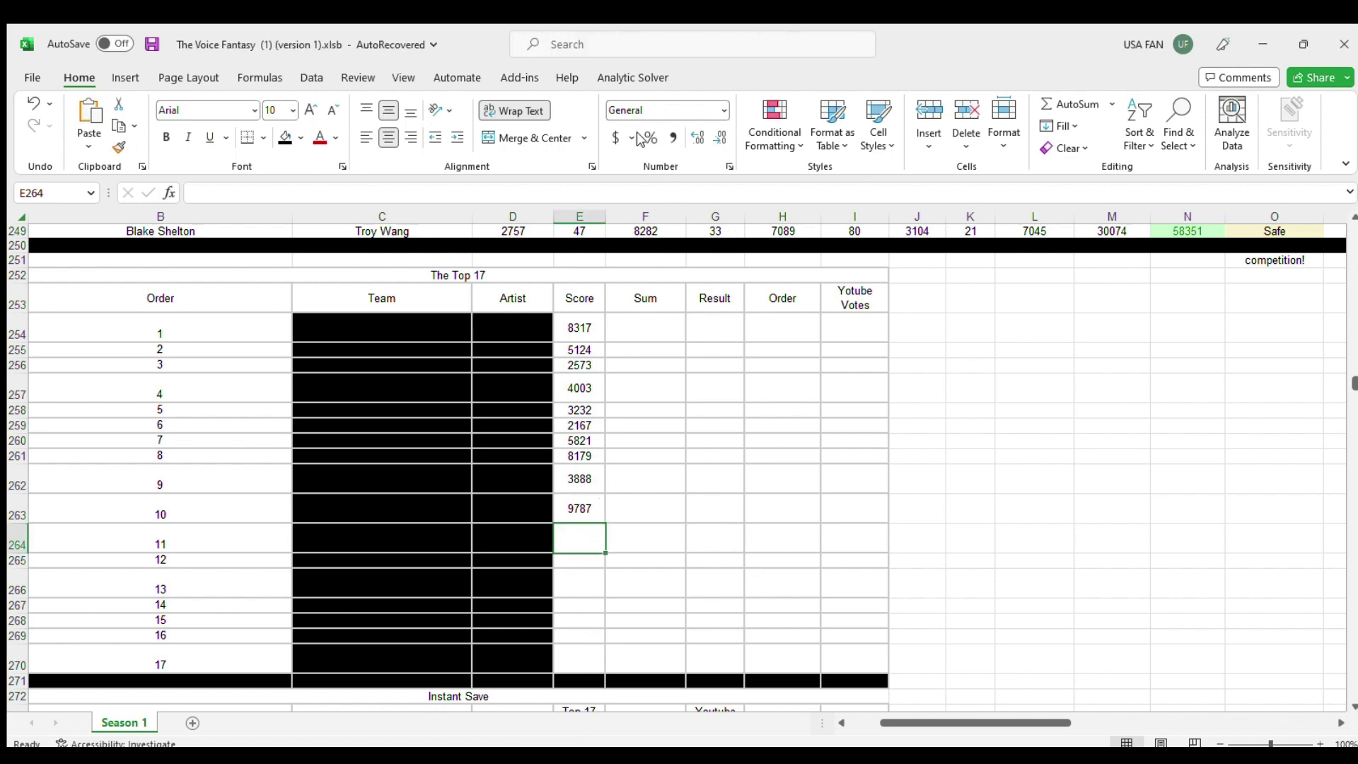
pyautogui.write('3668')
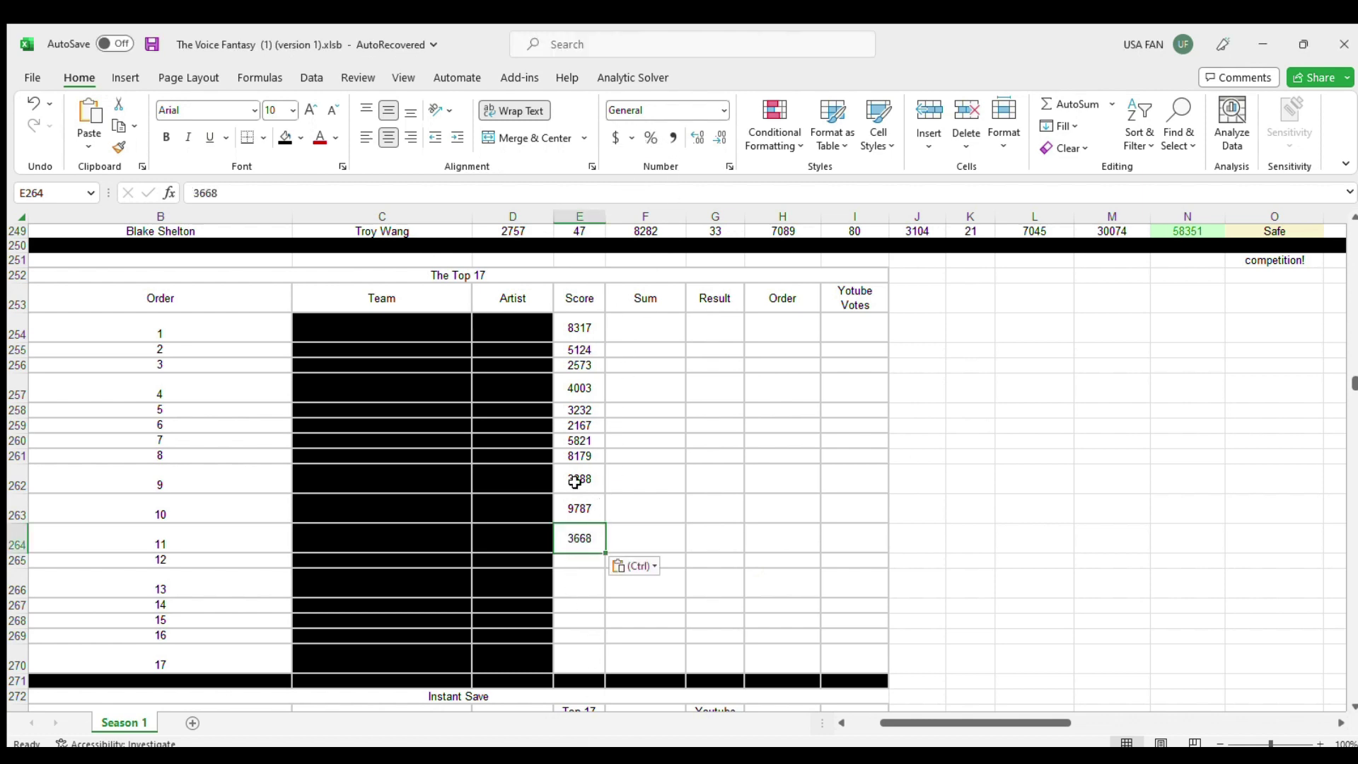
pyautogui.click(578, 558)
pyautogui.hotkey('alt', 'Tab')
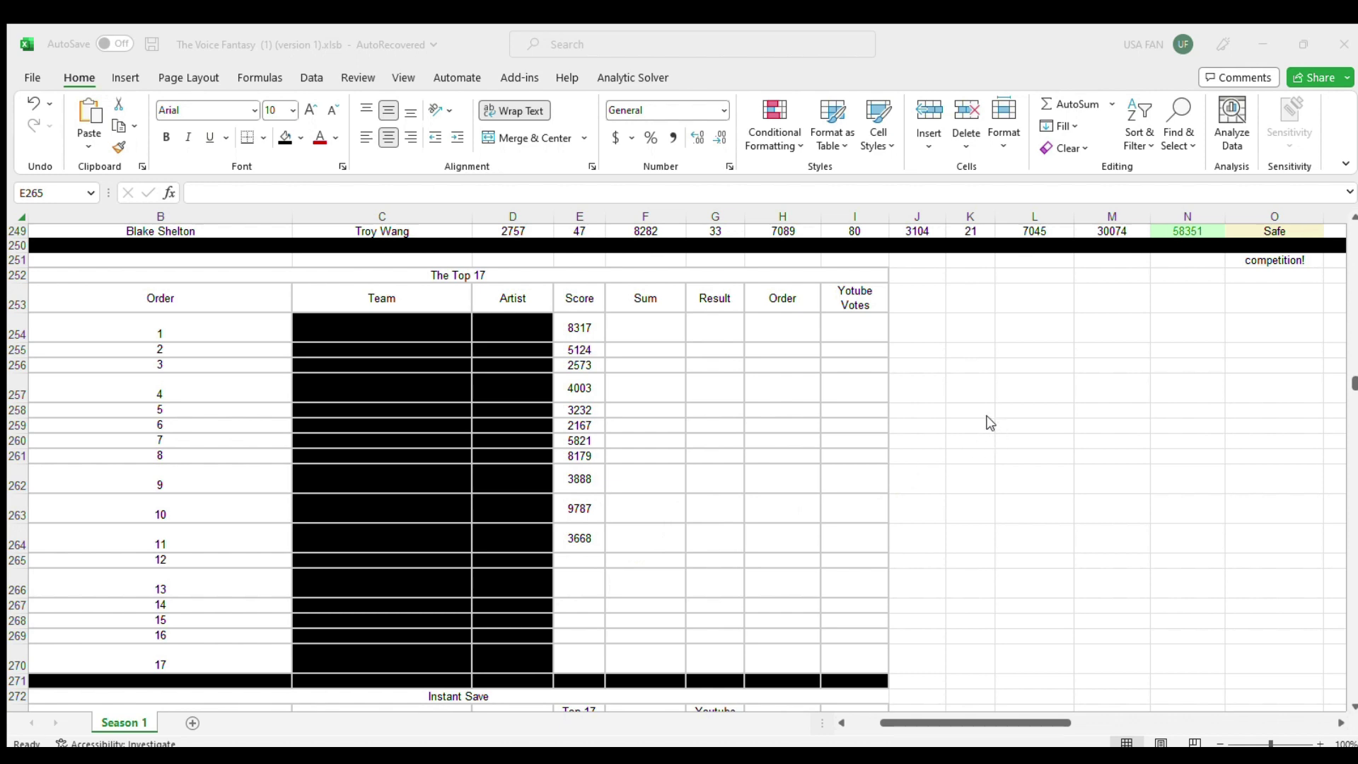
pyautogui.click(604, 755)
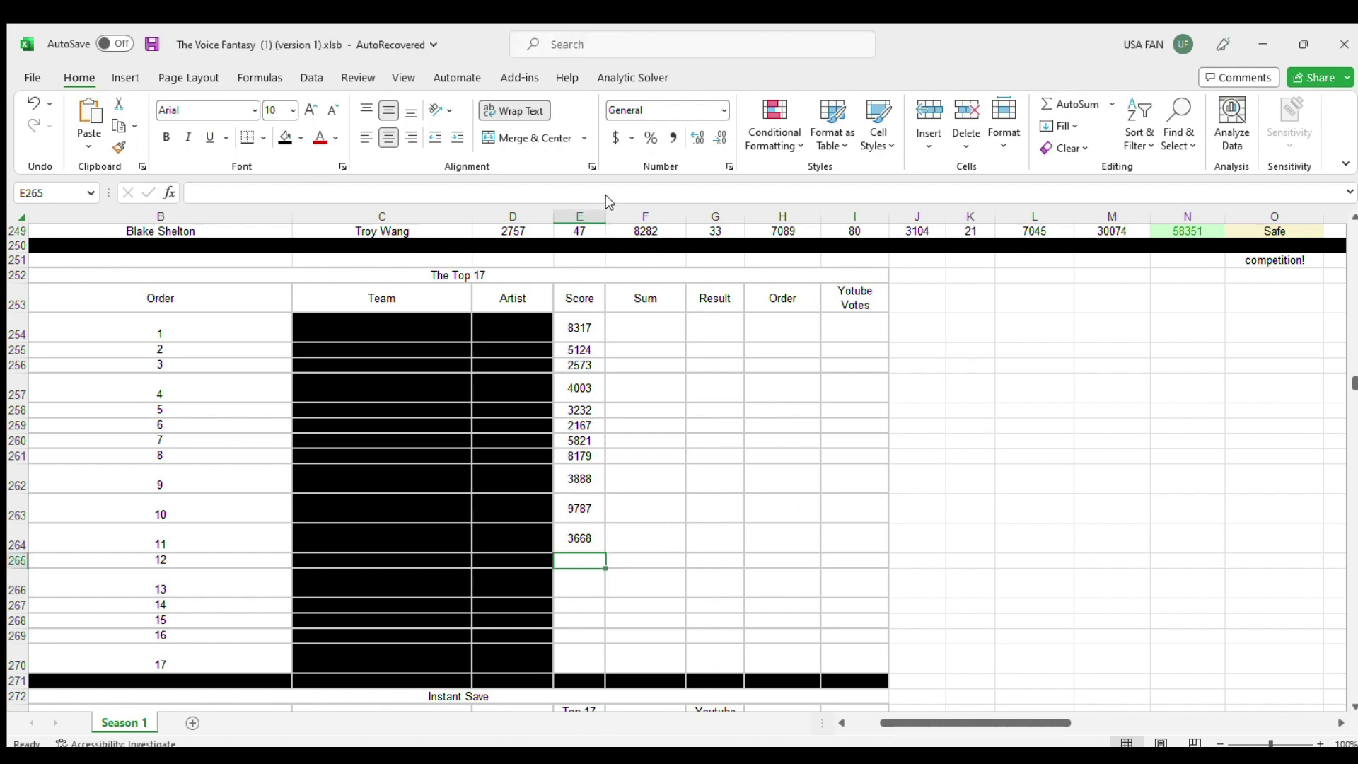
pyautogui.write('9703')
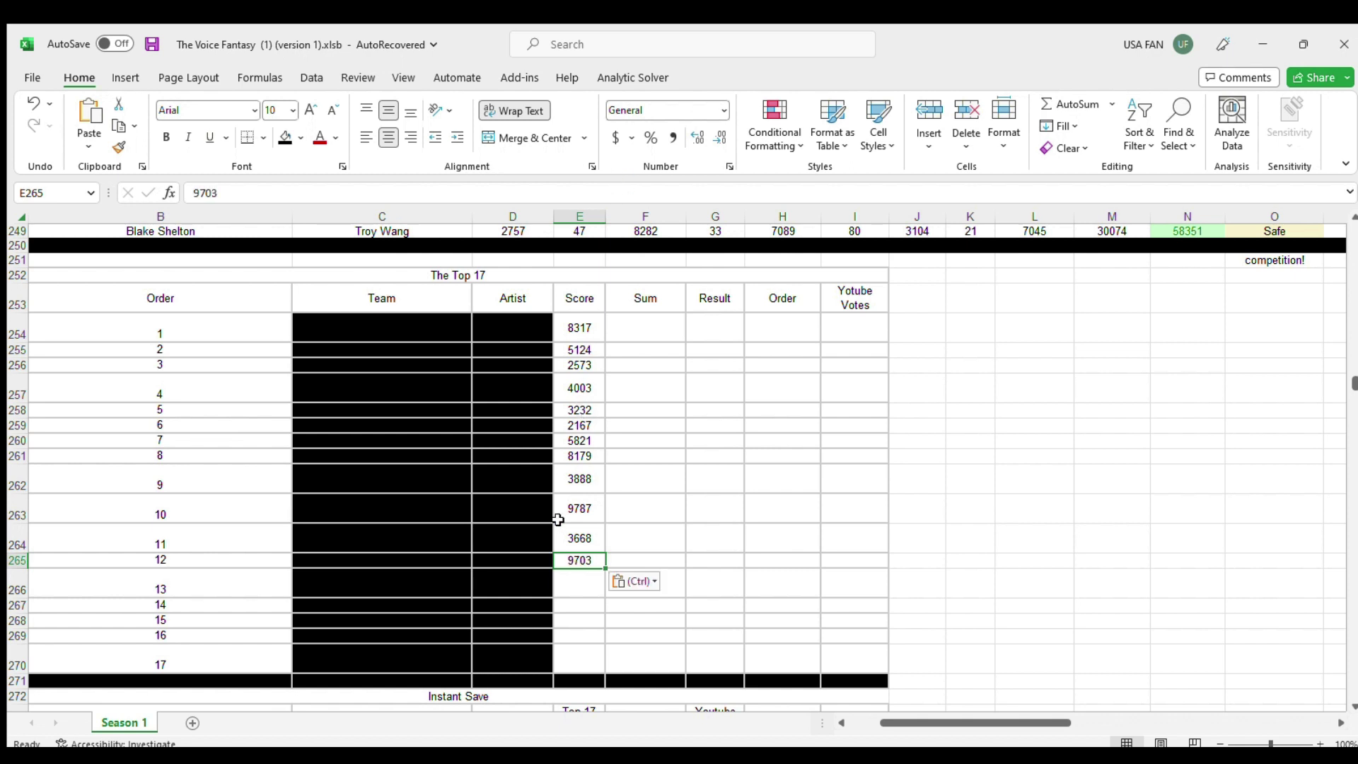
# Step: Paste the scores 9857 into E266 and 4688 into E267 from the other window for orders 13 and 14
pyautogui.click(586, 584)
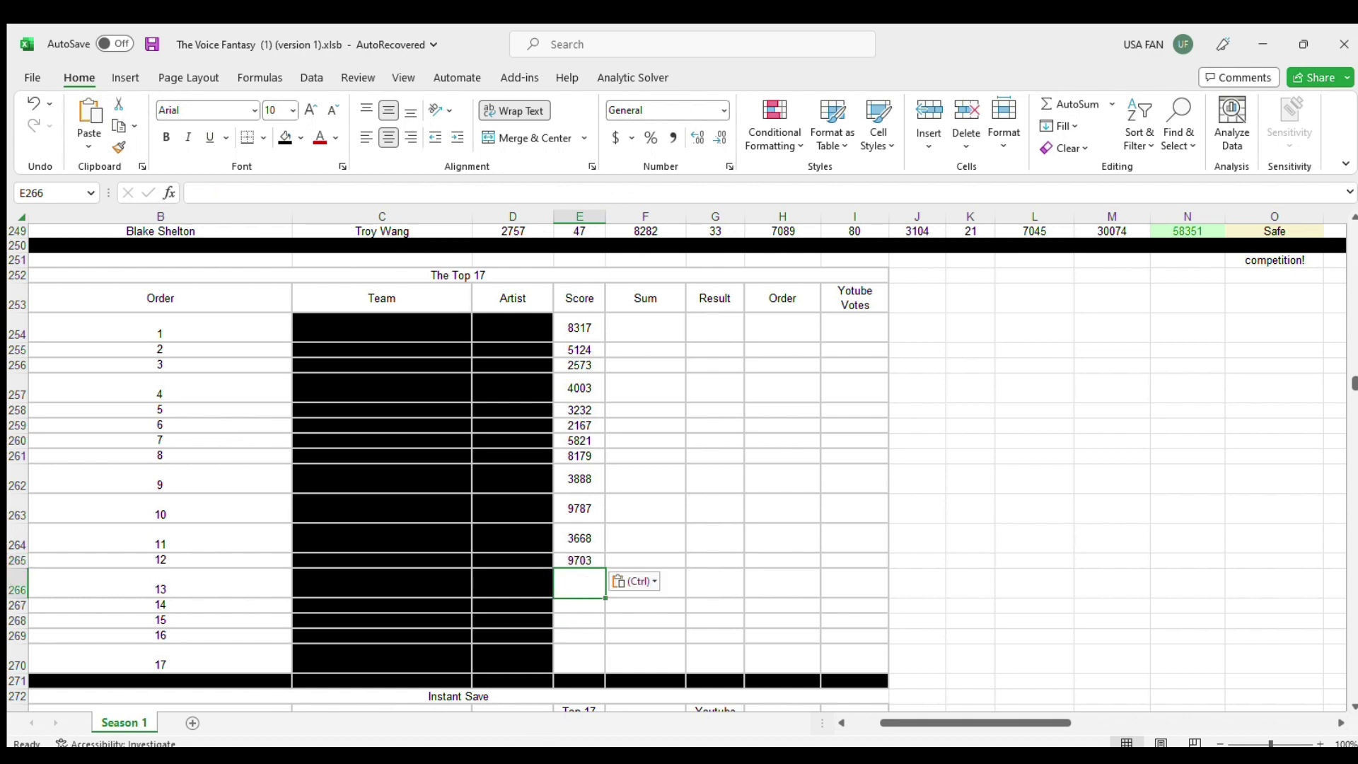
pyautogui.click(538, 754)
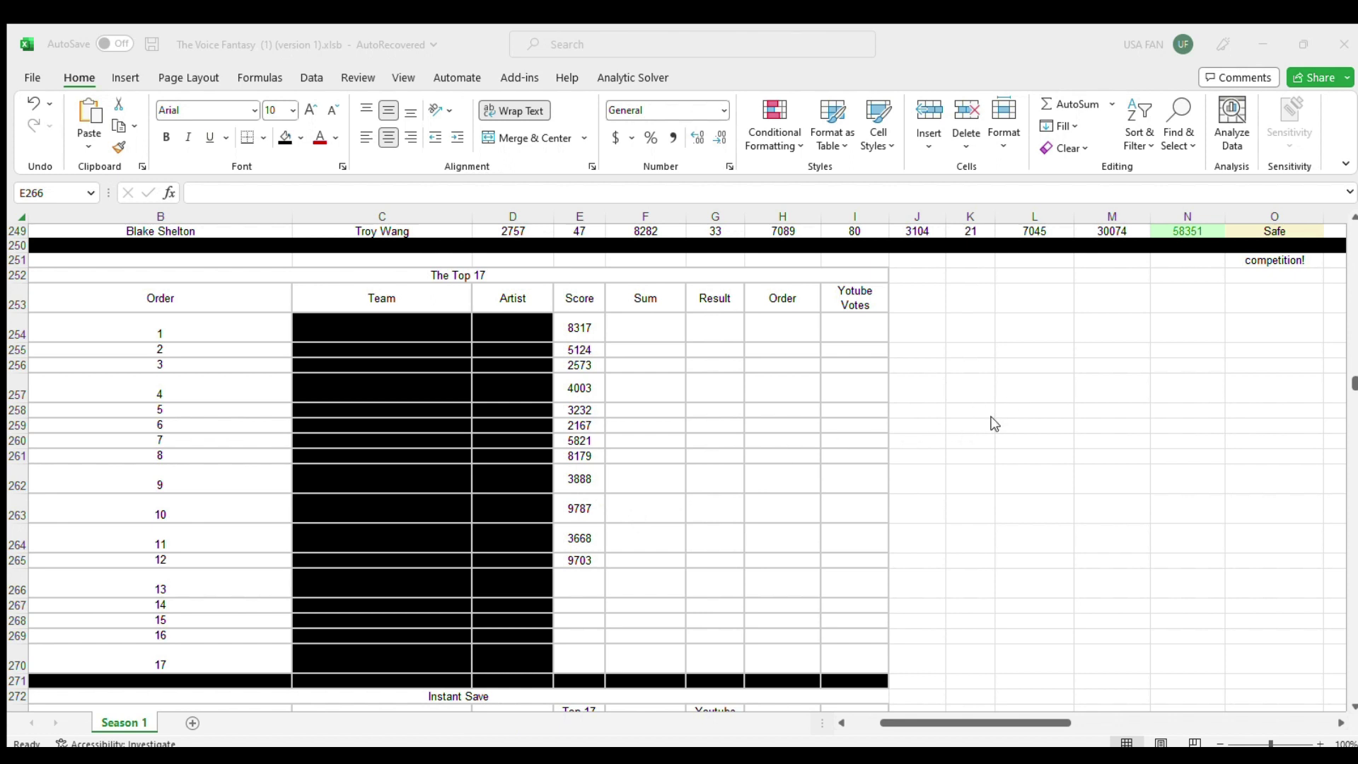
pyautogui.click(582, 753)
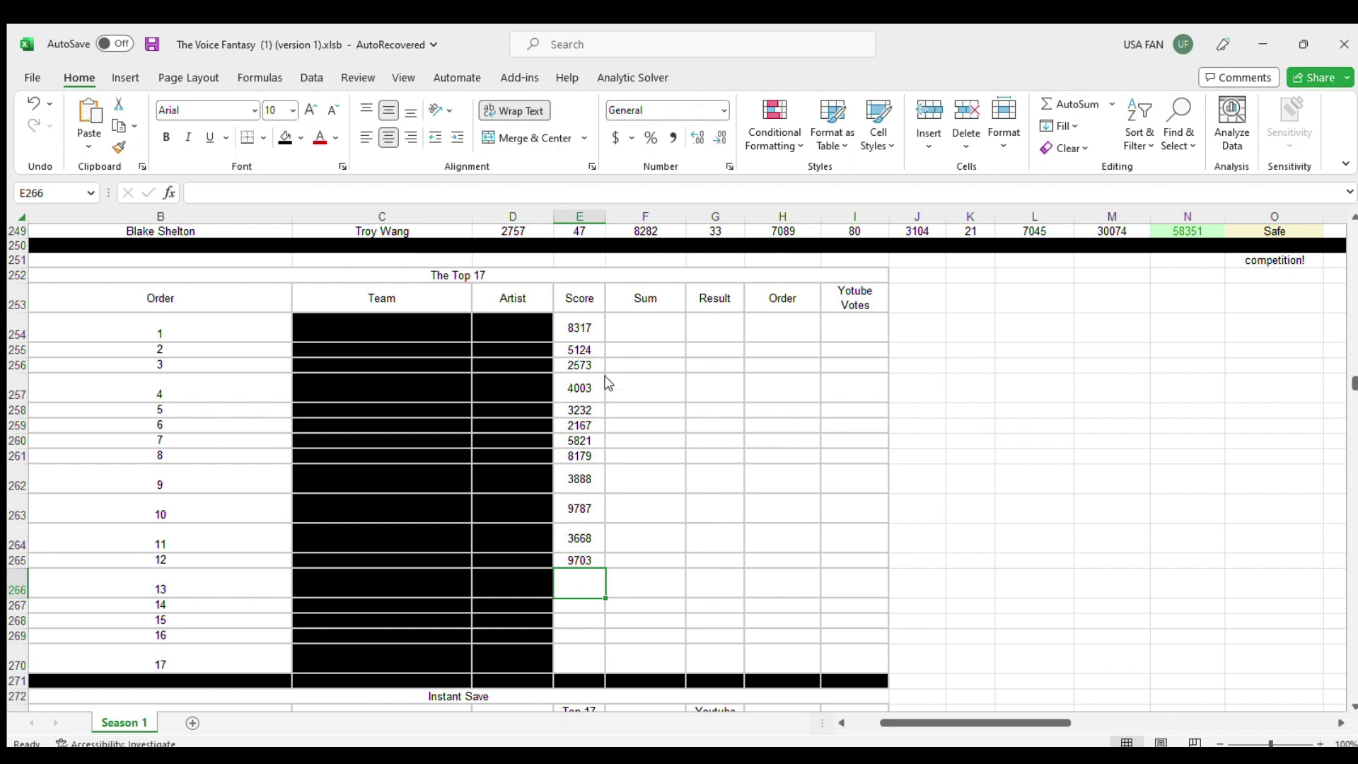
pyautogui.write('9857')
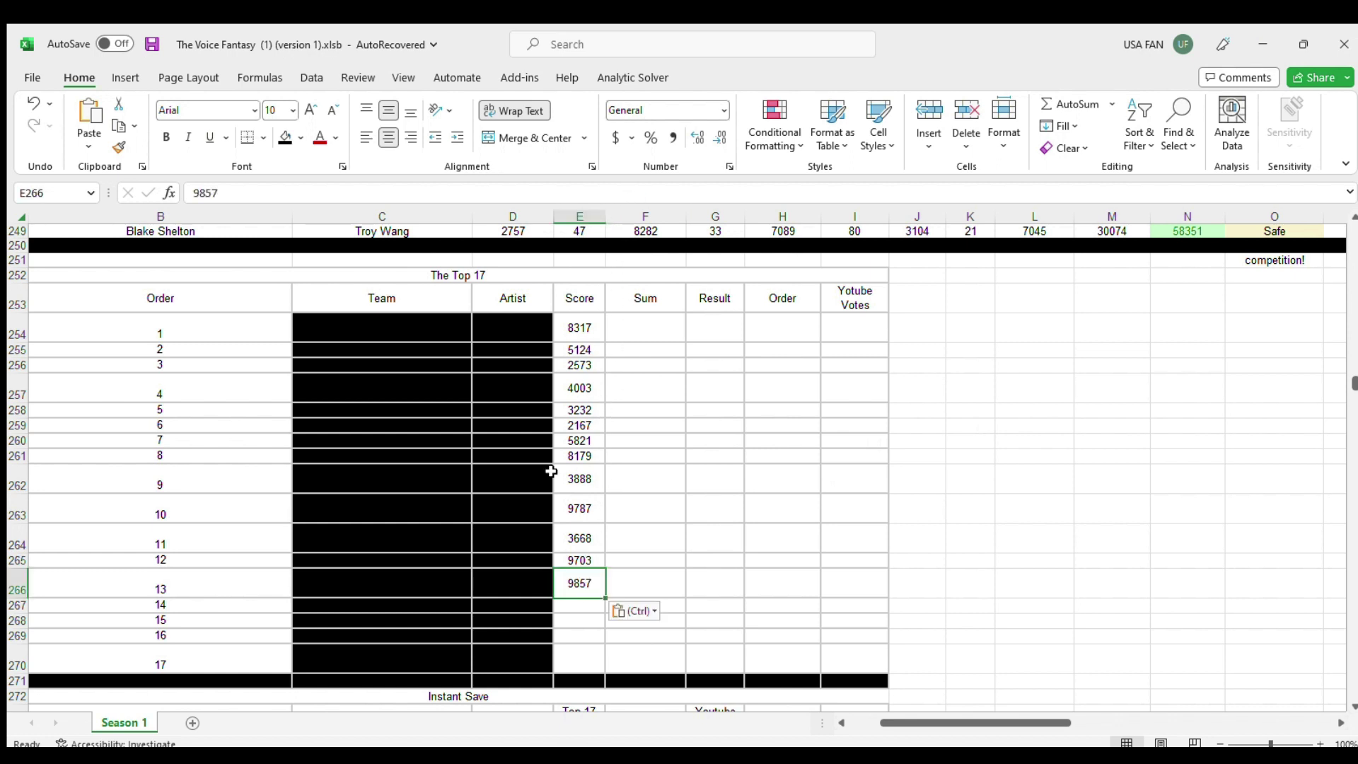
pyautogui.click(577, 611)
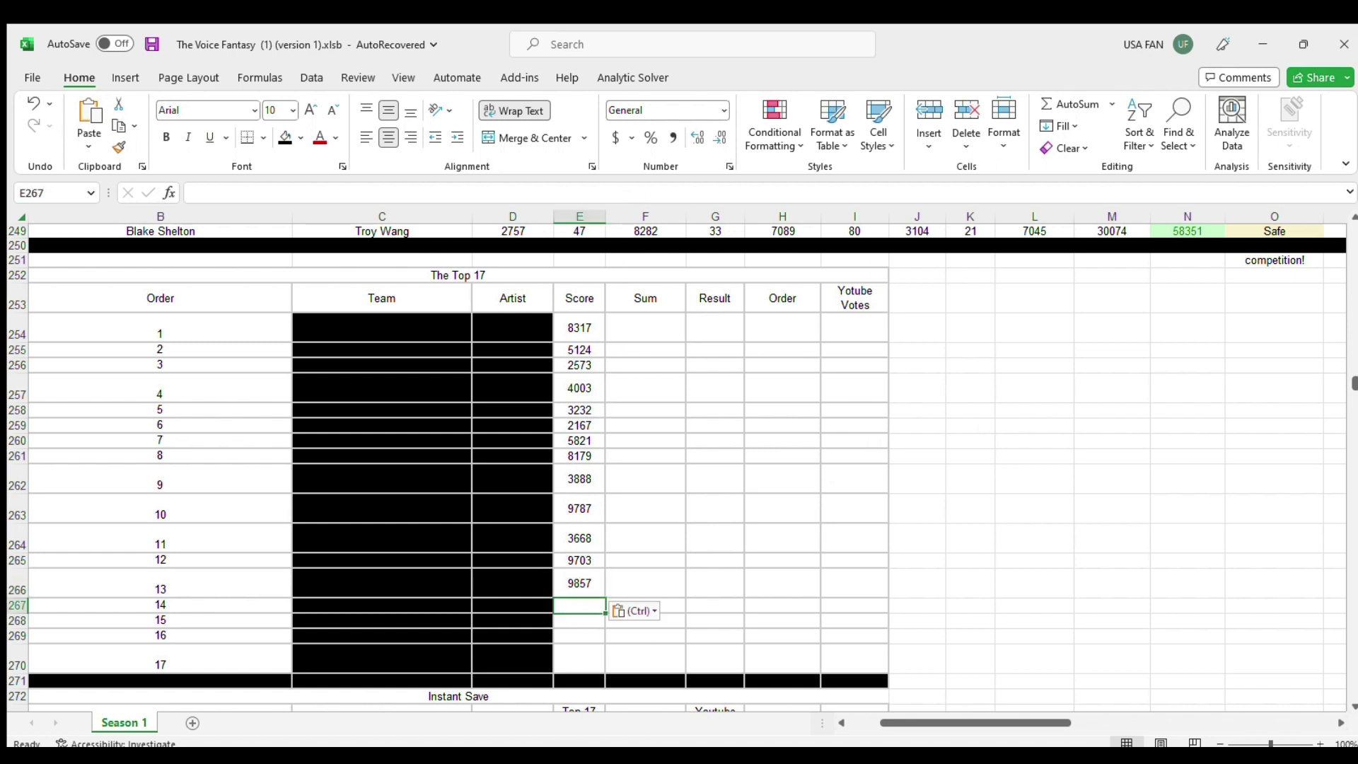
pyautogui.hotkey('alt', 'Tab')
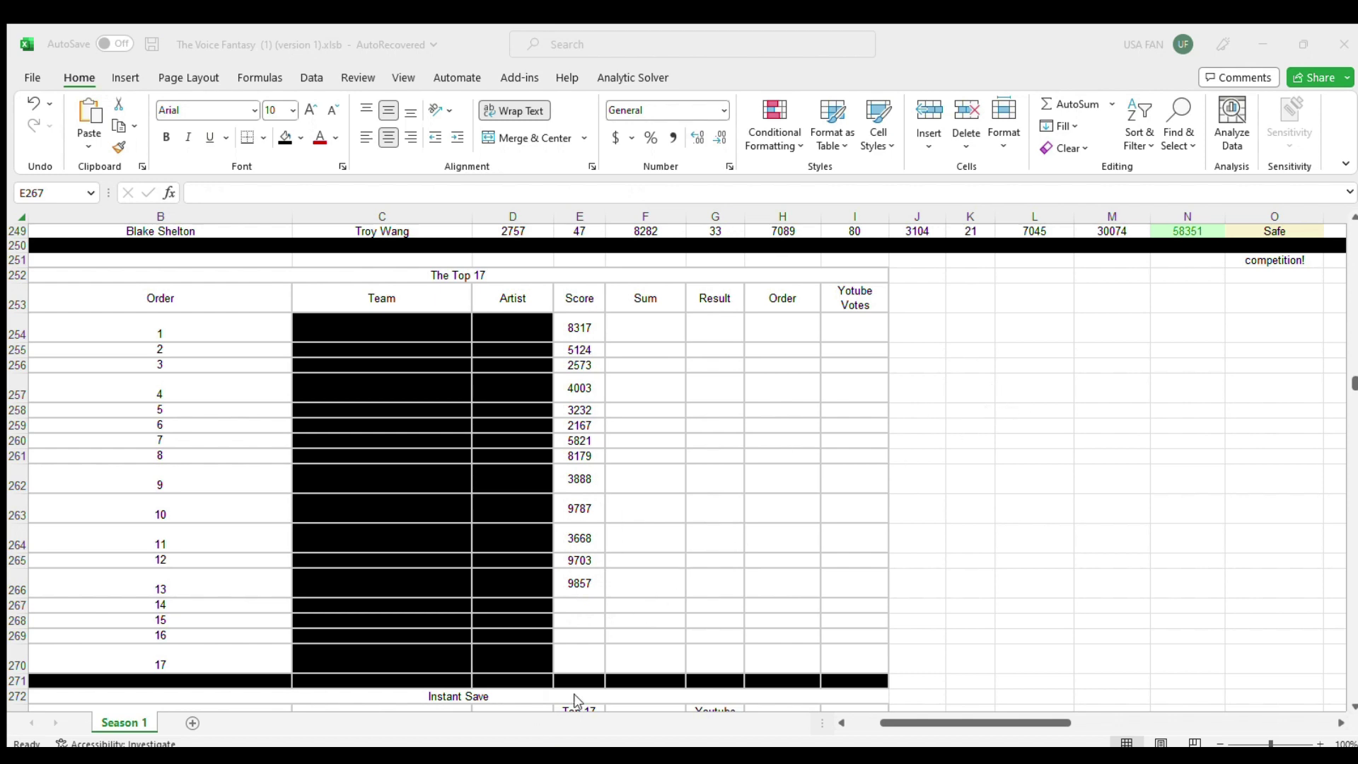
pyautogui.hotkey('alt', 'Tab')
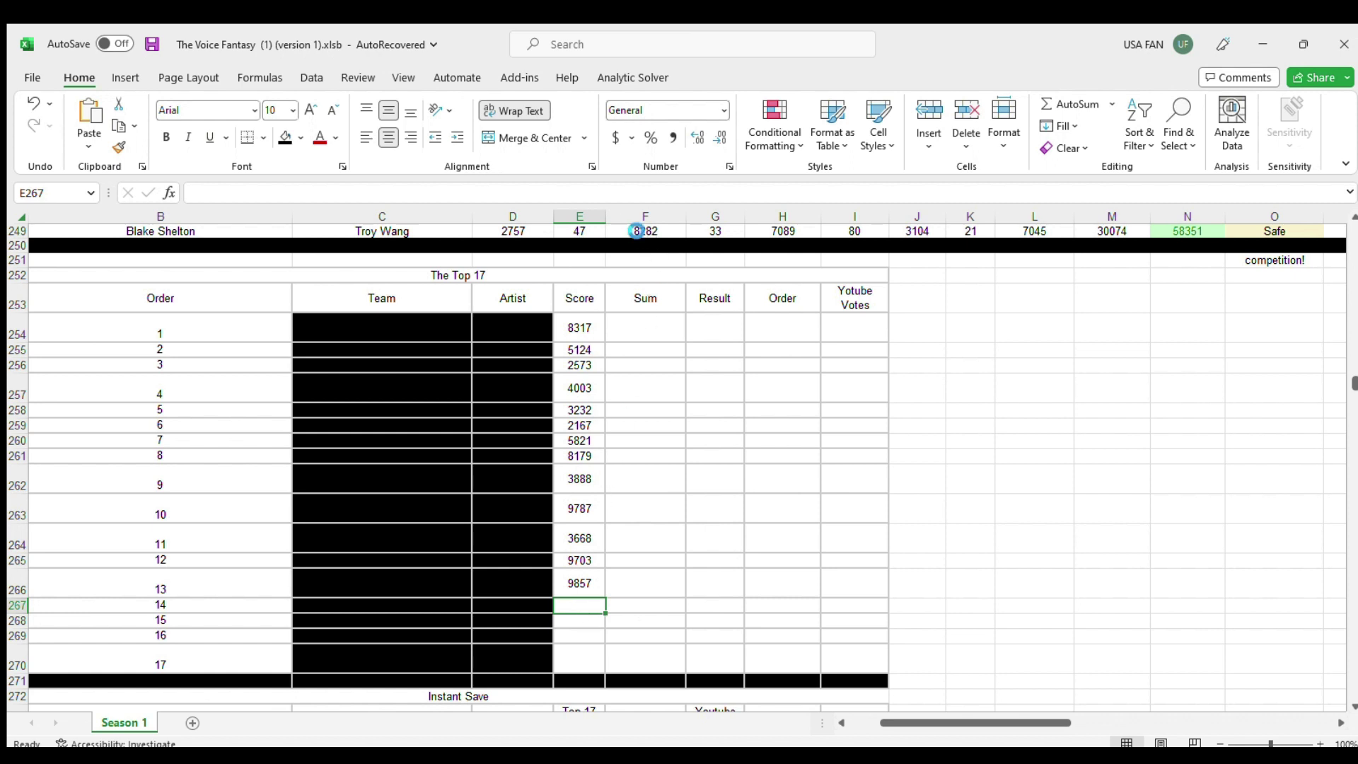
pyautogui.write('4688')
pyautogui.press('Return')
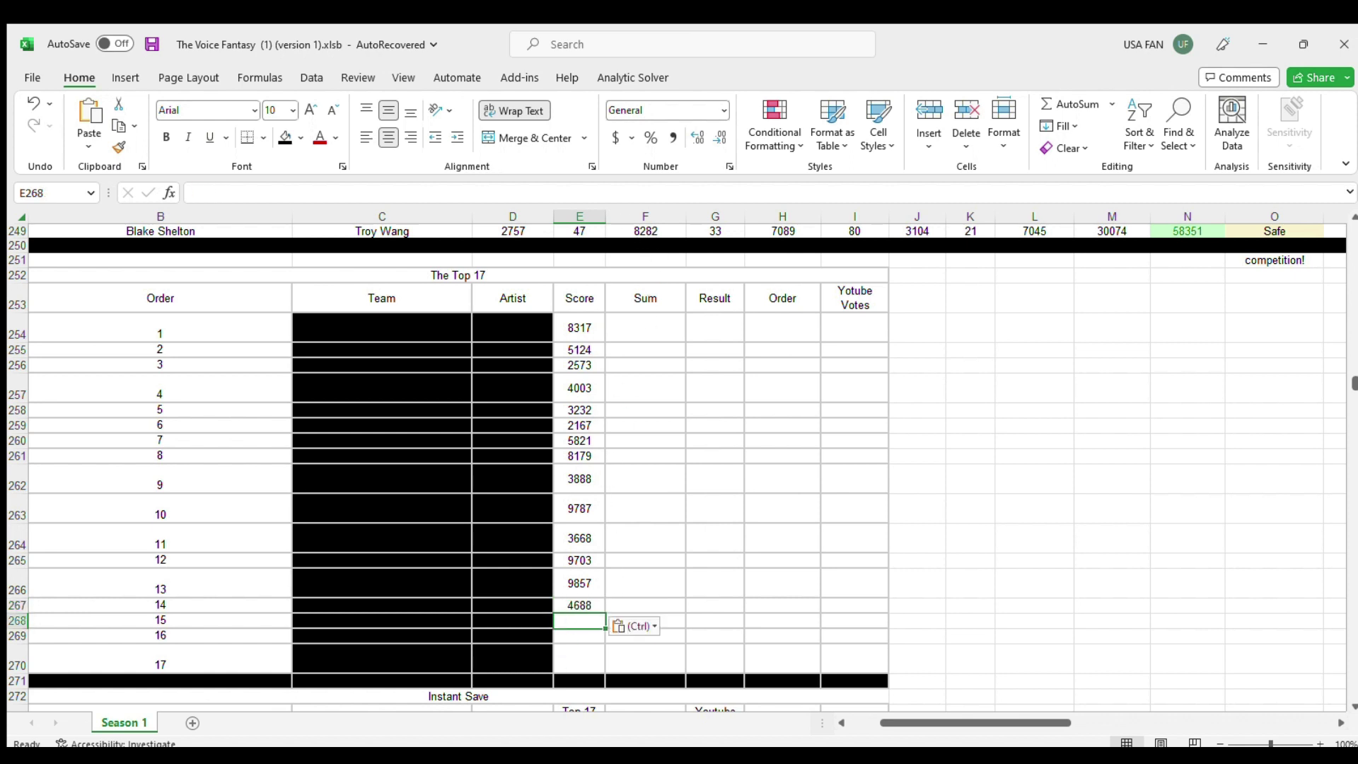
# Step: Paste the scores 3244 into E268 and 3092 into E269 from the other window for orders 15 and 16
pyautogui.hotkey('alt', 'Tab')
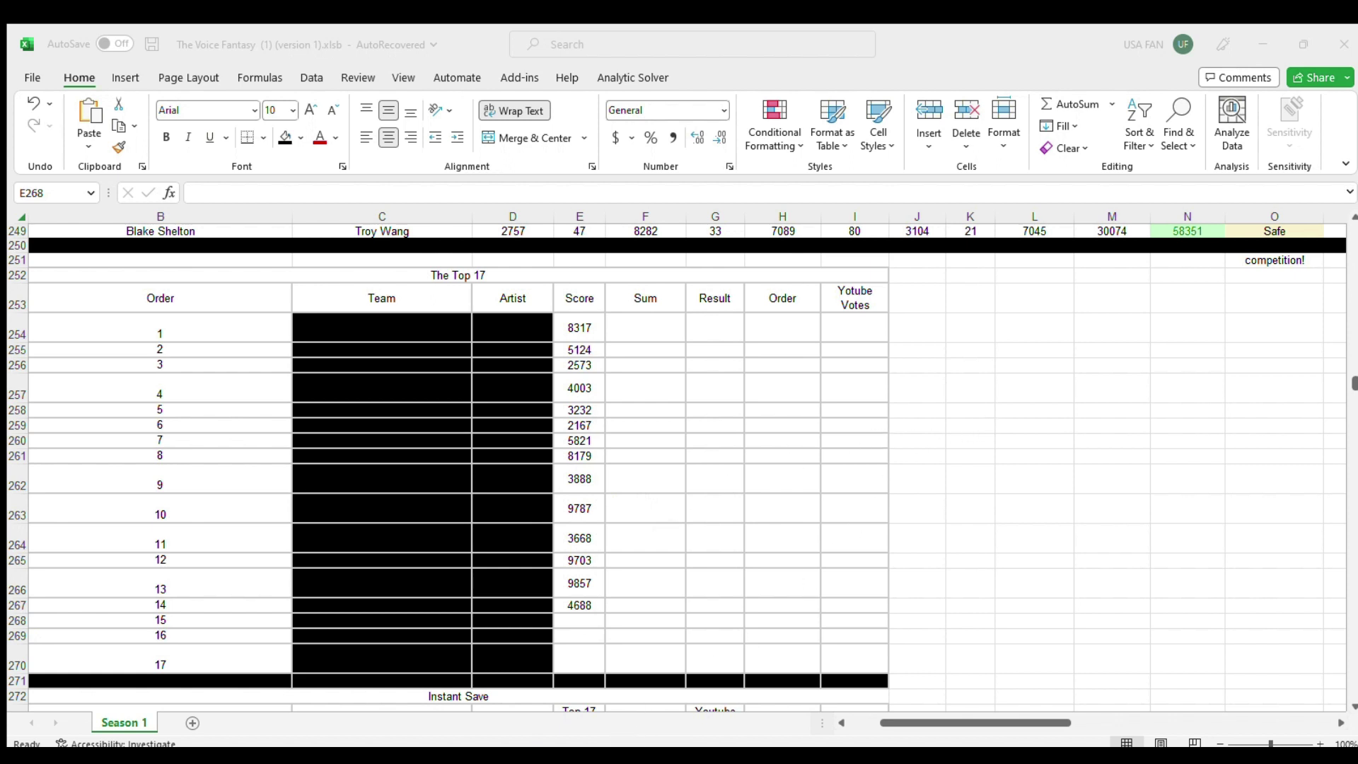
pyautogui.hotkey('alt', 'Tab')
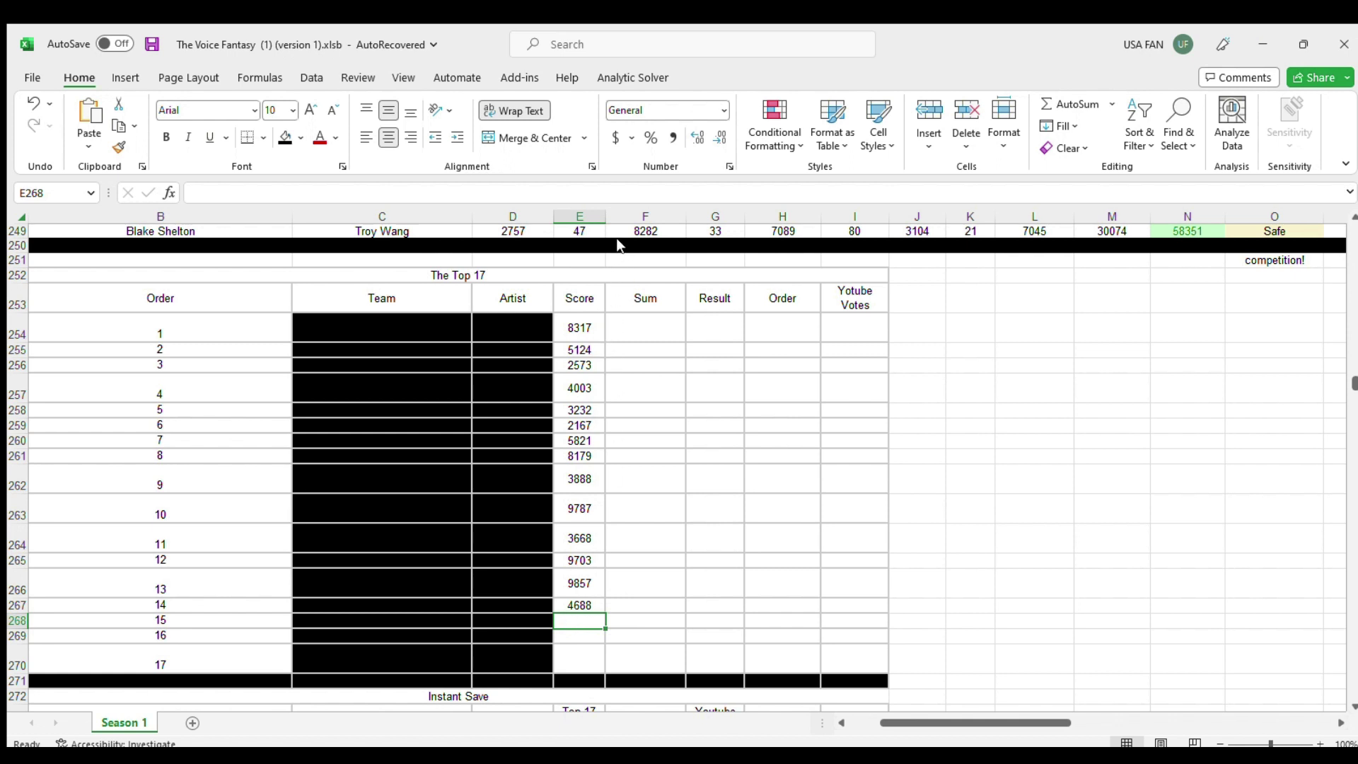
pyautogui.write('3244')
pyautogui.click(587, 637)
pyautogui.hotkey('alt', 'Tab')
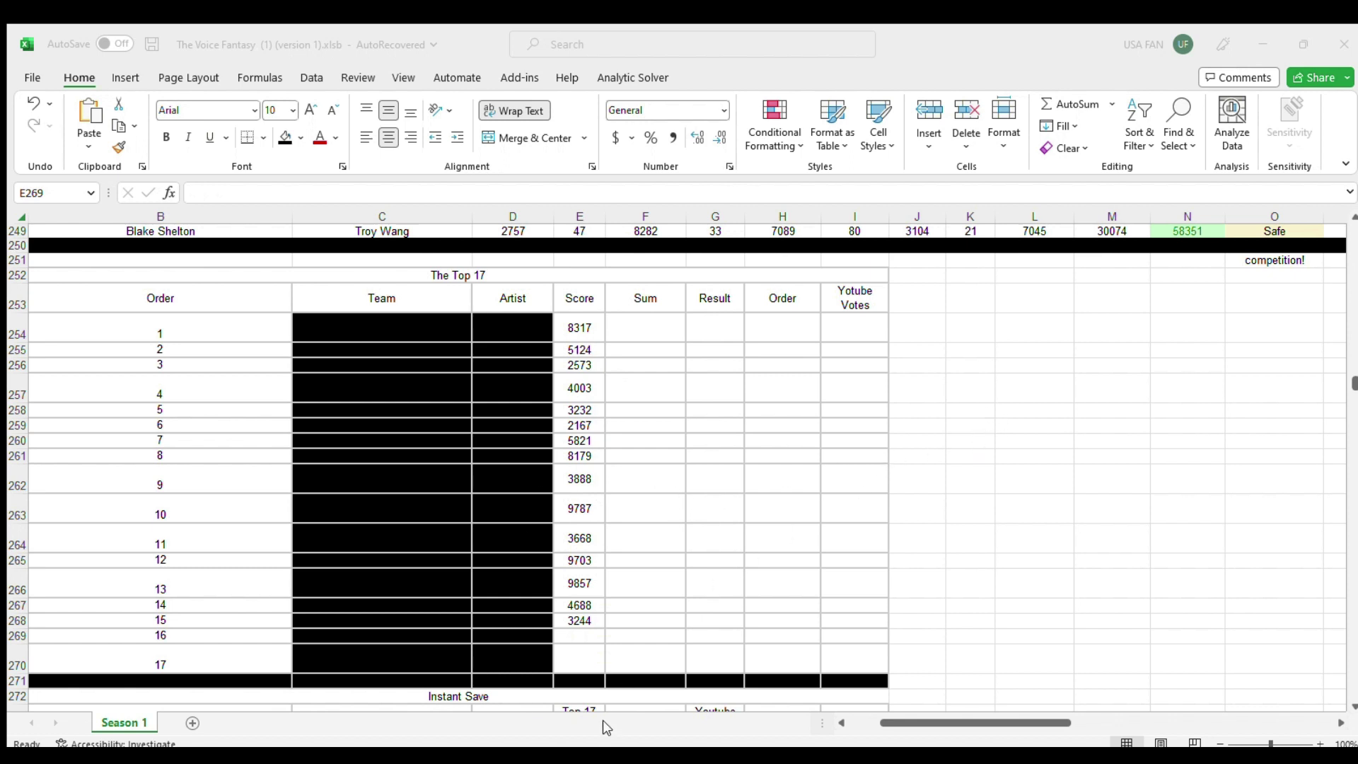
pyautogui.click(576, 739)
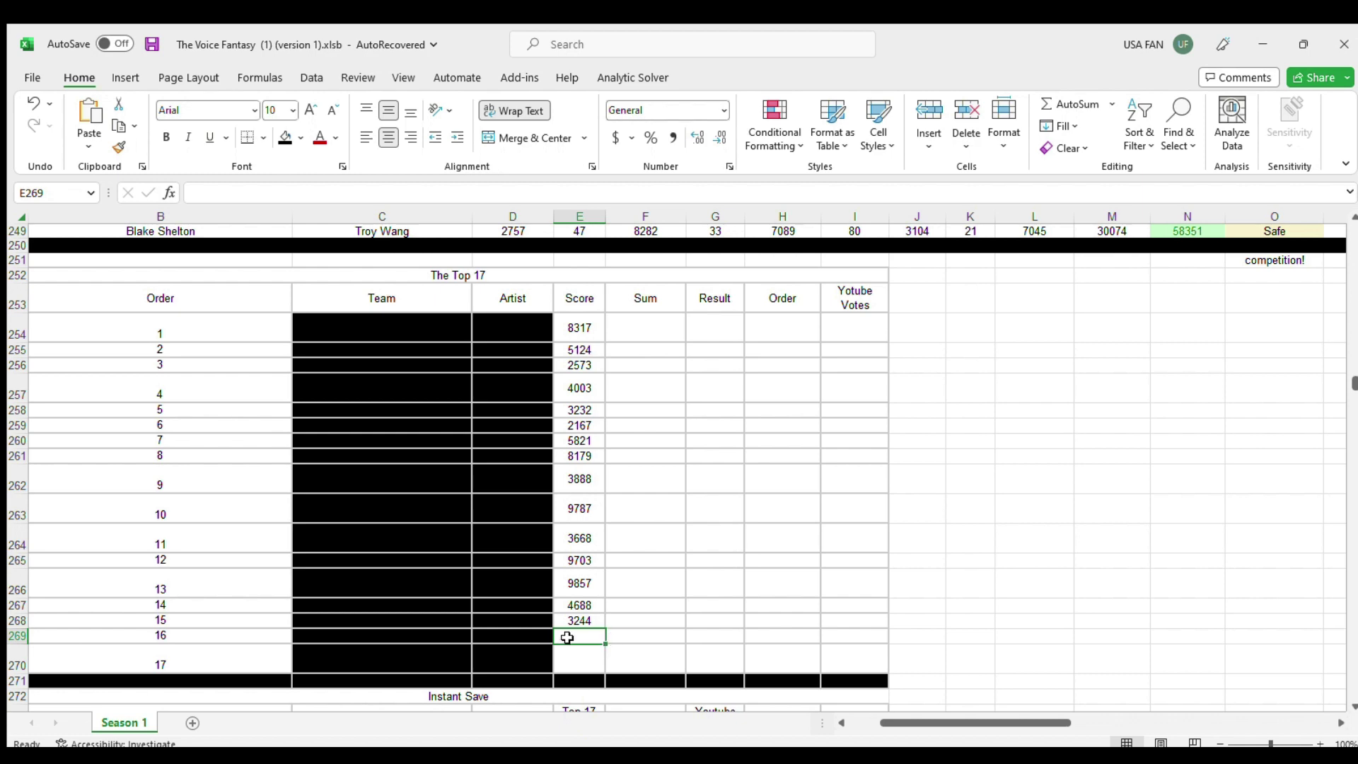
pyautogui.write('3092')
# Step: Paste the score 4765 into E270 from the other window for order 17
pyautogui.click(598, 664)
pyautogui.hotkey('alt', 'Tab')
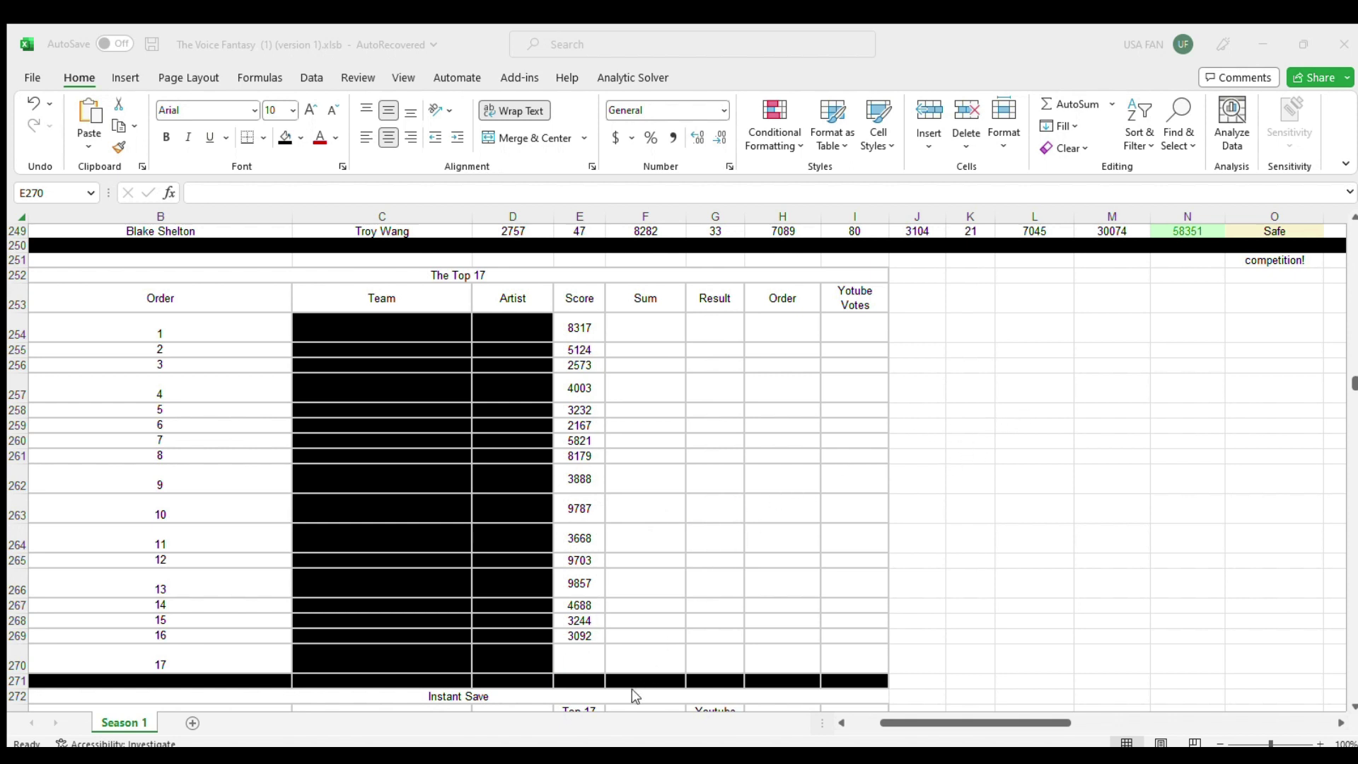
pyautogui.hotkey('alt', 'Tab')
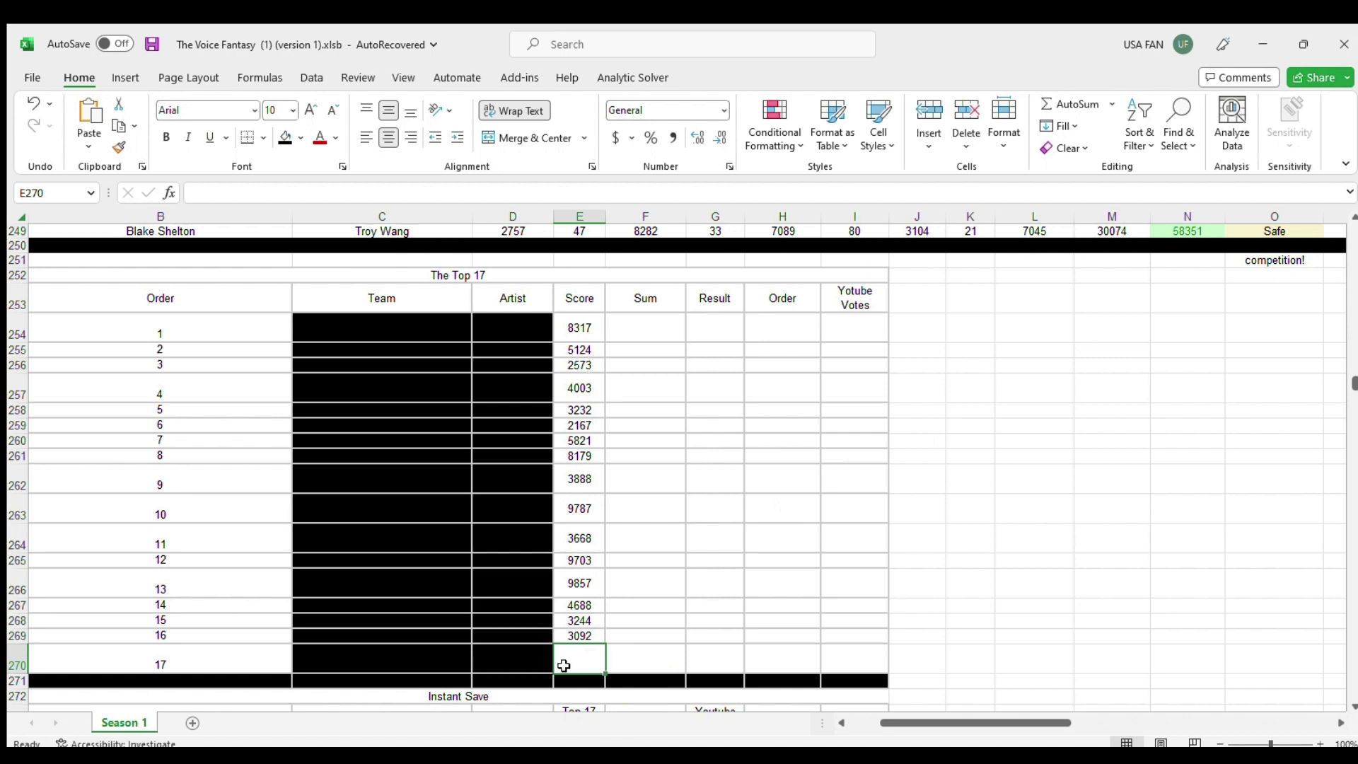
pyautogui.write('4765')
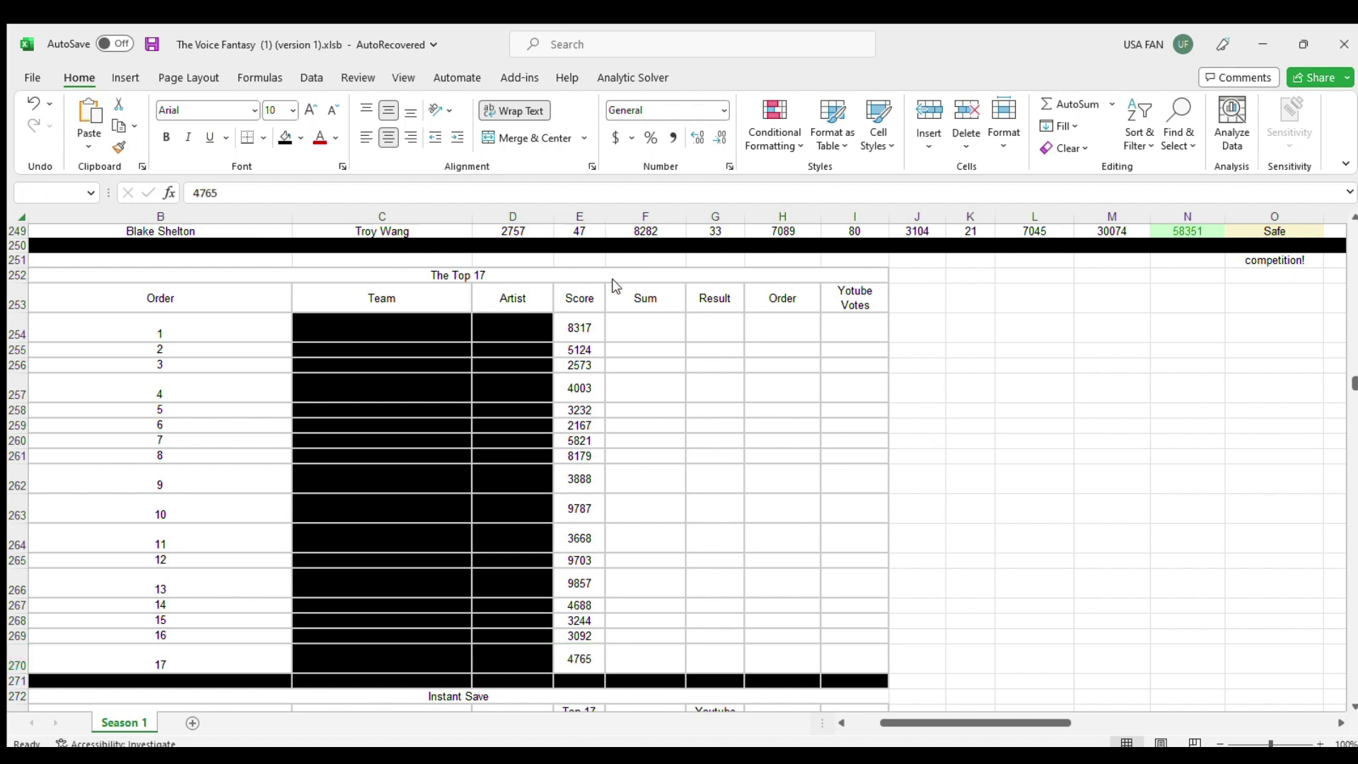
# Step: Paste the sum 34 from the other window into F254 for order 1 and centre it horizontally
pyautogui.click(645, 331)
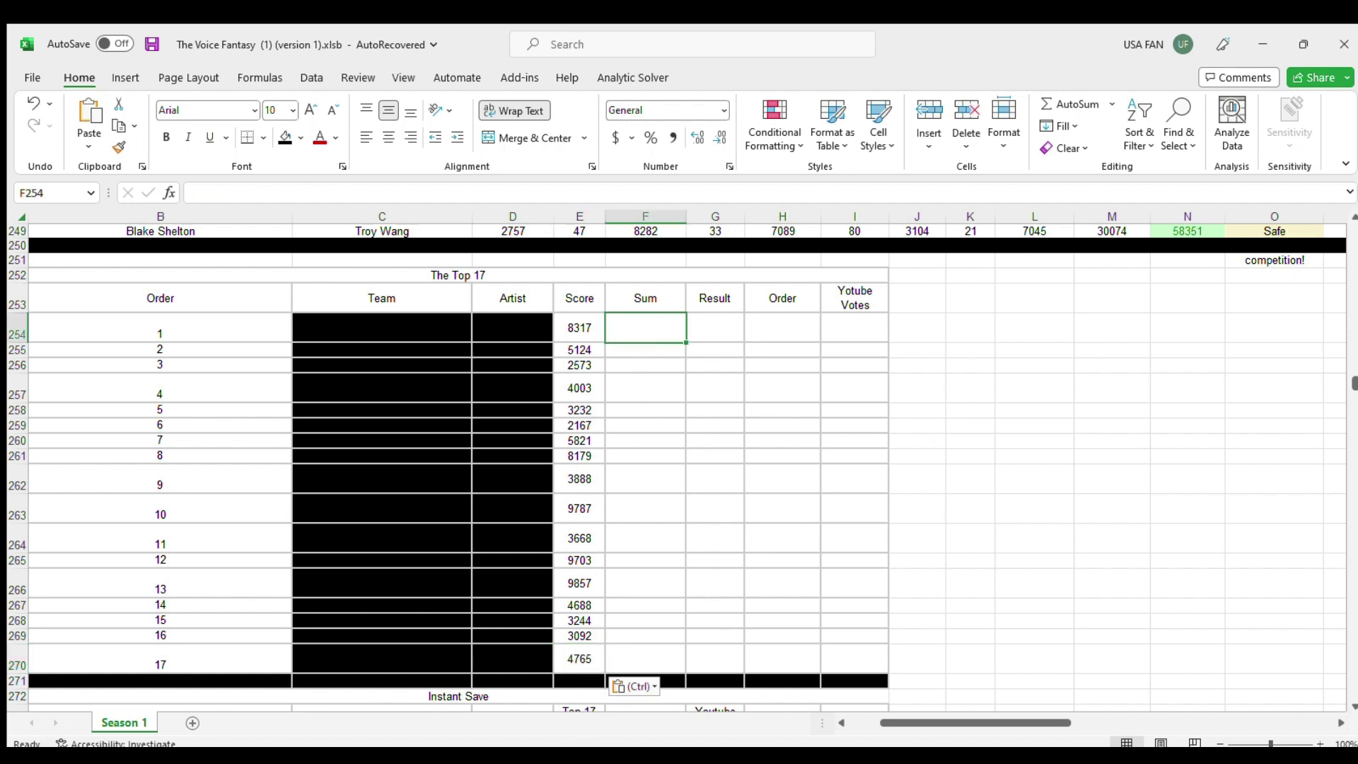
pyautogui.hotkey('alt', 'Tab')
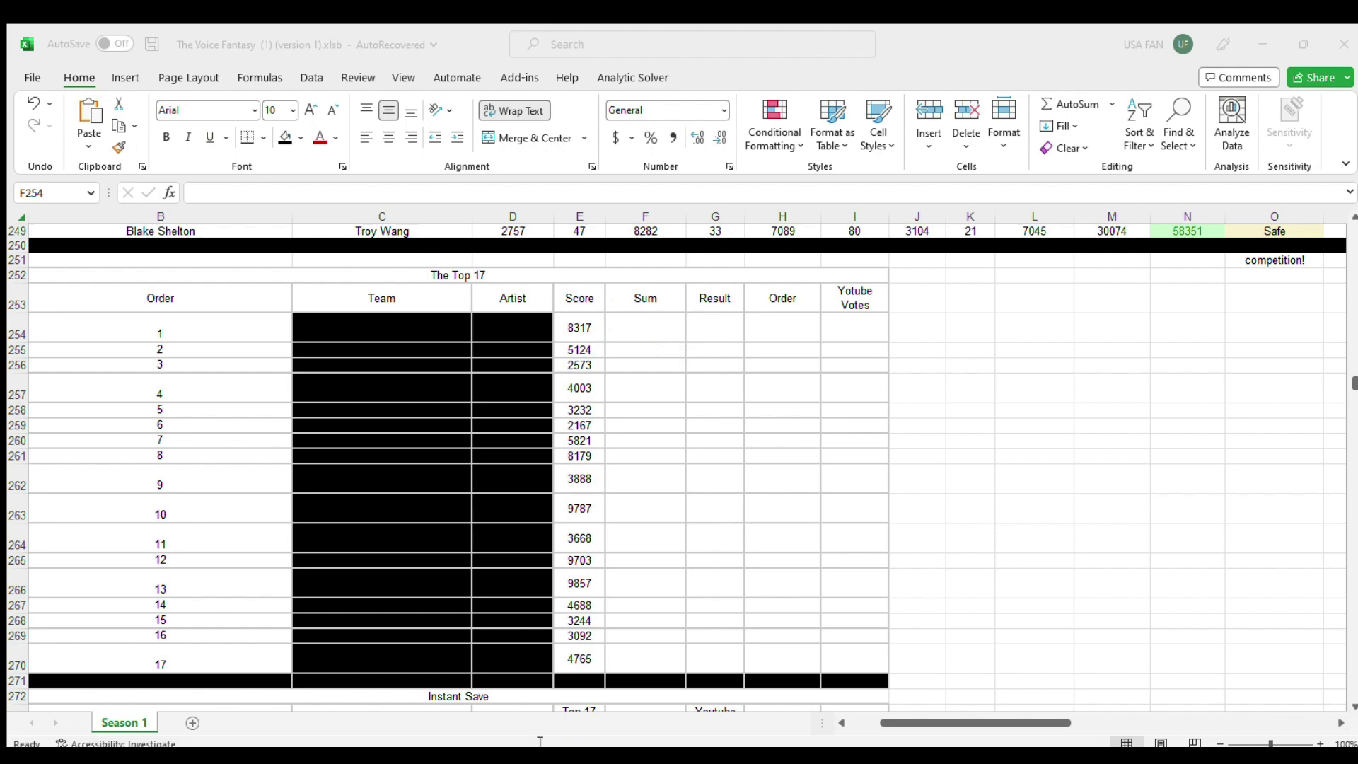
pyautogui.hotkey('alt', 'Tab')
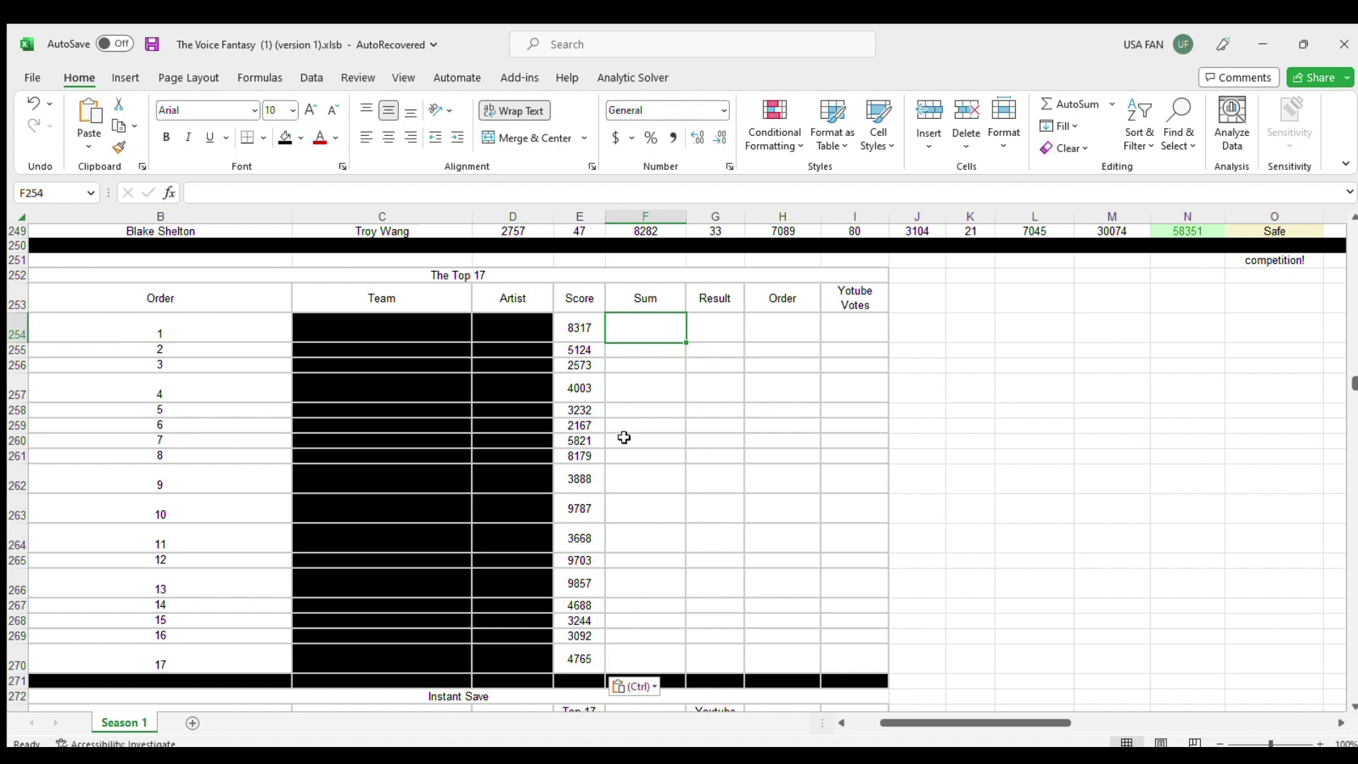
pyautogui.hotkey('alt', 'Tab')
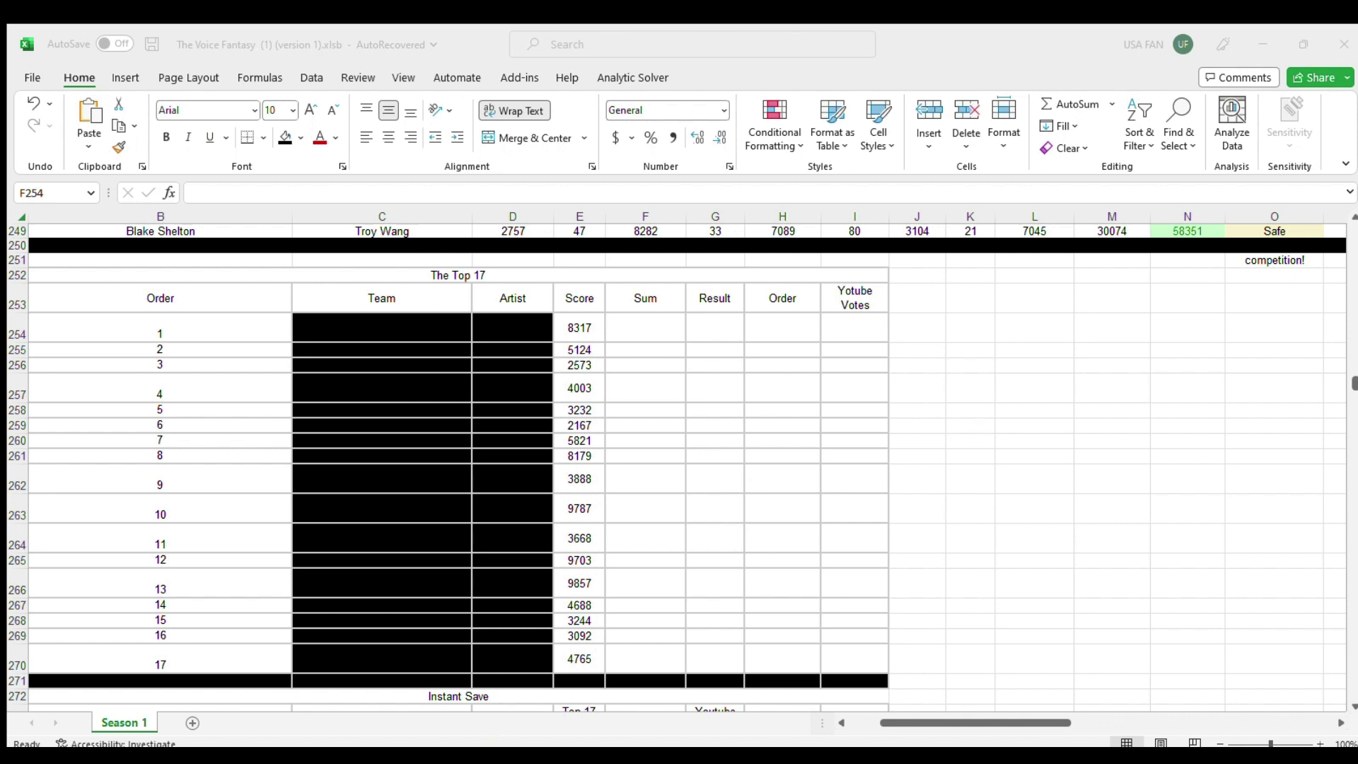
pyautogui.click(574, 716)
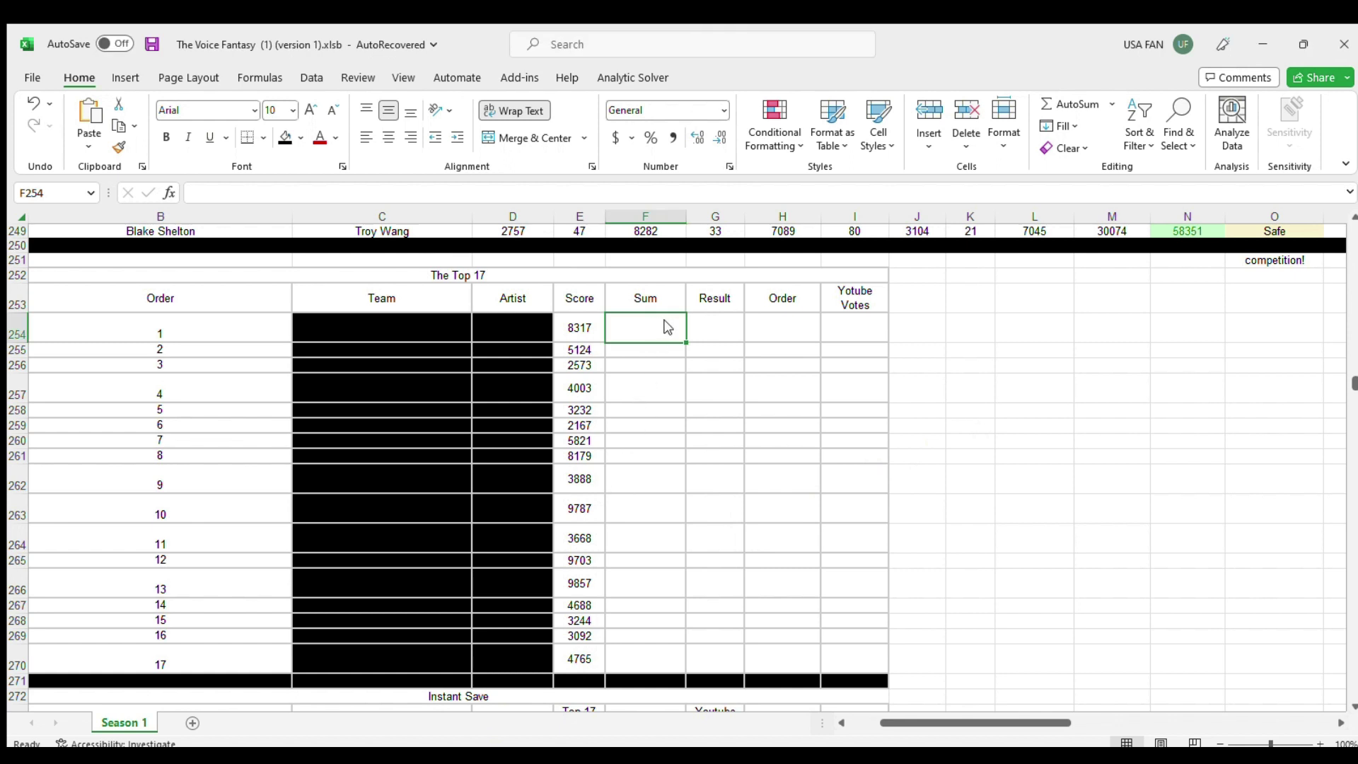
pyautogui.write('34')
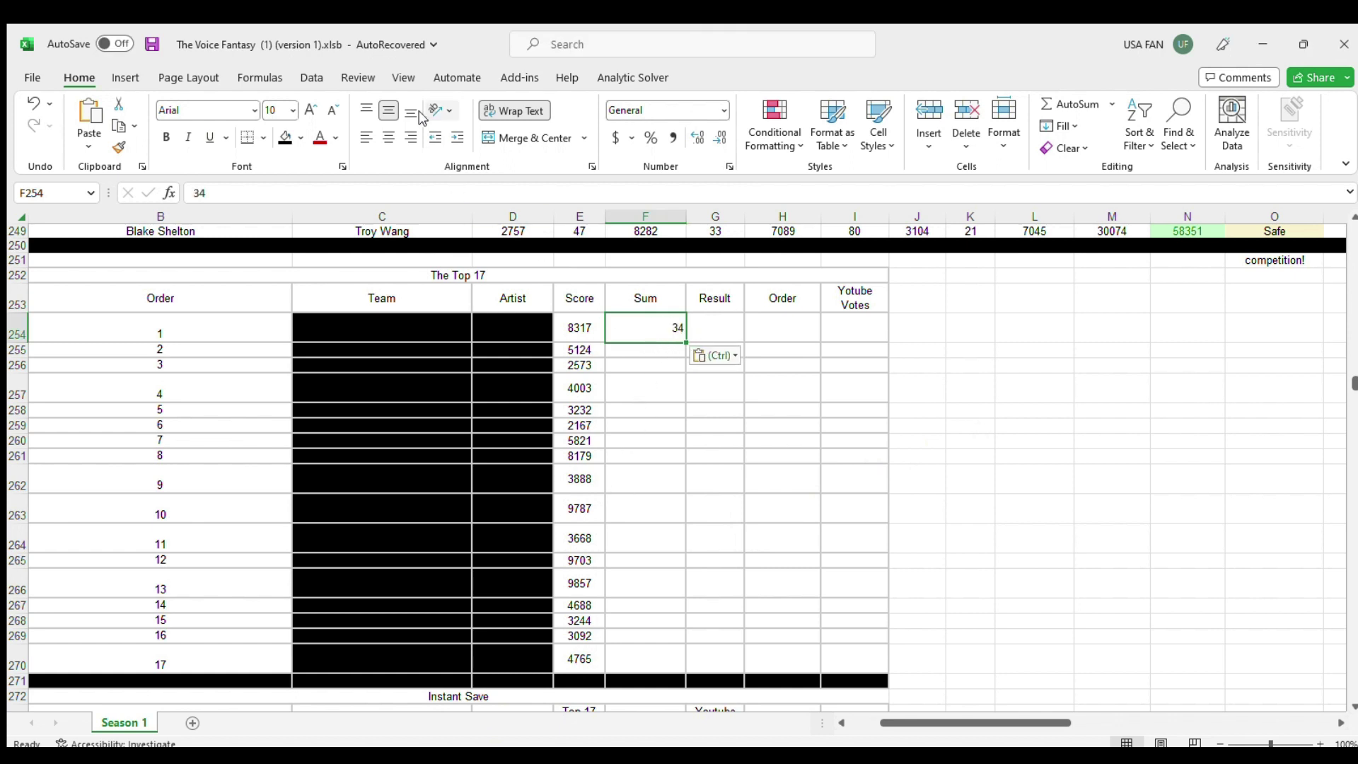
pyautogui.click(388, 144)
# Step: Apply centred horizontal alignment to the whole Sum column F
pyautogui.click(615, 352)
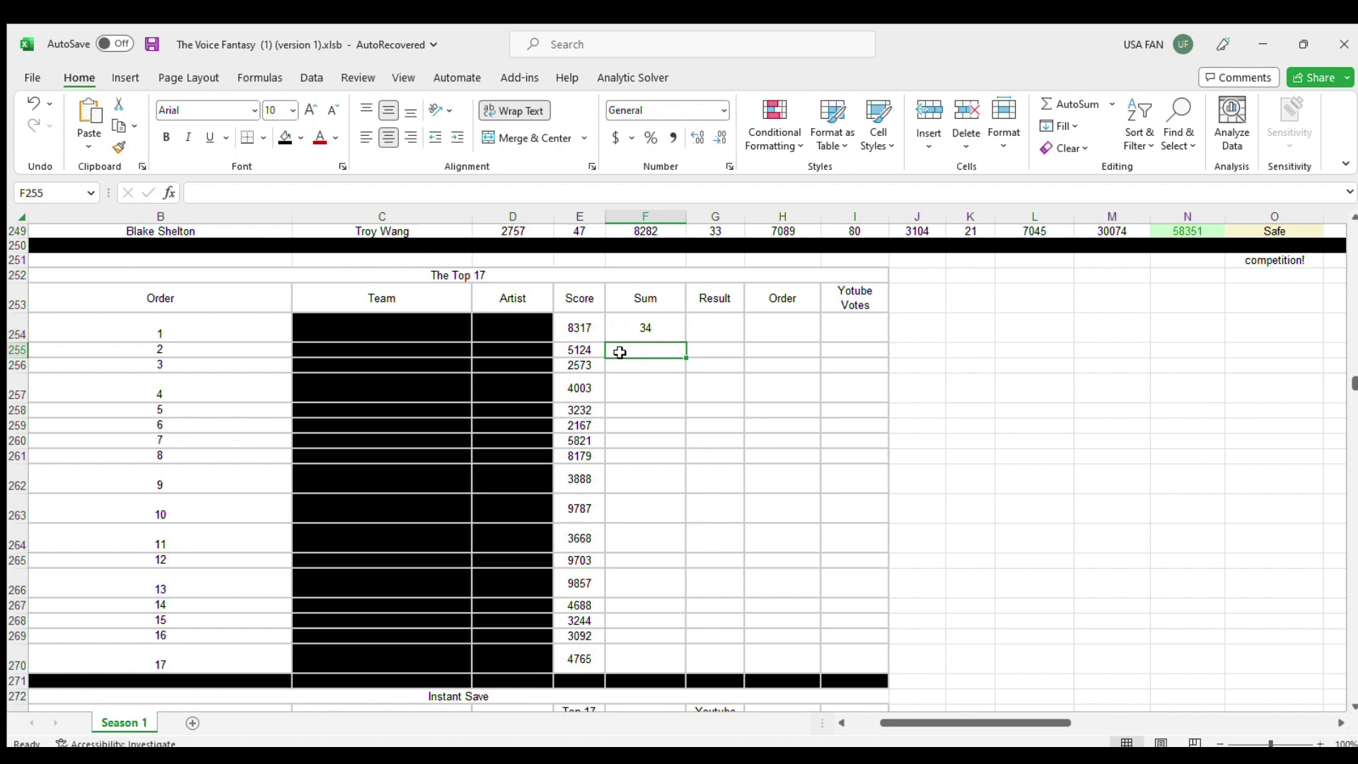
pyautogui.click(619, 365)
pyautogui.click(388, 138)
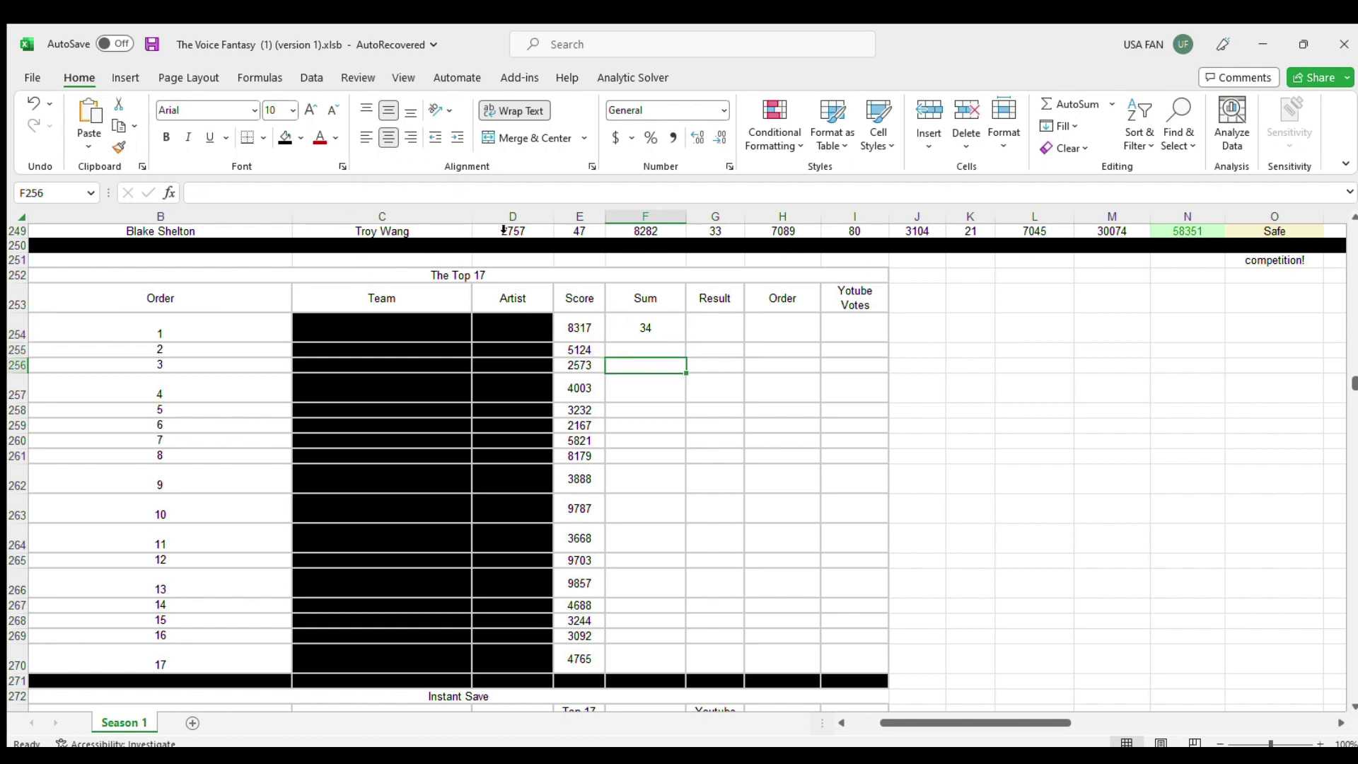
pyautogui.click(645, 215)
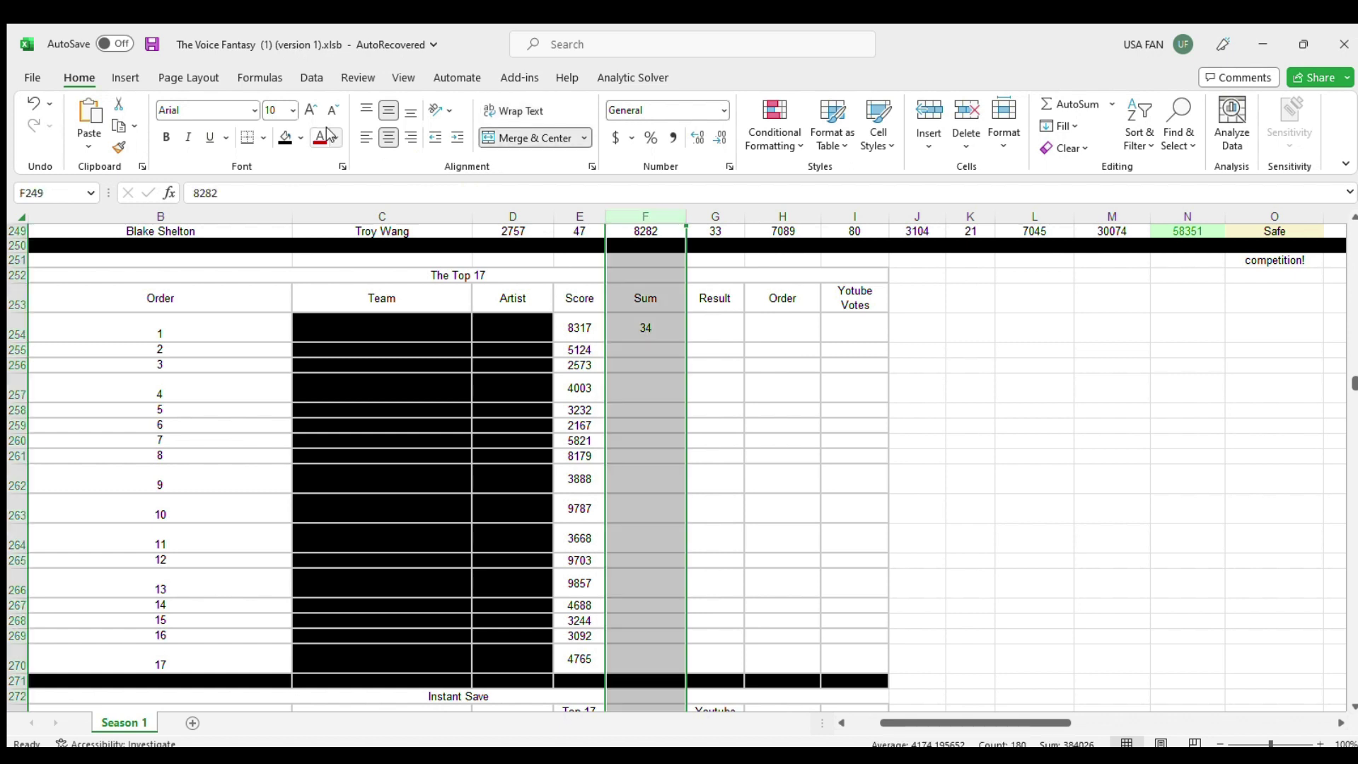
pyautogui.click(388, 137)
pyautogui.click(388, 137)
pyautogui.click(626, 348)
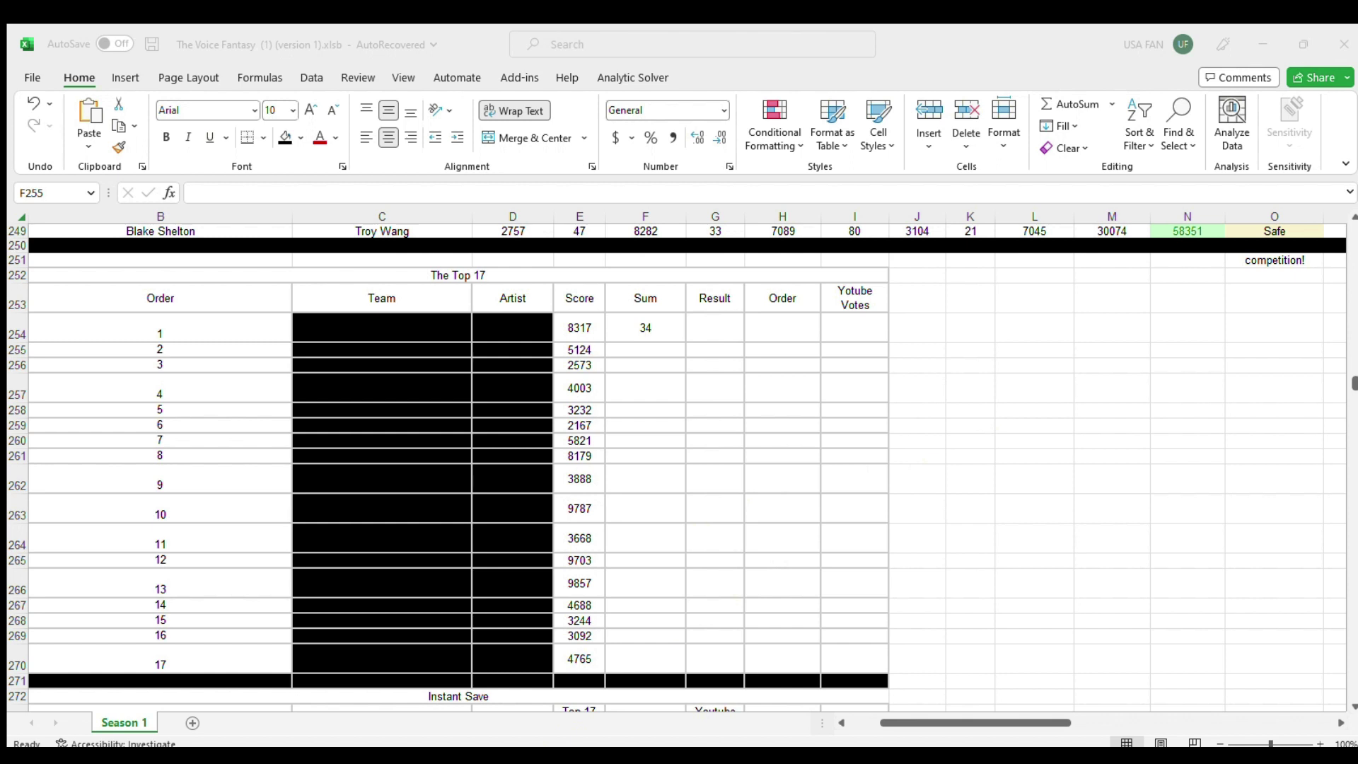
# Step: Paste the sums 63 into F255 and 21 into F256 from the other window for orders 2 and 3
pyautogui.click(587, 719)
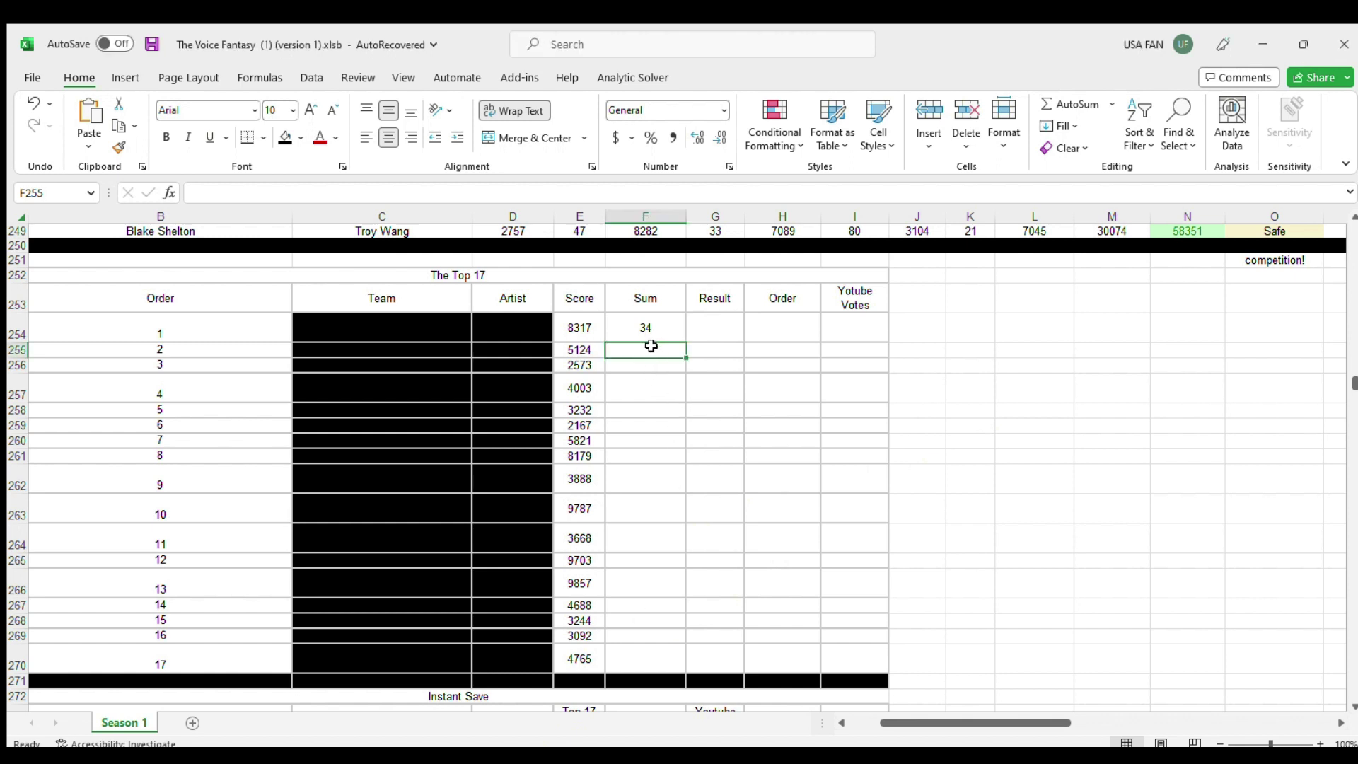
pyautogui.click(515, 746)
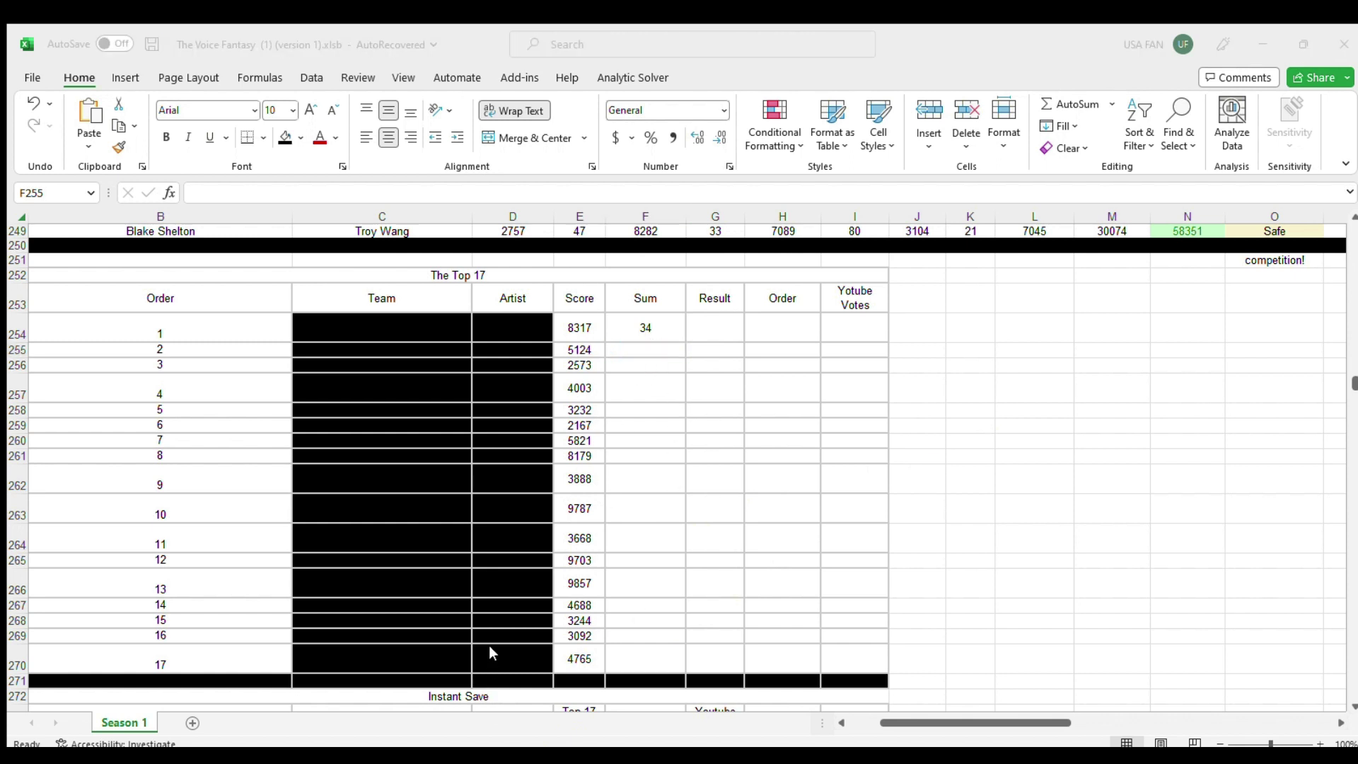
pyautogui.hotkey('alt', 'Tab')
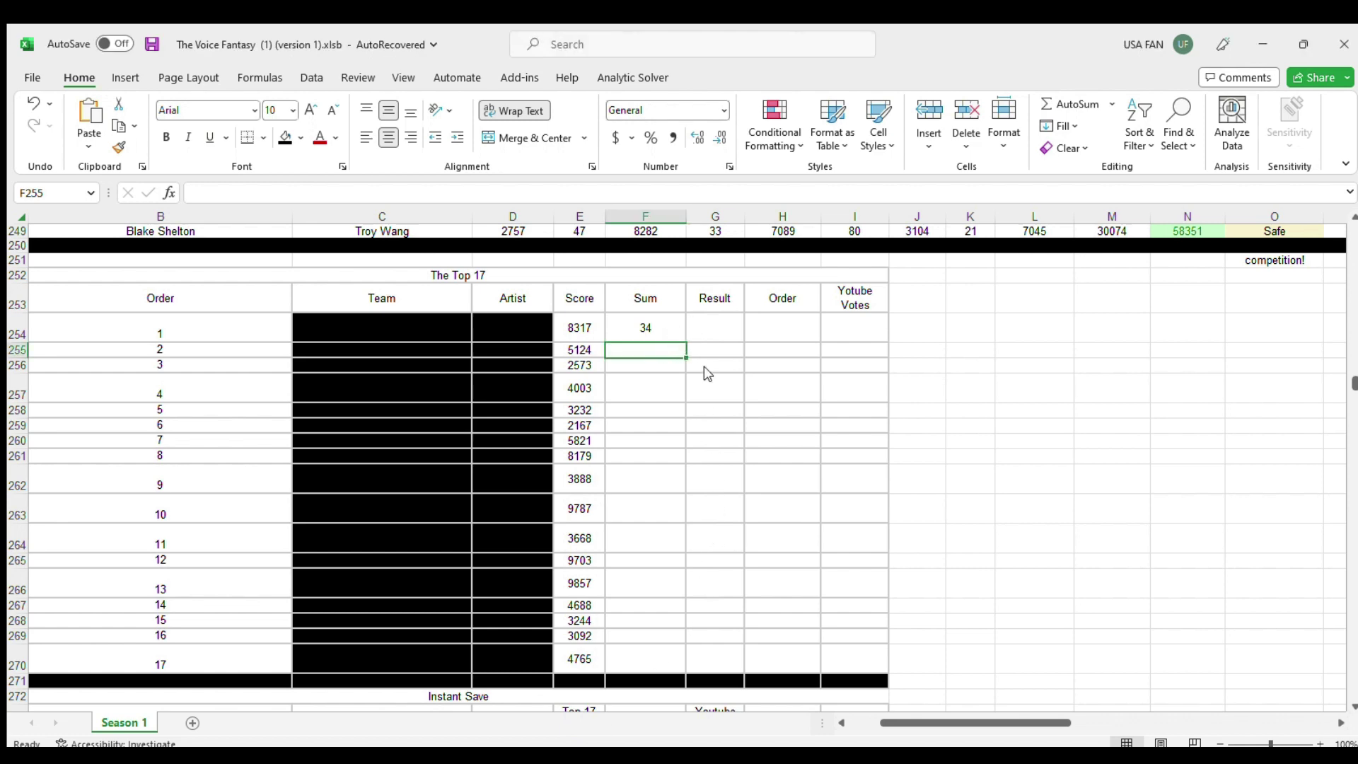
pyautogui.write('63')
pyautogui.click(639, 364)
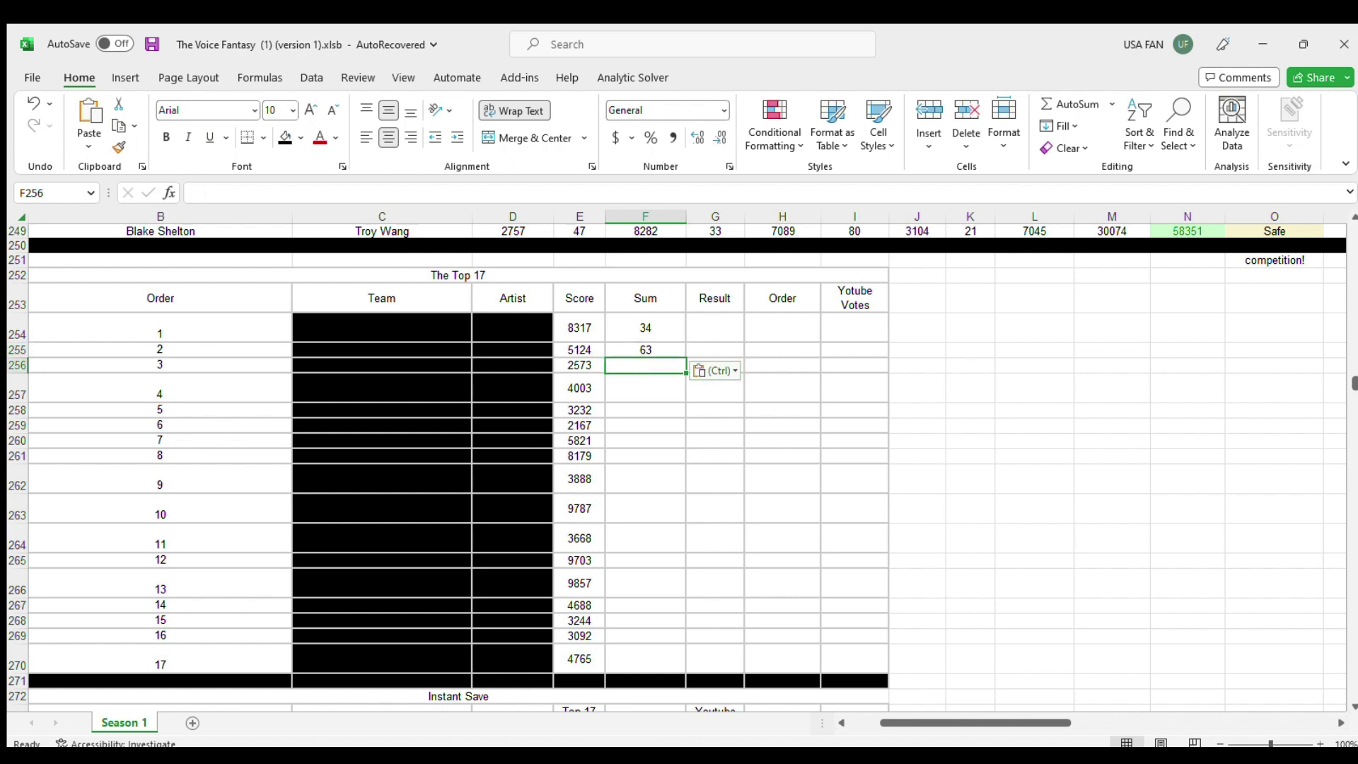
pyautogui.click(507, 745)
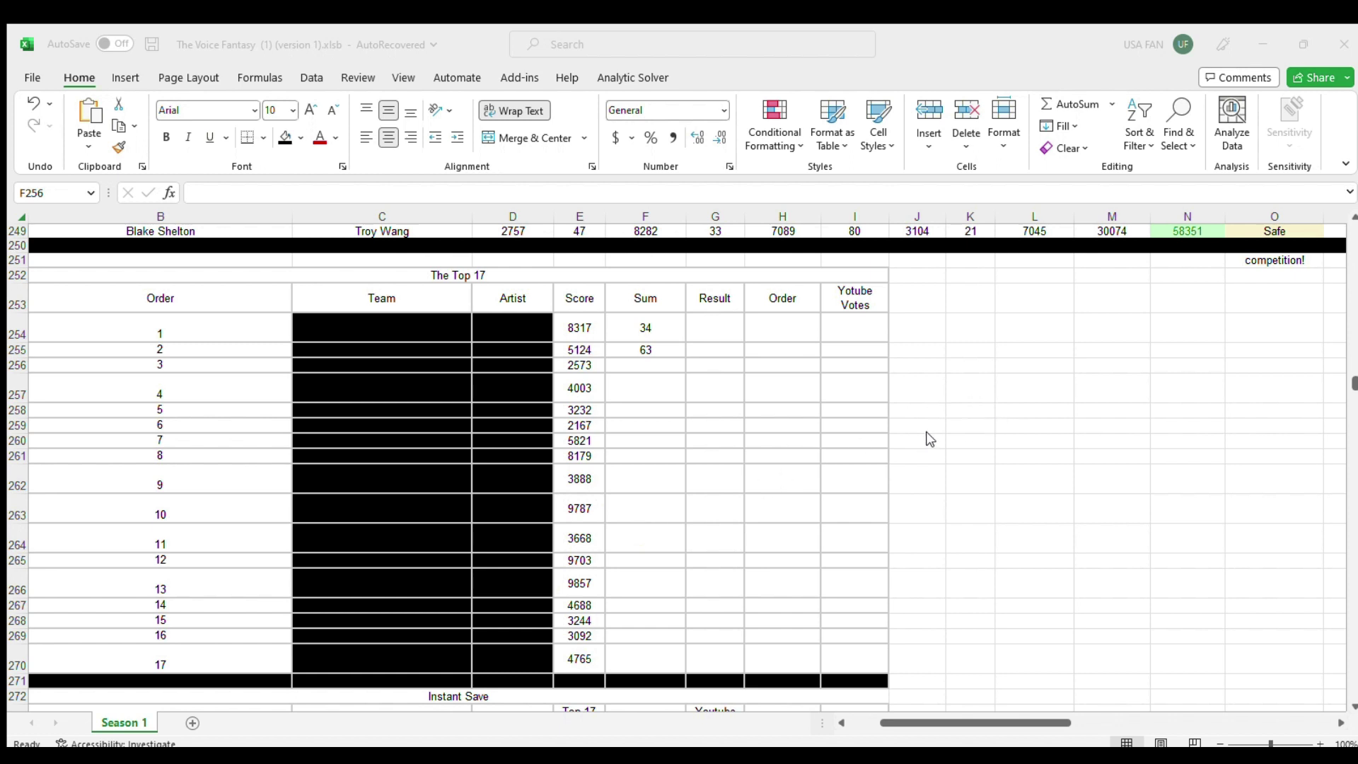
pyautogui.click(651, 369)
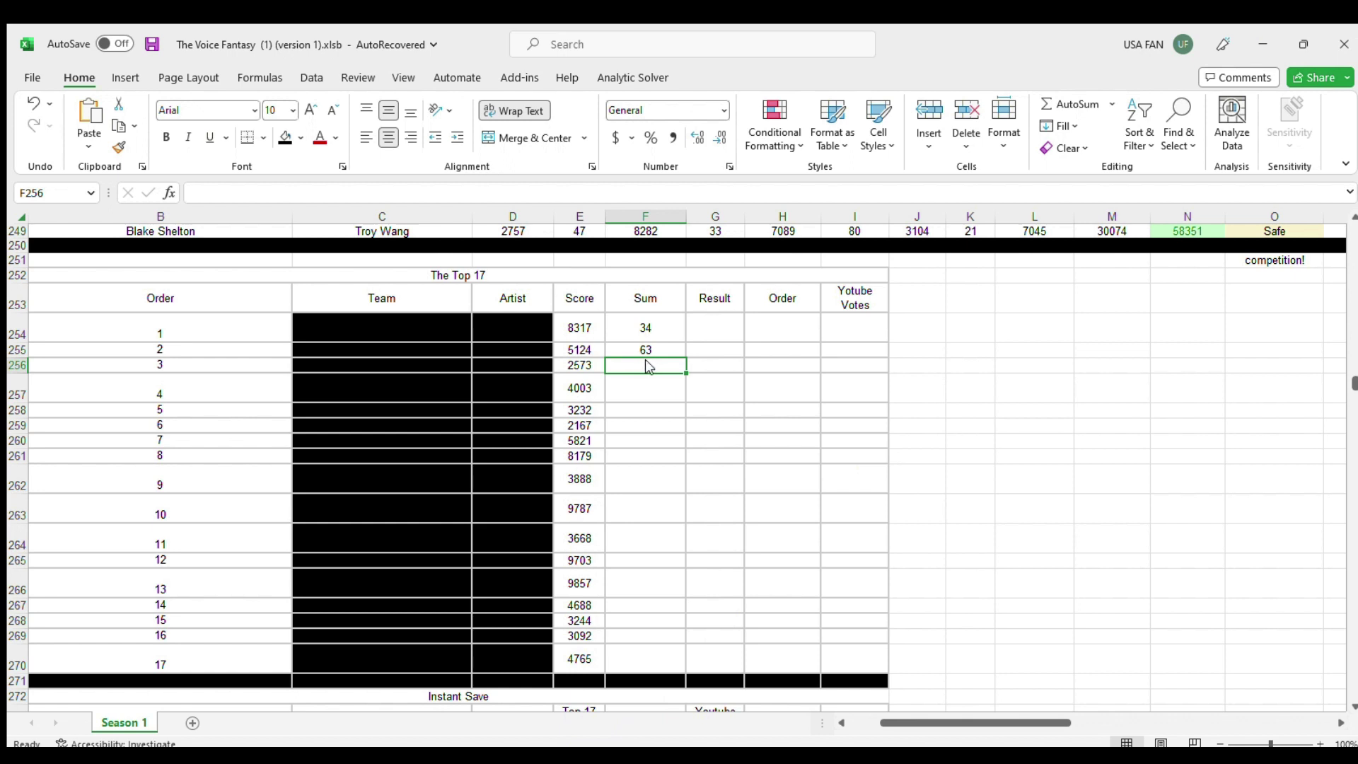
pyautogui.write('21')
# Step: Paste the sum 76 into F257 from the other window for order 4
pyautogui.click(645, 386)
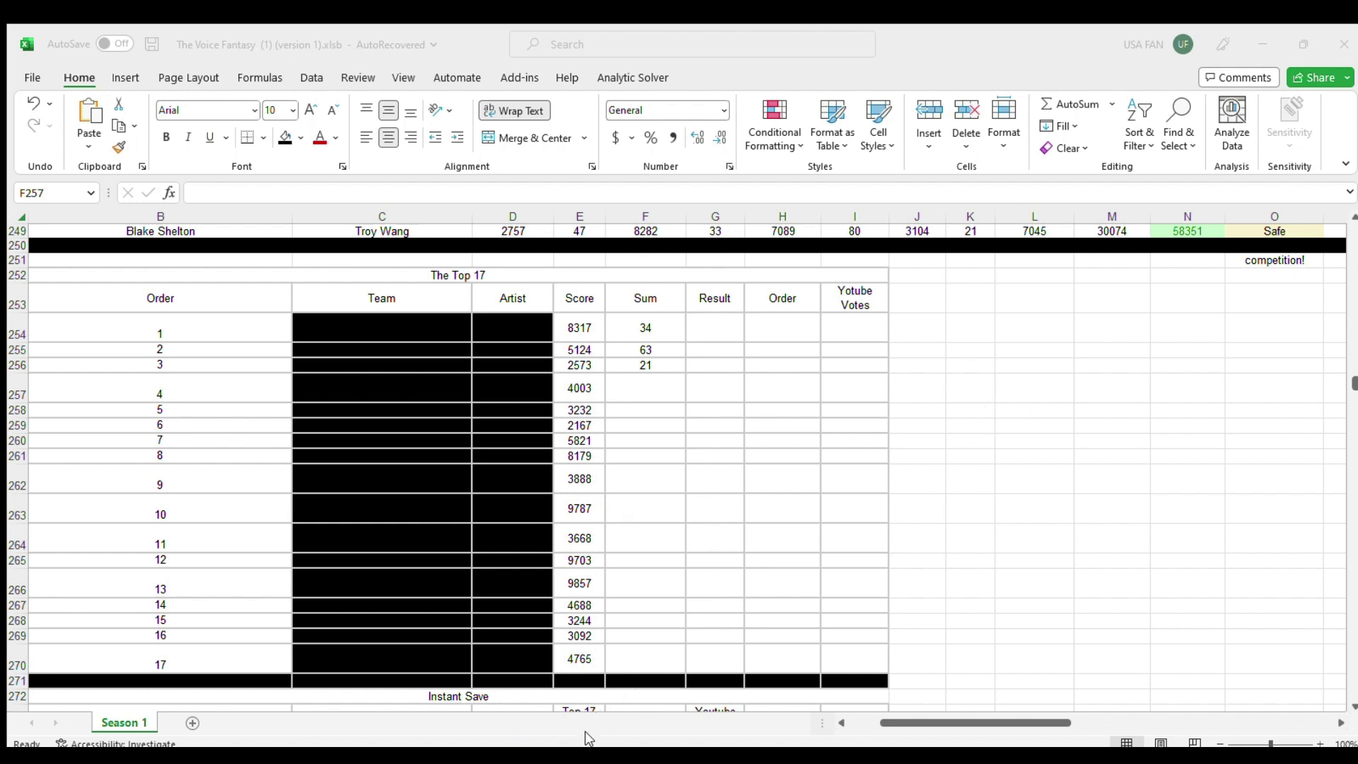
pyautogui.hotkey('alt', 'Tab')
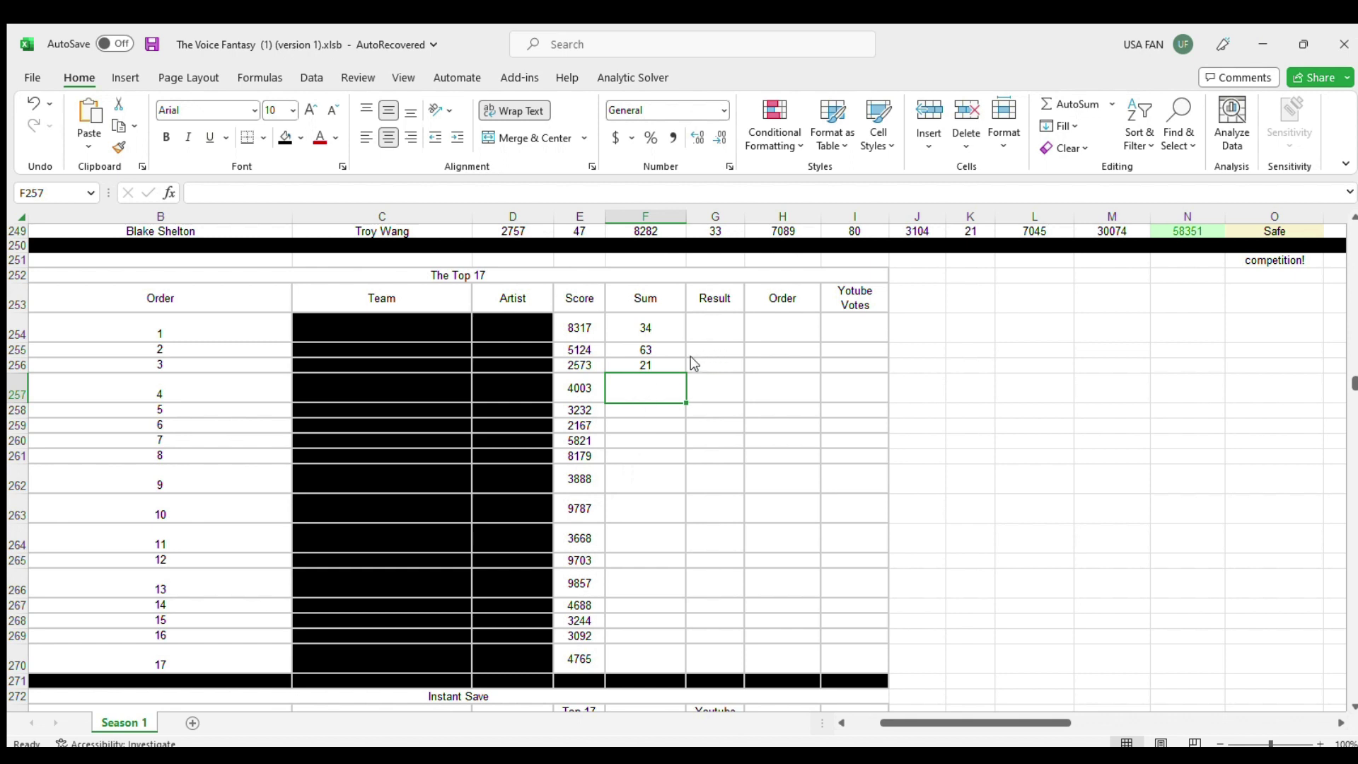
pyautogui.write('76')
# Step: Enter the sums 31 in F258 and 97 in F259 for orders 5 and 6, consulting the other window
pyautogui.hotkey('alt', 'Tab')
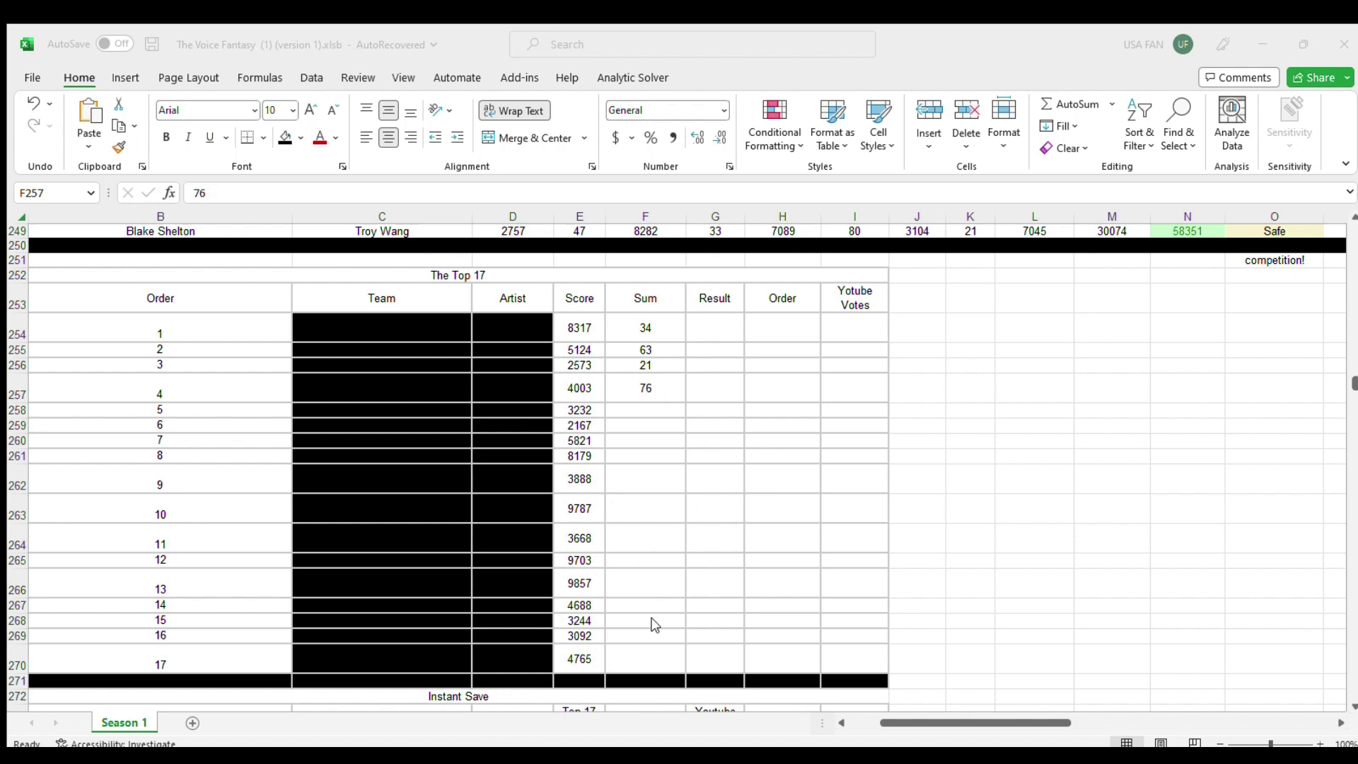
pyautogui.hotkey('alt', 'Tab')
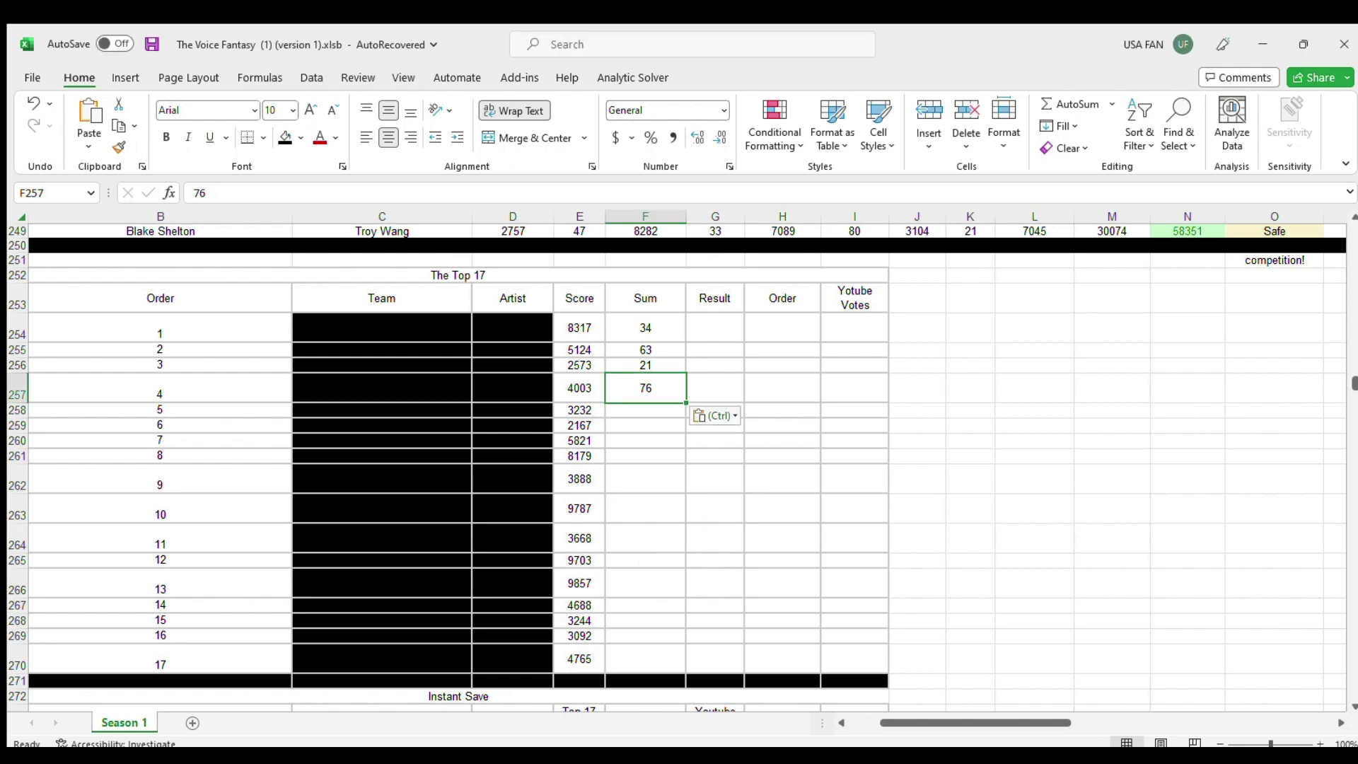
pyautogui.click(635, 417)
pyautogui.write('31')
pyautogui.press('Return')
pyautogui.write('97')
pyautogui.press('Return')
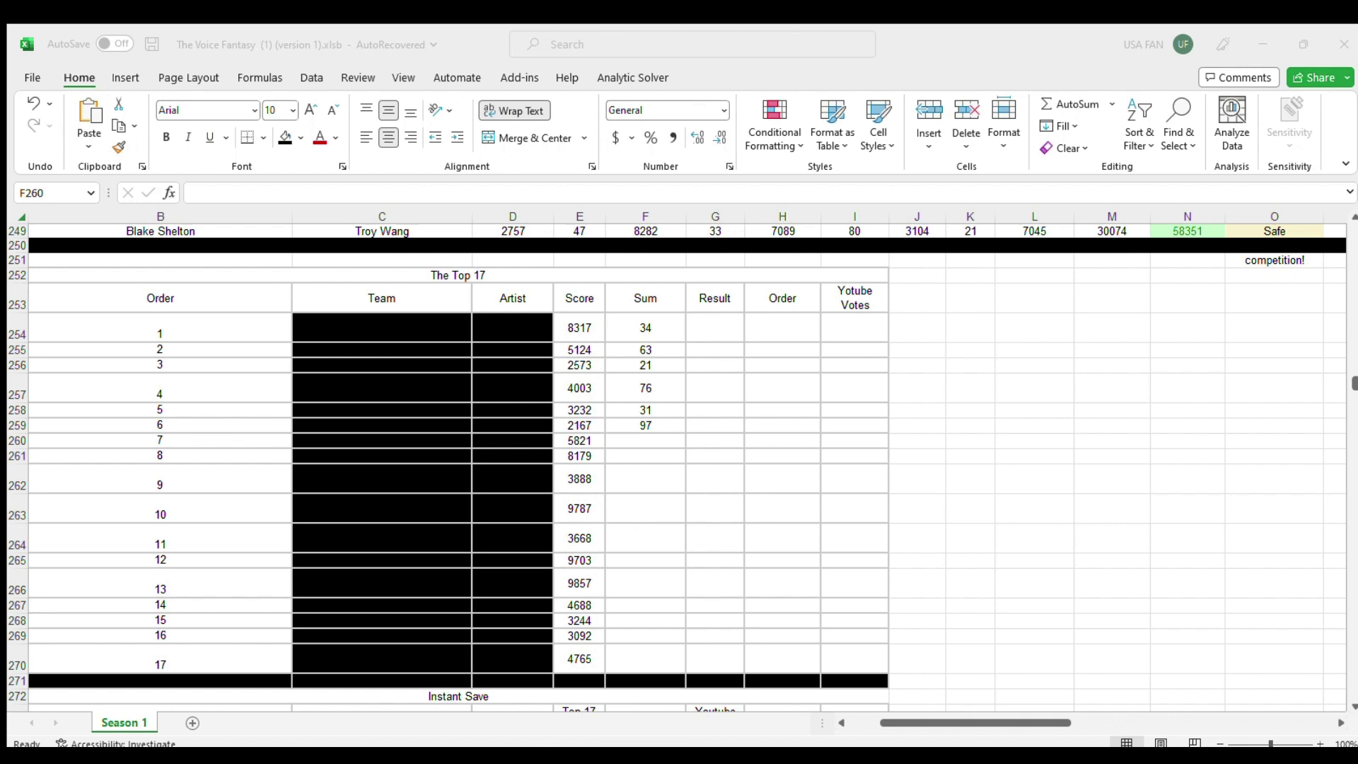
# Step: Enter the sums 83 in F260 and 56 in F261 for orders 7 and 8
pyautogui.hotkey('alt', 'Tab')
pyautogui.write('83')
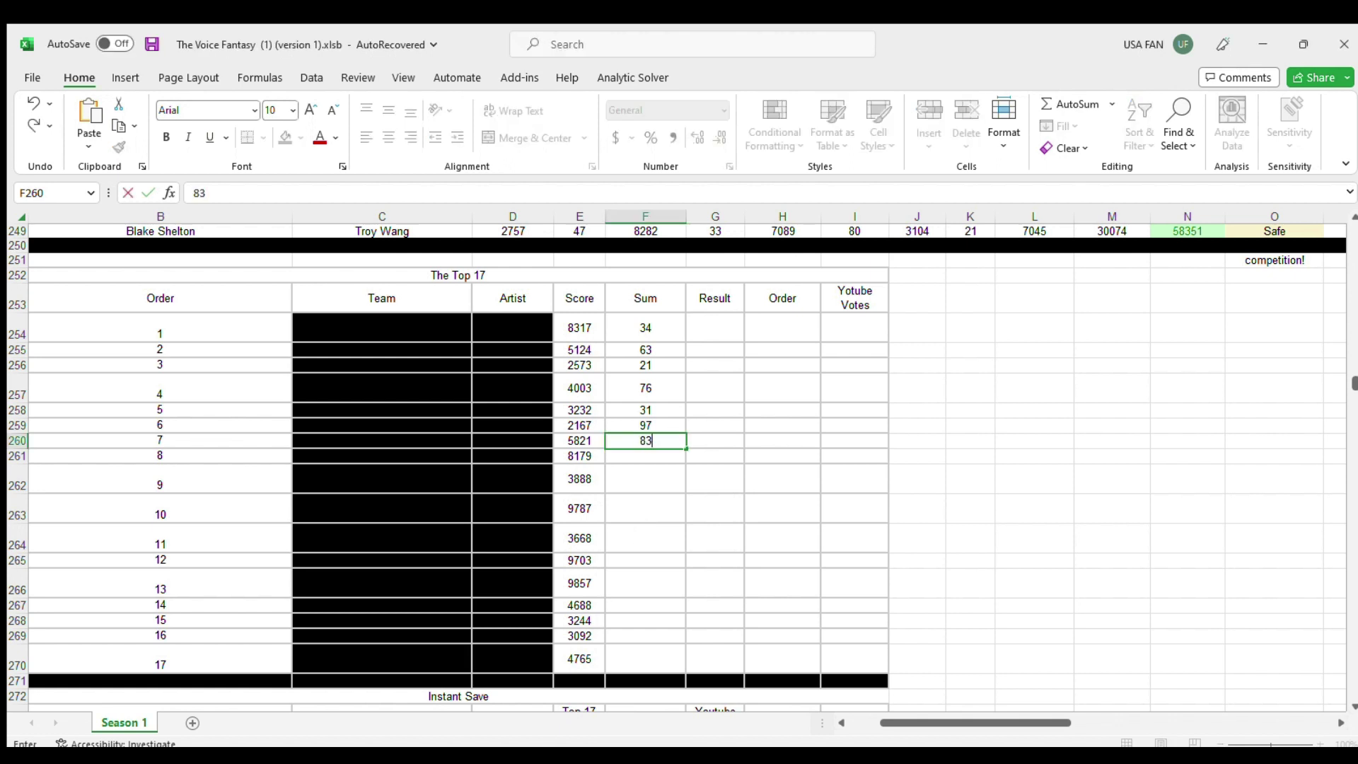
pyautogui.press('Return')
pyautogui.write('56')
pyautogui.press('Return')
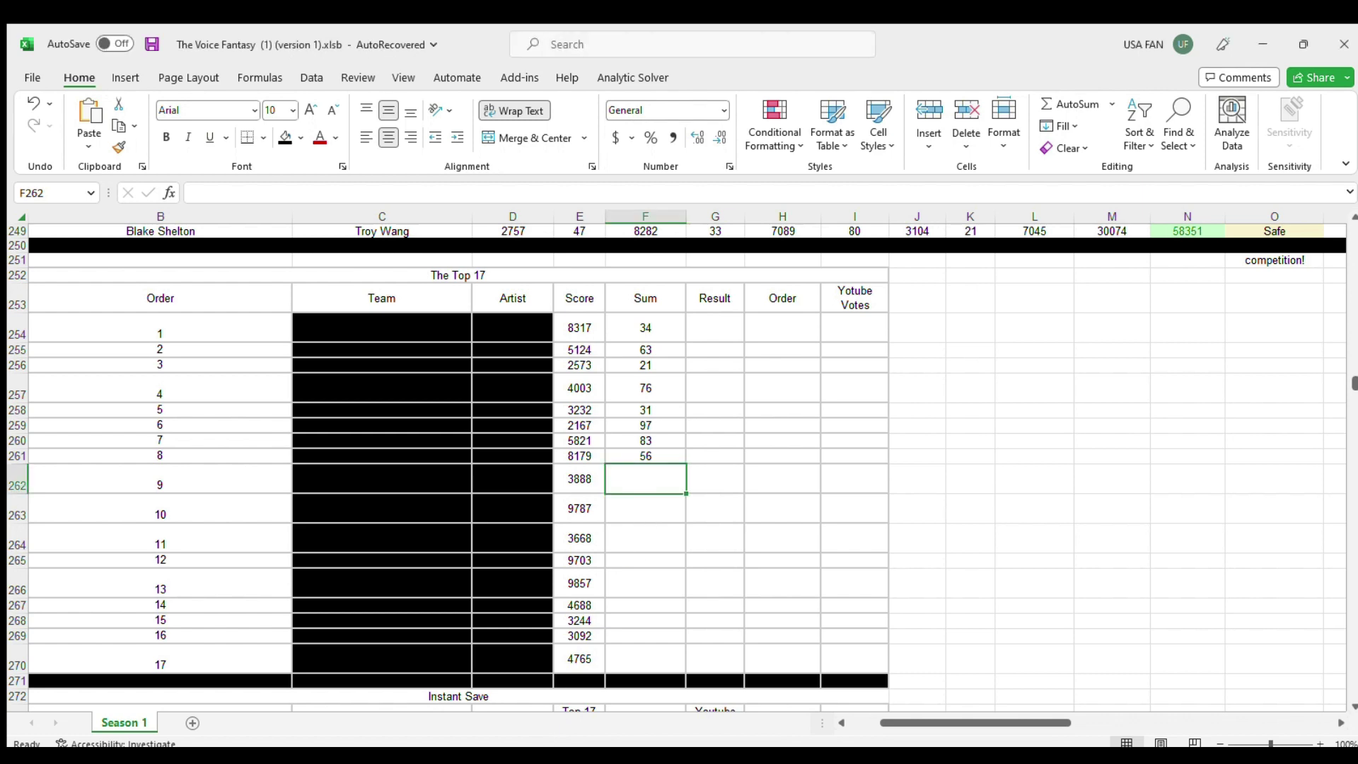
# Step: Enter the sums 75 in F262 and 61 in F263 for orders 9 and 10
pyautogui.write('80')
pyautogui.press('BackSpace')
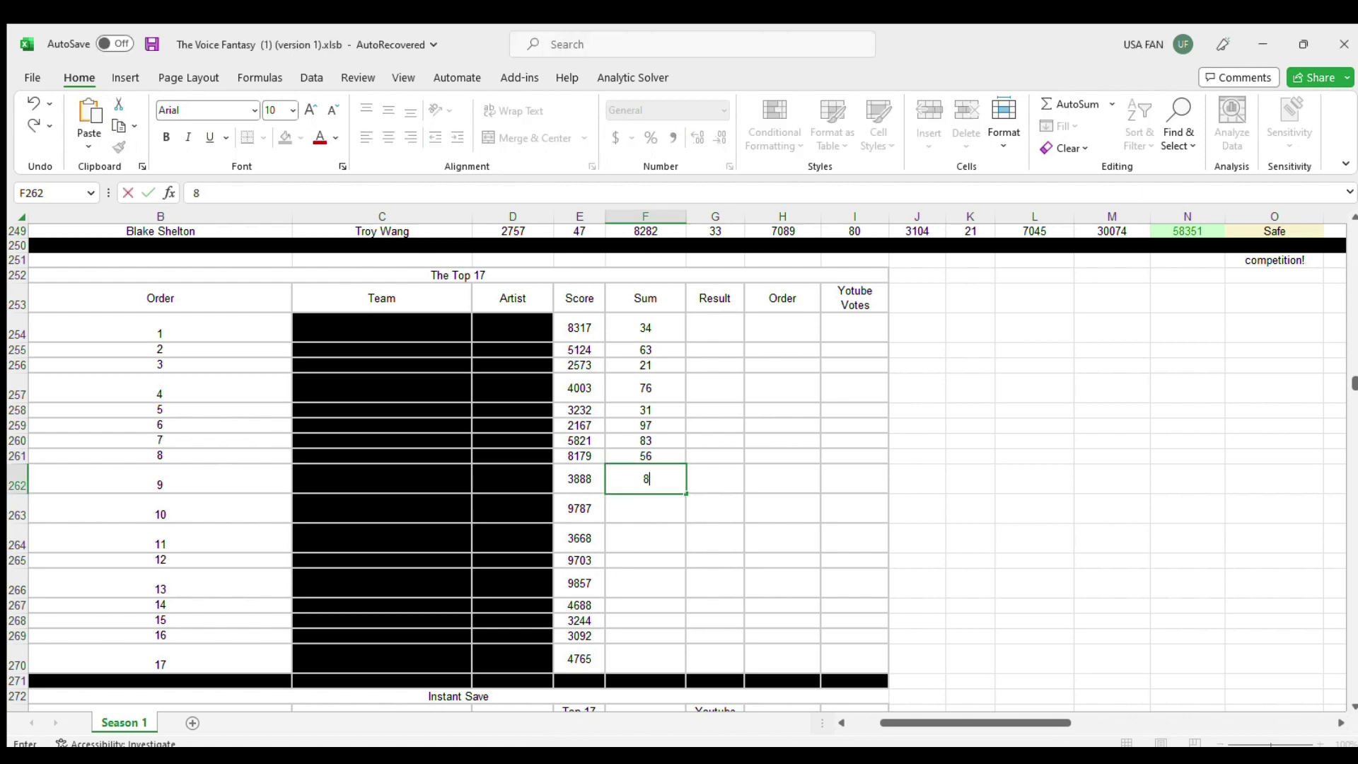
pyautogui.write('5')
pyautogui.press('Return')
pyautogui.write('61')
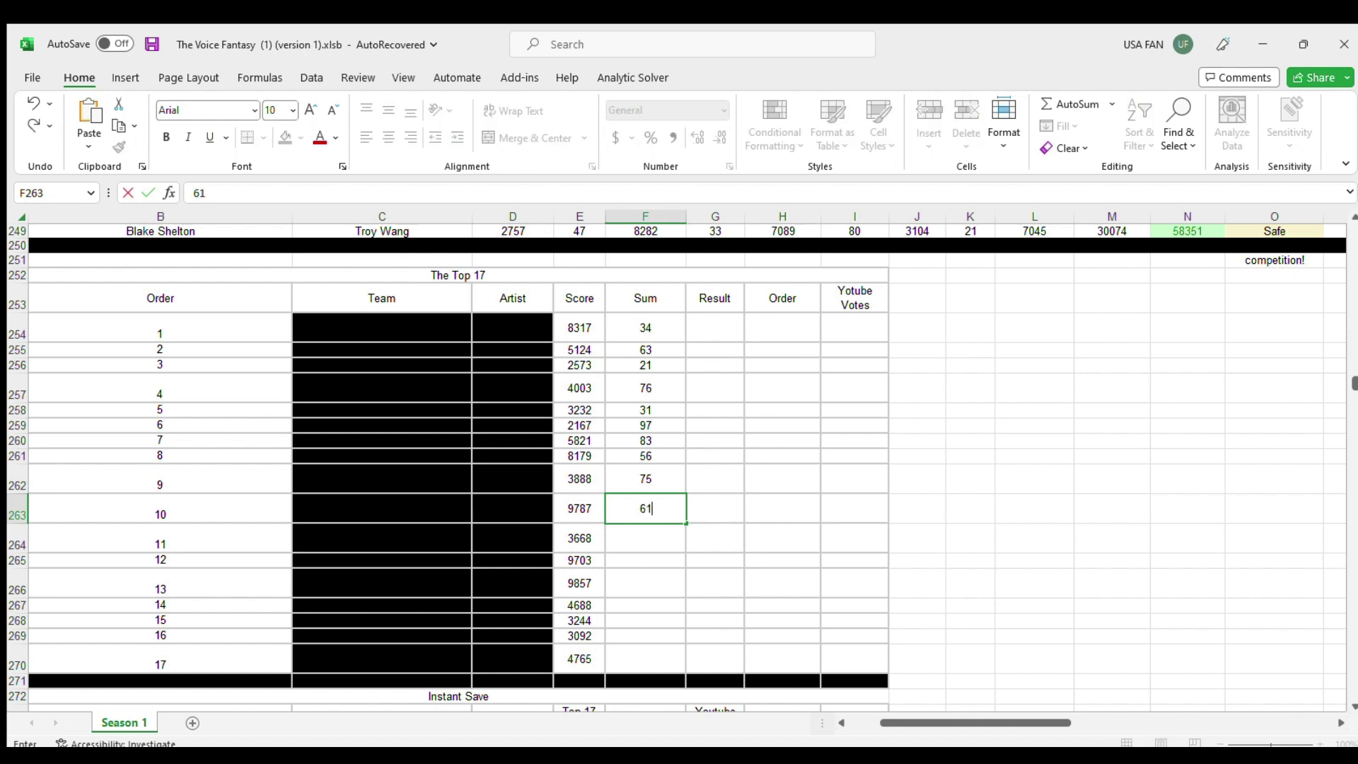
pyautogui.press('Return')
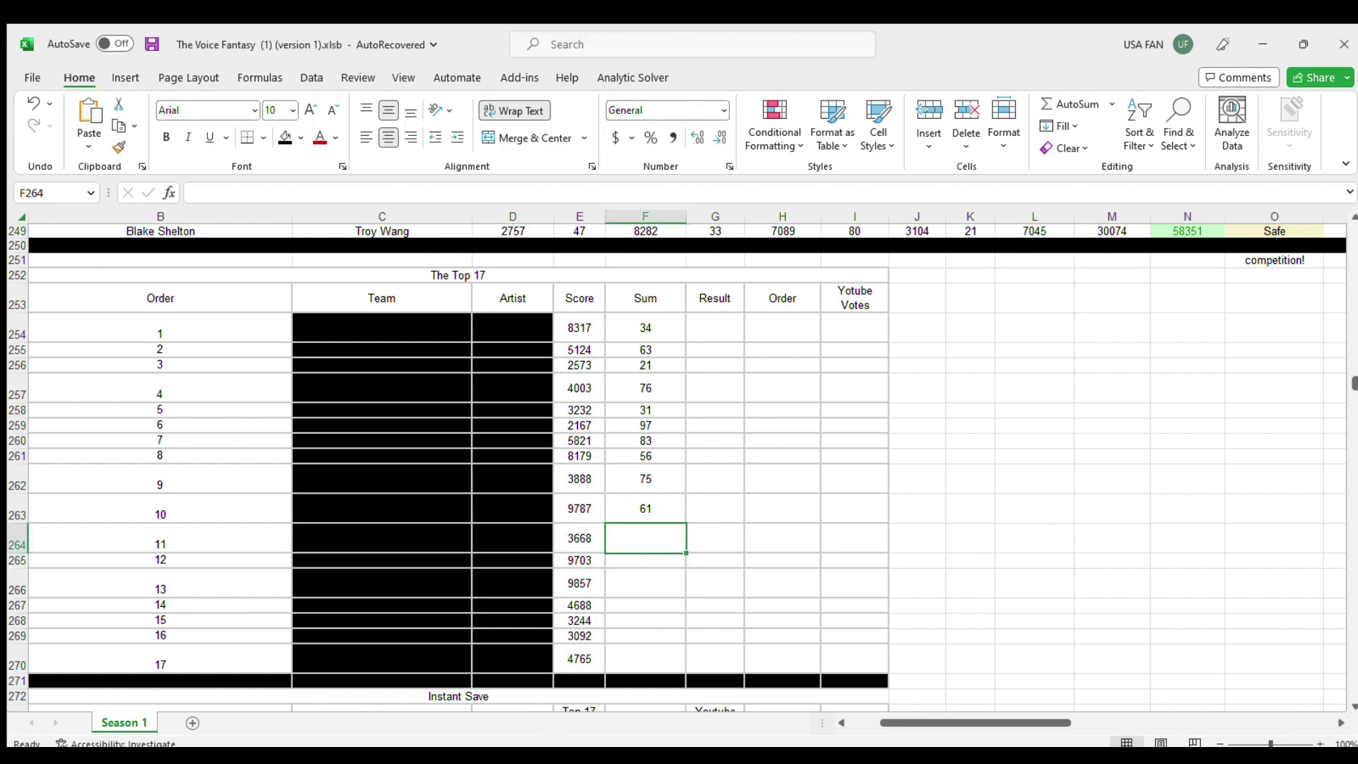
# Step: Enter the sums 66 in F264 and 58 in F265 for orders 11 and 12
pyautogui.write('66')
pyautogui.press('Return')
pyautogui.write('58')
pyautogui.press('Return')
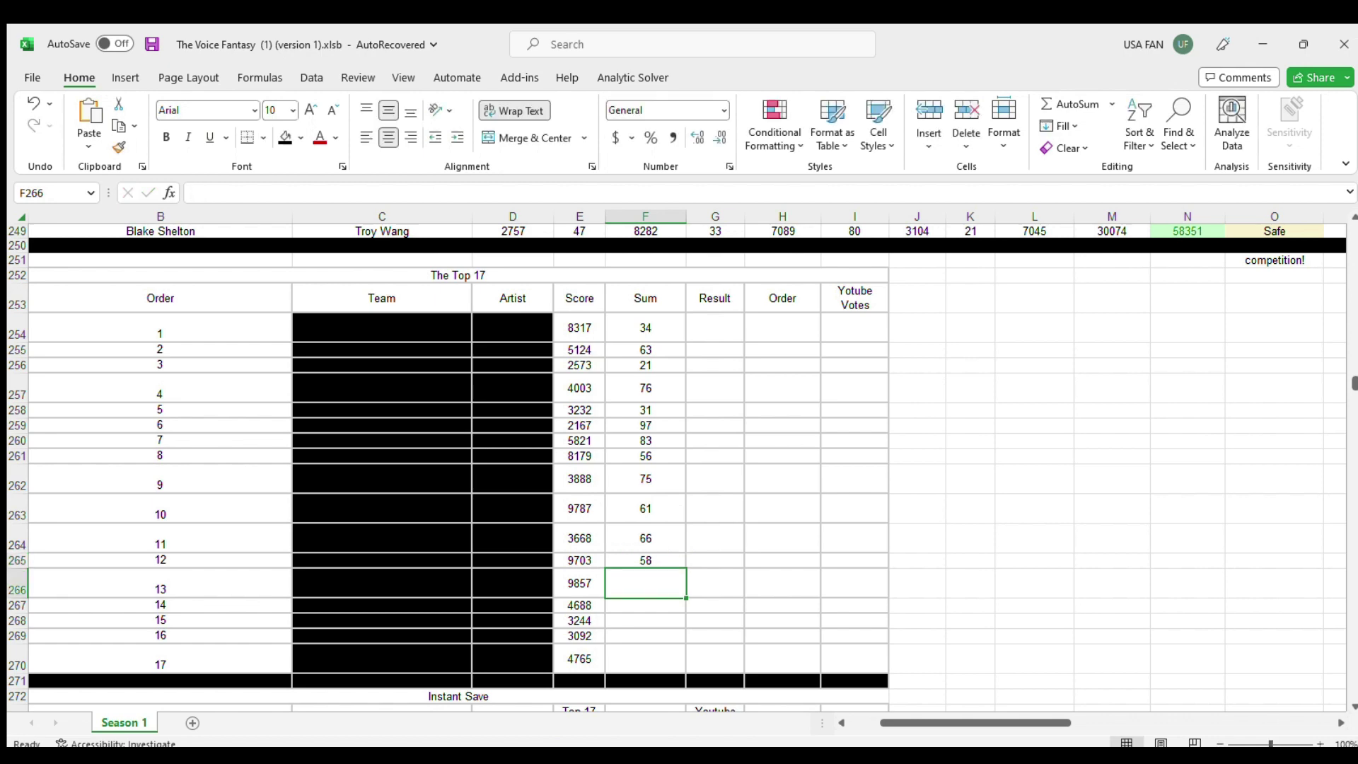
# Step: Enter the sums 6 in F266 and 13 in F267 for orders 13 and 14, consulting the other window
pyautogui.hotkey('alt', 'Tab')
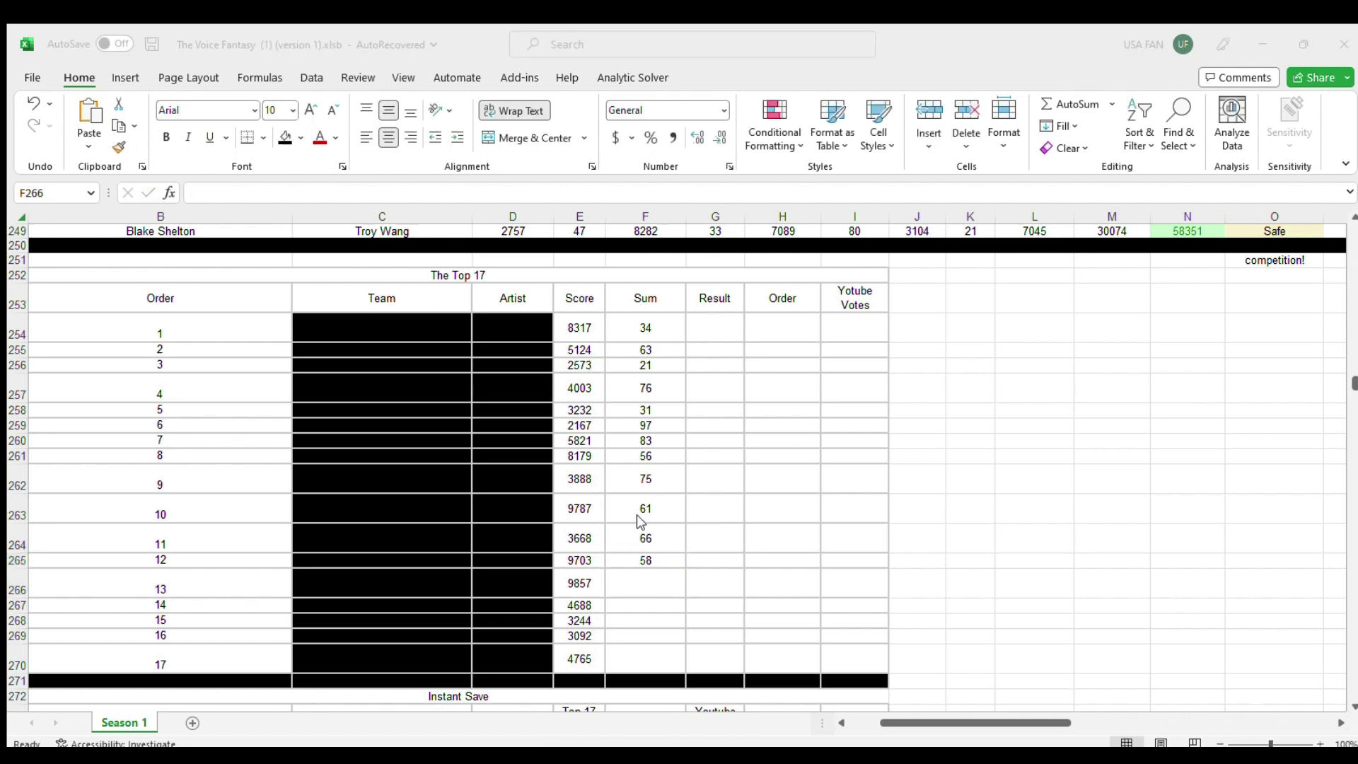
pyautogui.hotkey('alt', 'Tab')
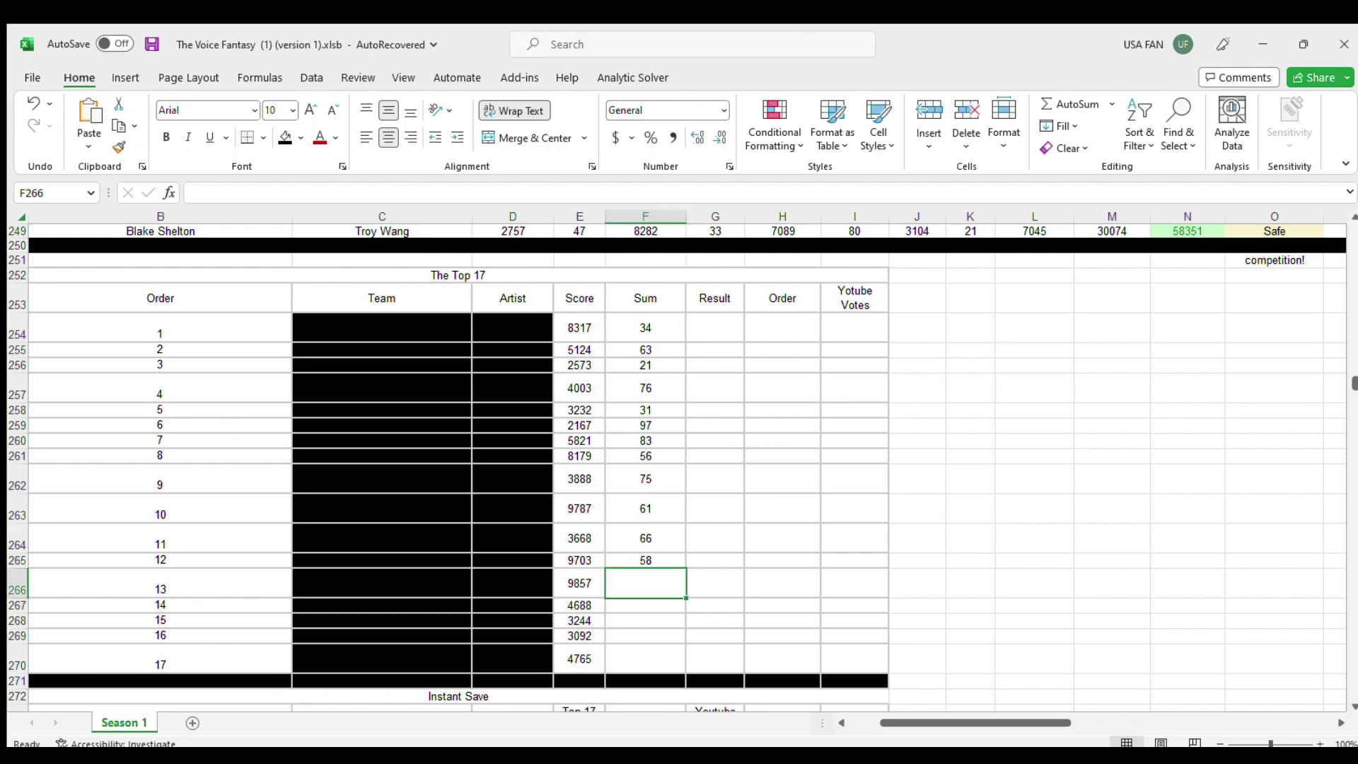
pyautogui.write('6')
pyautogui.click(709, 470)
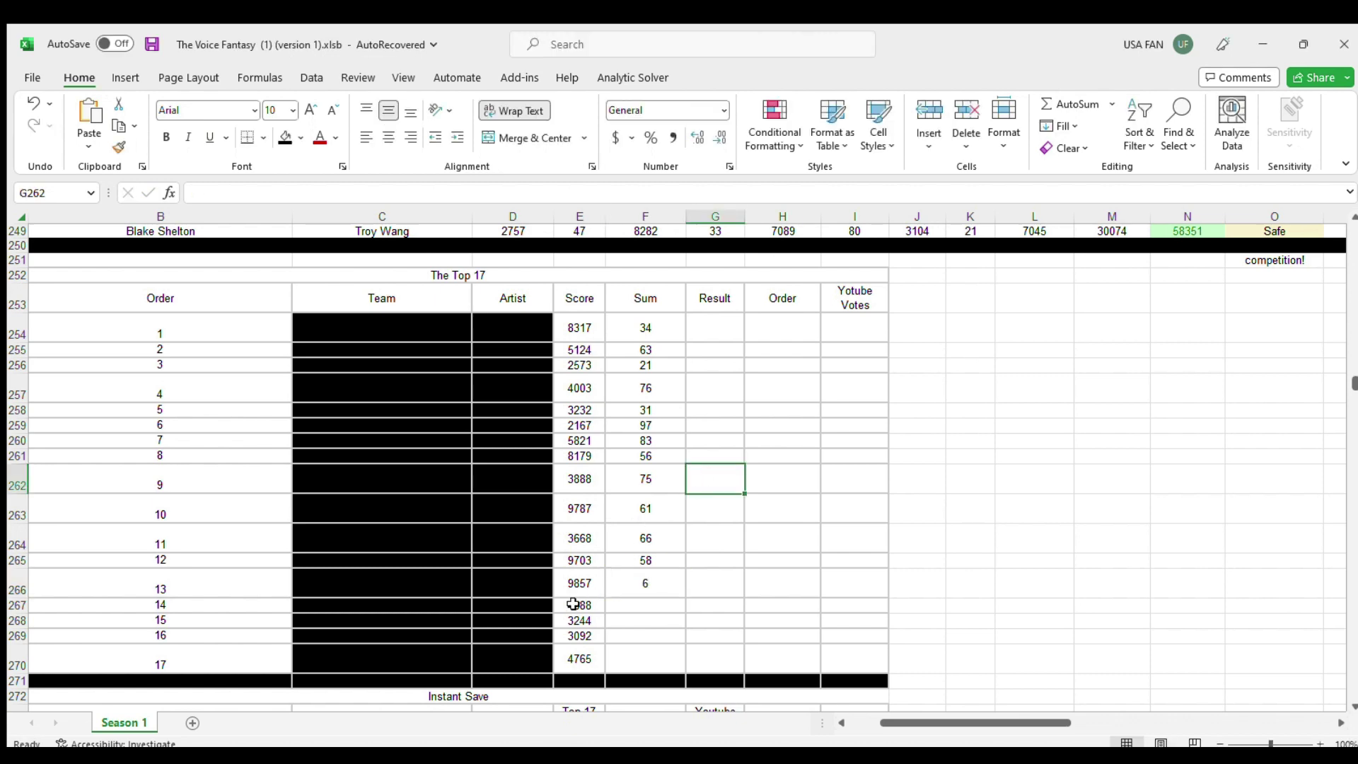
pyautogui.hotkey('alt', 'Tab')
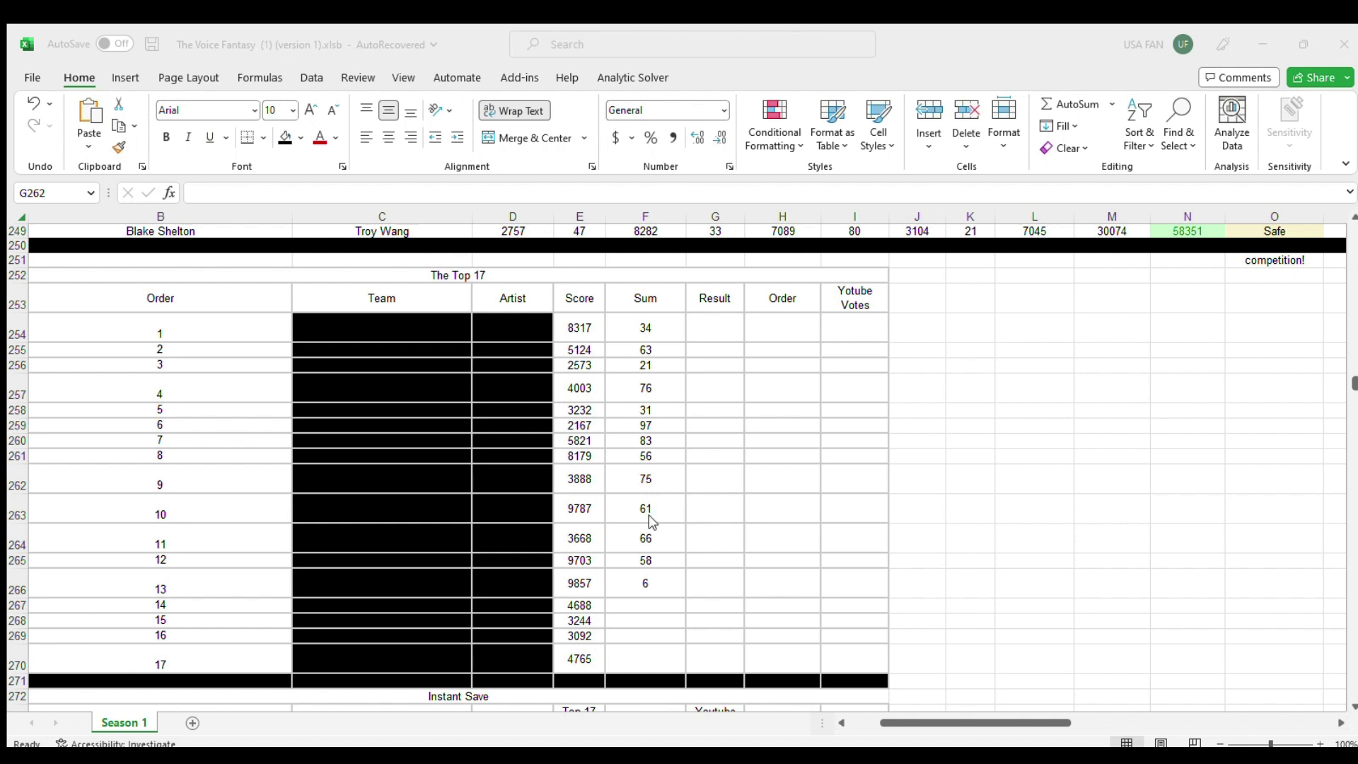
pyautogui.click(666, 604)
pyautogui.write('13')
pyautogui.click(711, 520)
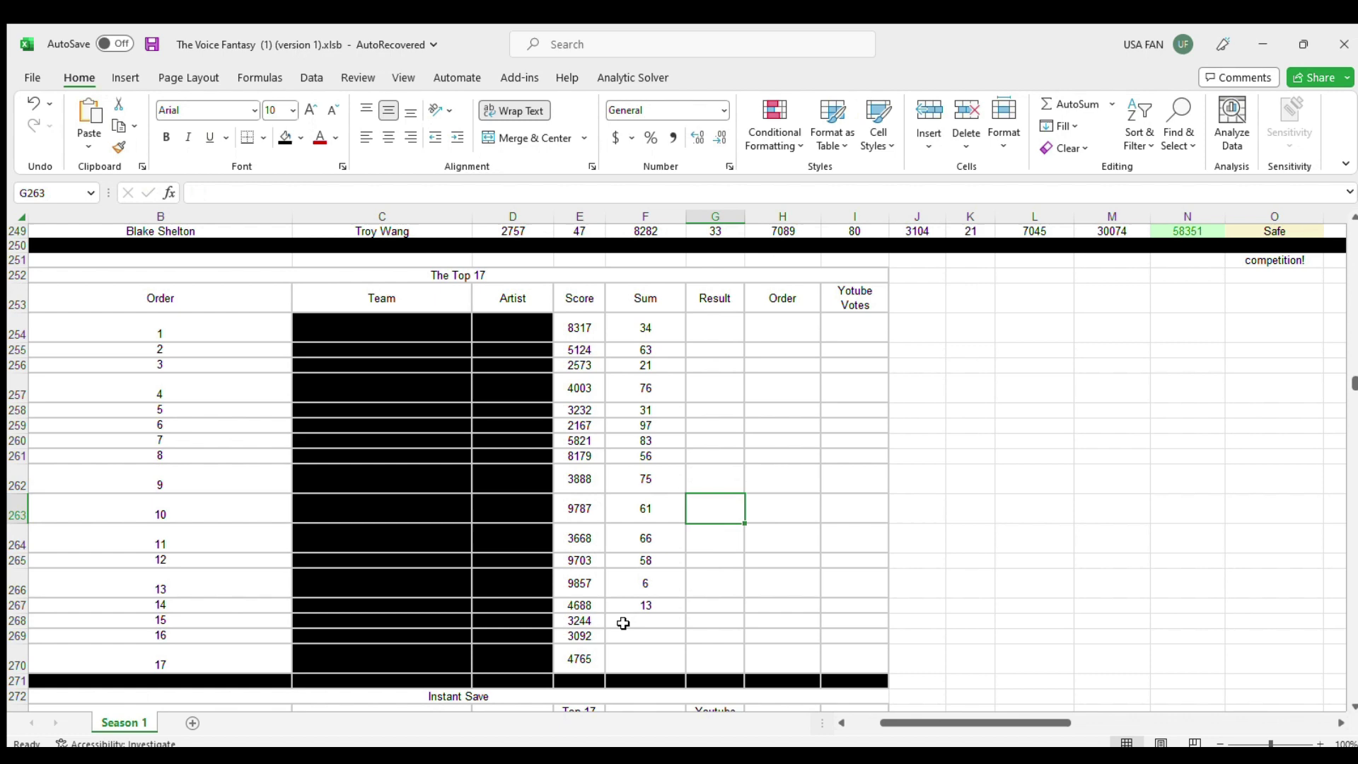
# Step: Enter the sum 79 in F268 for order 15, consulting the other window
pyautogui.click(631, 618)
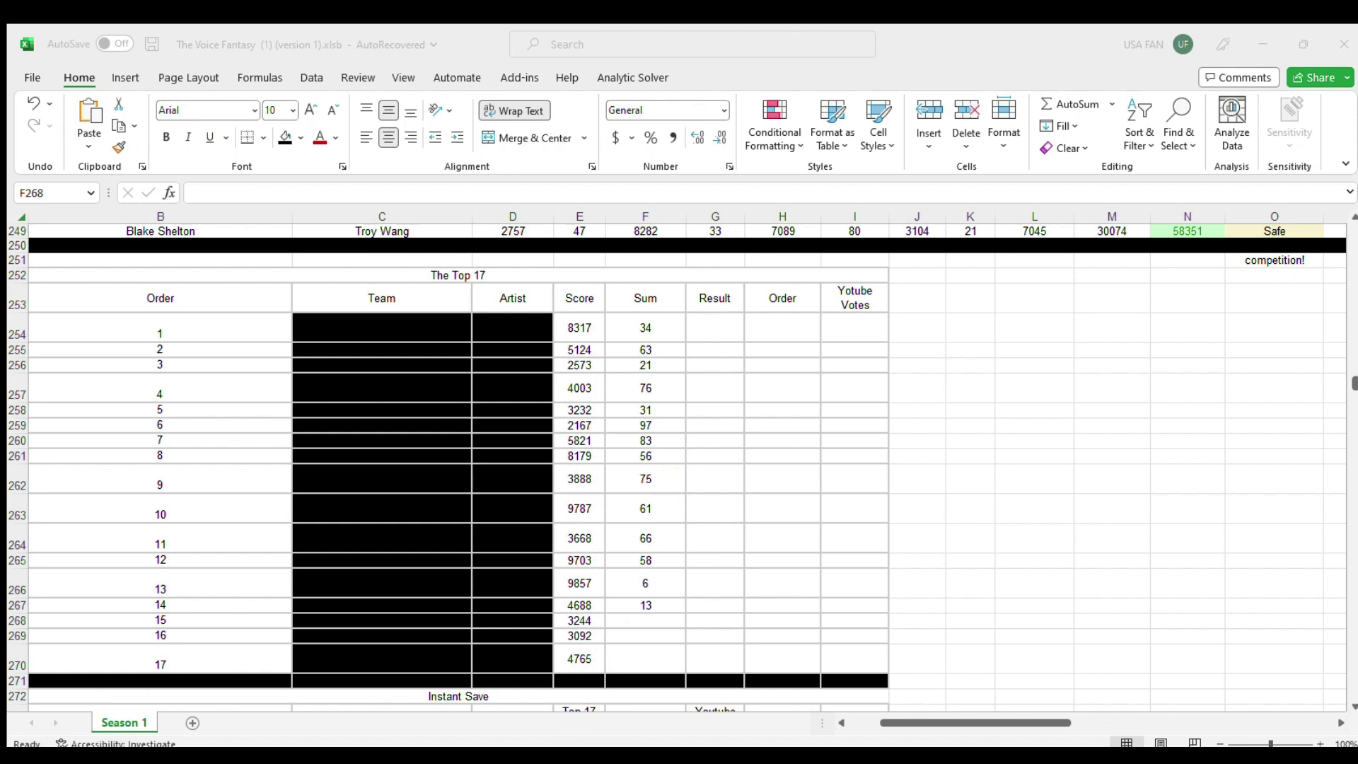
pyautogui.hotkey('alt', 'Tab')
pyautogui.write('80')
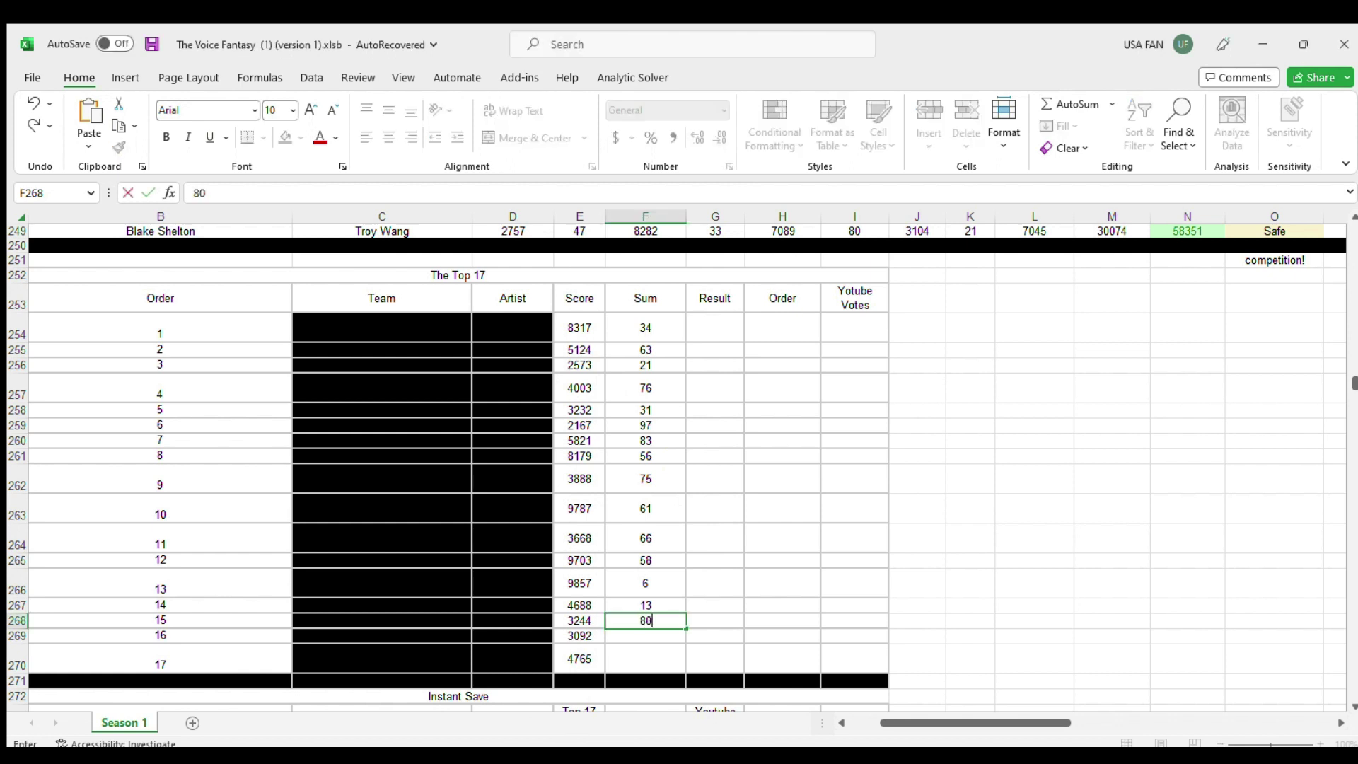
pyautogui.press('BackSpace')
pyautogui.press('BackSpace')
pyautogui.write('79')
pyautogui.press('Return')
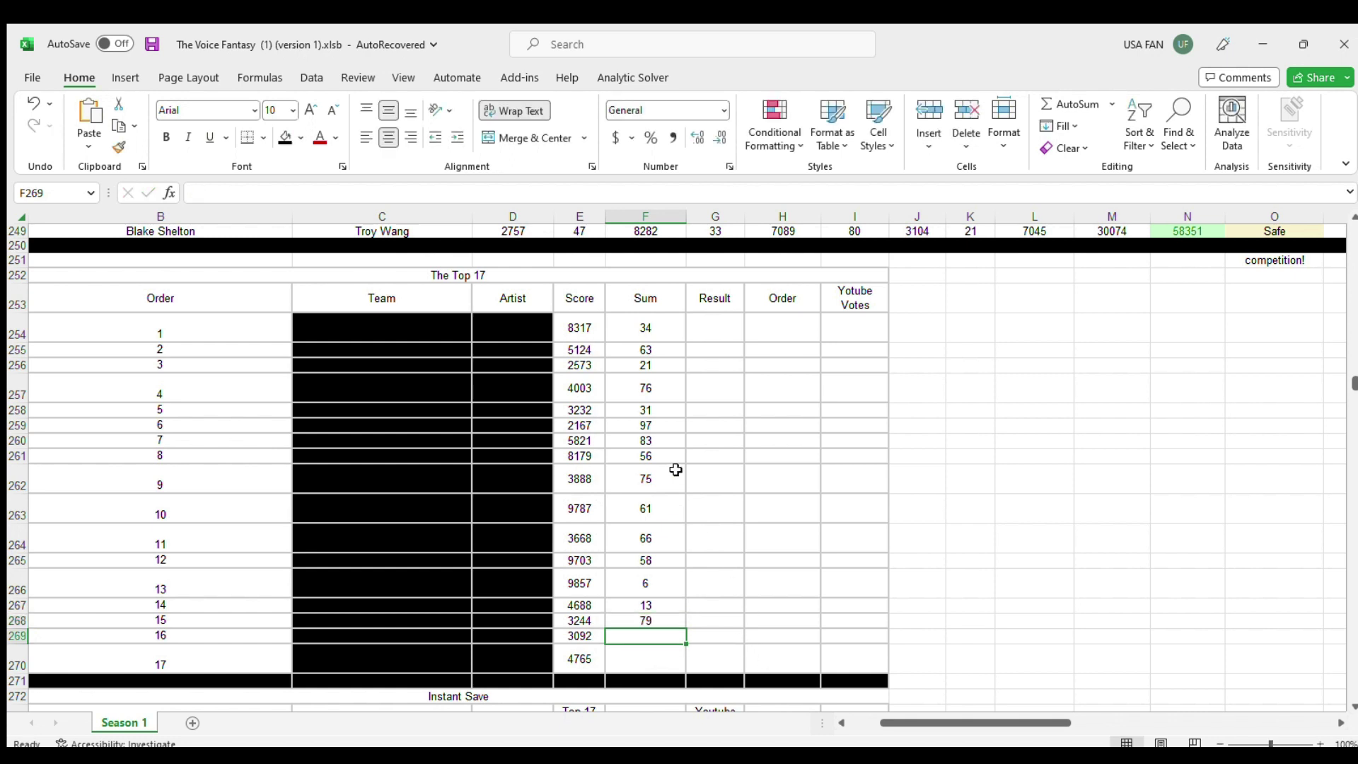
pyautogui.hotkey('alt', 'Tab')
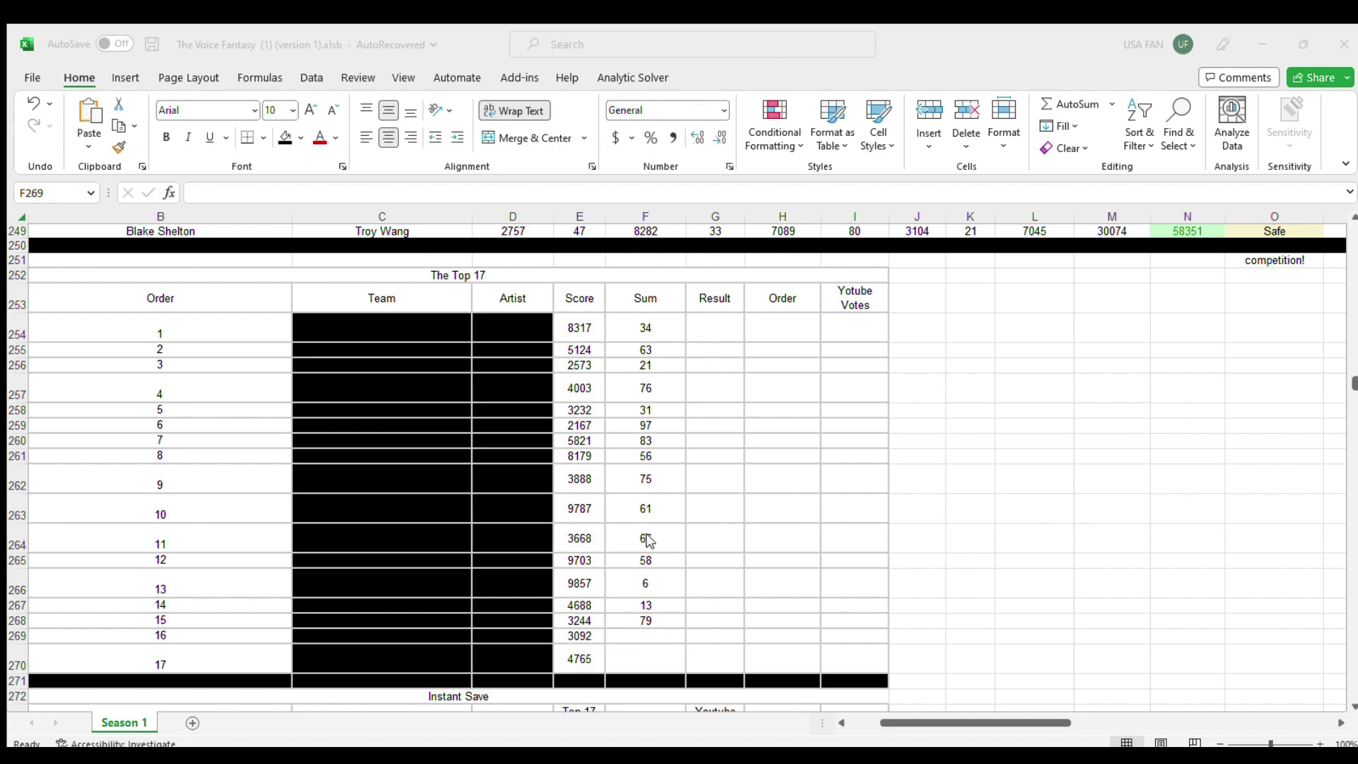
# Step: Enter the sums 22 in F269 and 35 in F270 for orders 16 and 17
pyautogui.hotkey('alt', 'Tab')
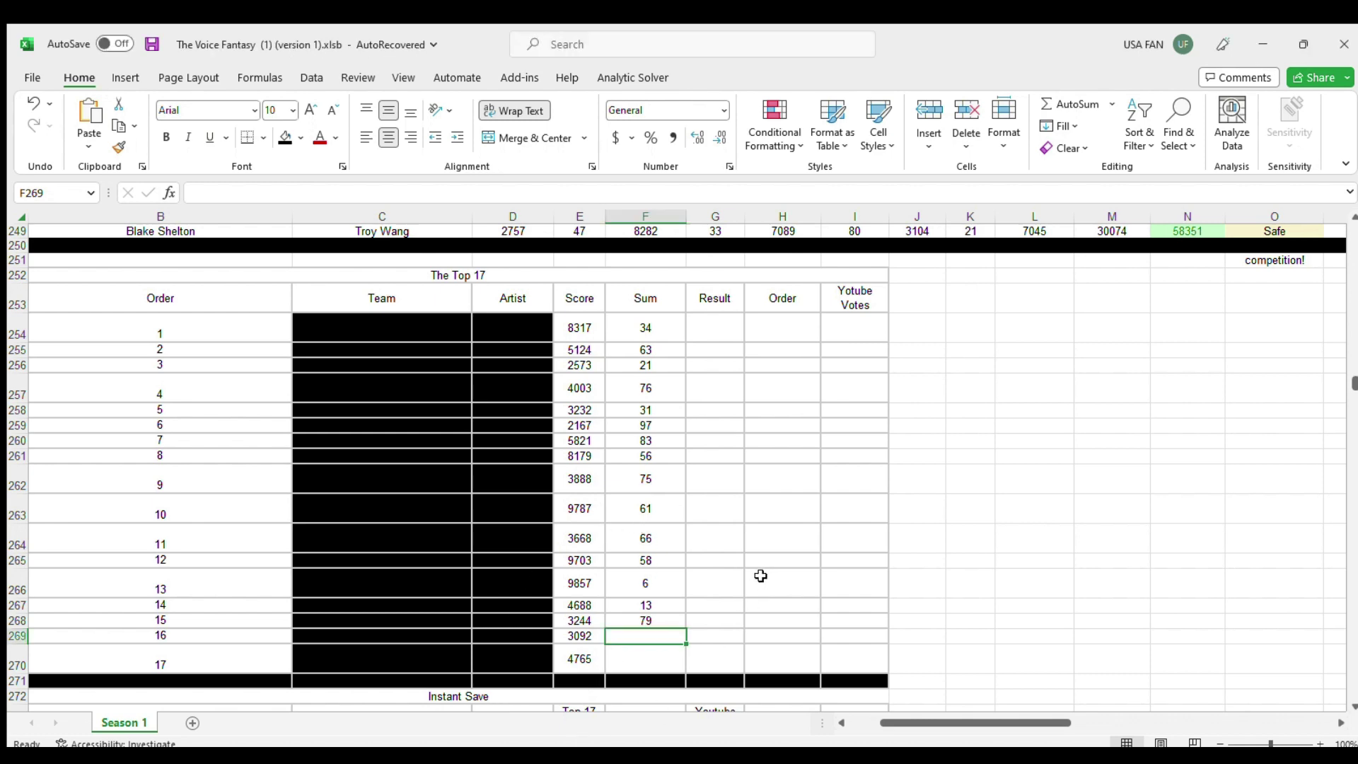
pyautogui.write('3')
pyautogui.press('BackSpace')
pyautogui.write('22')
pyautogui.press('Return')
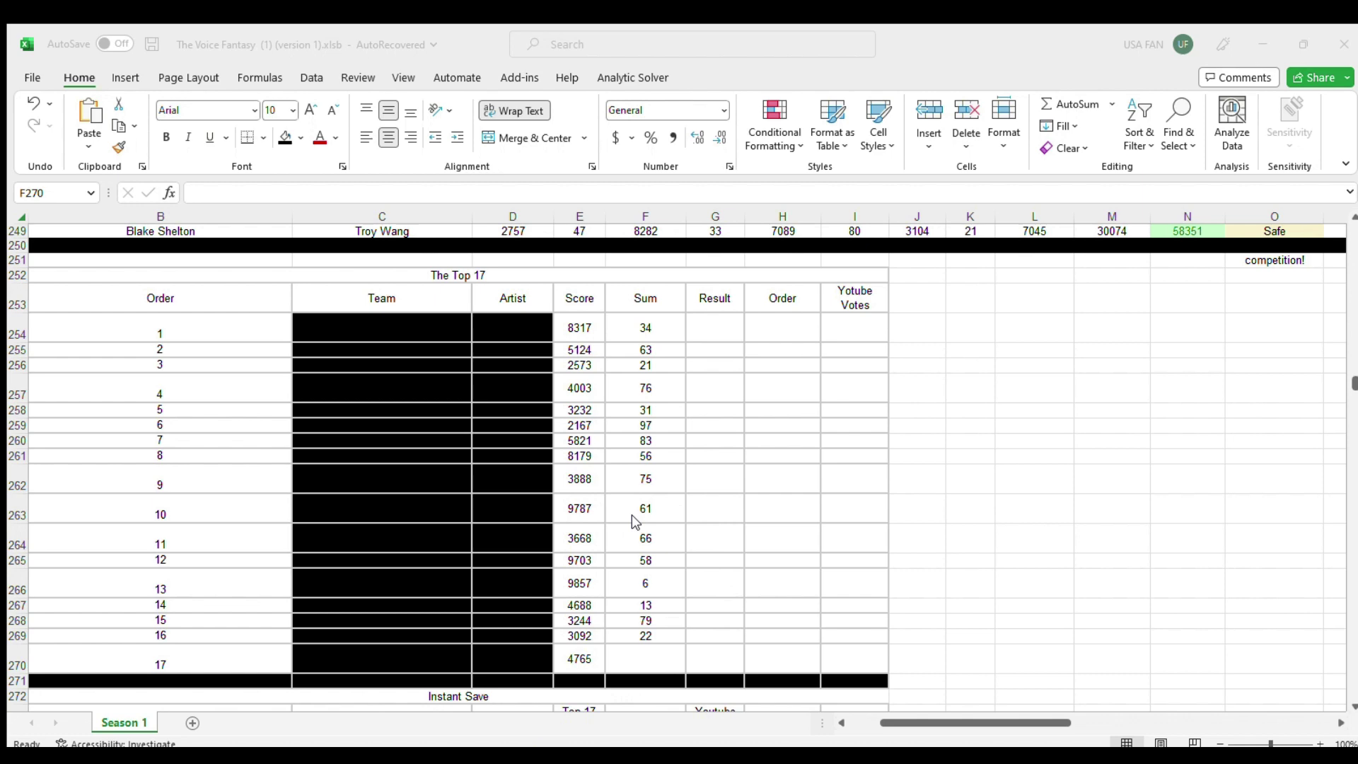
pyautogui.click(645, 668)
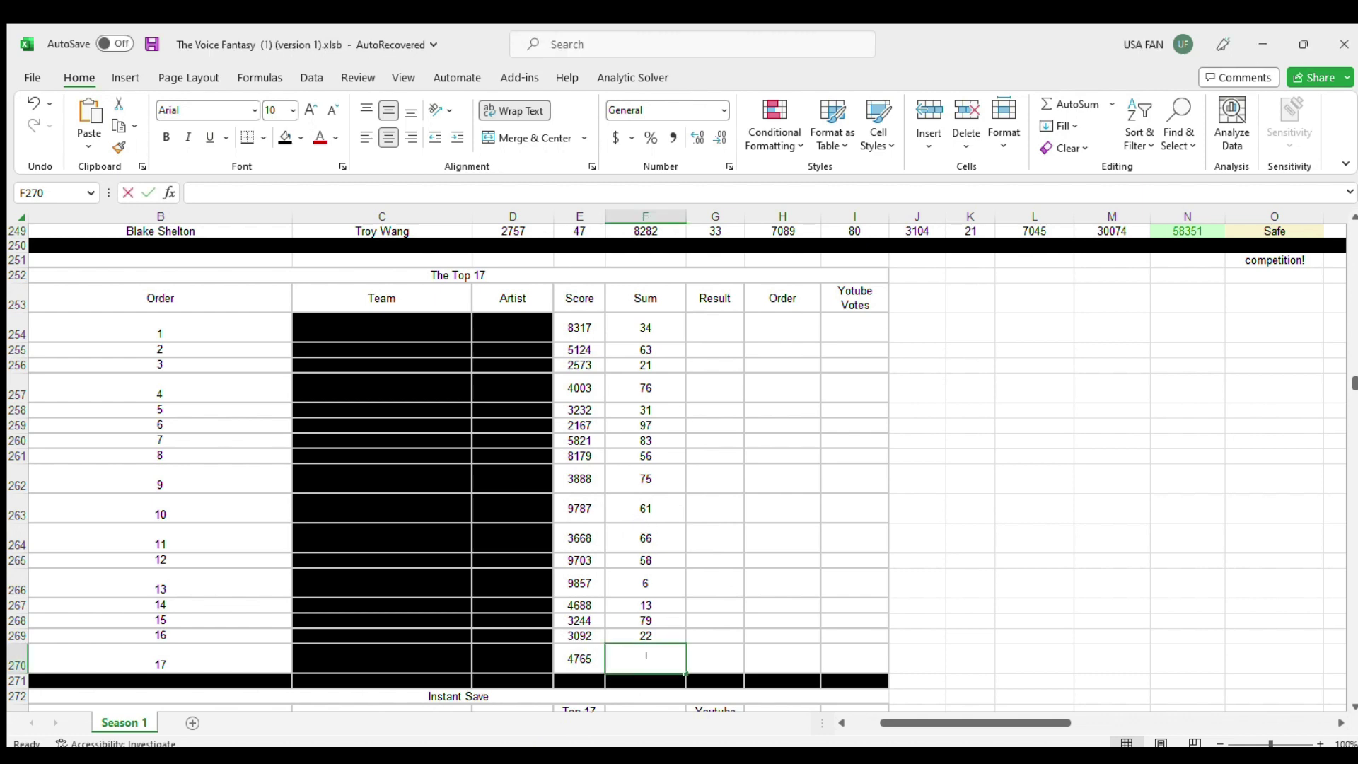
pyautogui.write('35')
pyautogui.click(715, 545)
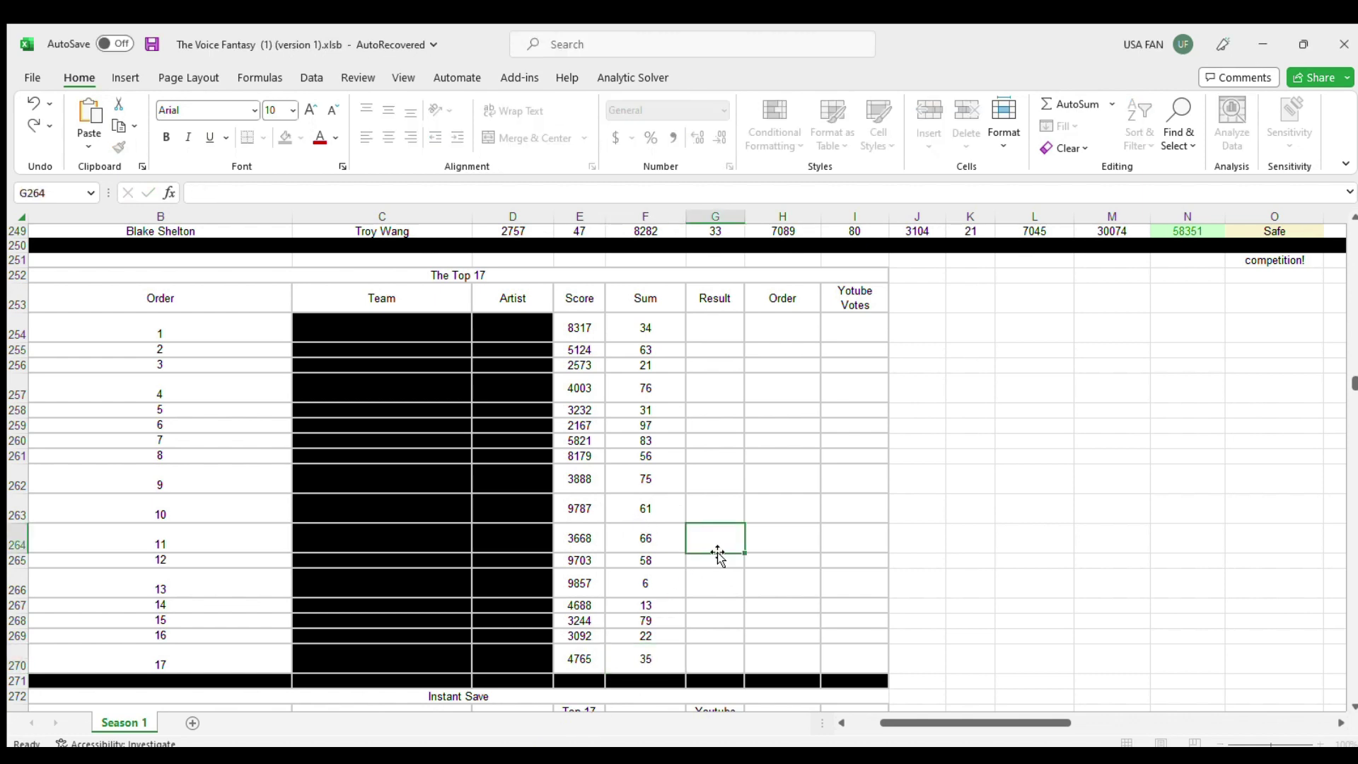
# Step: Fill the order 13 score in E266 with gold and double it with the formula =9857*2
pyautogui.click(585, 580)
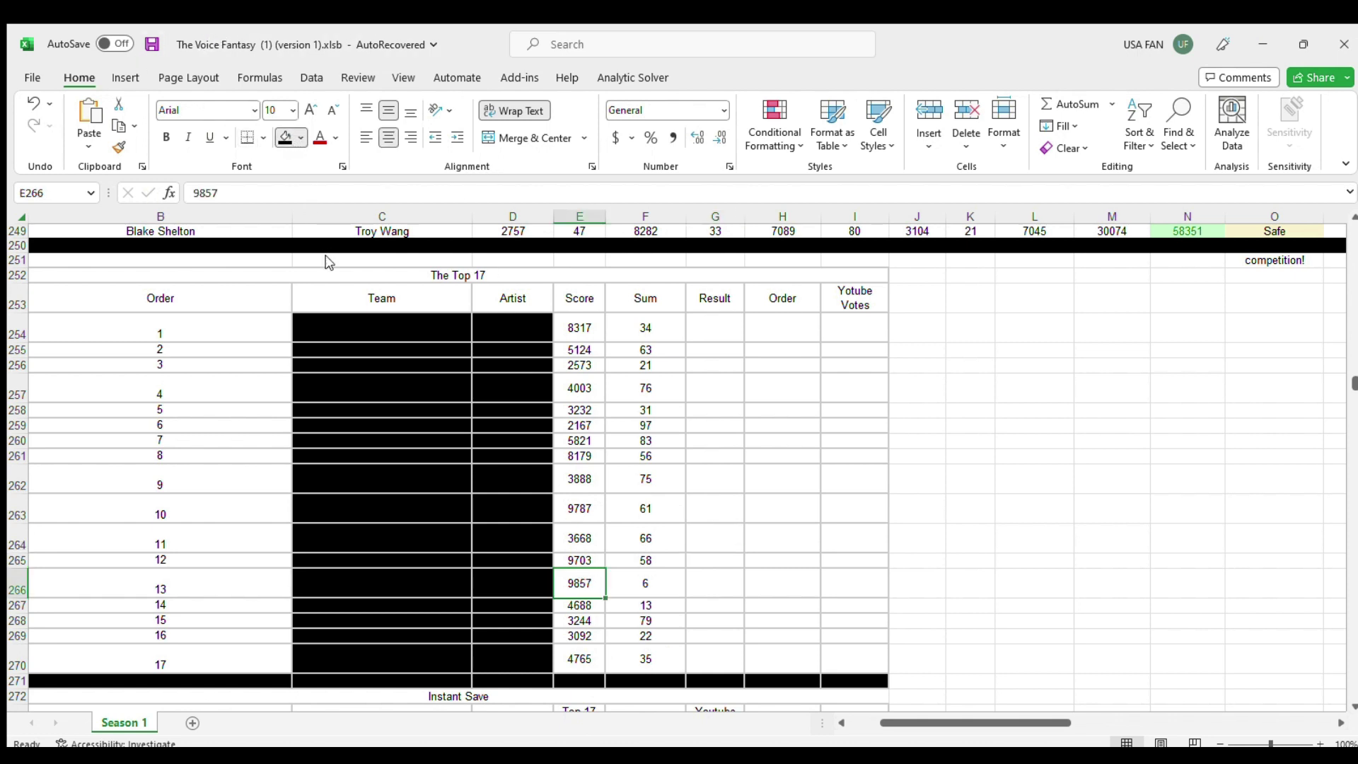
pyautogui.click(300, 293)
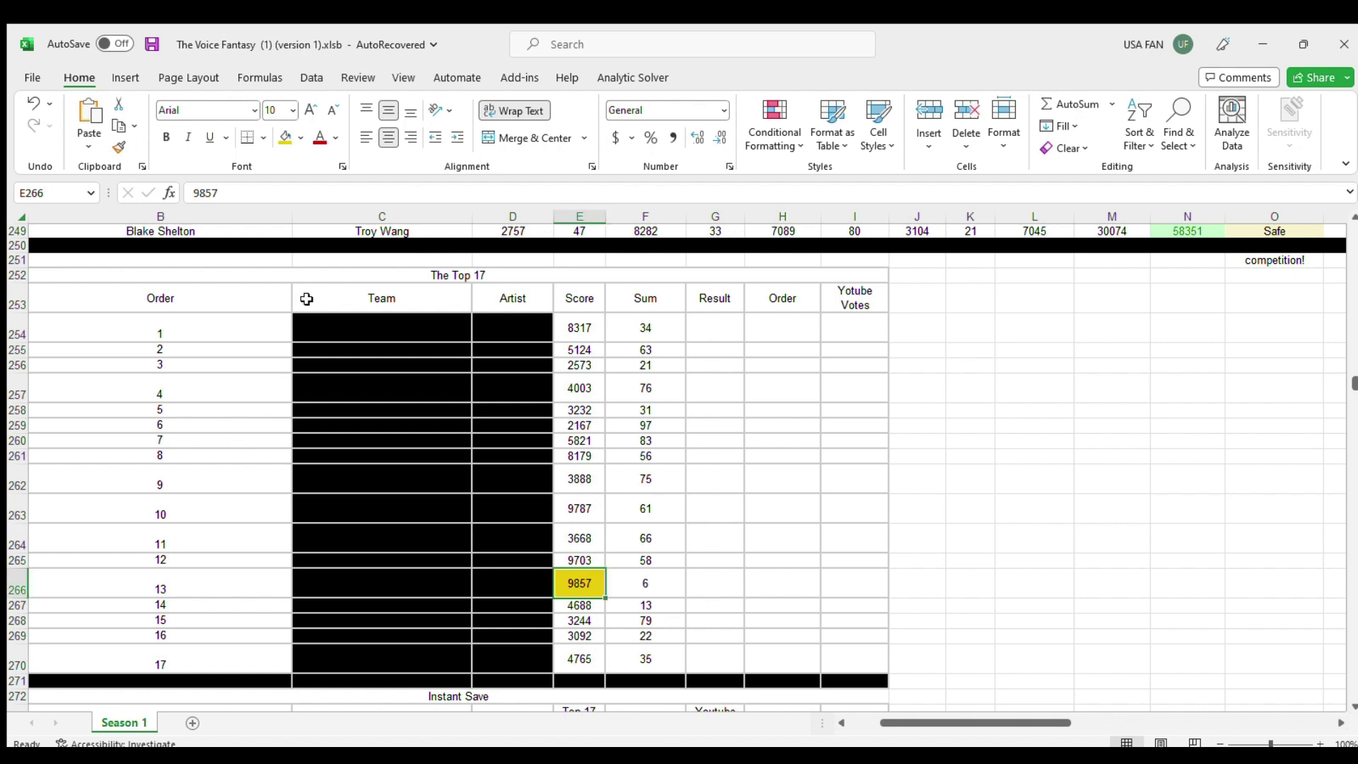
pyautogui.click(194, 196)
pyautogui.write('=')
pyautogui.click(237, 190)
pyautogui.write('*2')
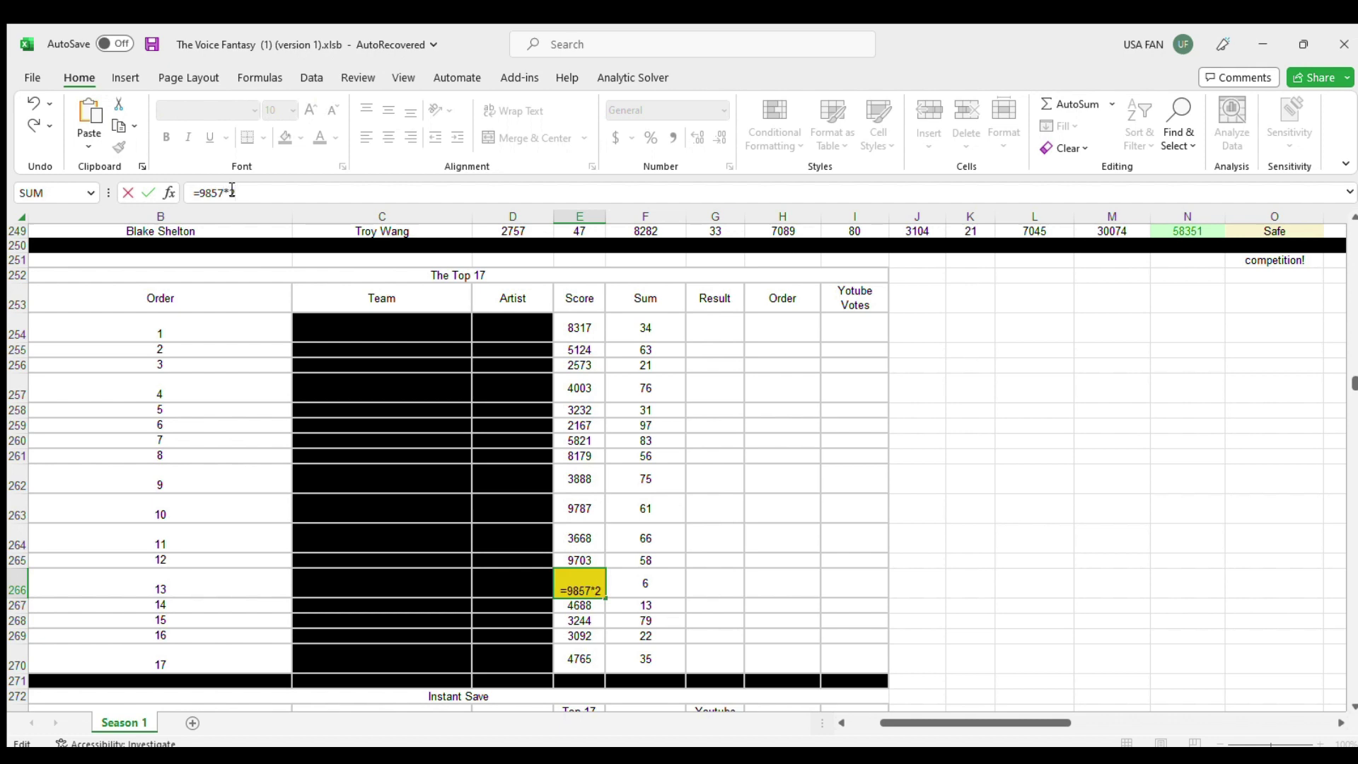
pyautogui.press('Return')
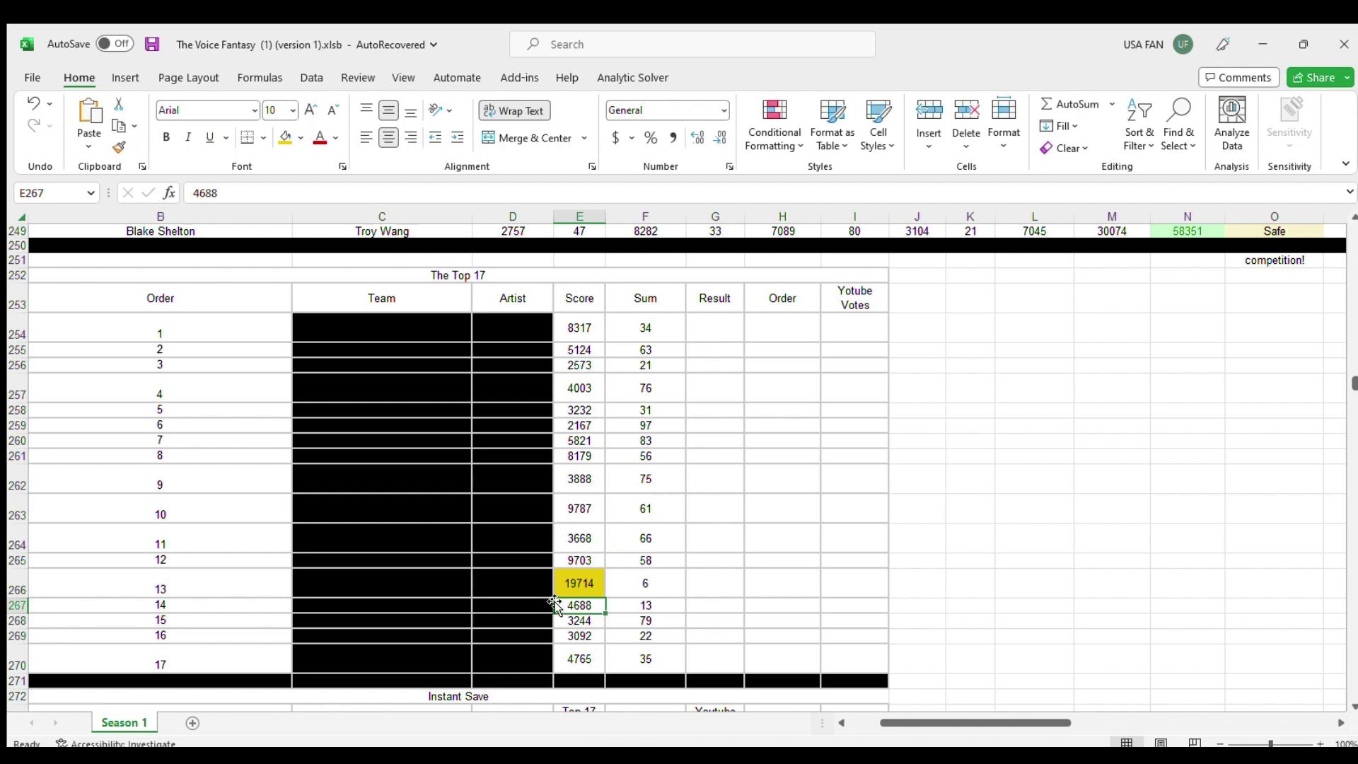
# Step: Switch to the YouTube Community page in the browser and read the poll results for Teams Kelly, Niall, Blake and Adam
pyautogui.click(672, 548)
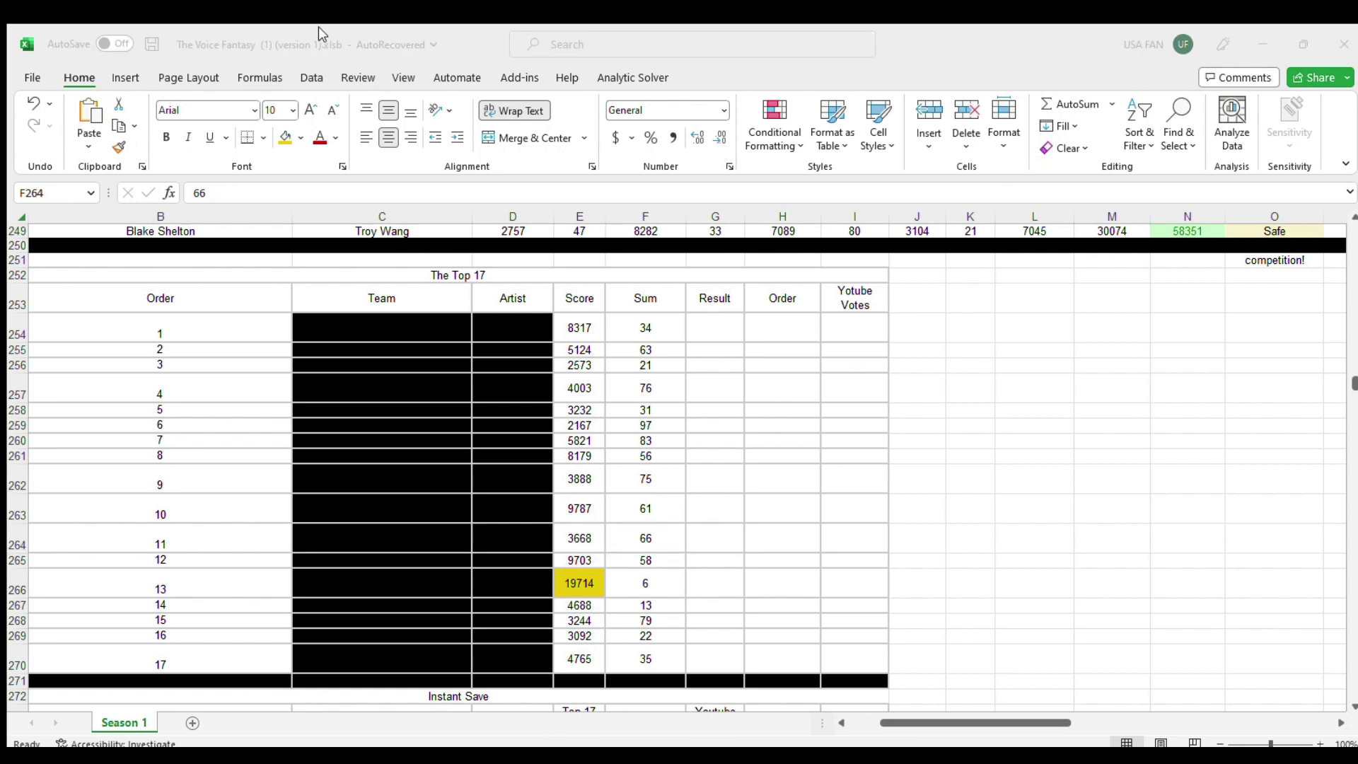
pyautogui.click(921, 379)
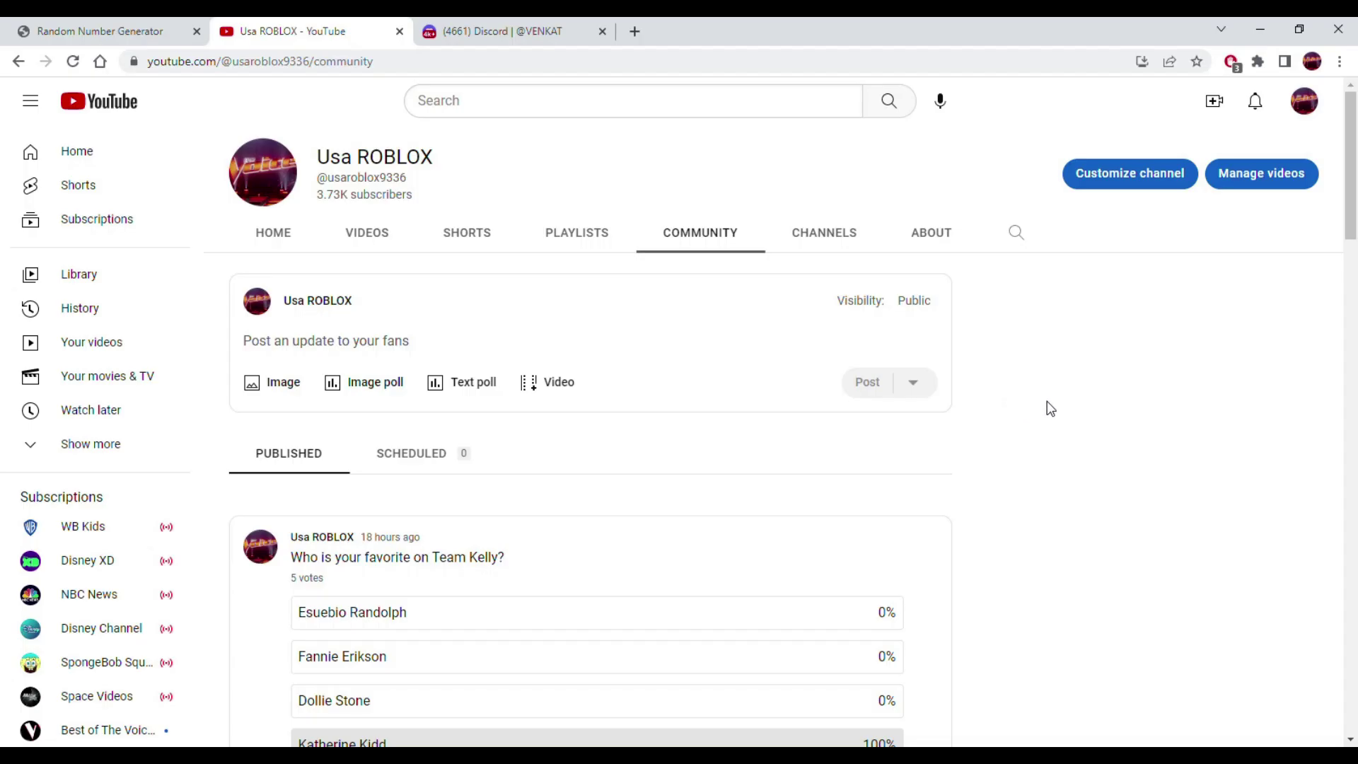
pyautogui.scroll(-2, 1015, 445)
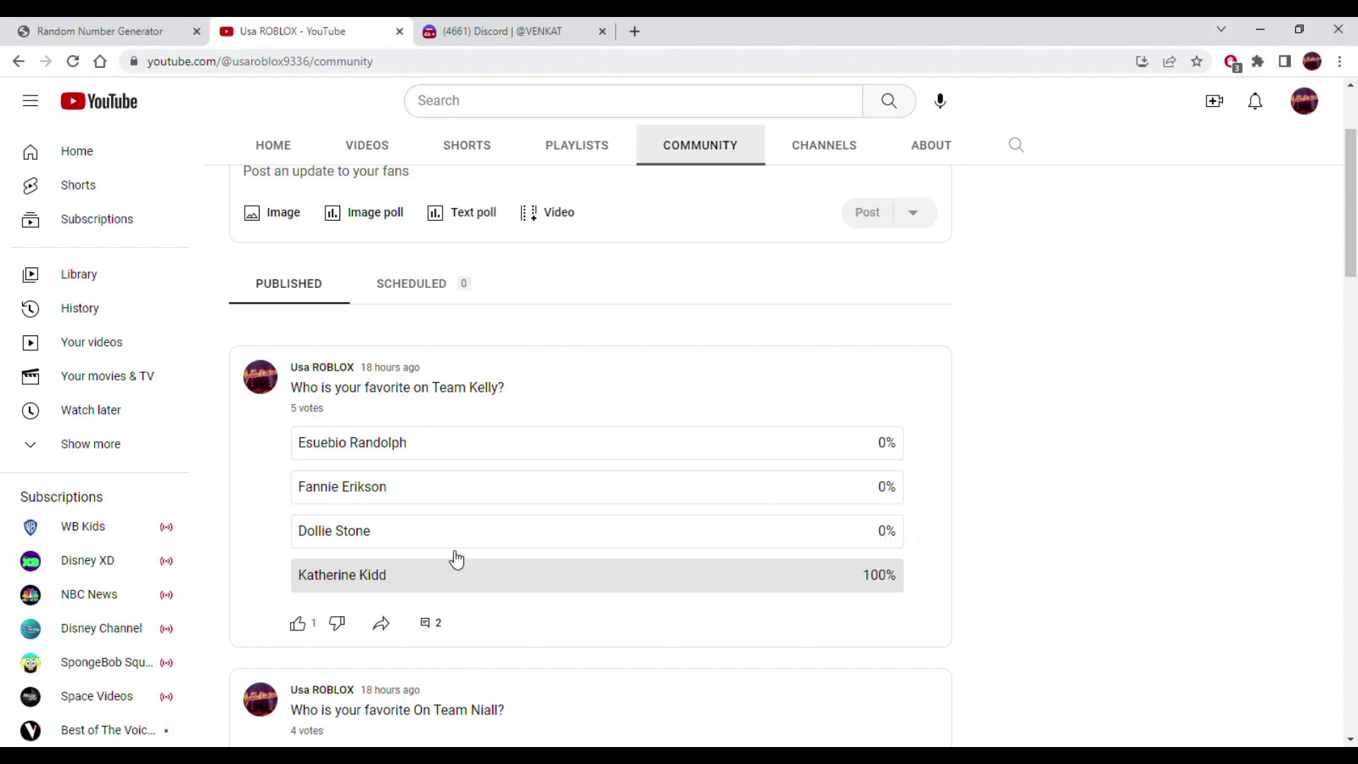
pyautogui.scroll(-3, 470, 512)
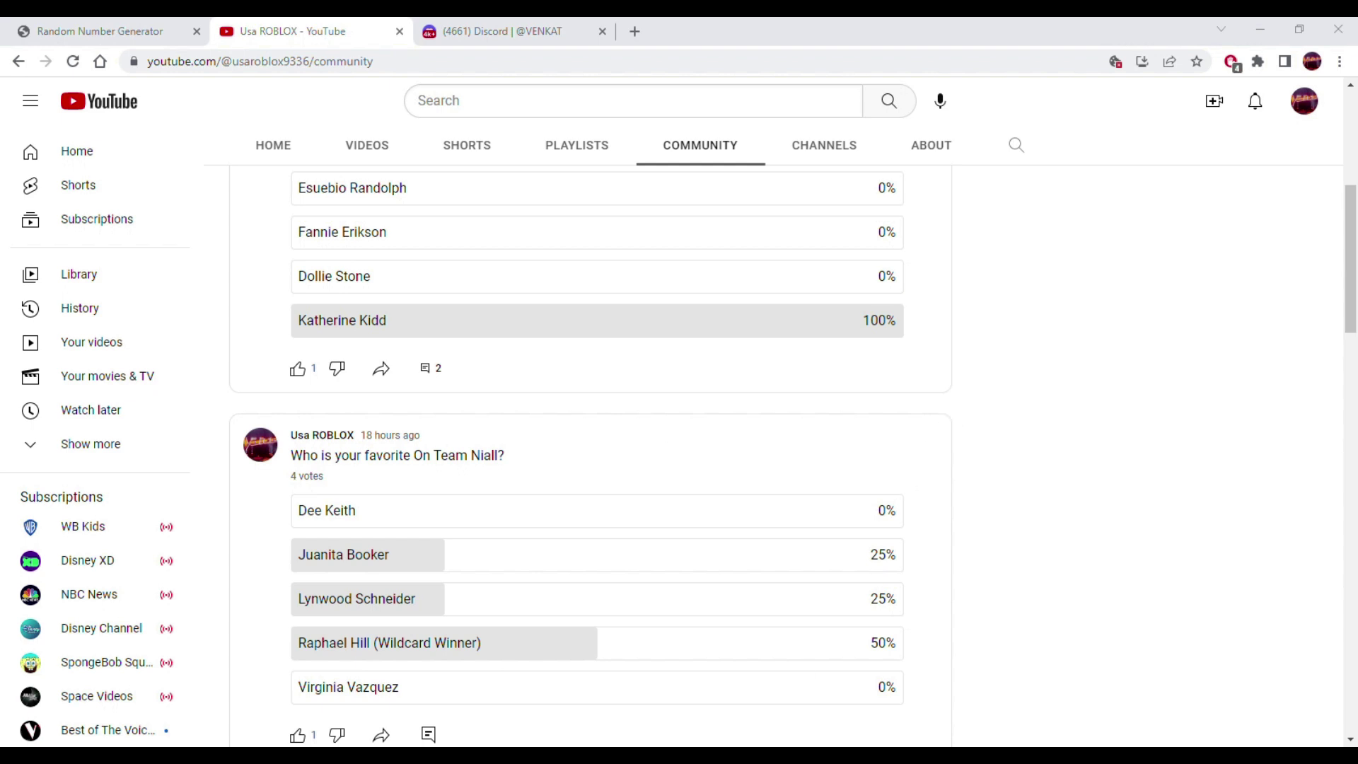
pyautogui.scroll(-2, 513, 570)
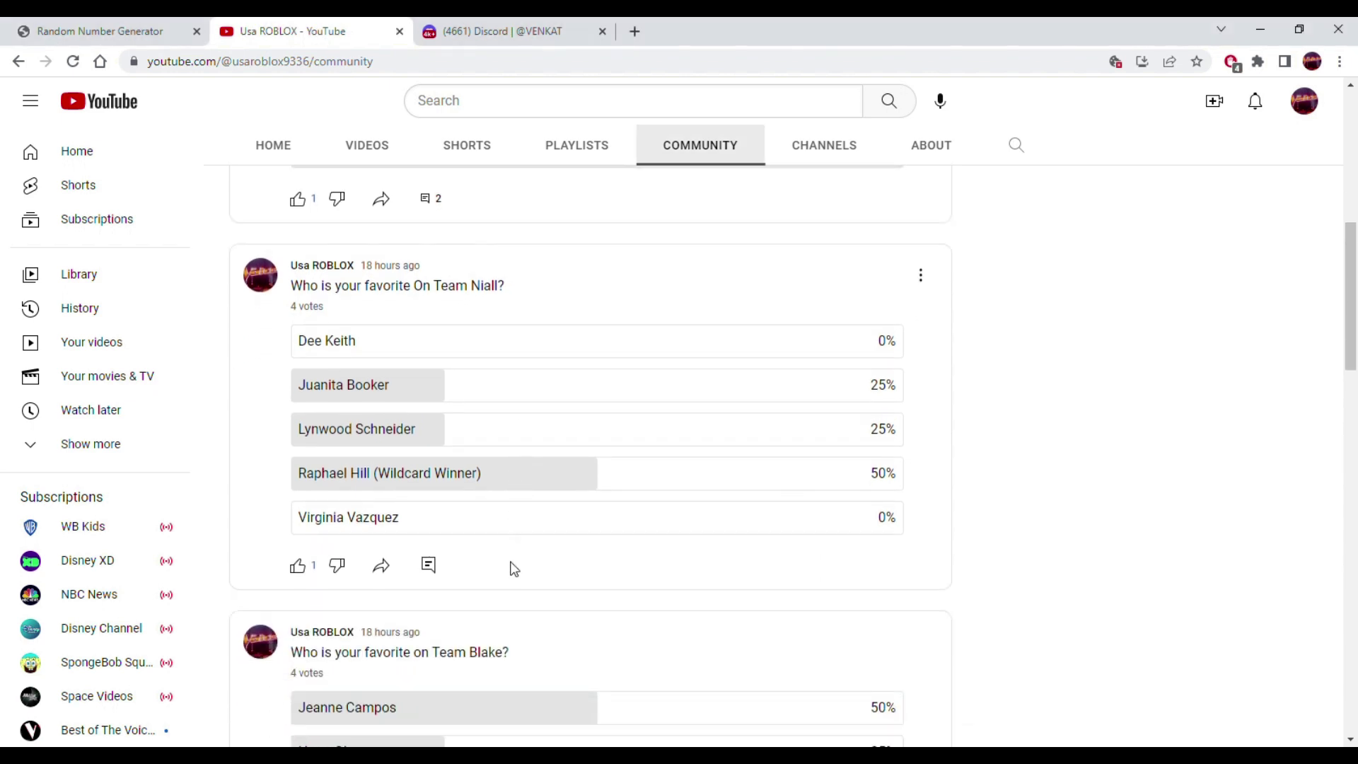
pyautogui.scroll(-1, 514, 570)
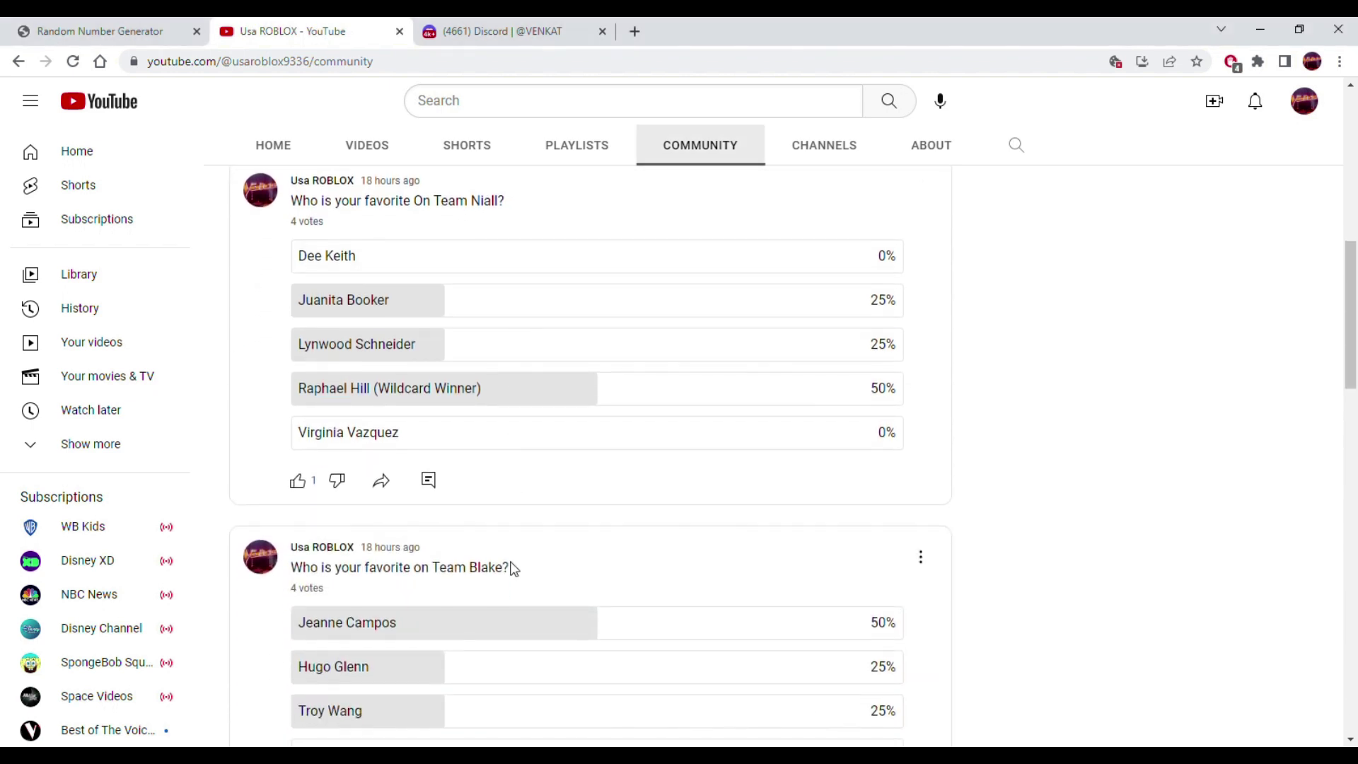
pyautogui.scroll(-1, 512, 570)
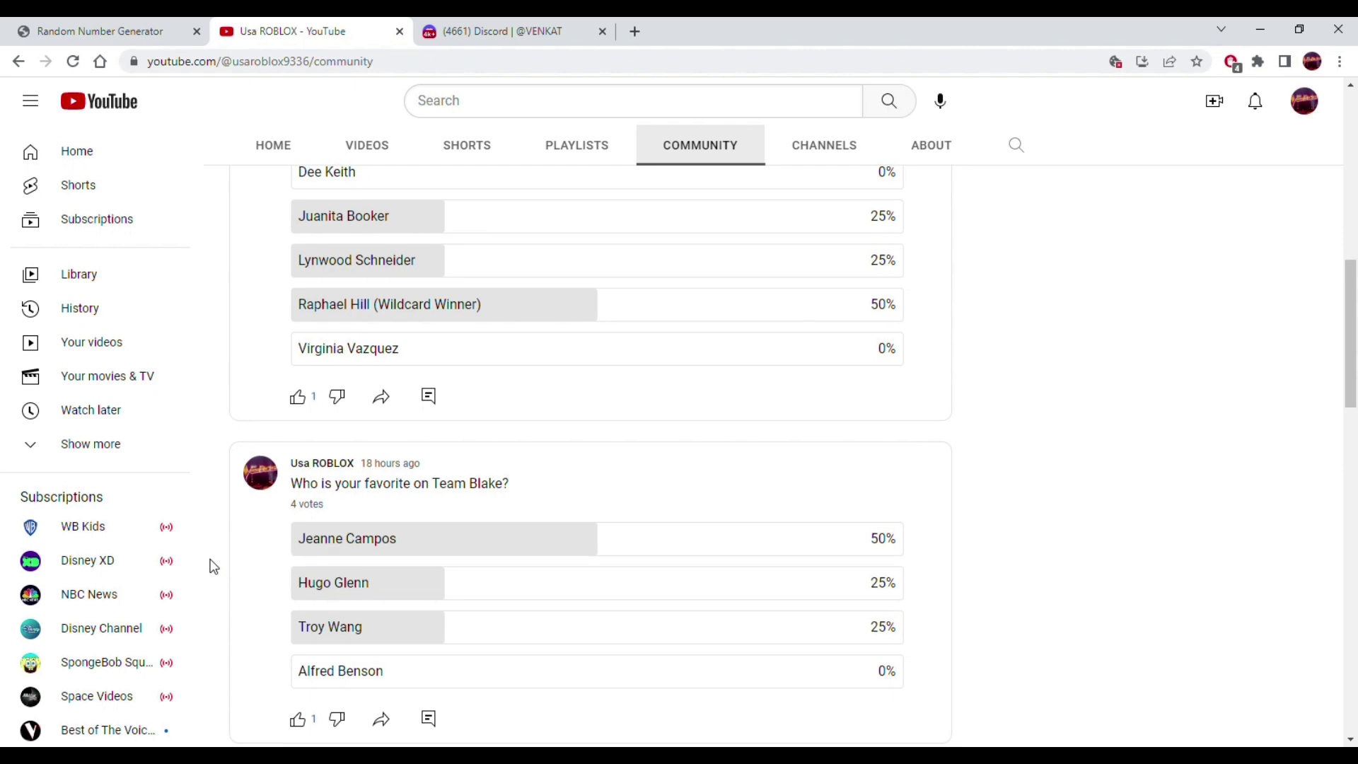
pyautogui.scroll(8, 213, 566)
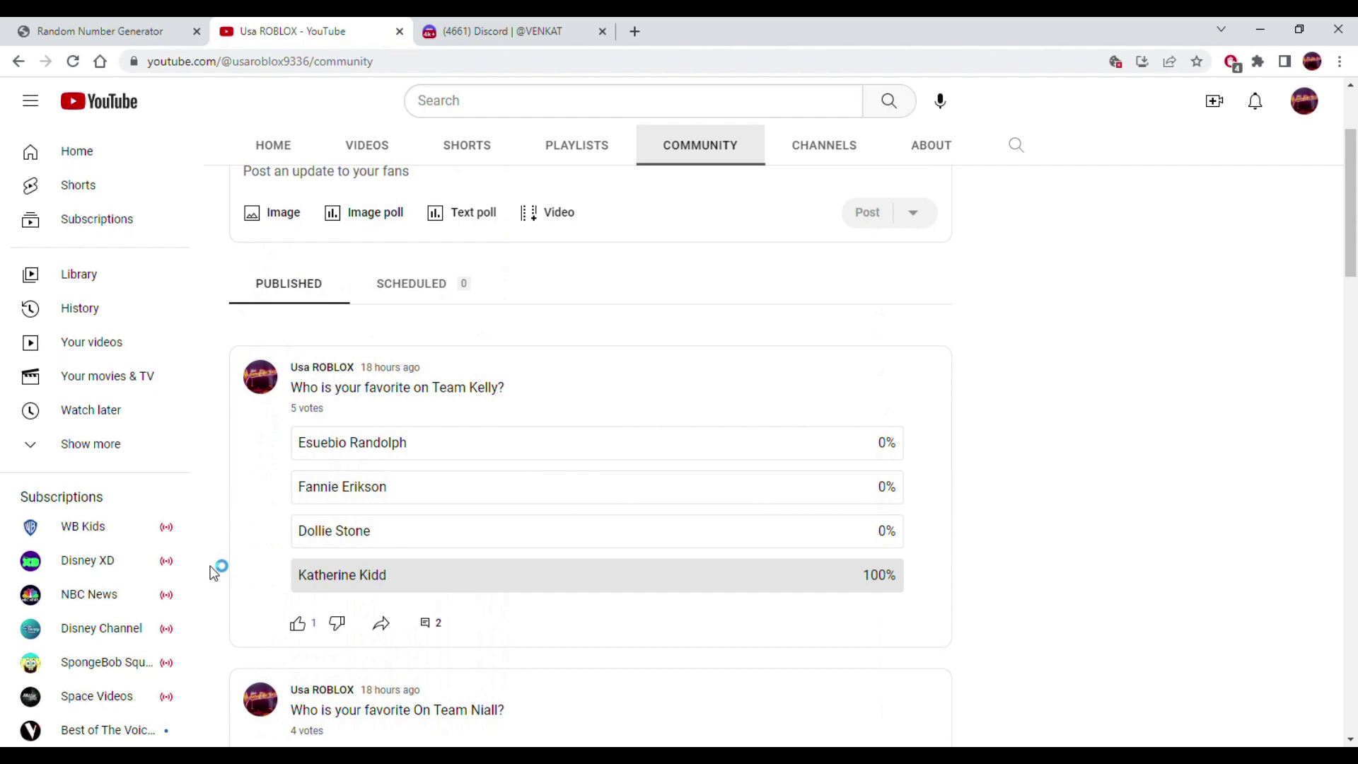
pyautogui.scroll(-13, 213, 569)
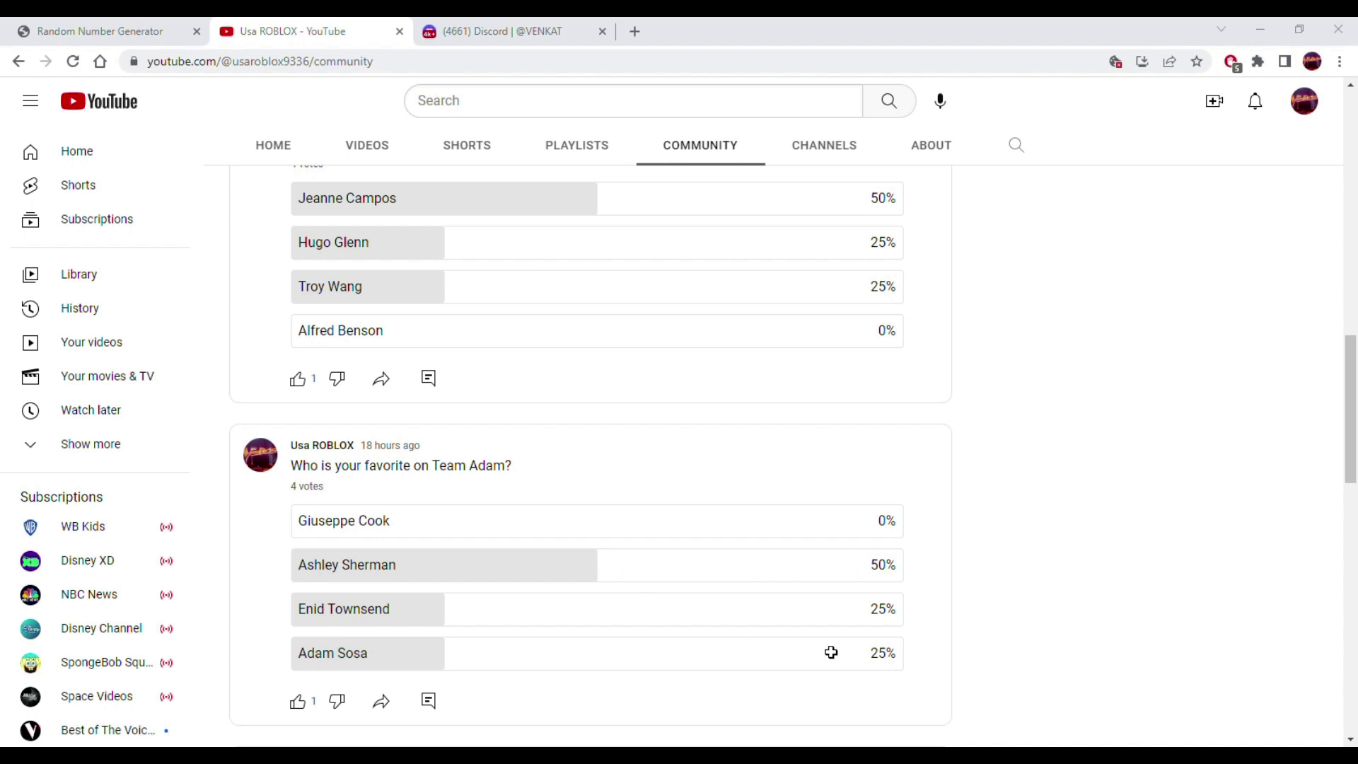
# Step: Switch back to Excel and enter the note "I did forget to add the apple vote, so the results may be different" in G251
pyautogui.hotkey('alt', 'Tab')
pyautogui.hotkey('alt', 'Tab')
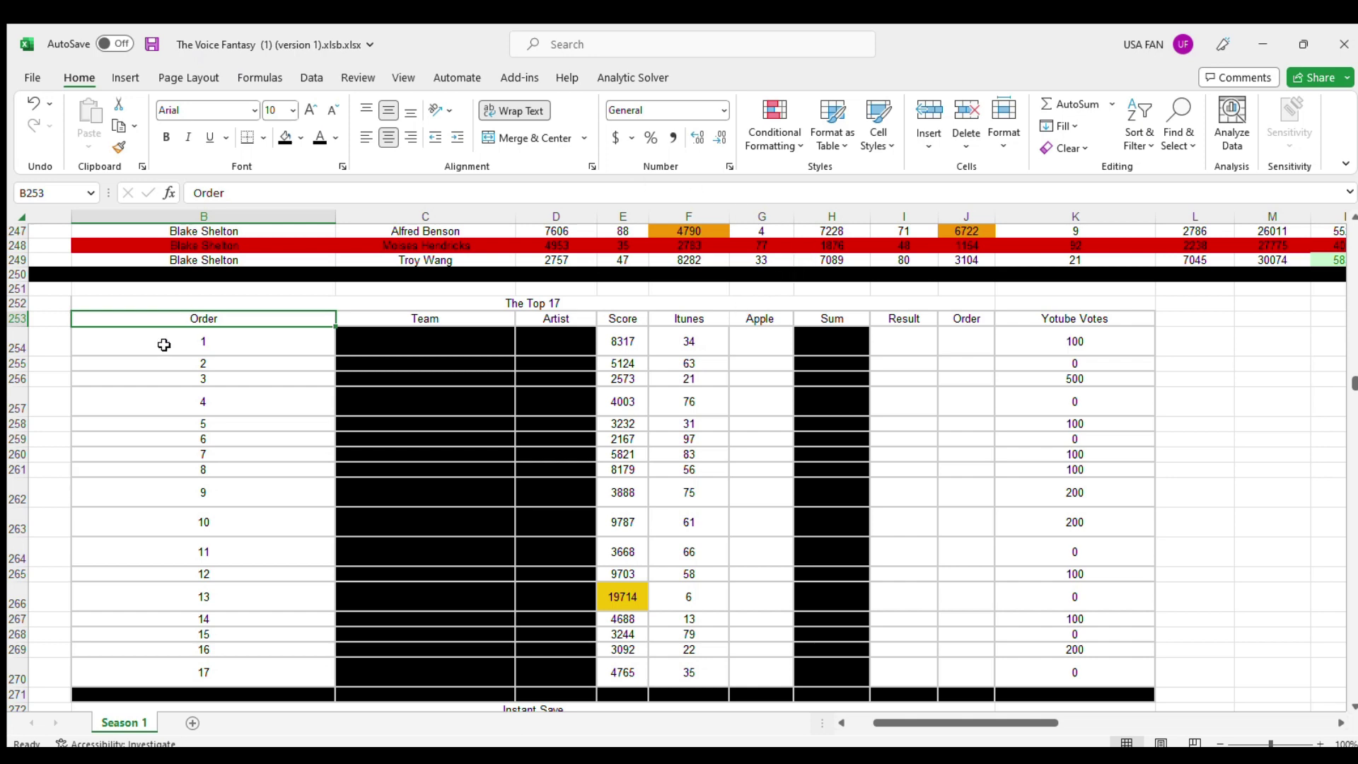
pyautogui.click(751, 315)
pyautogui.click(761, 289)
pyautogui.write('I did')
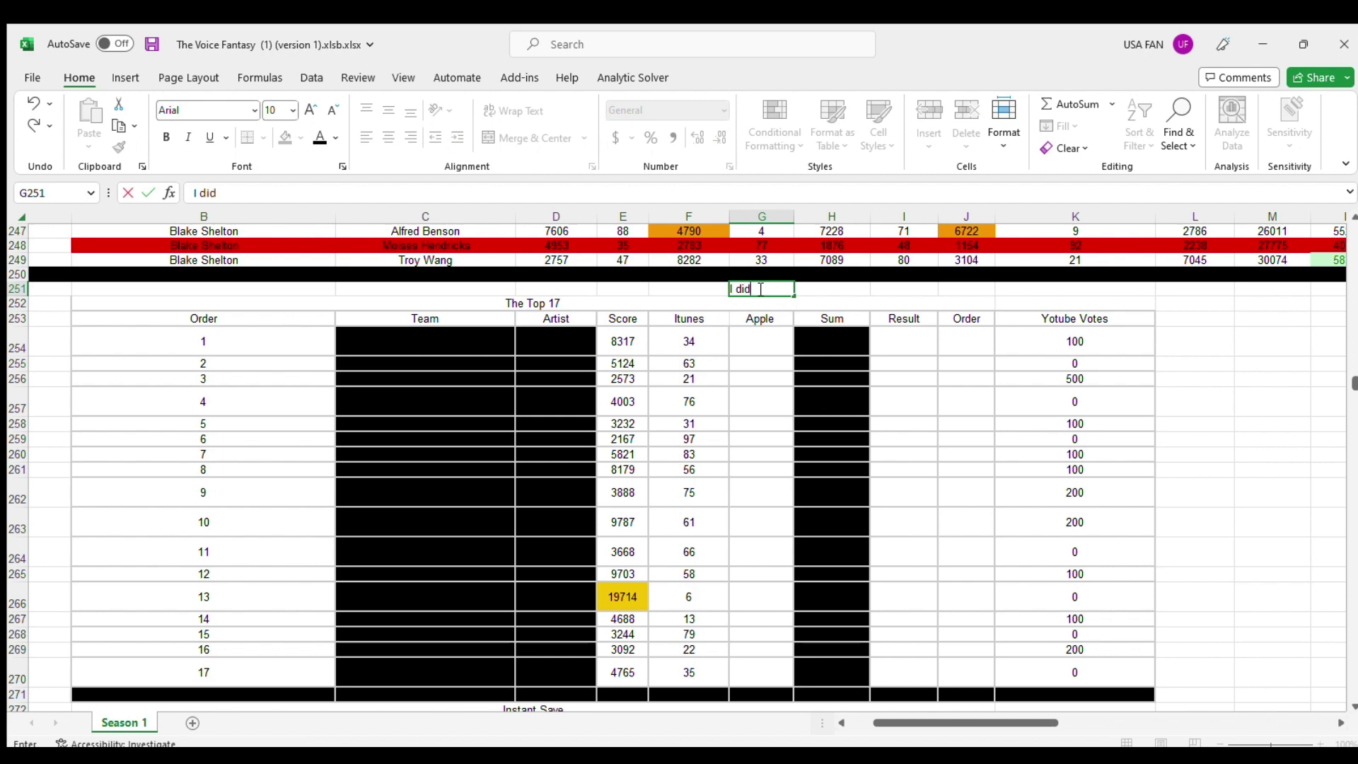
pyautogui.write(' forget to ad')
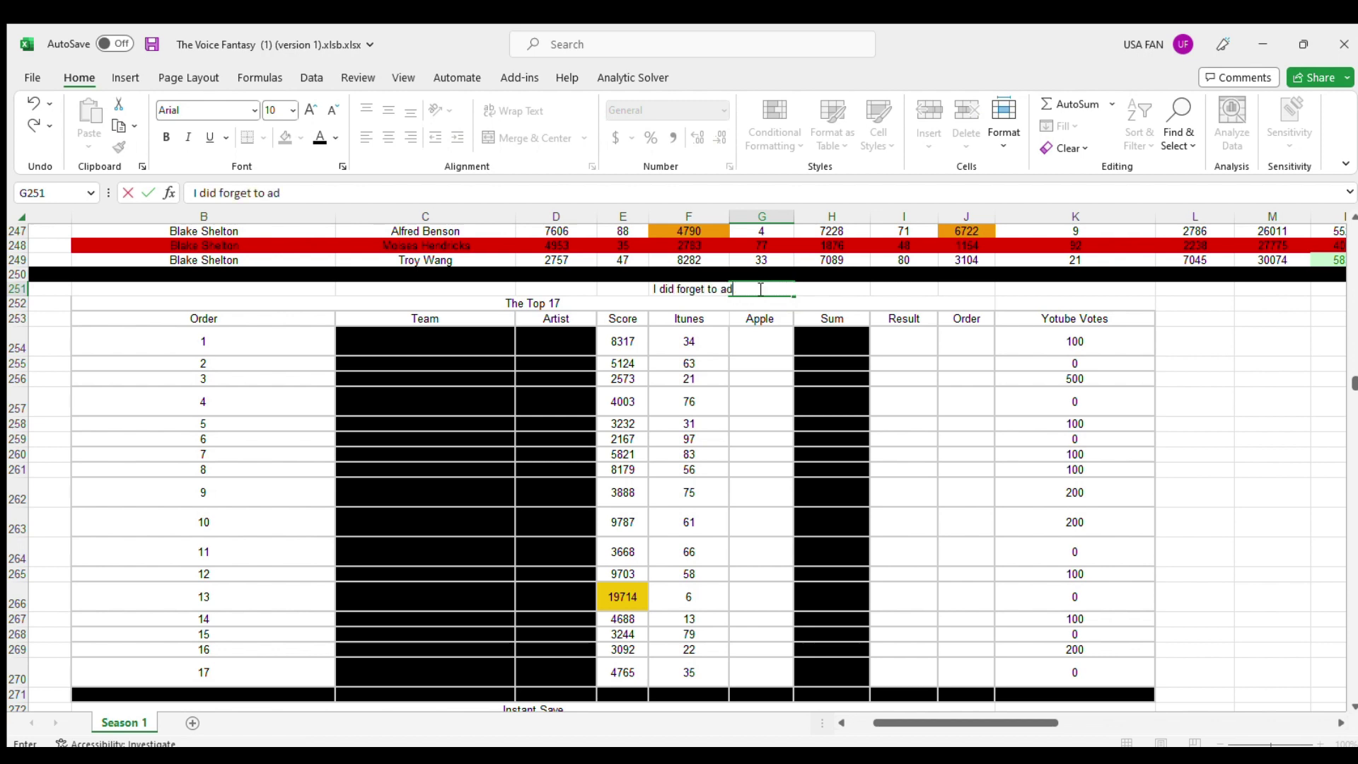
pyautogui.write('d the apple vote, so the re')
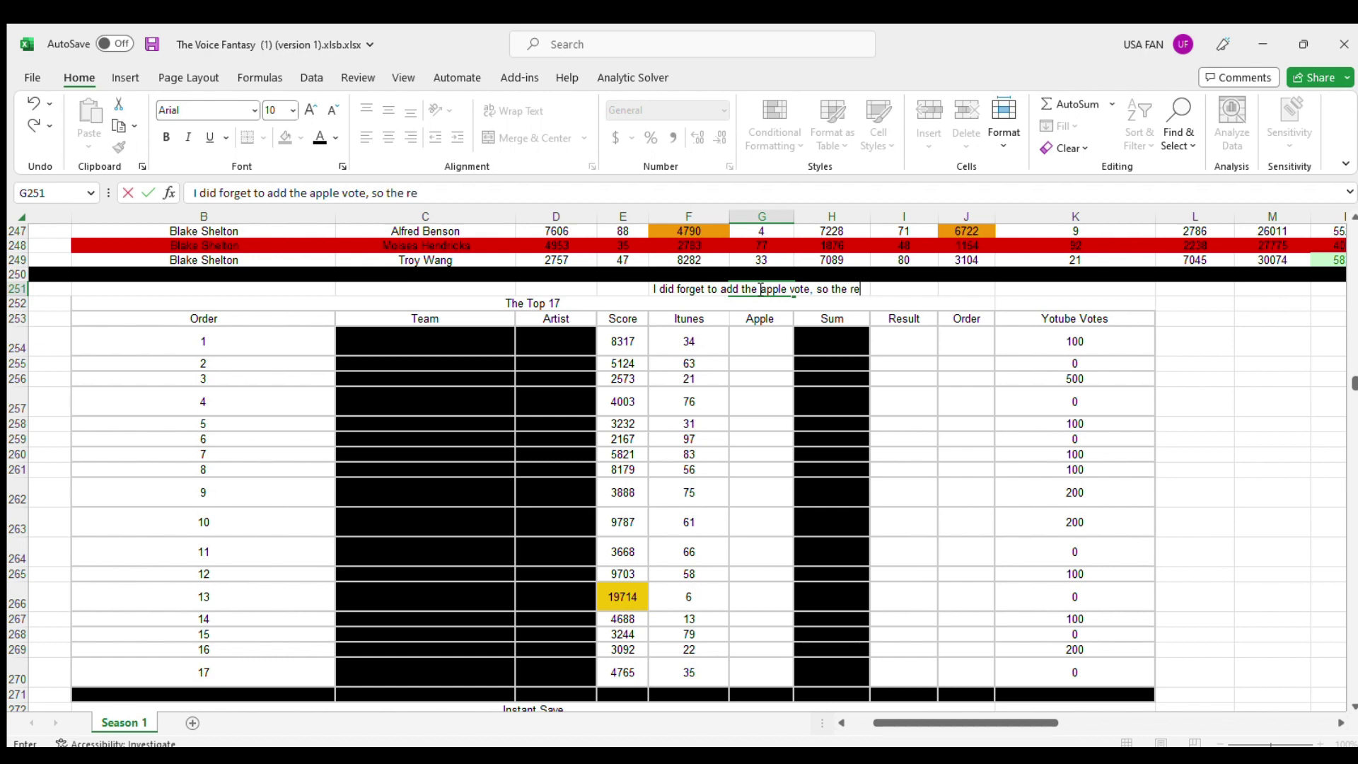
pyautogui.write('sults mo')
pyautogui.write('y be different')
pyautogui.press('Return')
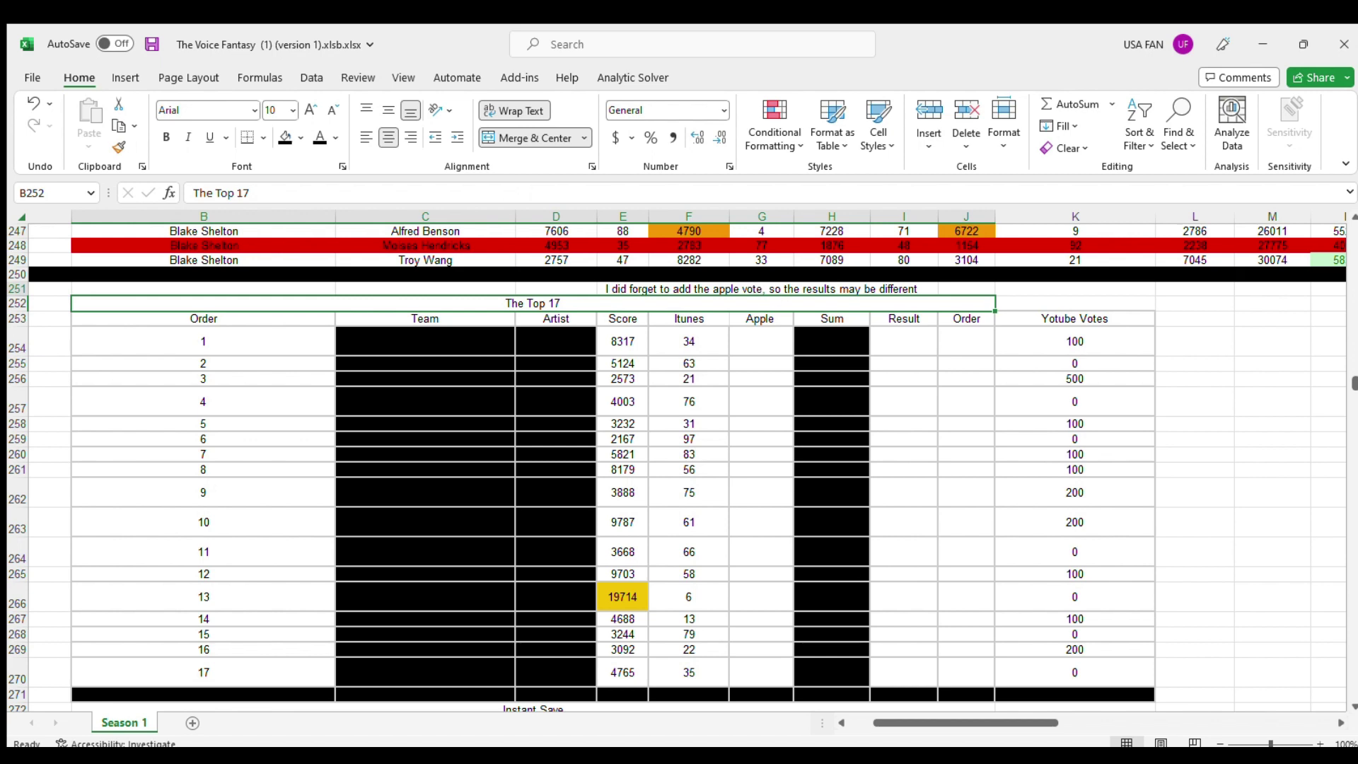
# Step: Paste the Apple votes 2335 in G254 and 8235 in G255 for orders 1 and 2, taken from the other window
pyautogui.hotkey('alt', 'Tab')
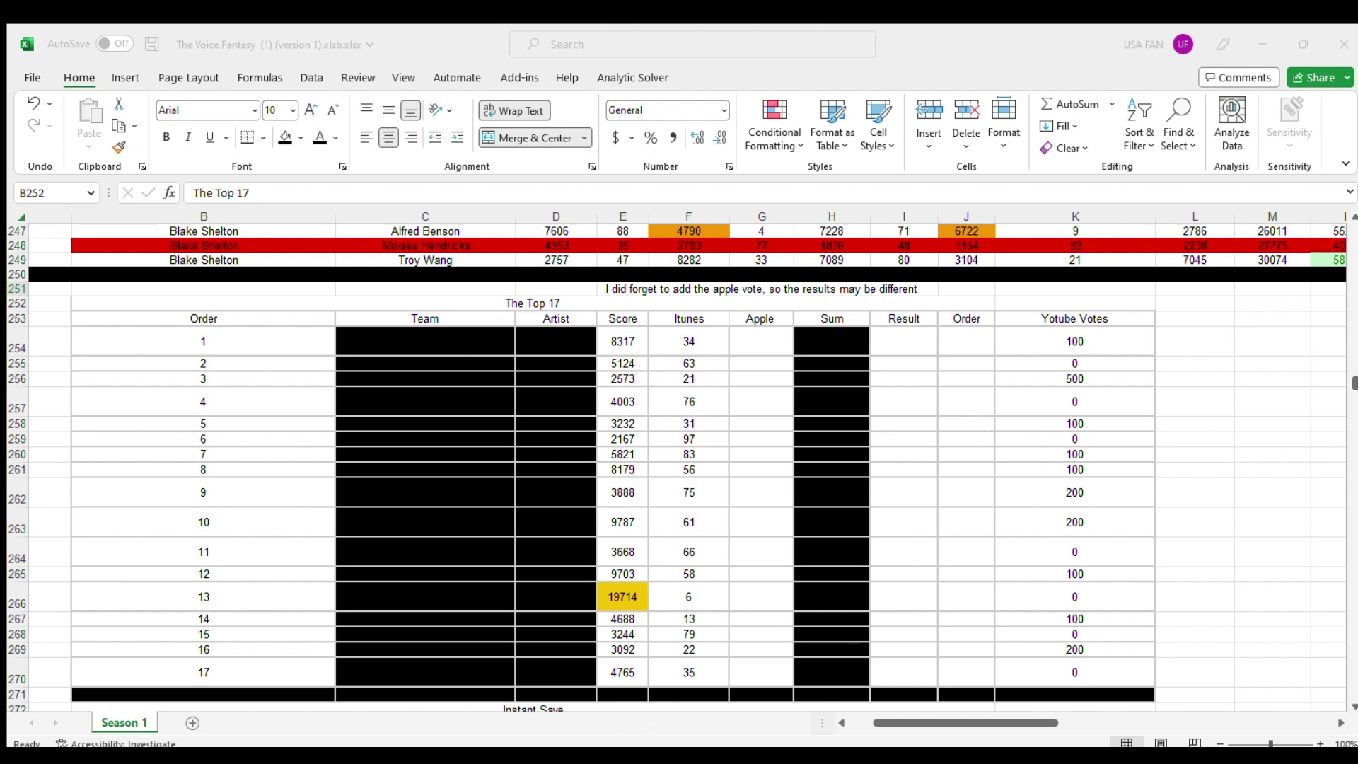
pyautogui.click(746, 340)
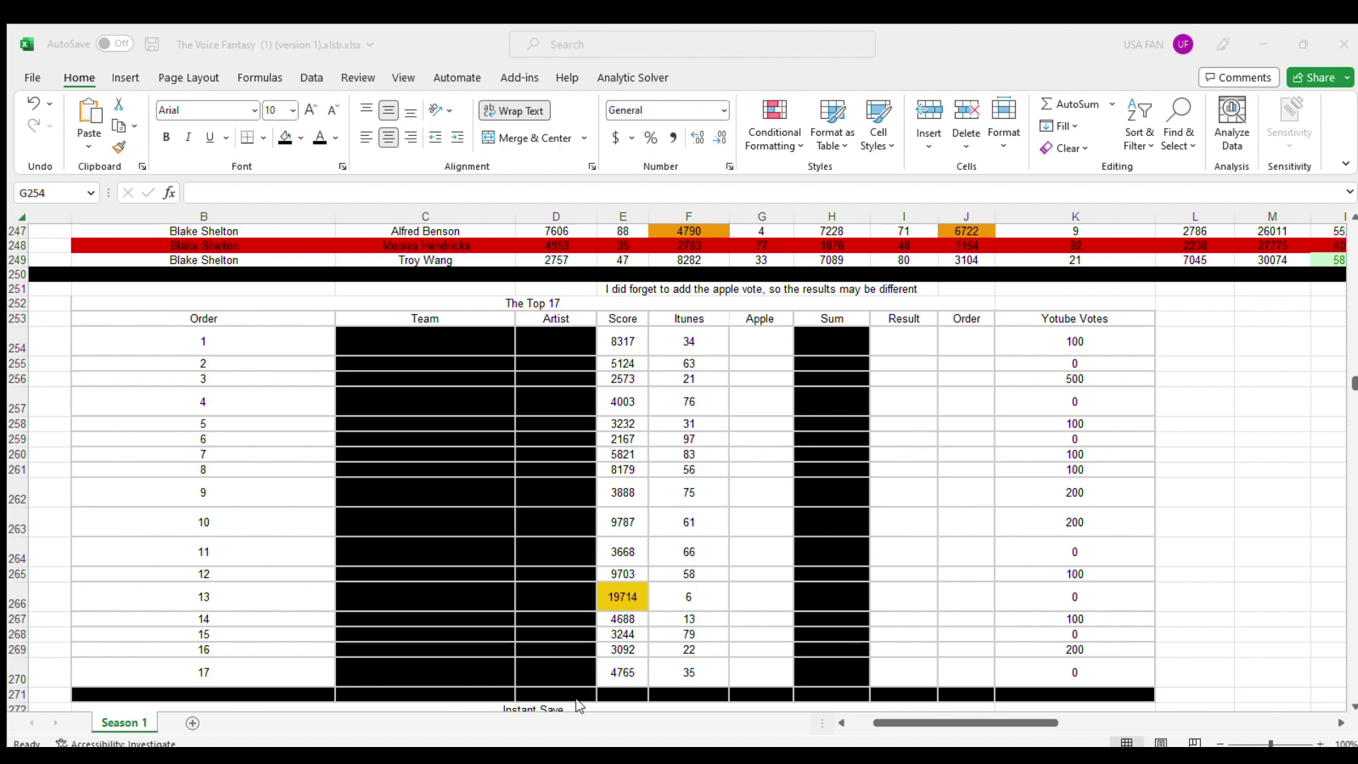
pyautogui.click(812, 409)
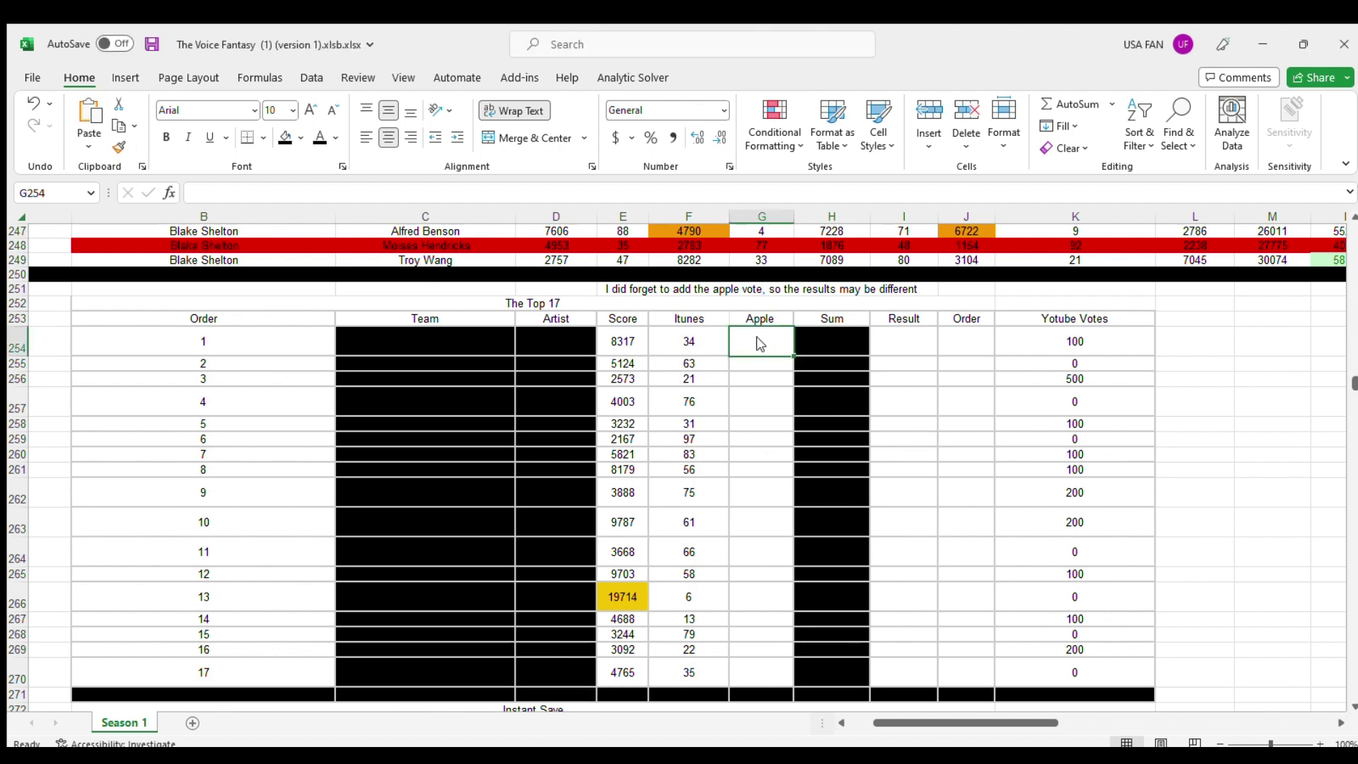
pyautogui.write('2335')
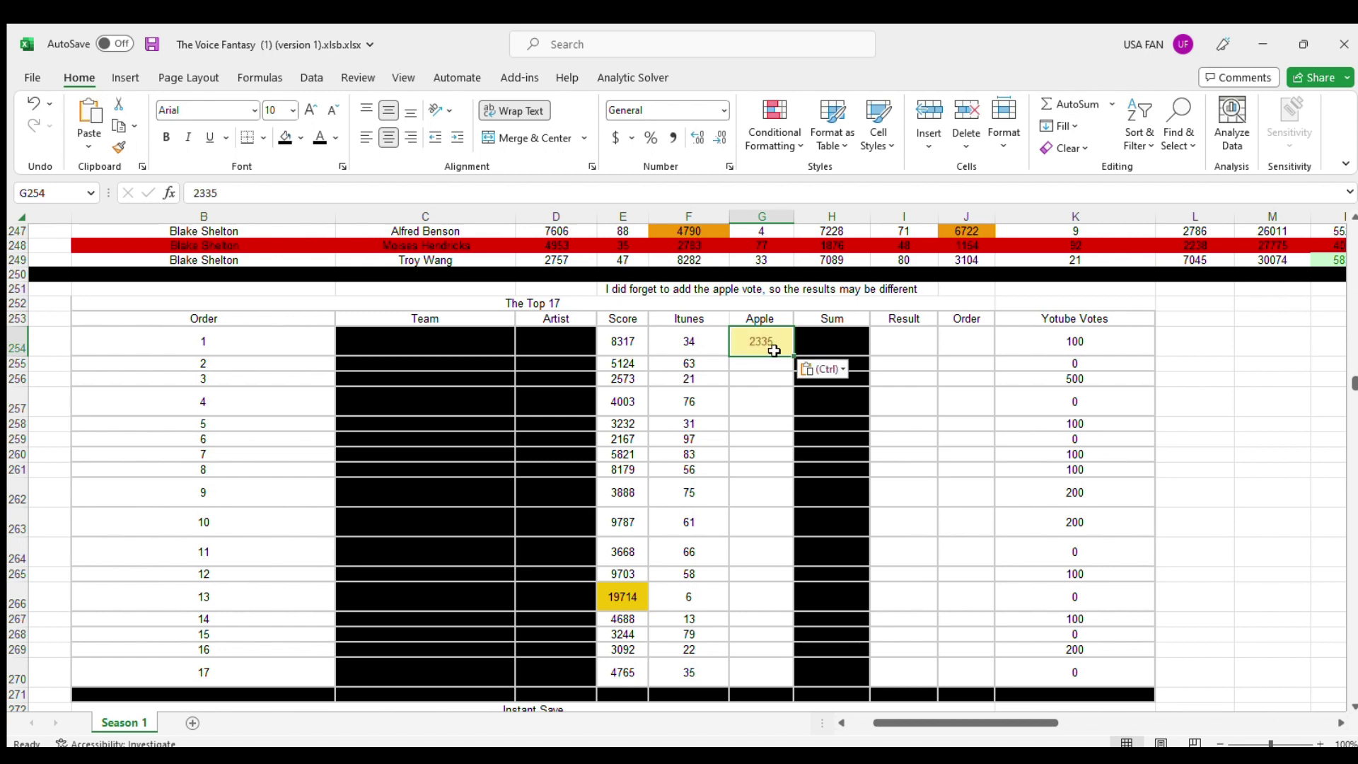
pyautogui.click(752, 363)
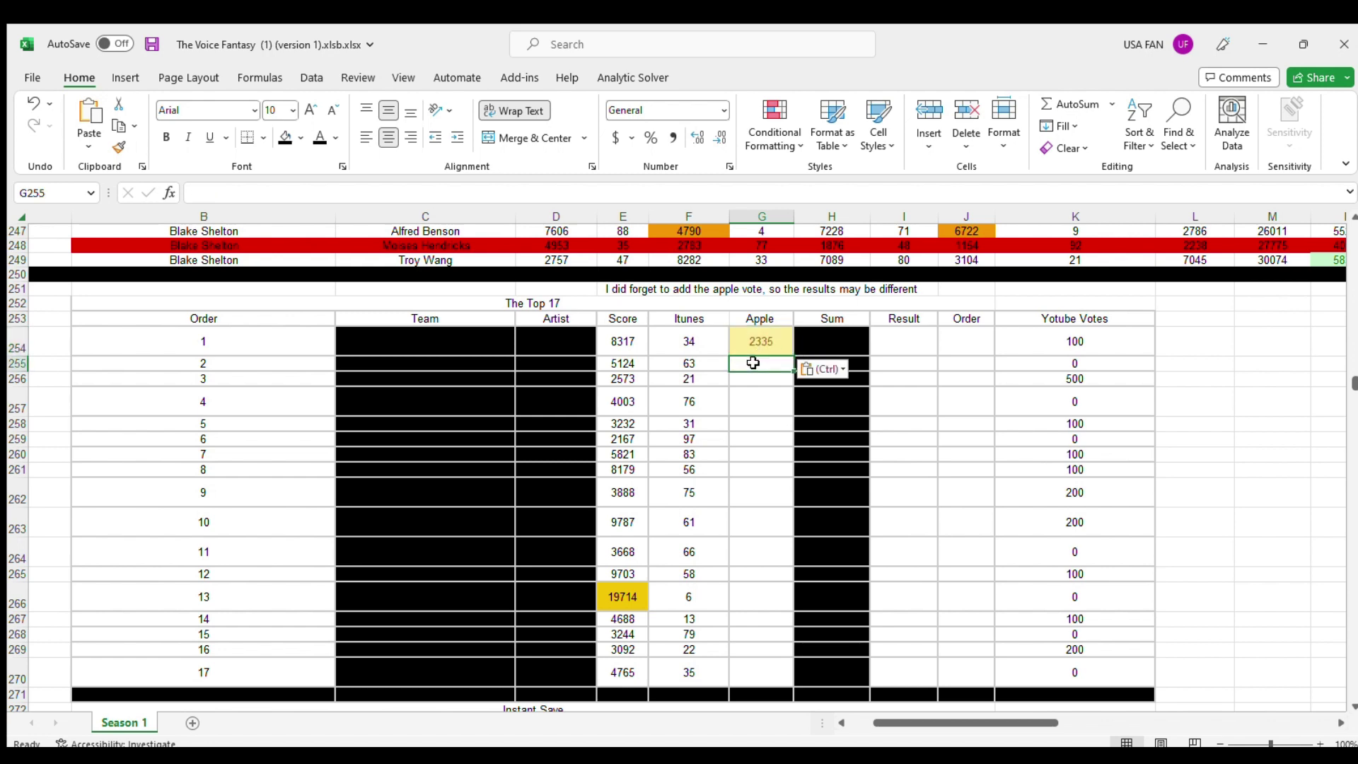
pyautogui.hotkey('alt', 'Tab')
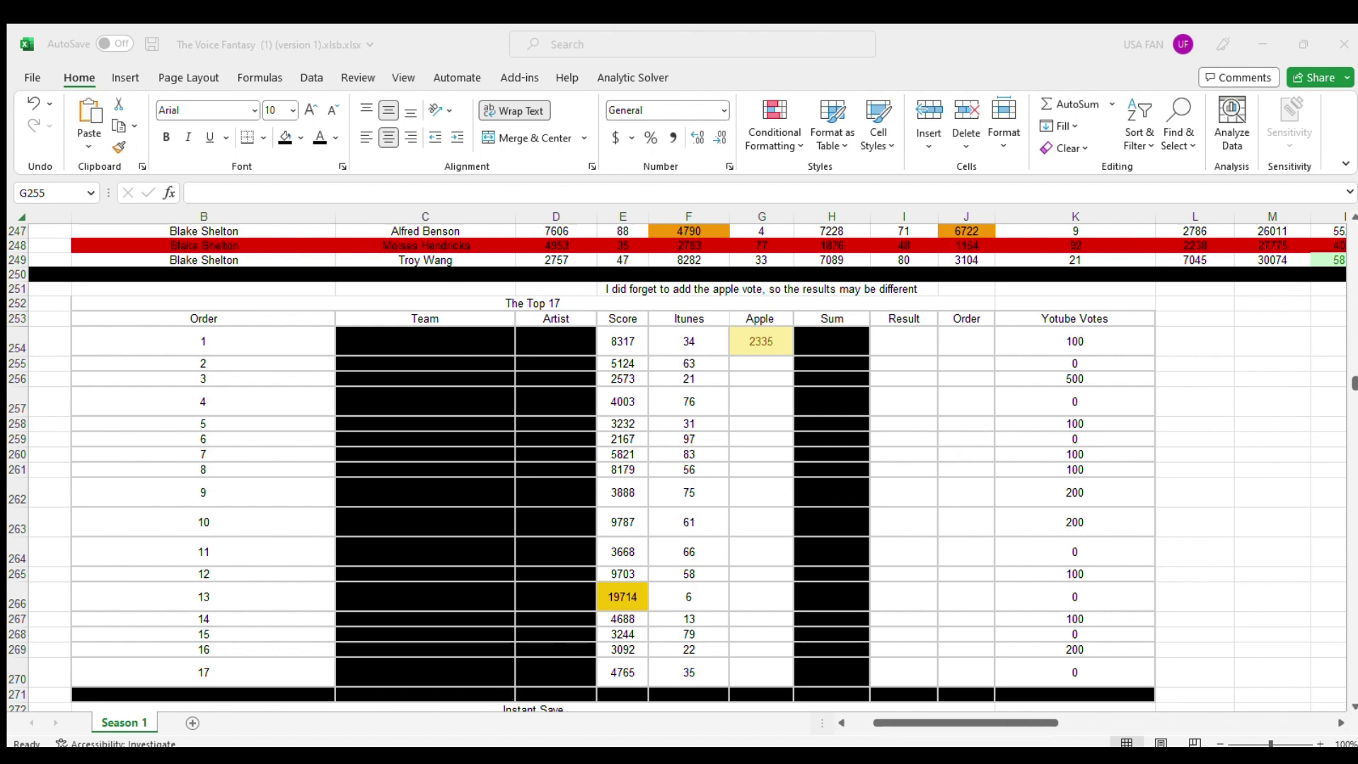
pyautogui.hotkey('alt', 'Tab')
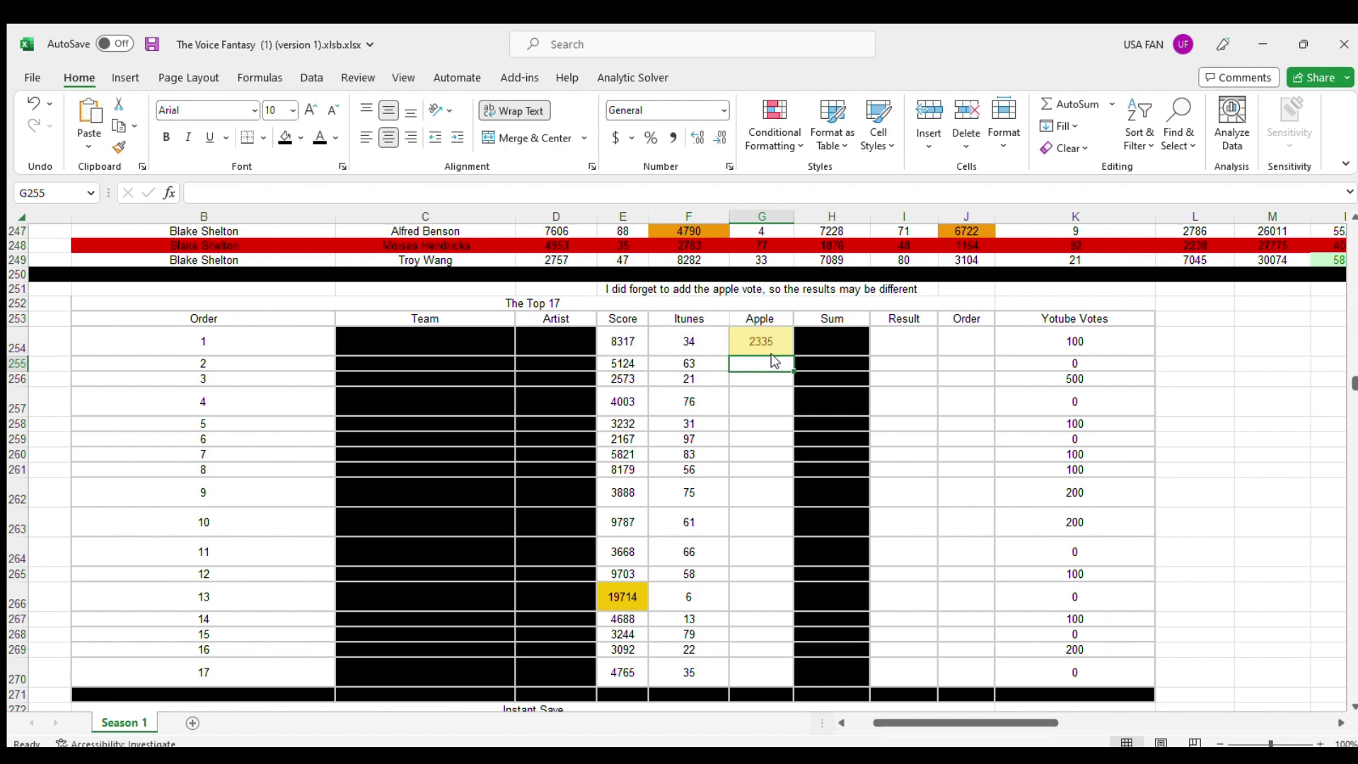
pyautogui.write('8235')
pyautogui.press('Return')
# Step: Paste the Apple votes 2950 in G256 and 1539 in G257 for orders 3 and 4, taken from the other window
pyautogui.hotkey('alt', 'Tab')
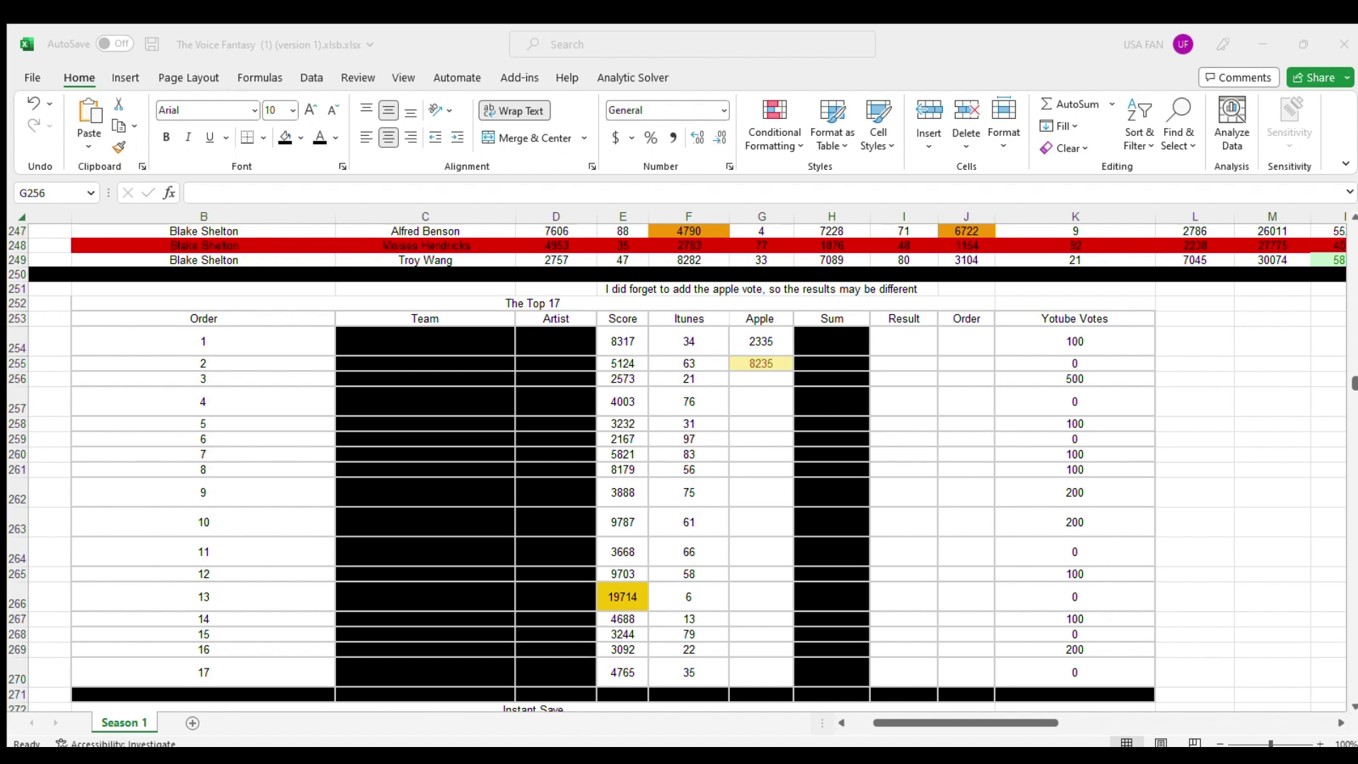
pyautogui.hotkey('alt', 'Tab')
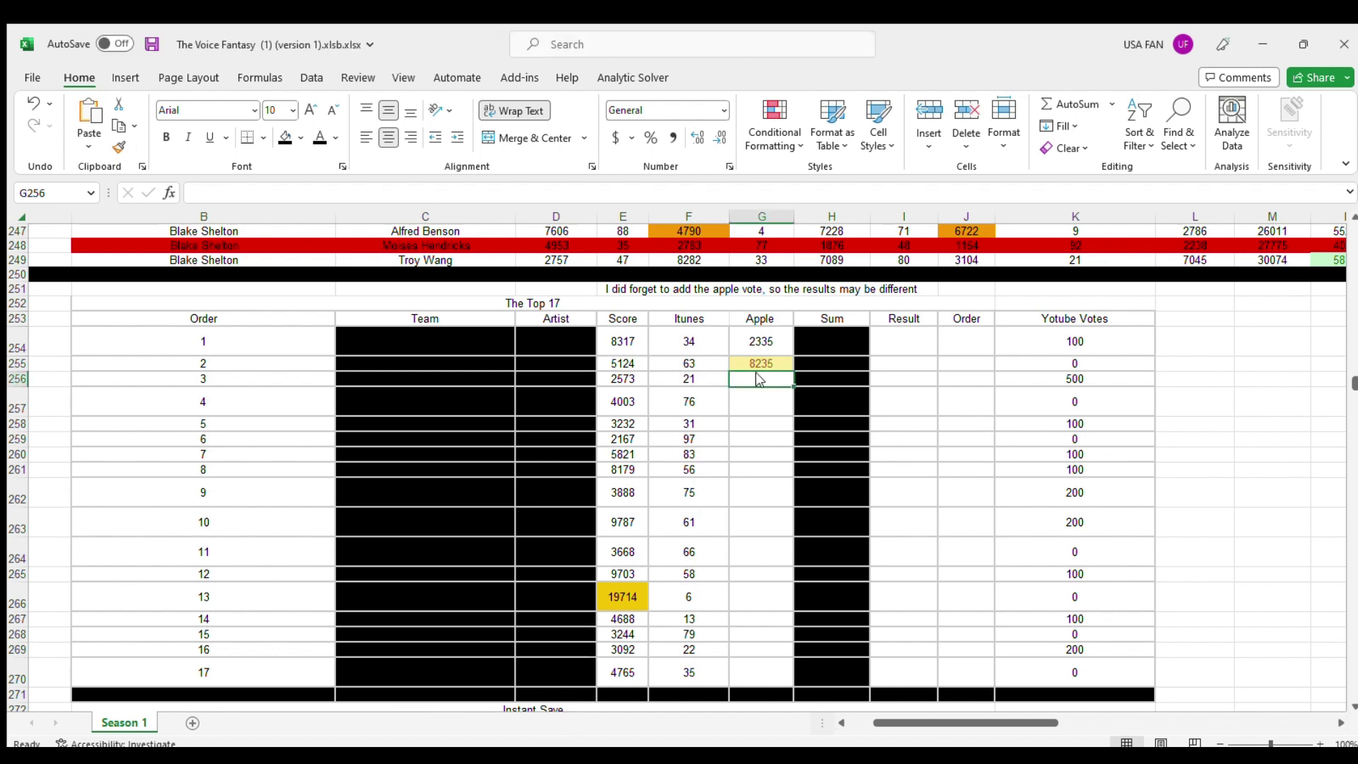
pyautogui.write('2950')
pyautogui.press('Return')
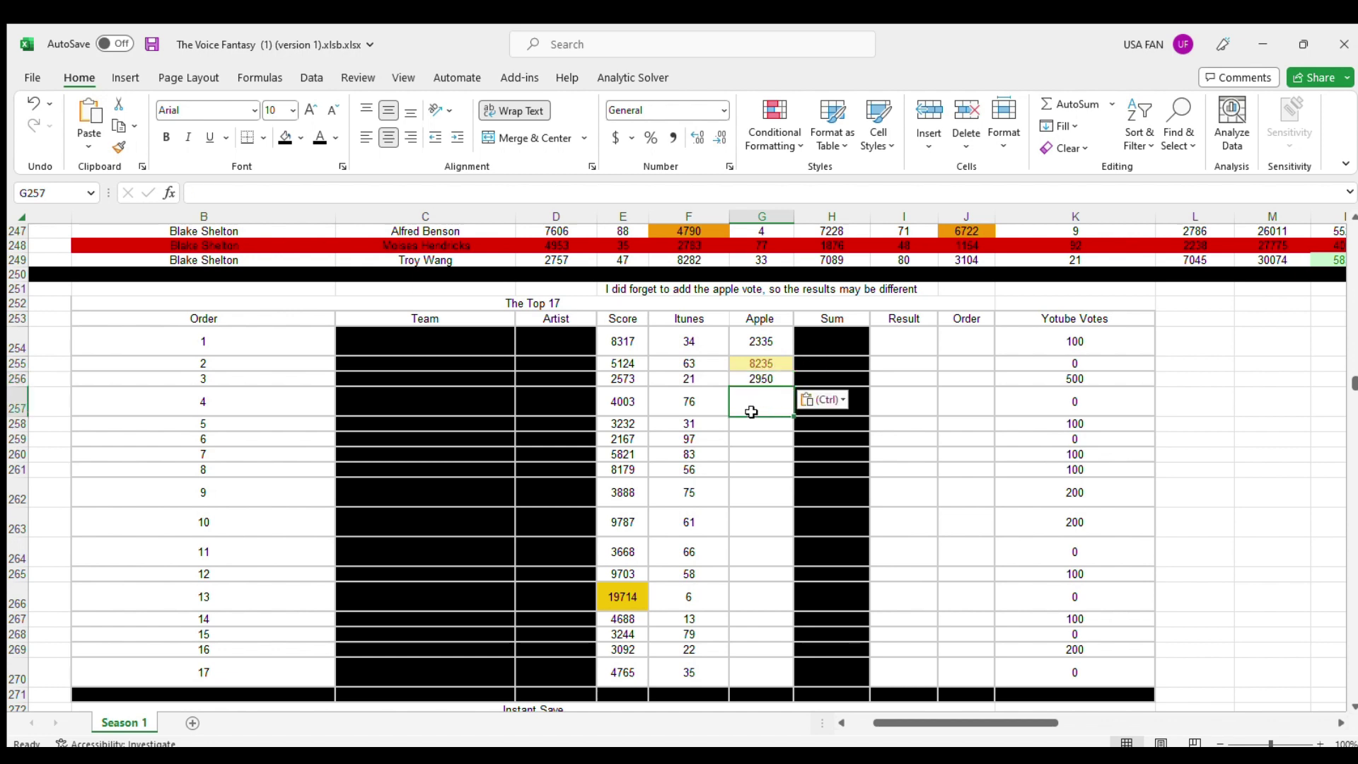
pyautogui.hotkey('alt', 'Tab')
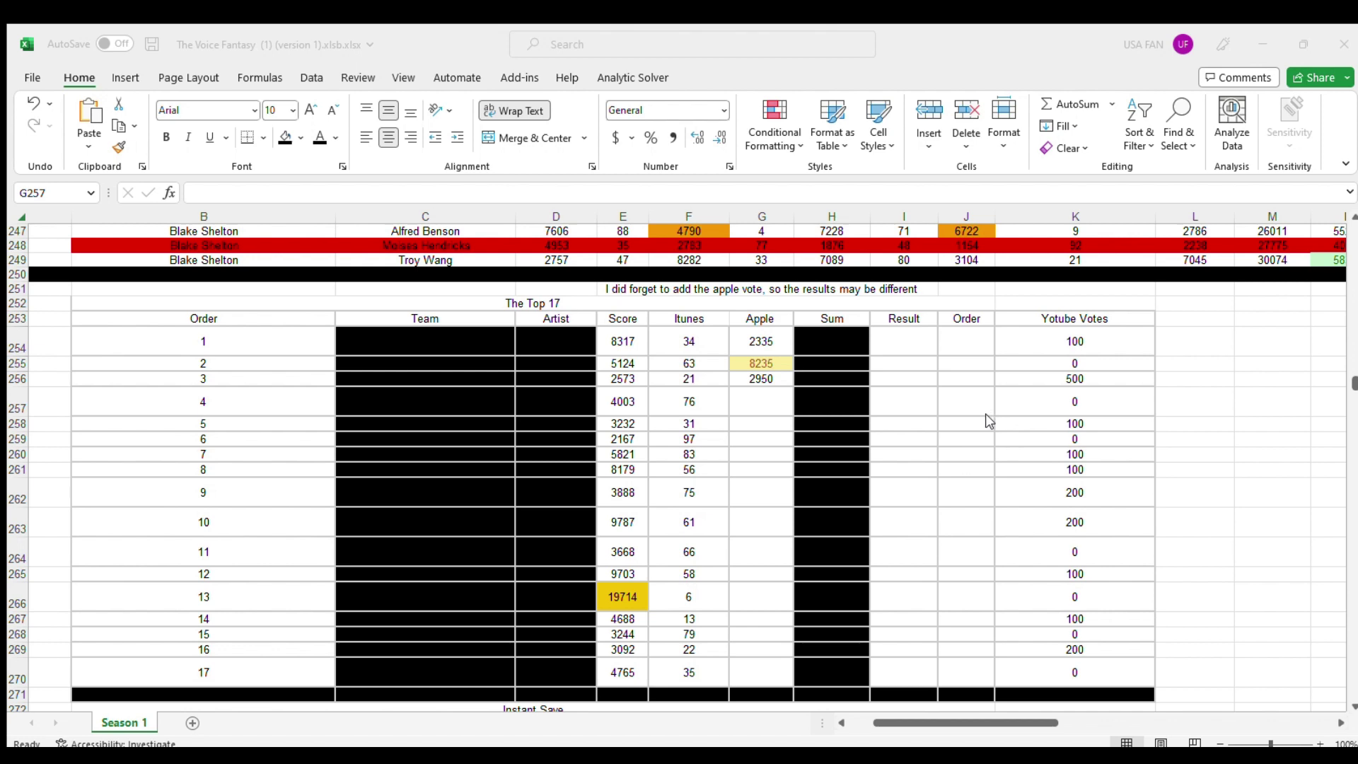
pyautogui.hotkey('alt', 'Tab')
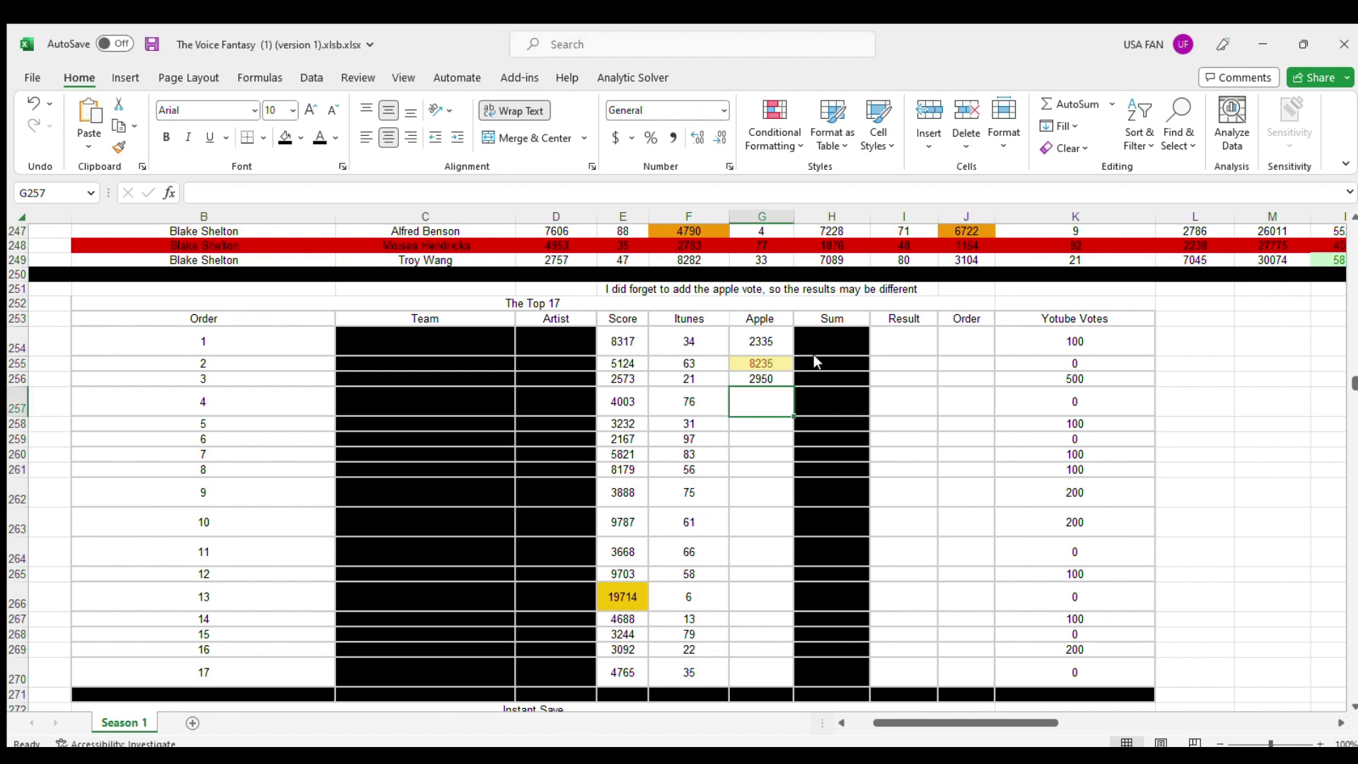
pyautogui.write('1539')
pyautogui.click(752, 424)
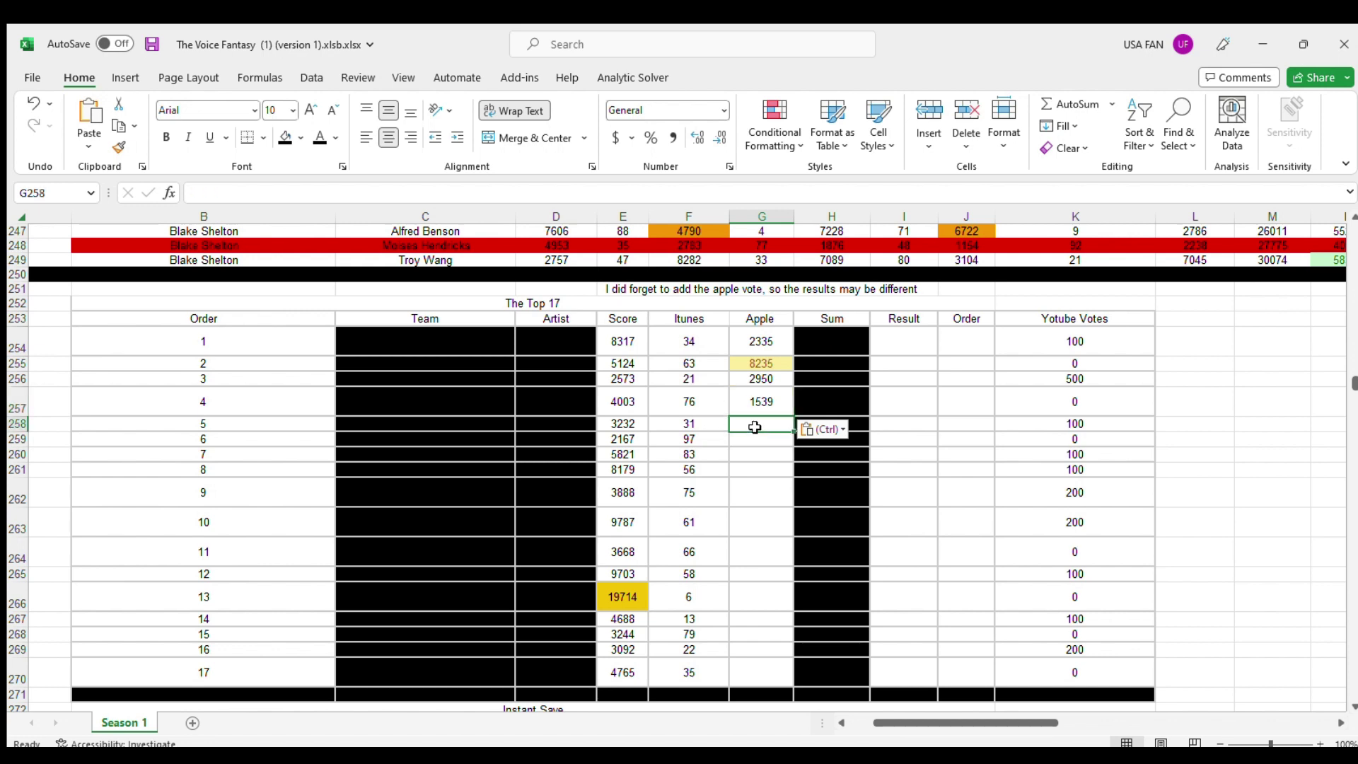
# Step: Paste the Apple votes 7156 in G258 and 6859 in G259 for orders 5 and 6, taken from the other window
pyautogui.hotkey('alt', 'Tab')
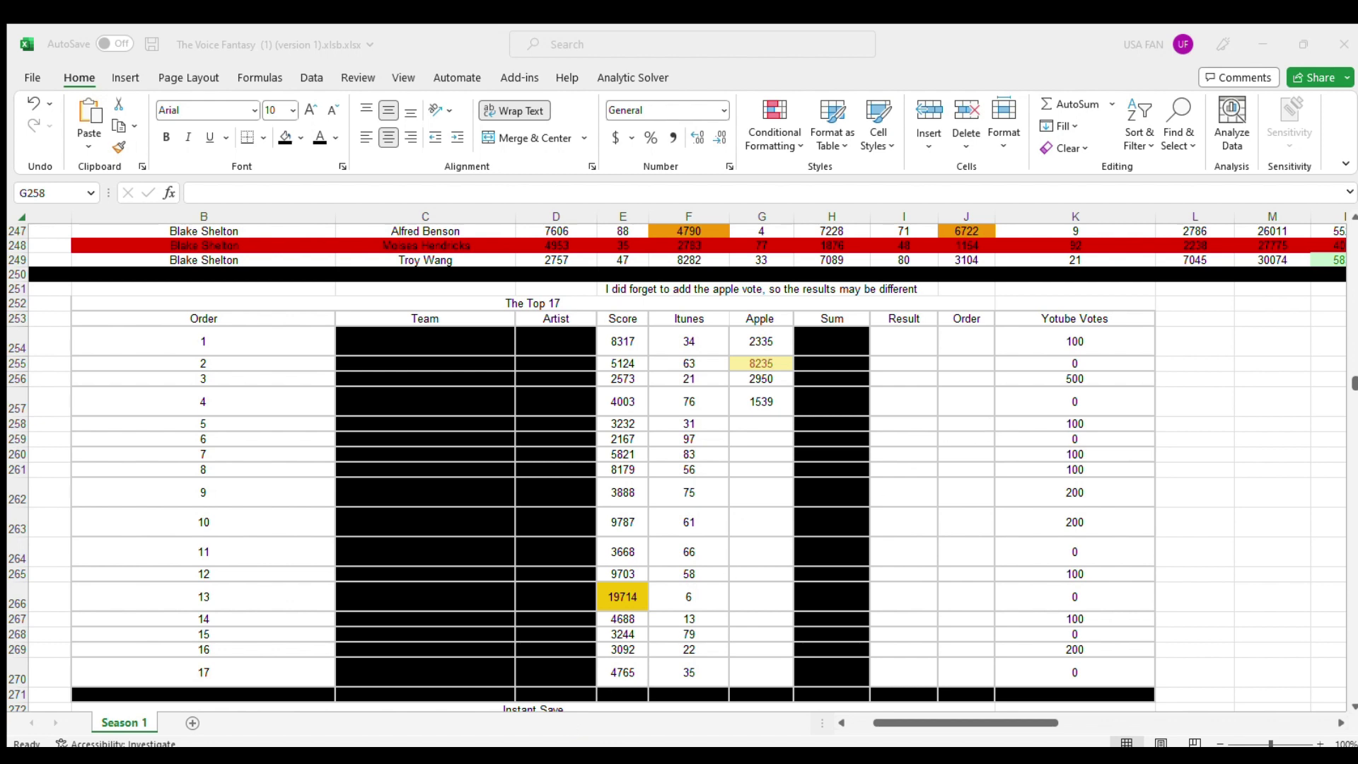
pyautogui.hotkey('alt', 'Tab')
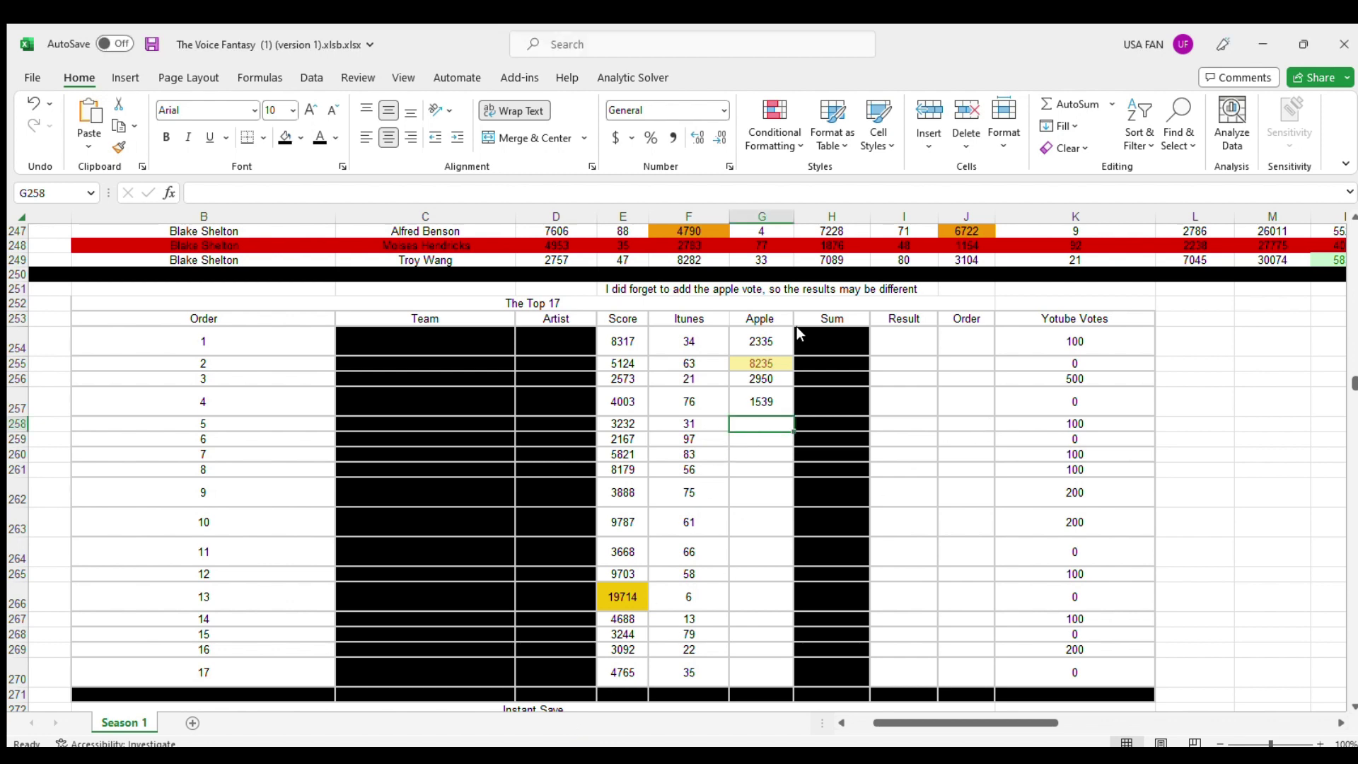
pyautogui.write('7156')
pyautogui.press('Down')
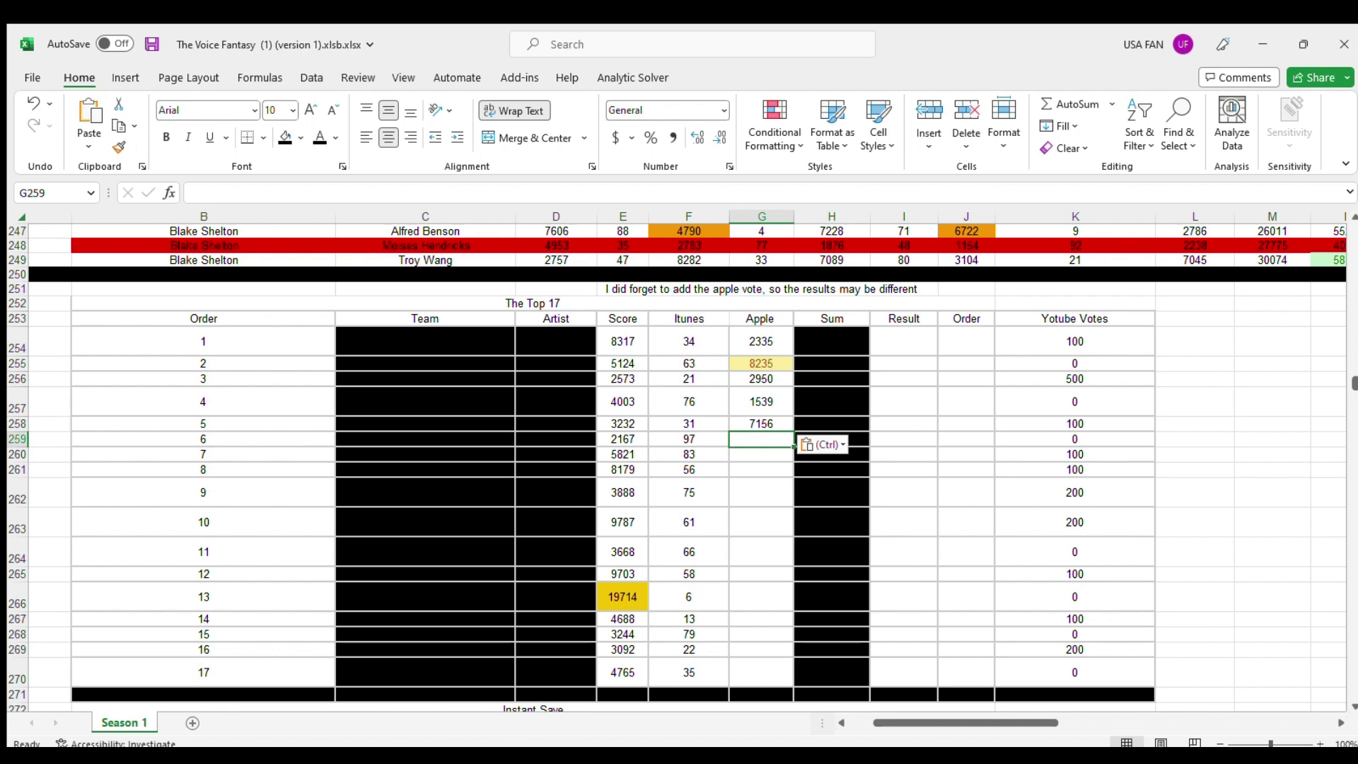
pyautogui.hotkey('alt', 'Tab')
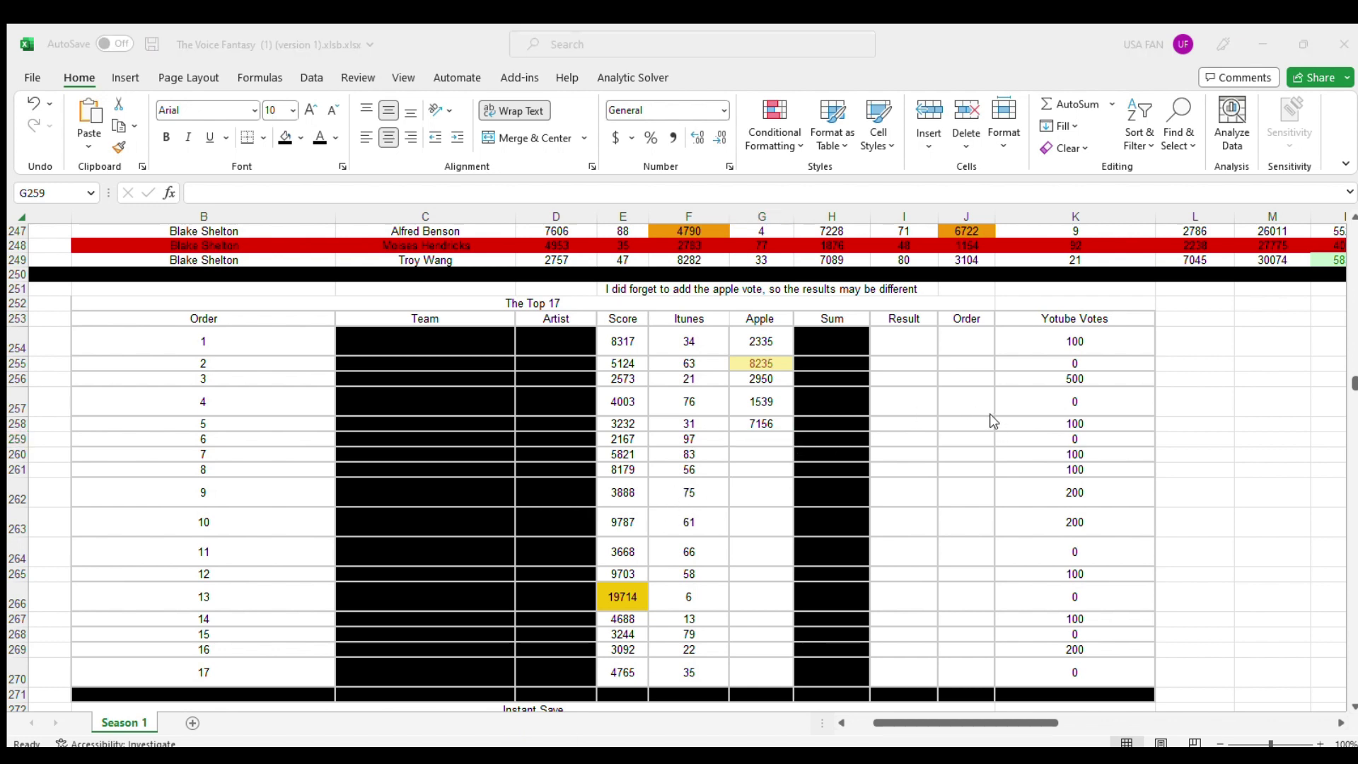
pyautogui.click(756, 441)
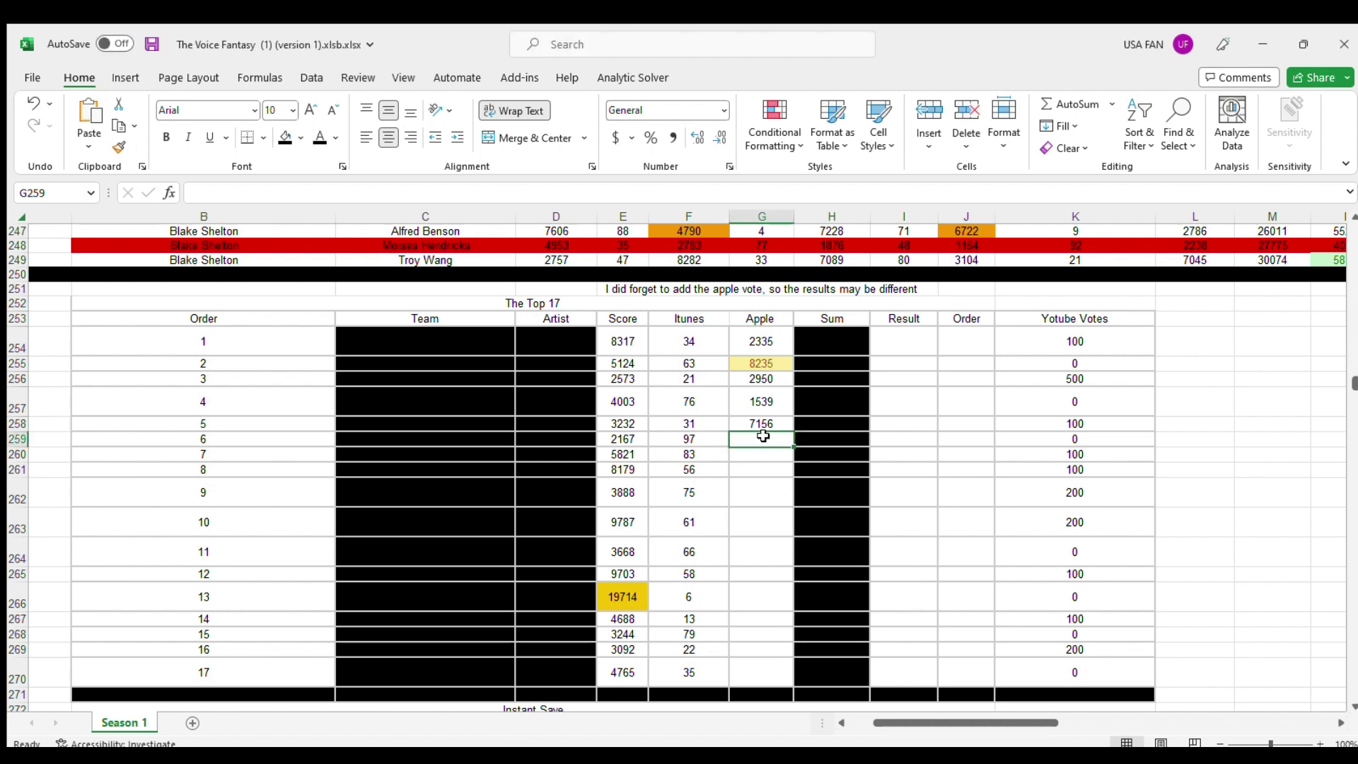
pyautogui.write('6859')
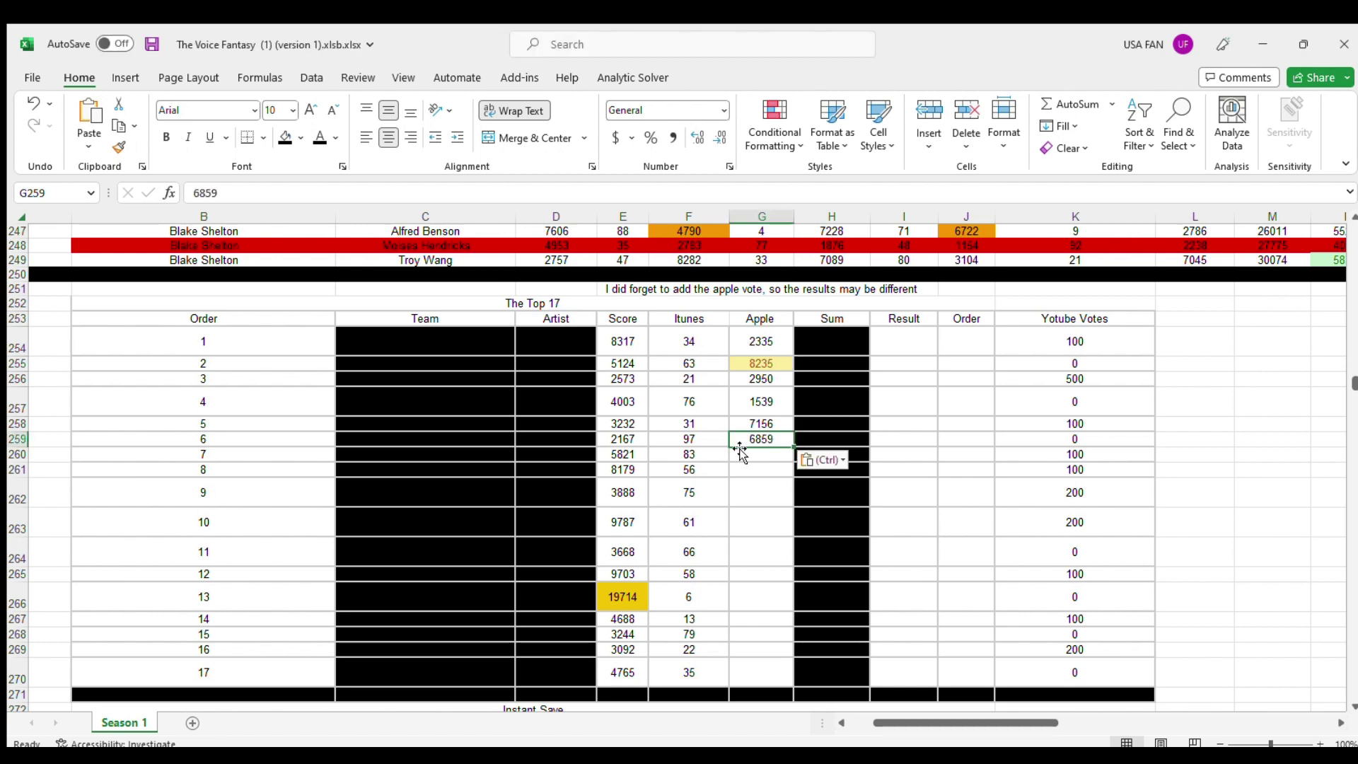
pyautogui.press('Return')
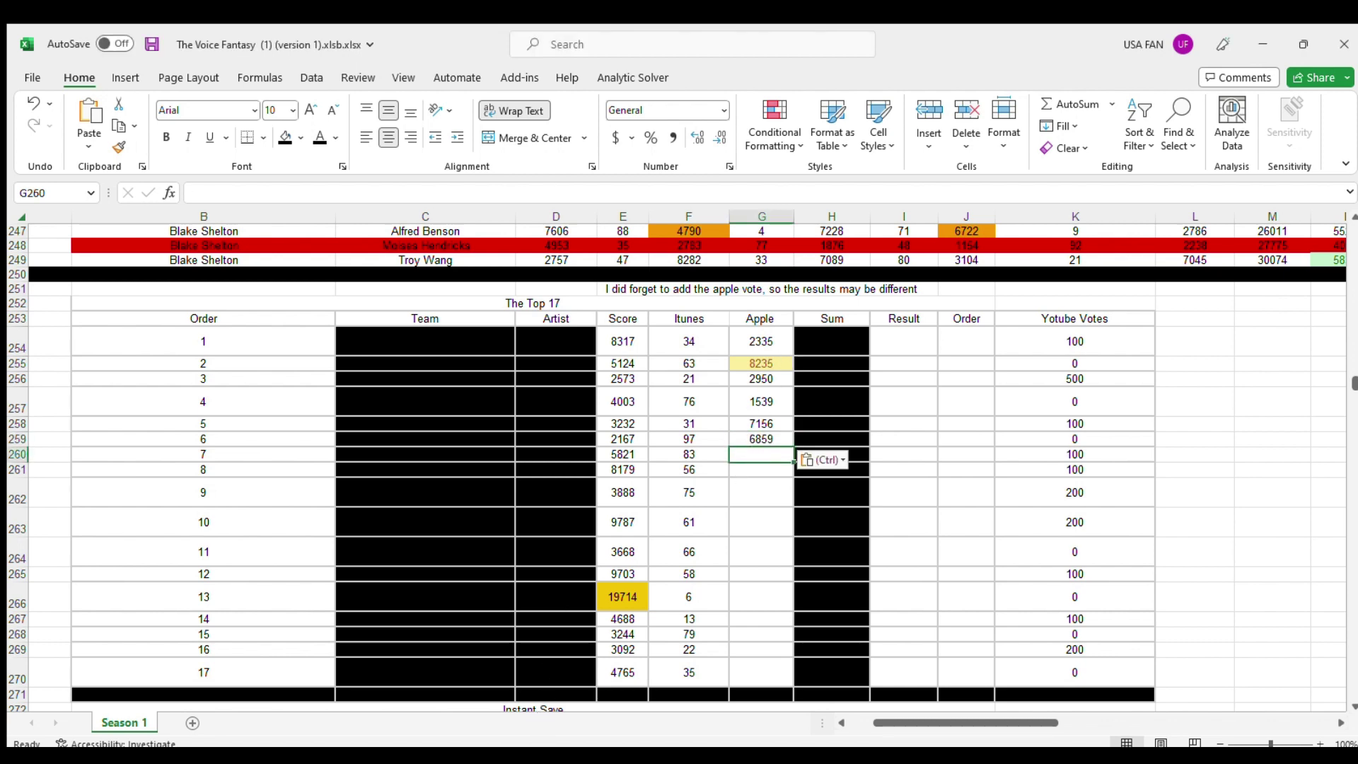
# Step: Paste the Apple votes 4480 in G260 and 5109 in G261 for orders 7 and 8, taken from the other window
pyautogui.click(546, 752)
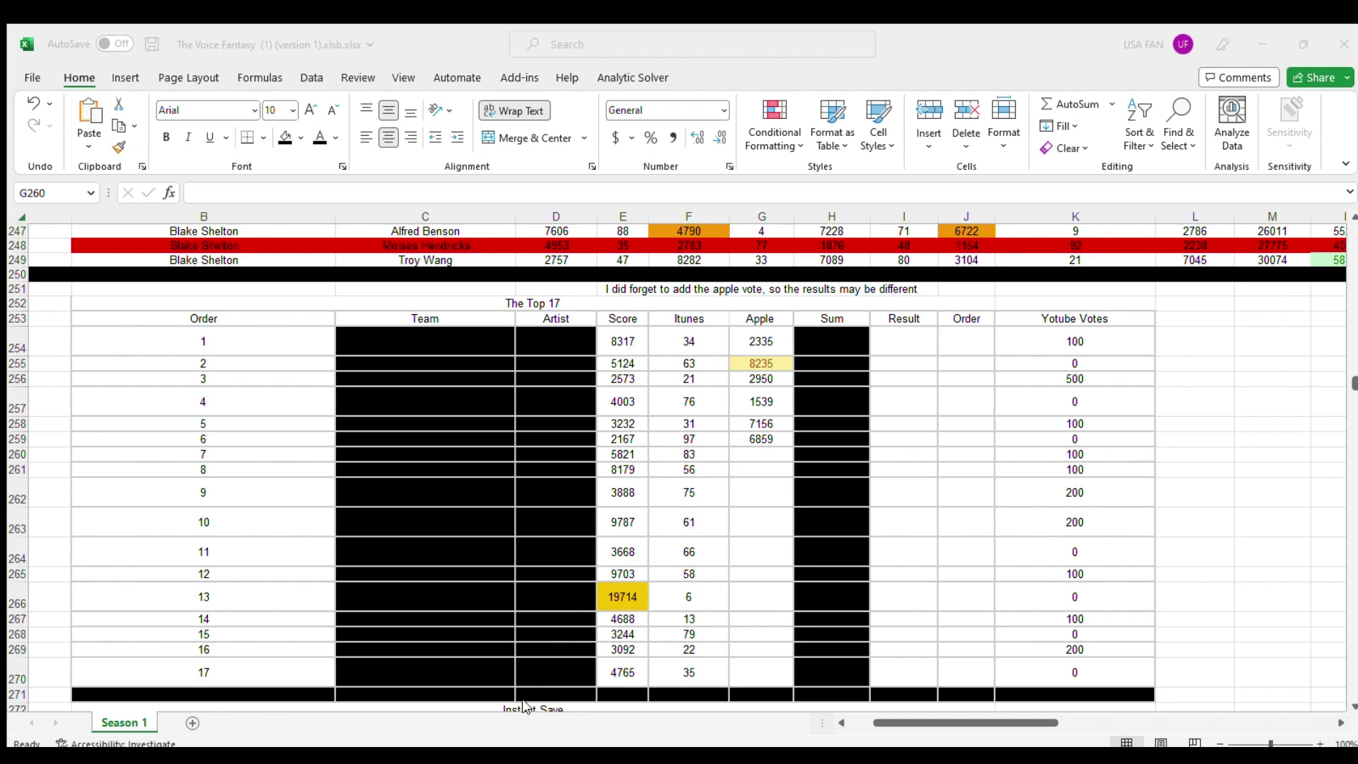
pyautogui.click(756, 485)
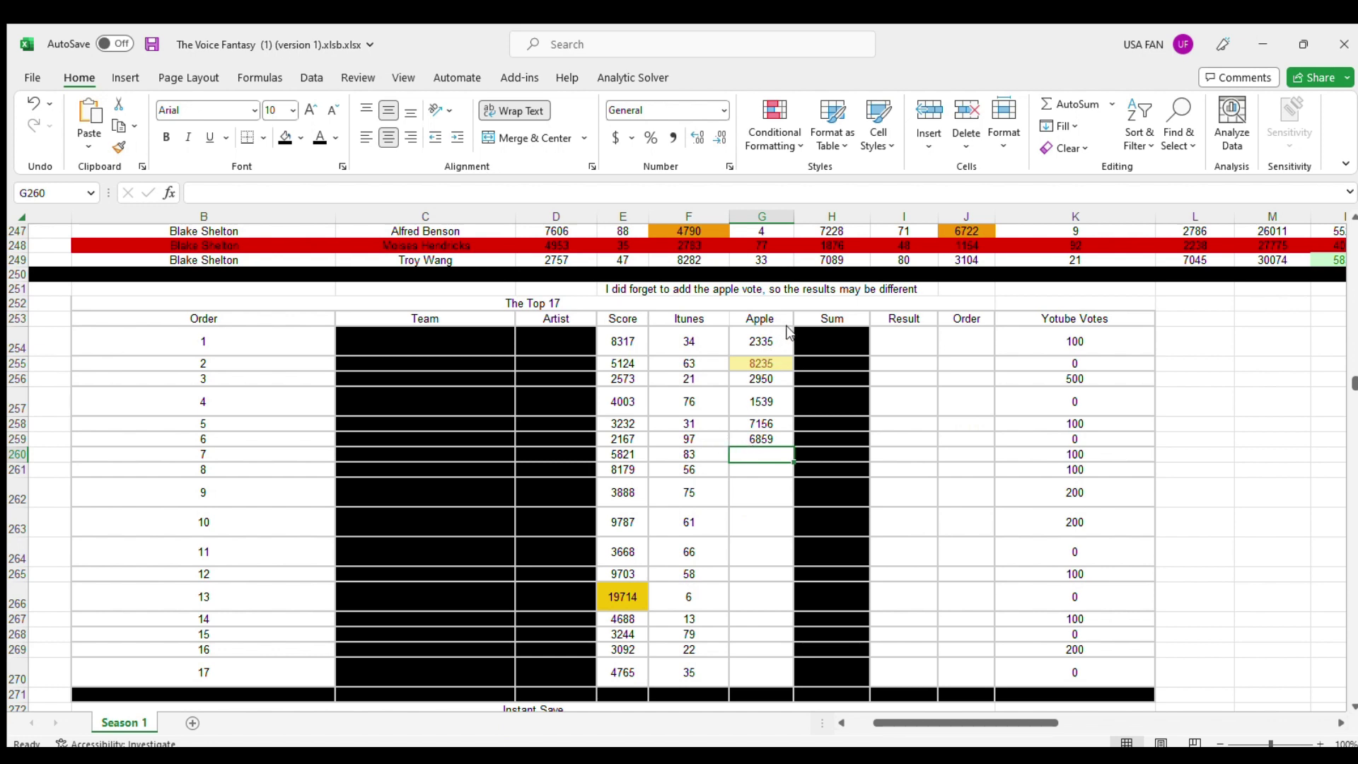
pyautogui.write('4480')
pyautogui.click(743, 471)
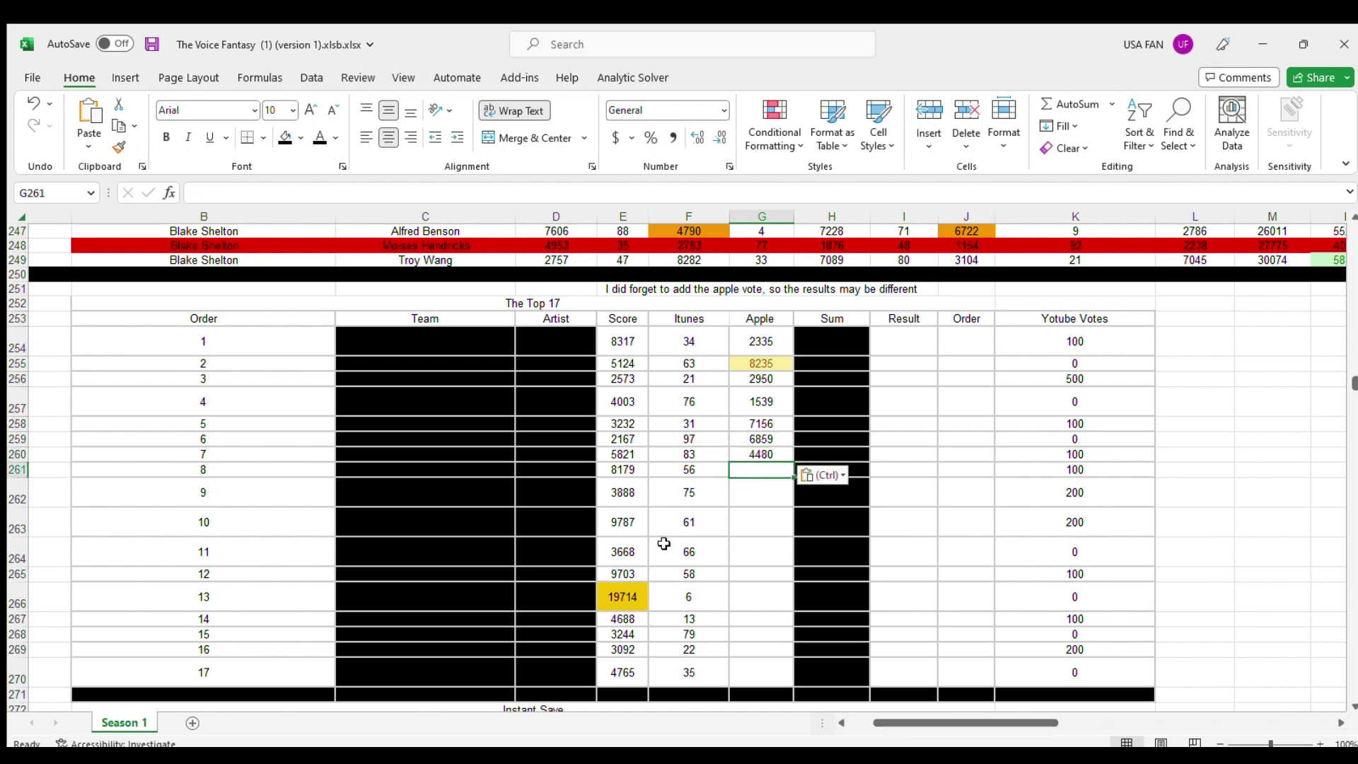
pyautogui.click(576, 691)
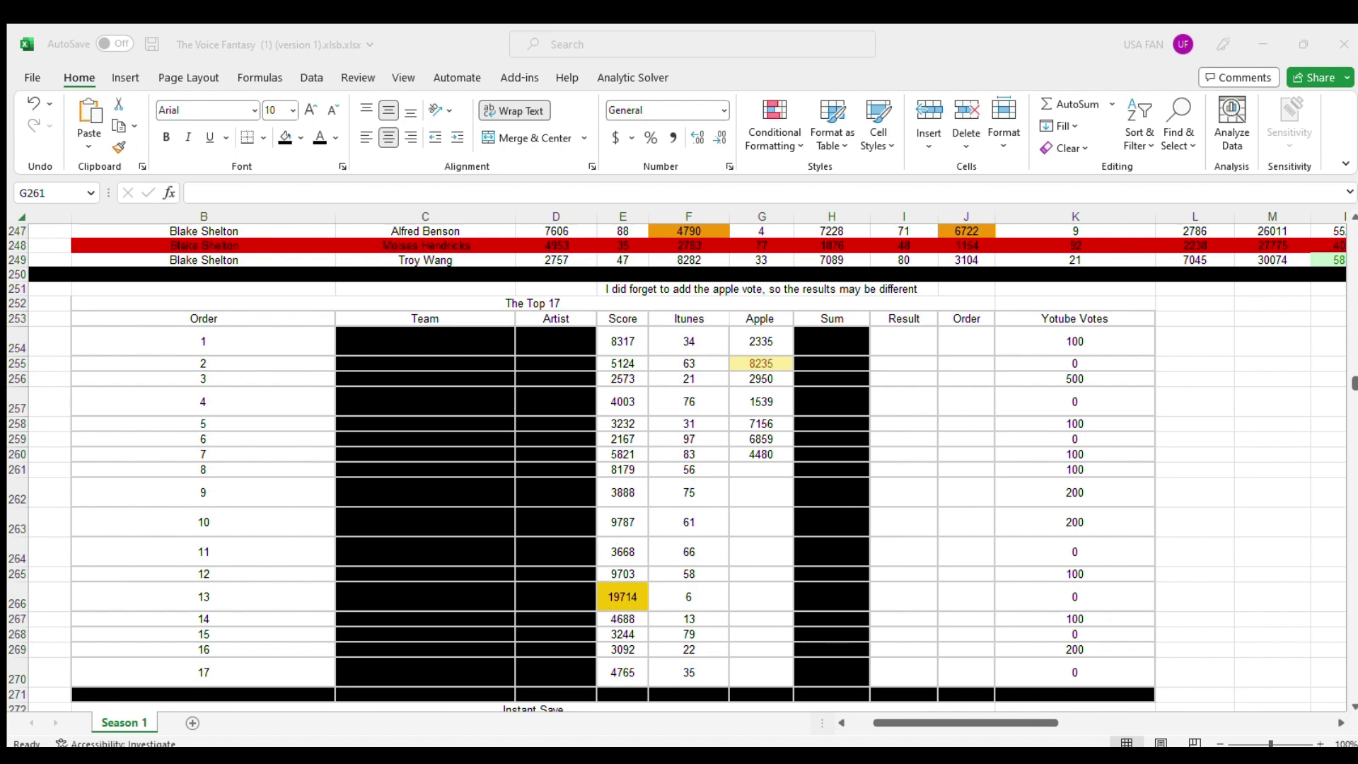
pyautogui.click(724, 552)
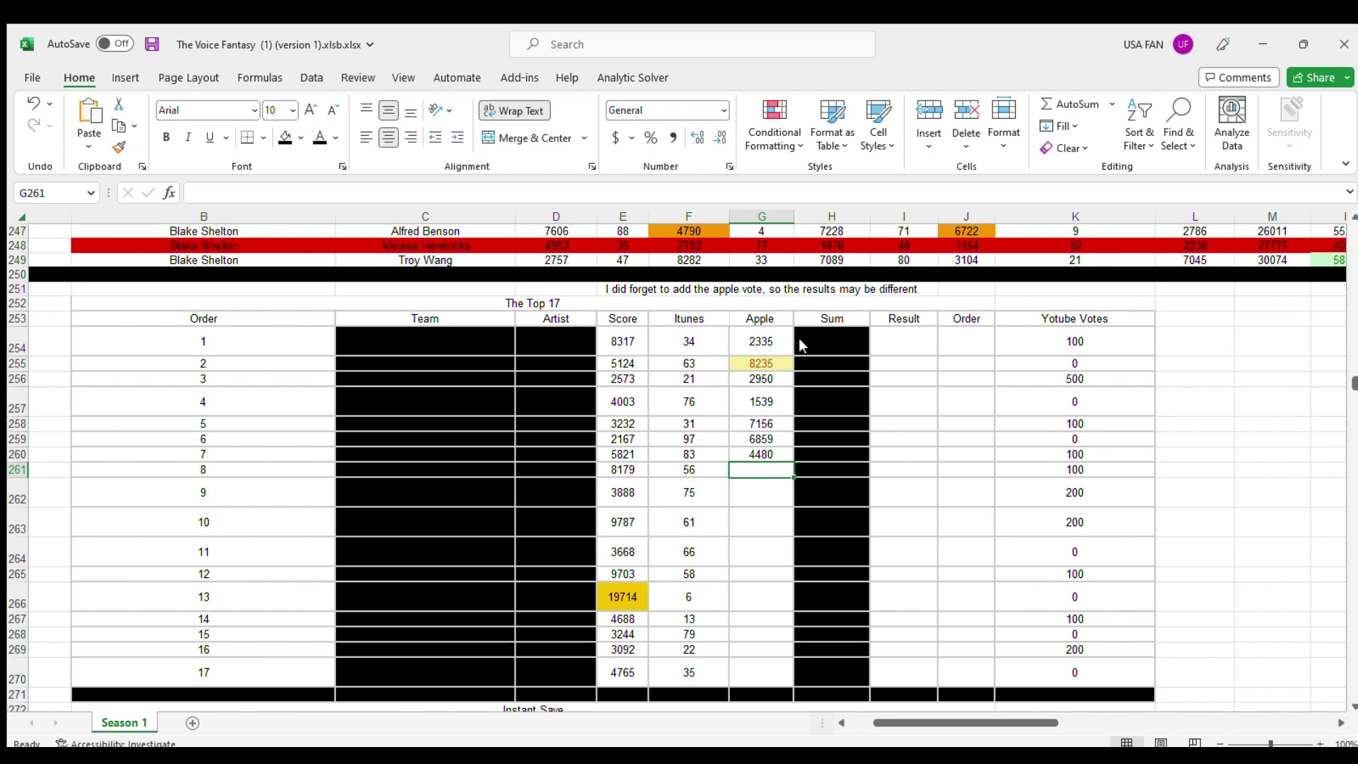
pyautogui.write('5109')
pyautogui.click(758, 493)
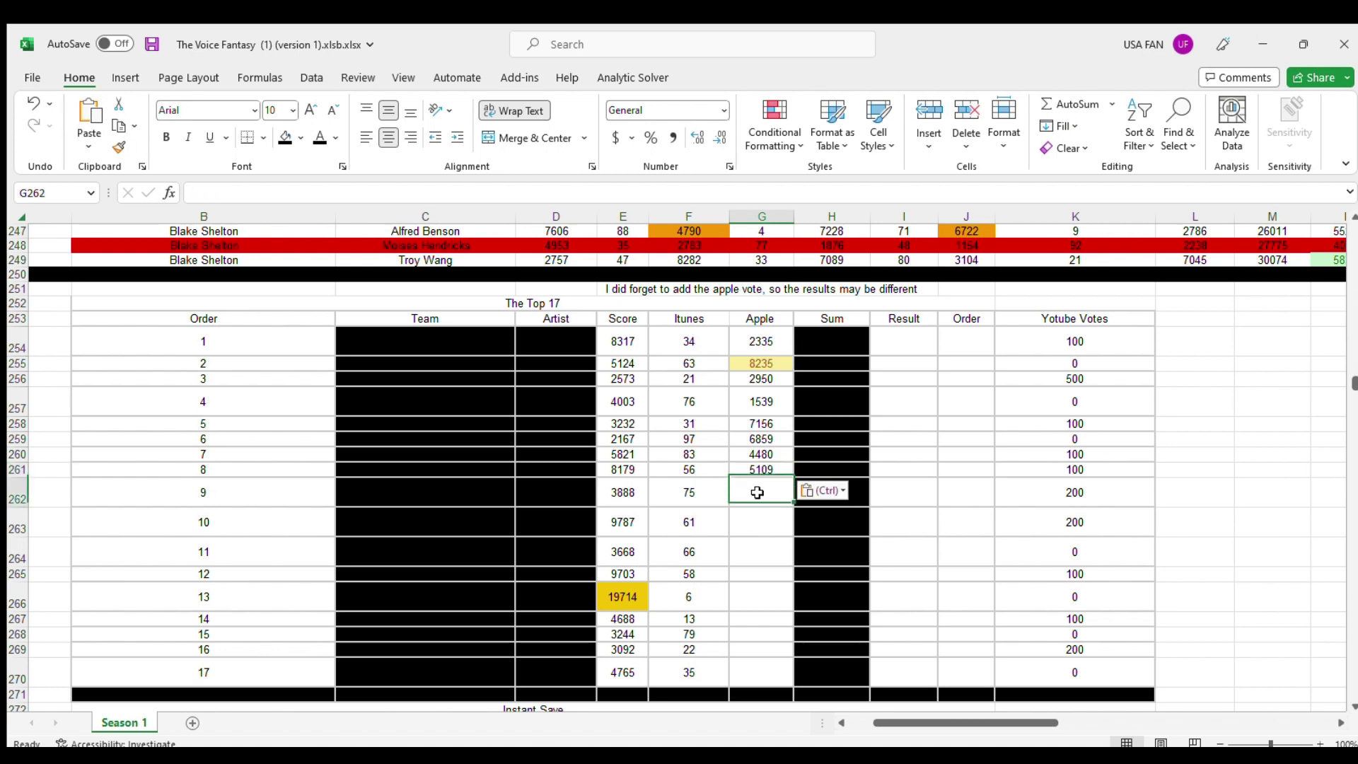
# Step: Paste the Apple votes 8242 in G262 and 6575 in G263 for orders 9 and 10, taken from the other window
pyautogui.click(574, 751)
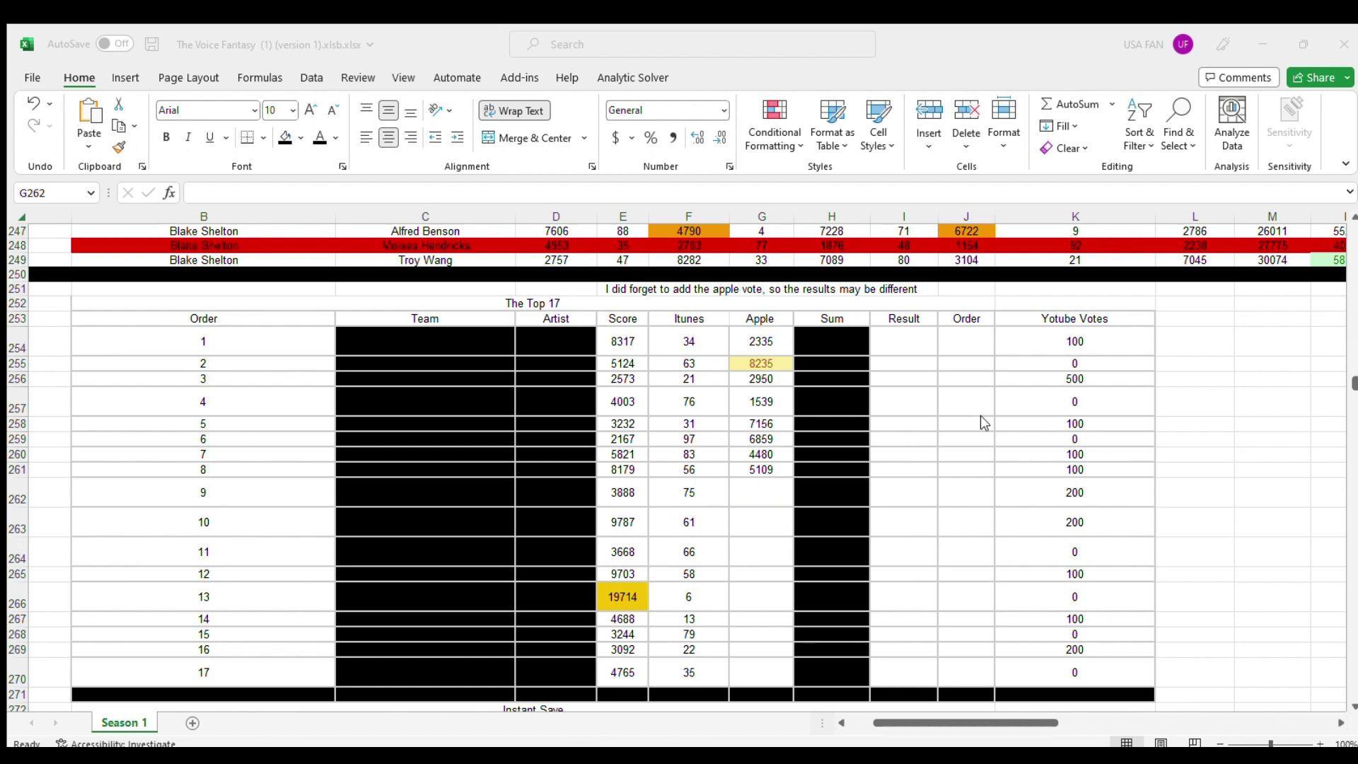
pyautogui.click(764, 489)
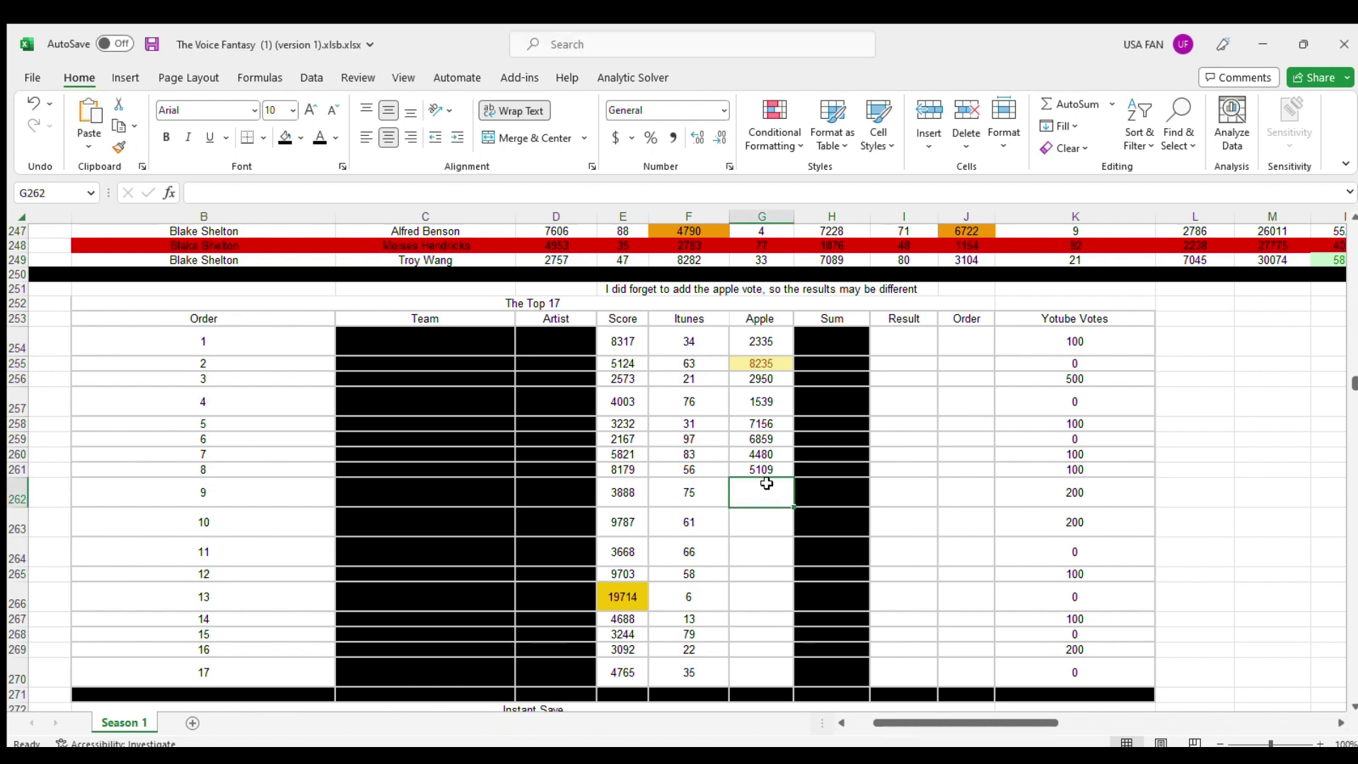
pyautogui.write('8242')
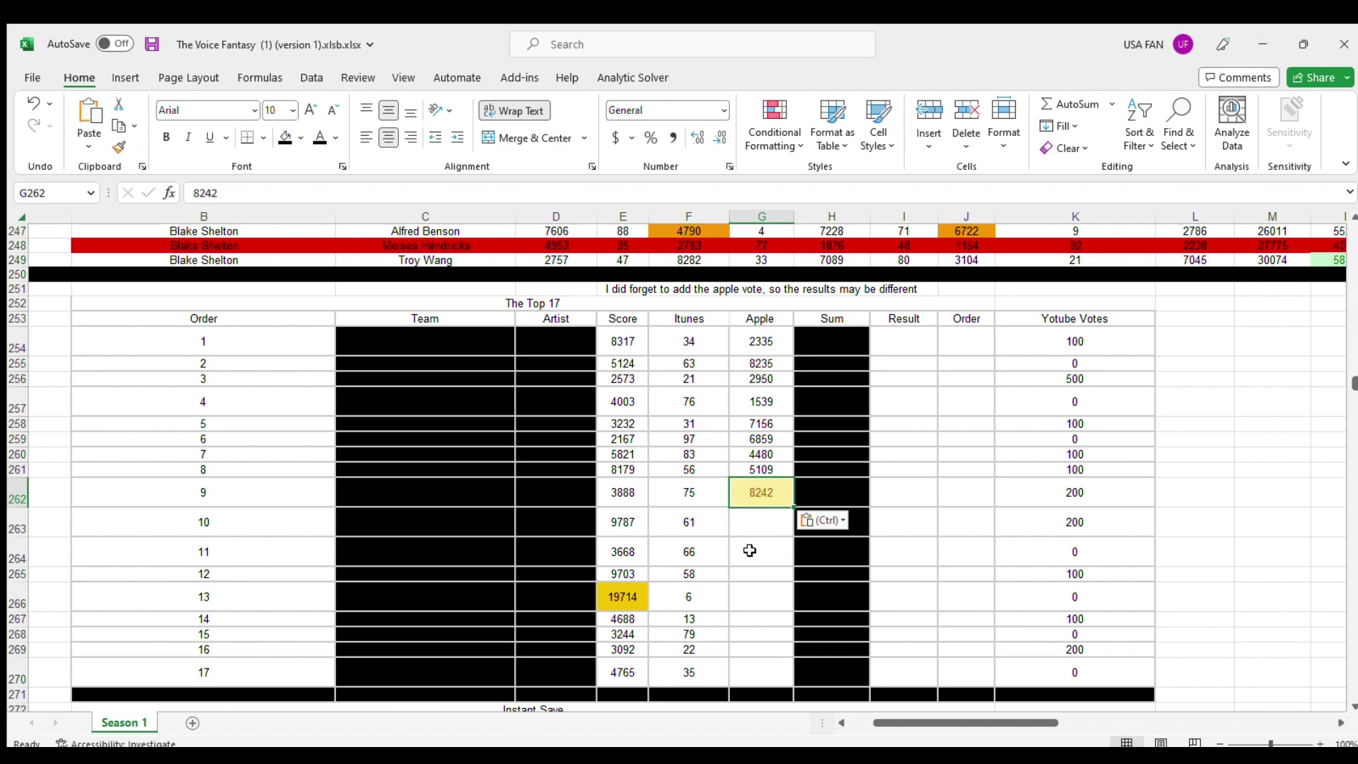
pyautogui.click(755, 520)
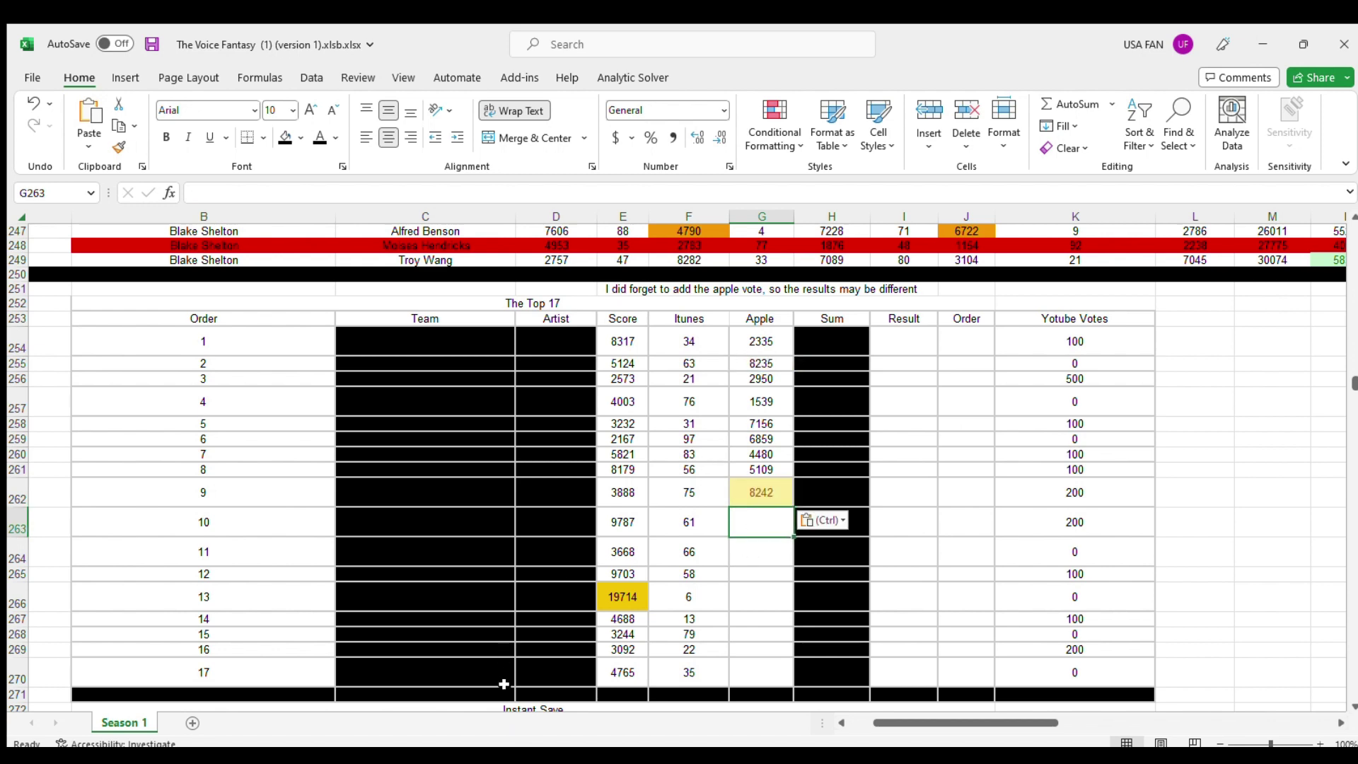
pyautogui.hotkey('alt', 'Tab')
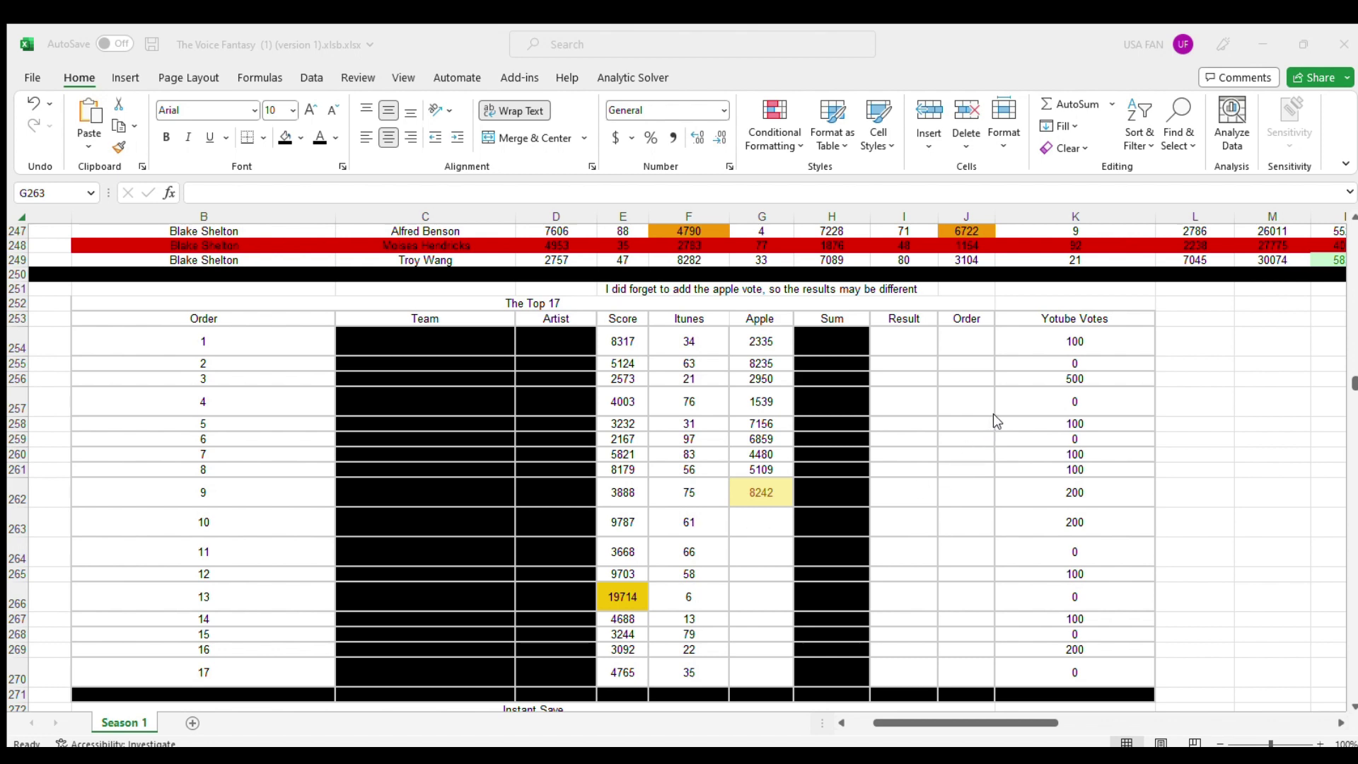
pyautogui.hotkey('alt', 'Tab')
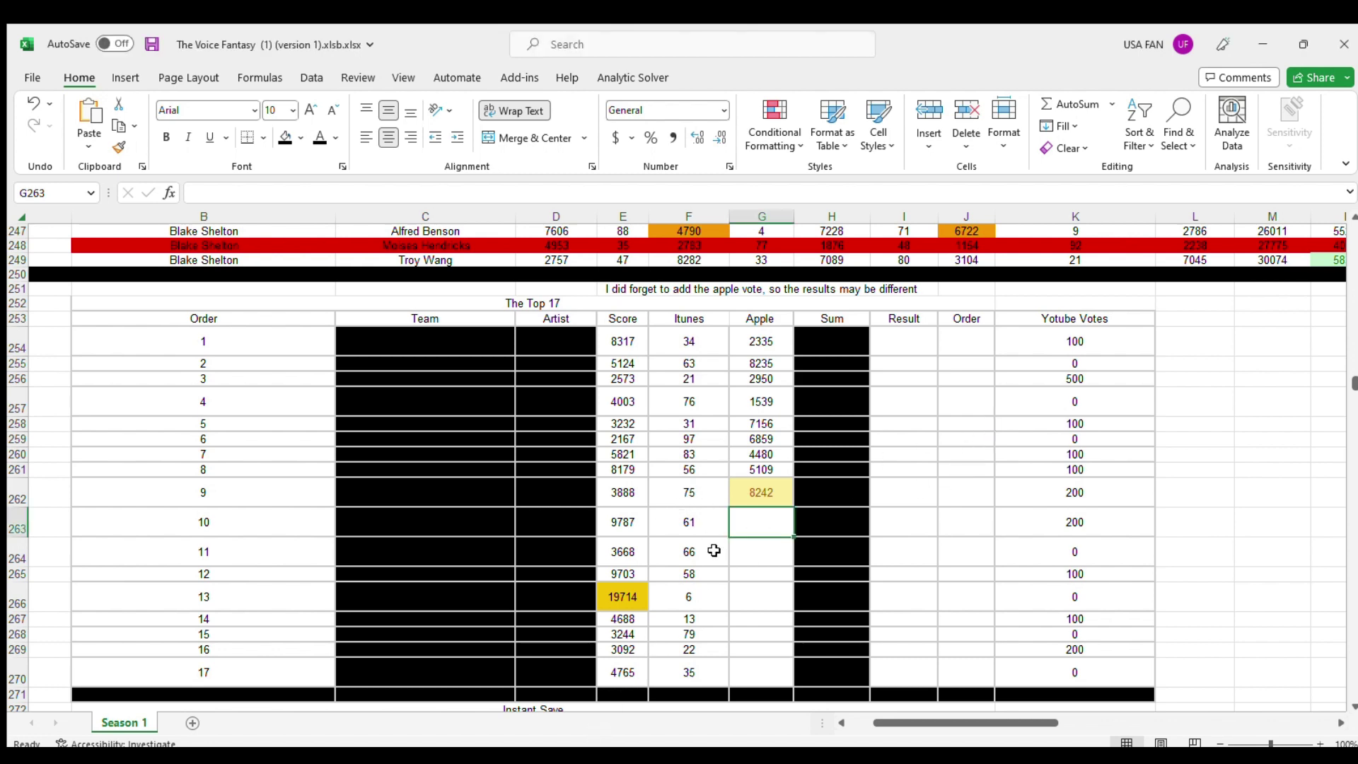
pyautogui.write('6575')
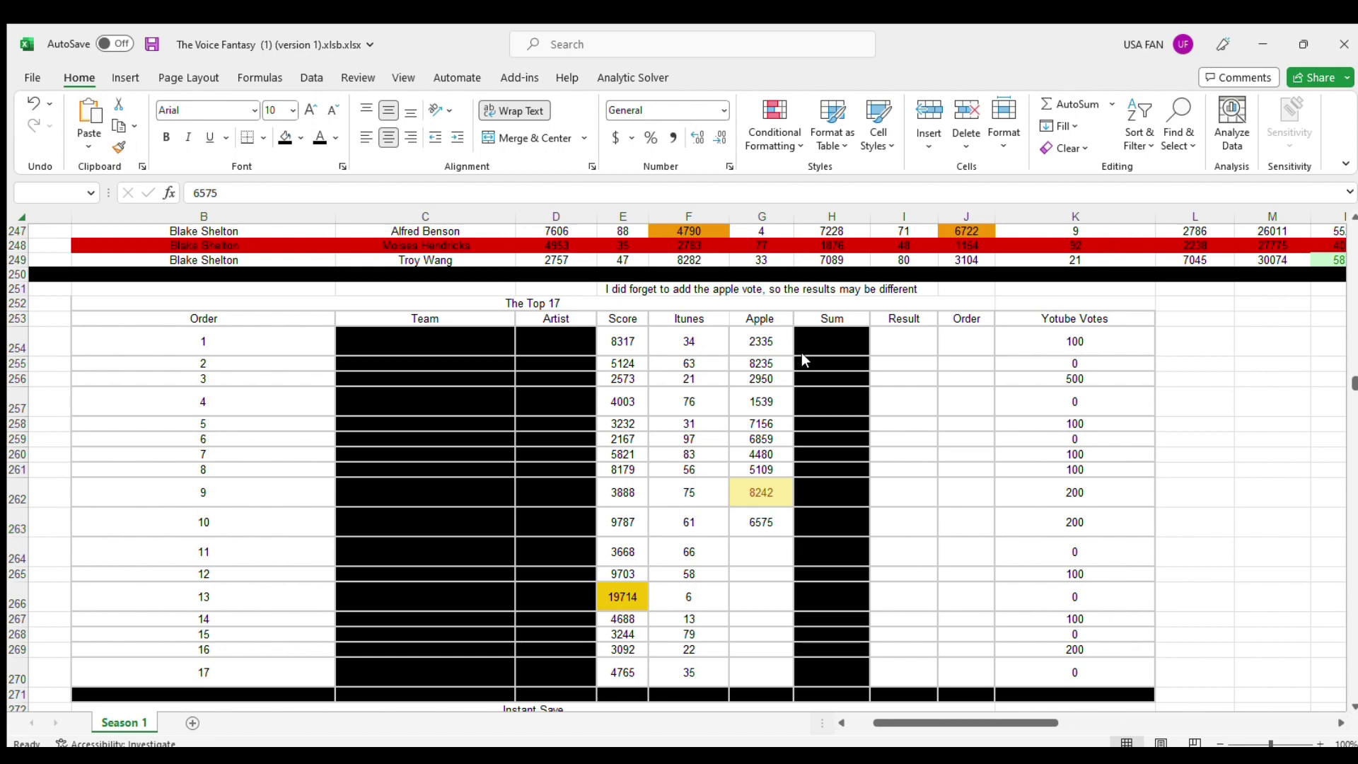
pyautogui.press('Return')
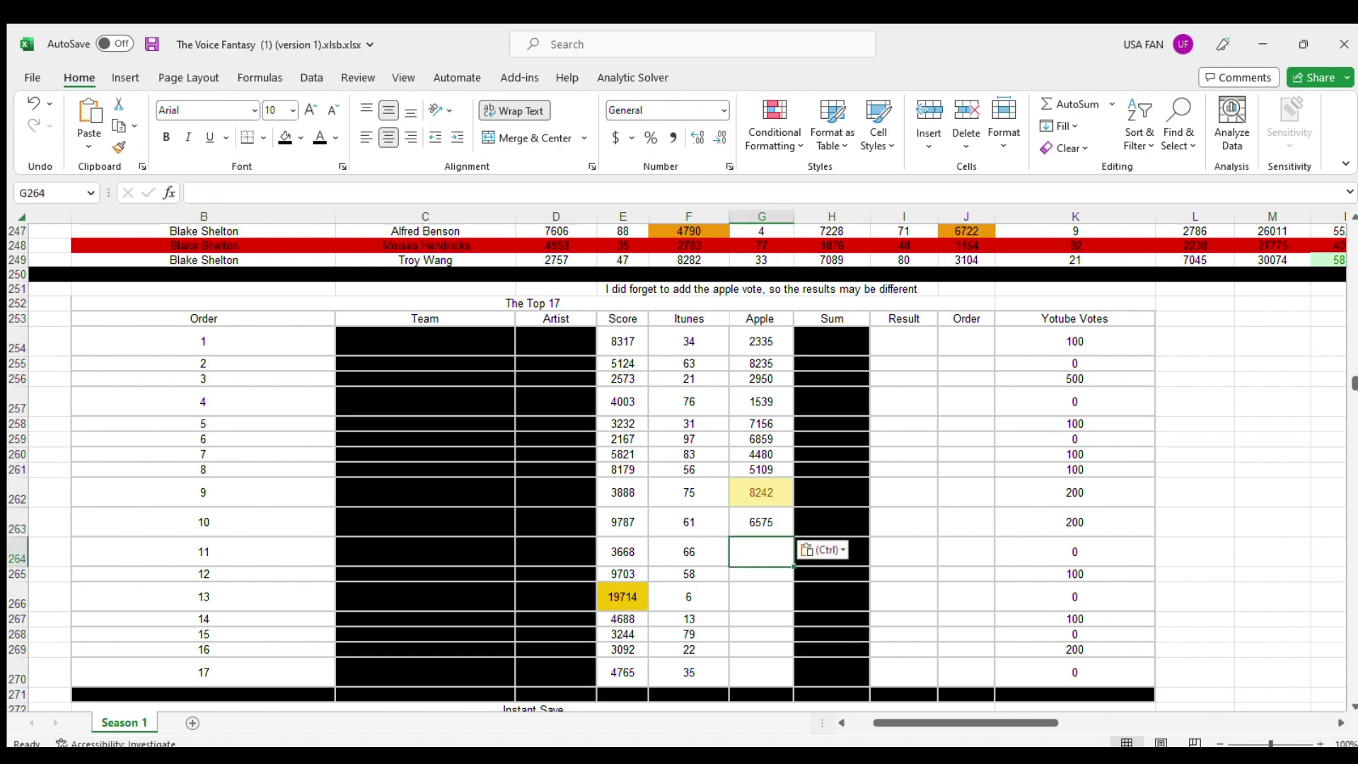
# Step: Paste the Apple votes 1013 in G264 and 7366 in G265 for orders 11 and 12, taken from the other window
pyautogui.hotkey('alt', 'Tab')
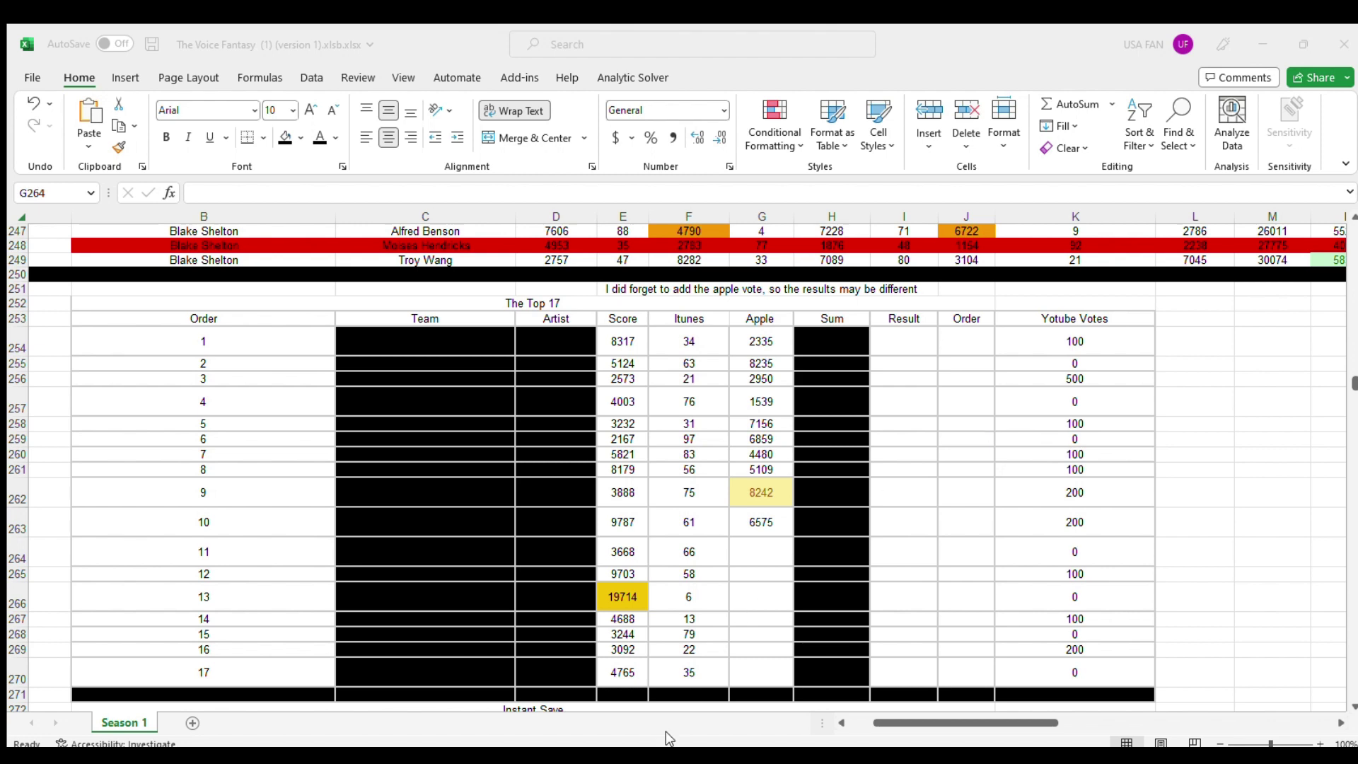
pyautogui.hotkey('alt', 'Tab')
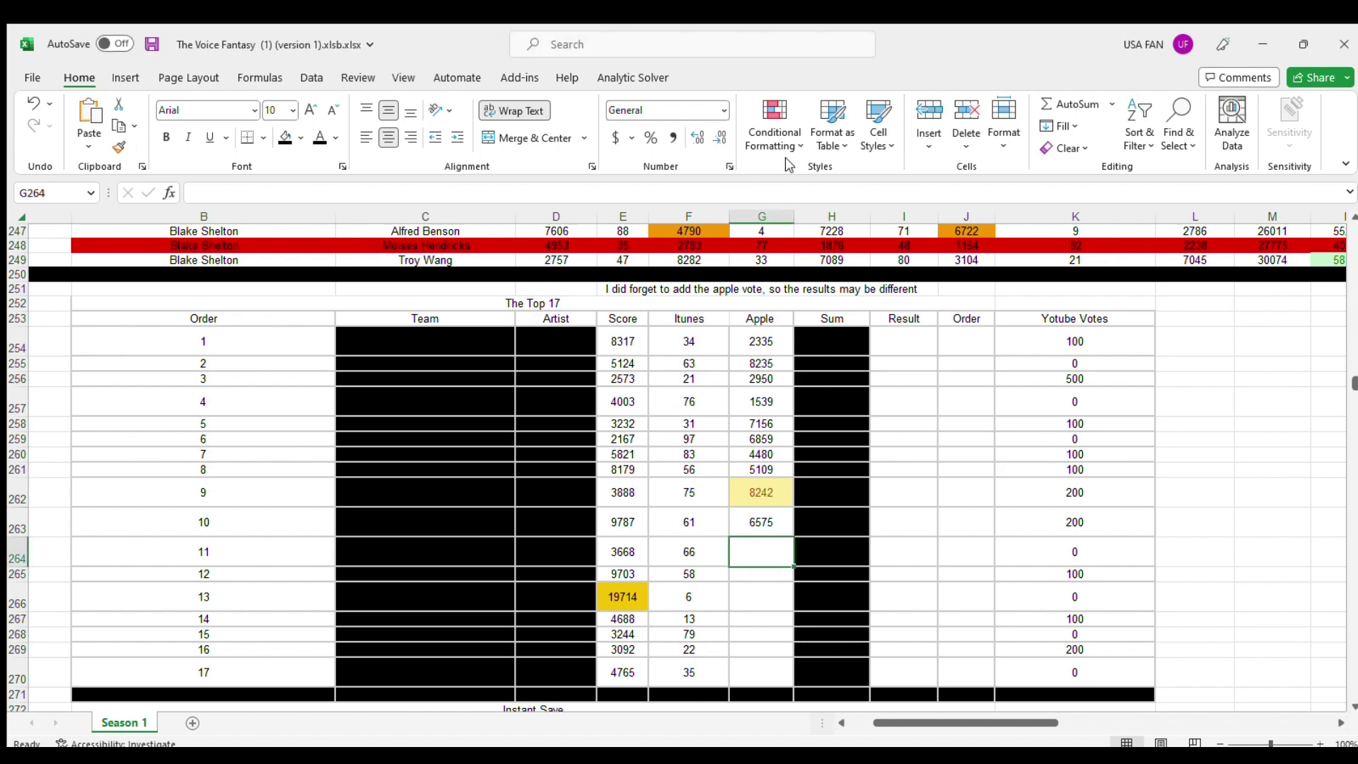
pyautogui.write('1013')
pyautogui.press('Down')
pyautogui.hotkey('alt', 'Tab')
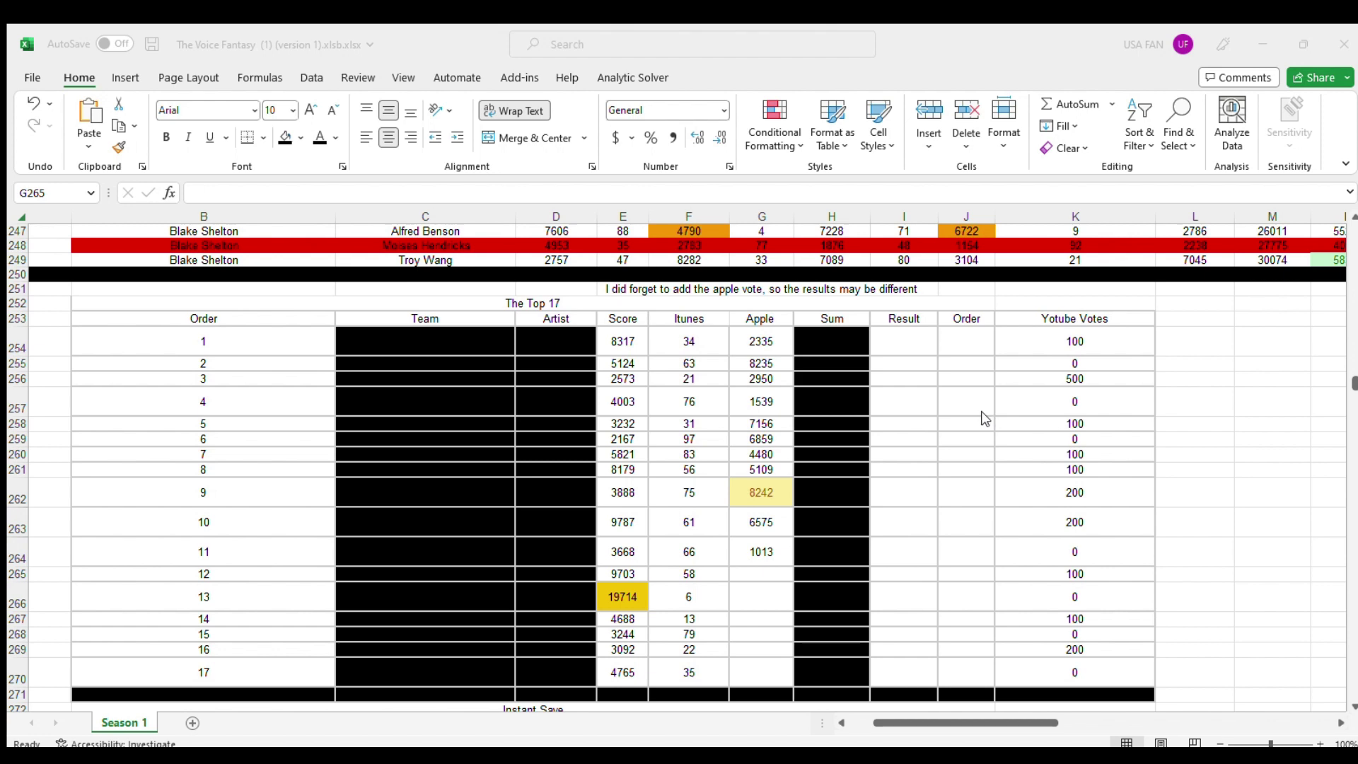
pyautogui.hotkey('alt', 'Tab')
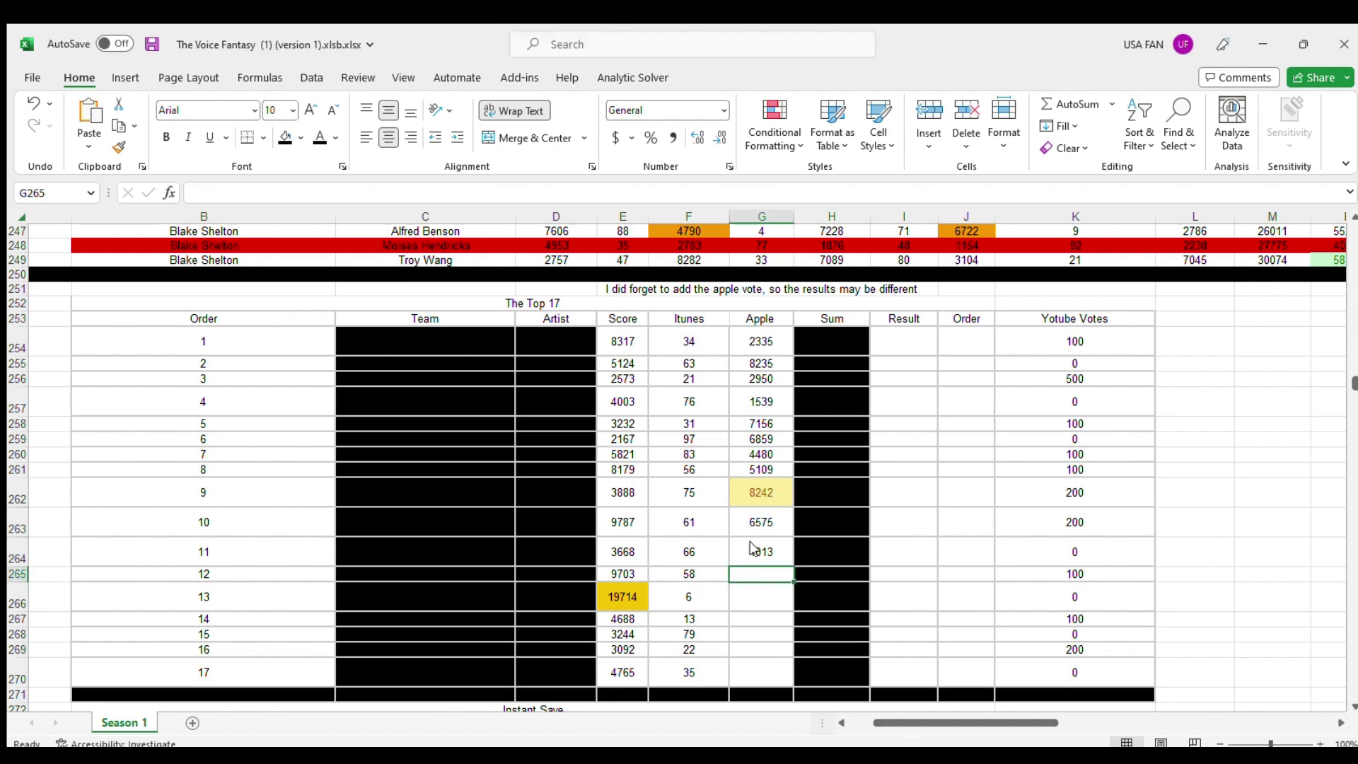
pyautogui.write('7366')
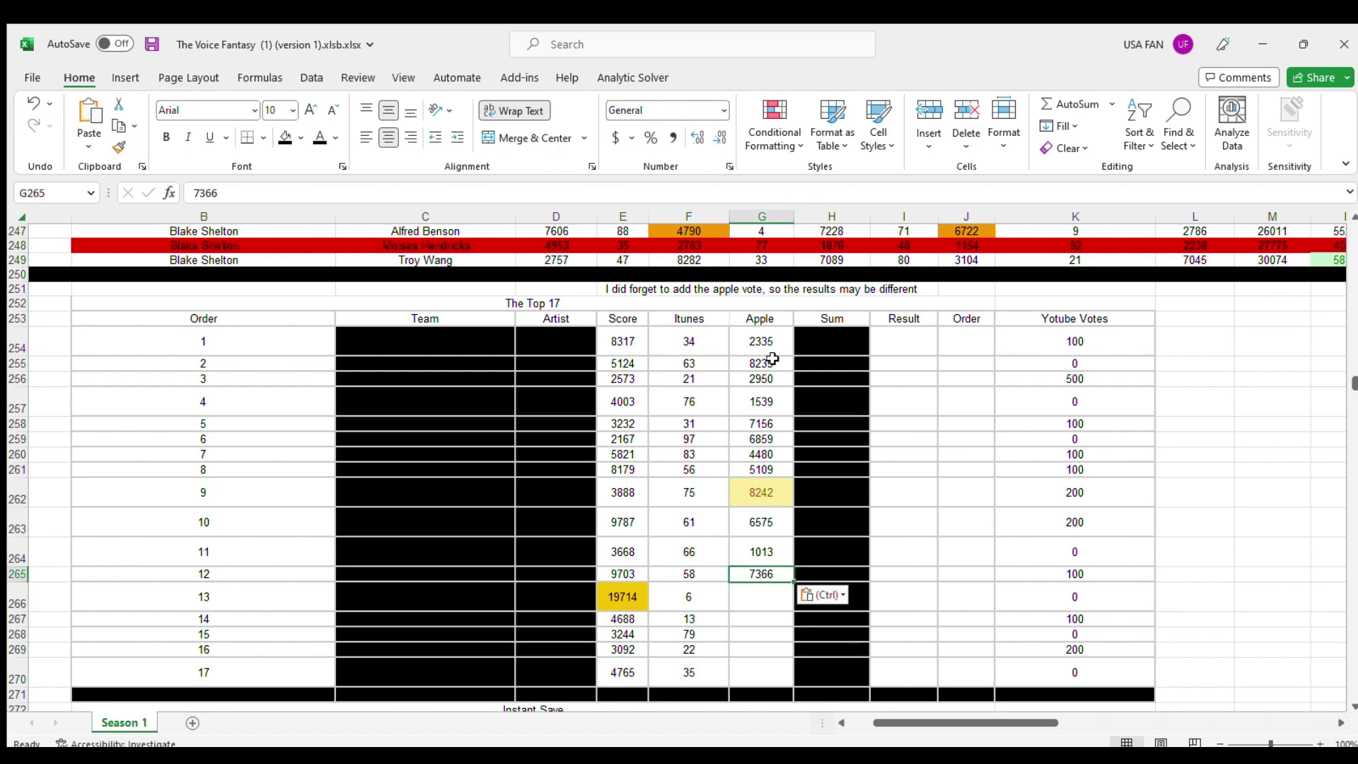
pyautogui.click(734, 599)
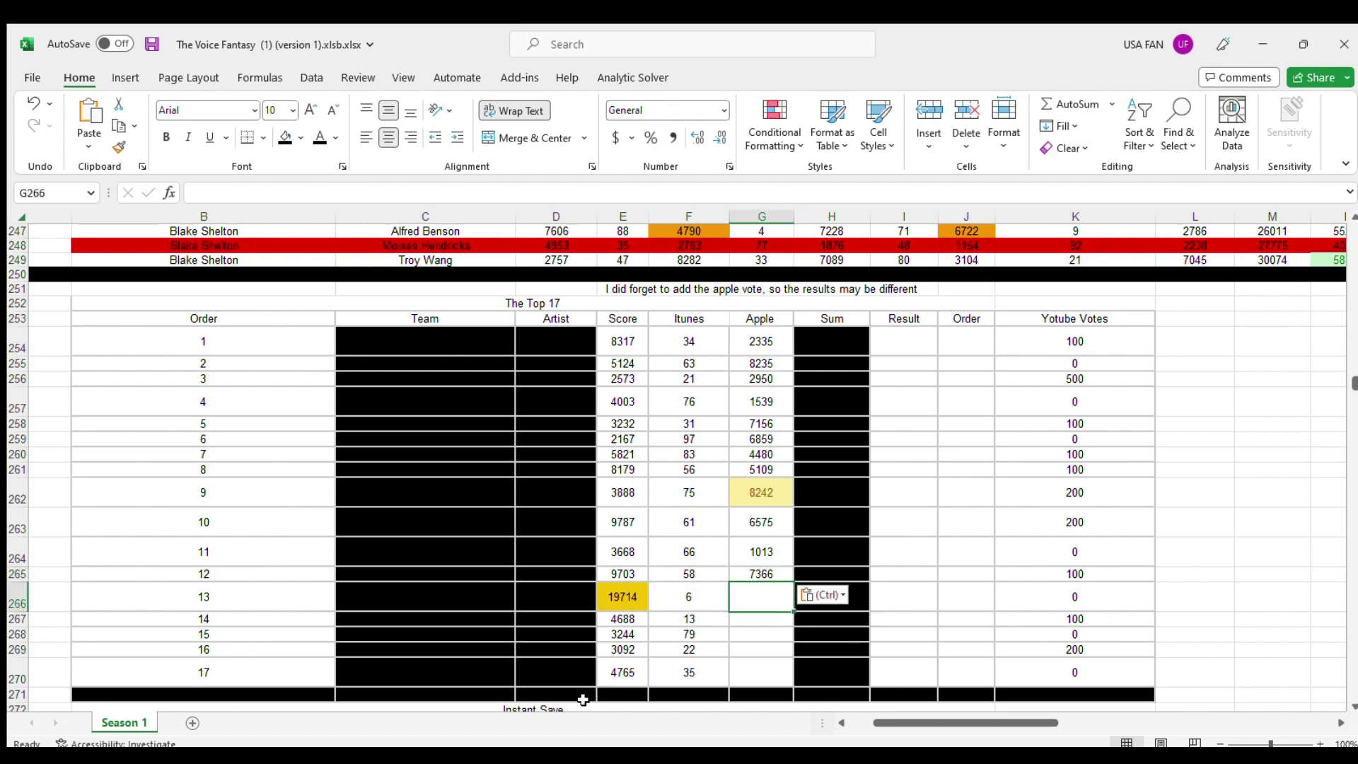
# Step: Paste the Apple votes 6011 in G266 and 8934 in G267 for orders 13 and 14, taken from the other window
pyautogui.hotkey('alt', 'Tab')
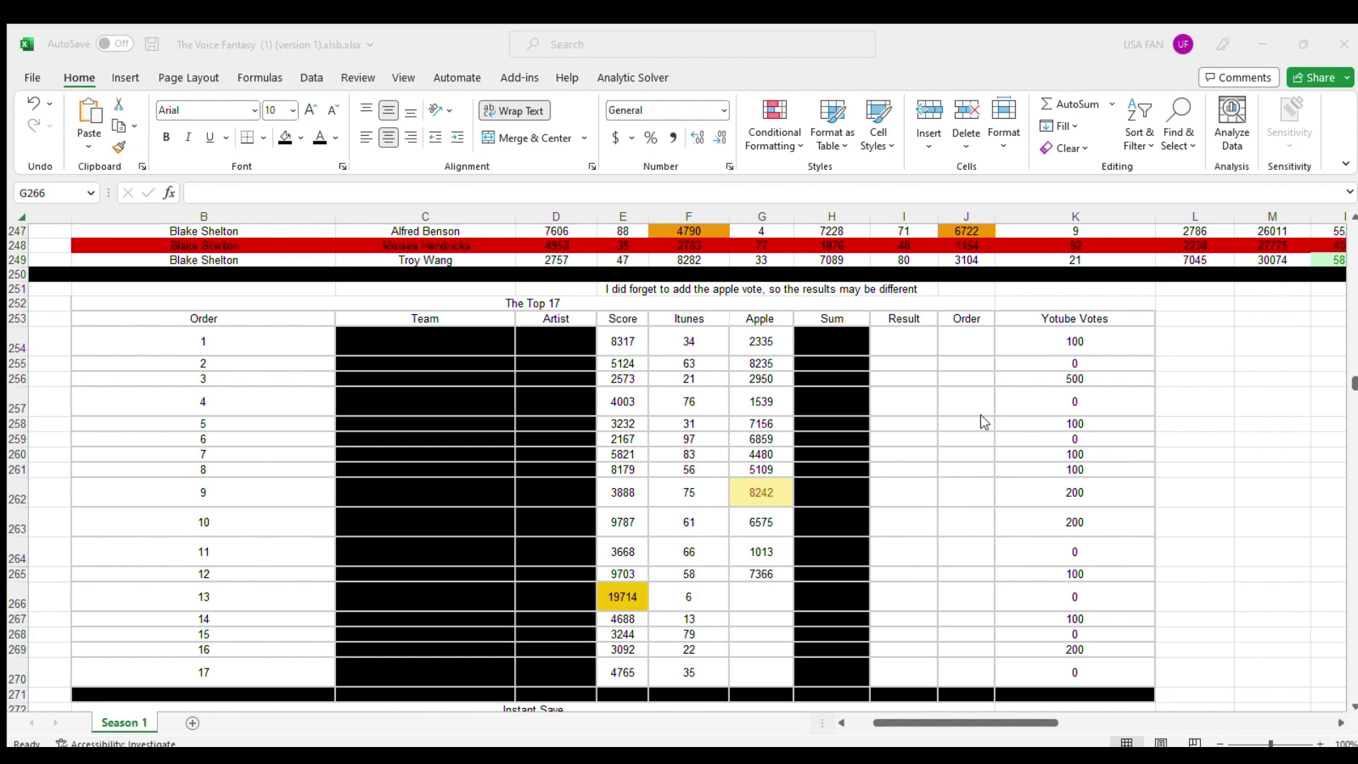
pyautogui.hotkey('alt', 'Tab')
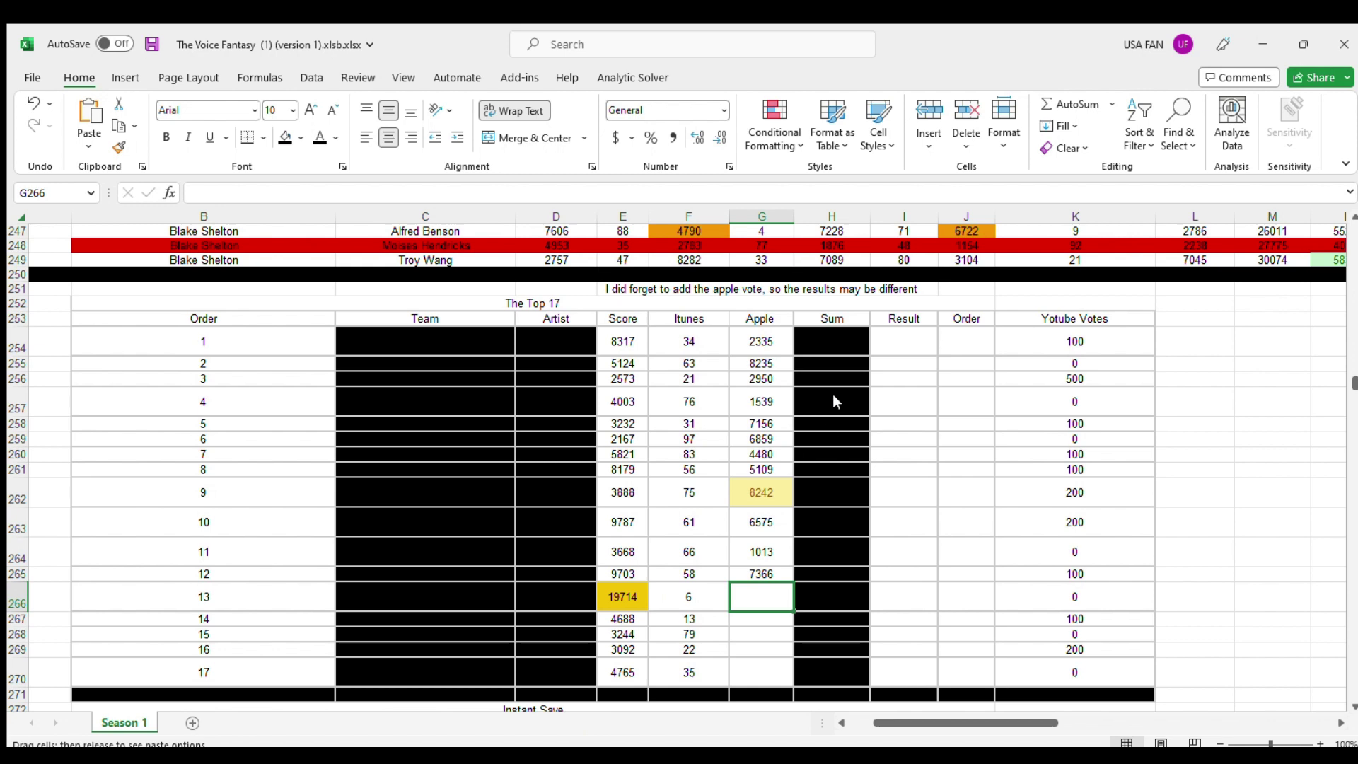
pyautogui.moveTo(763, 441); pyautogui.dragTo(740, 597)
pyautogui.write('6011')
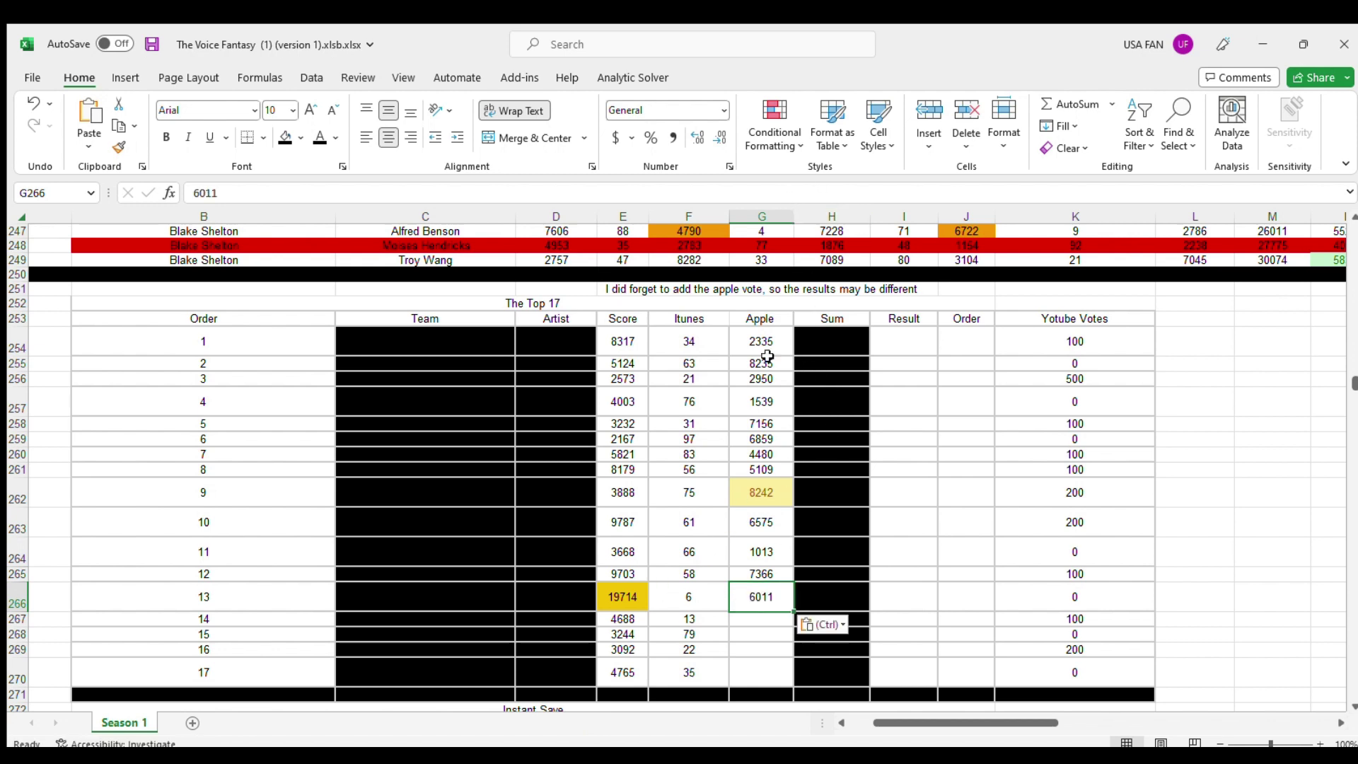
pyautogui.press('Return')
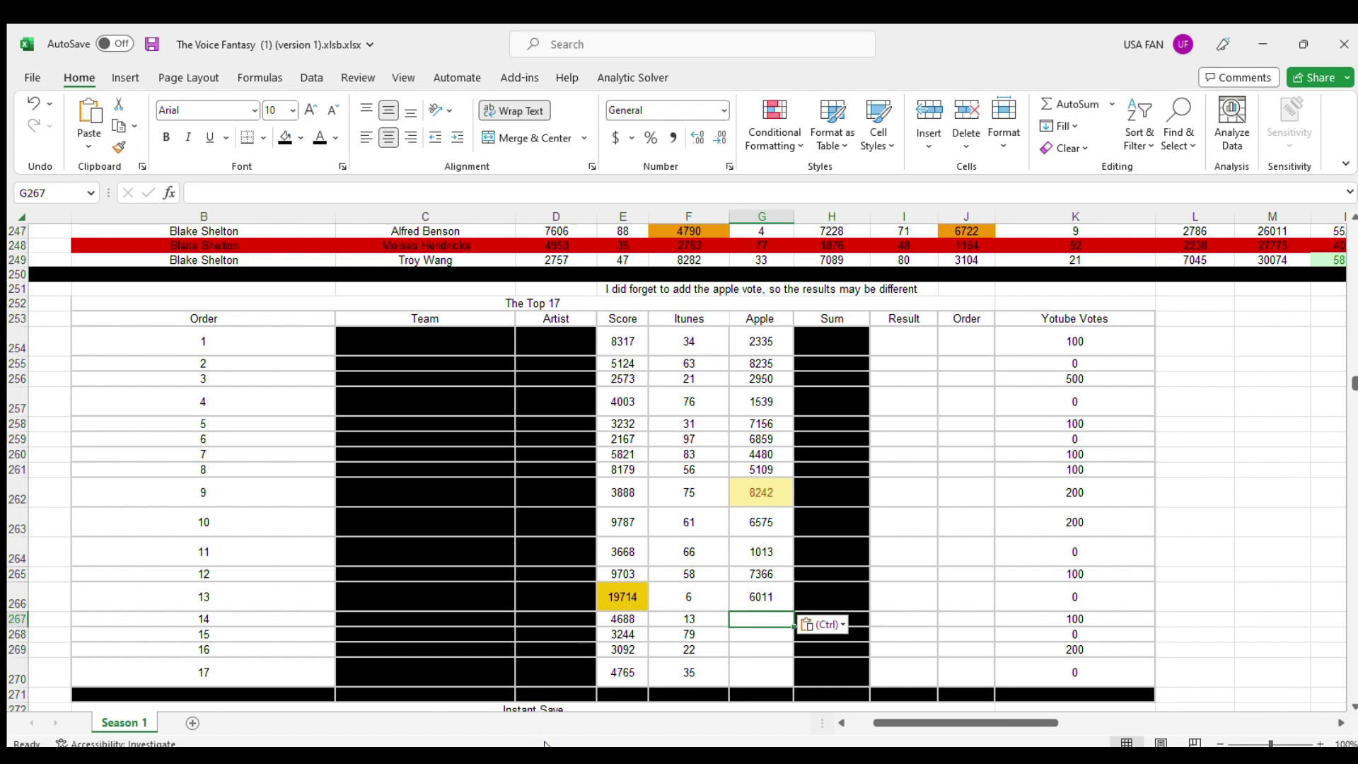
pyautogui.hotkey('alt', 'Tab')
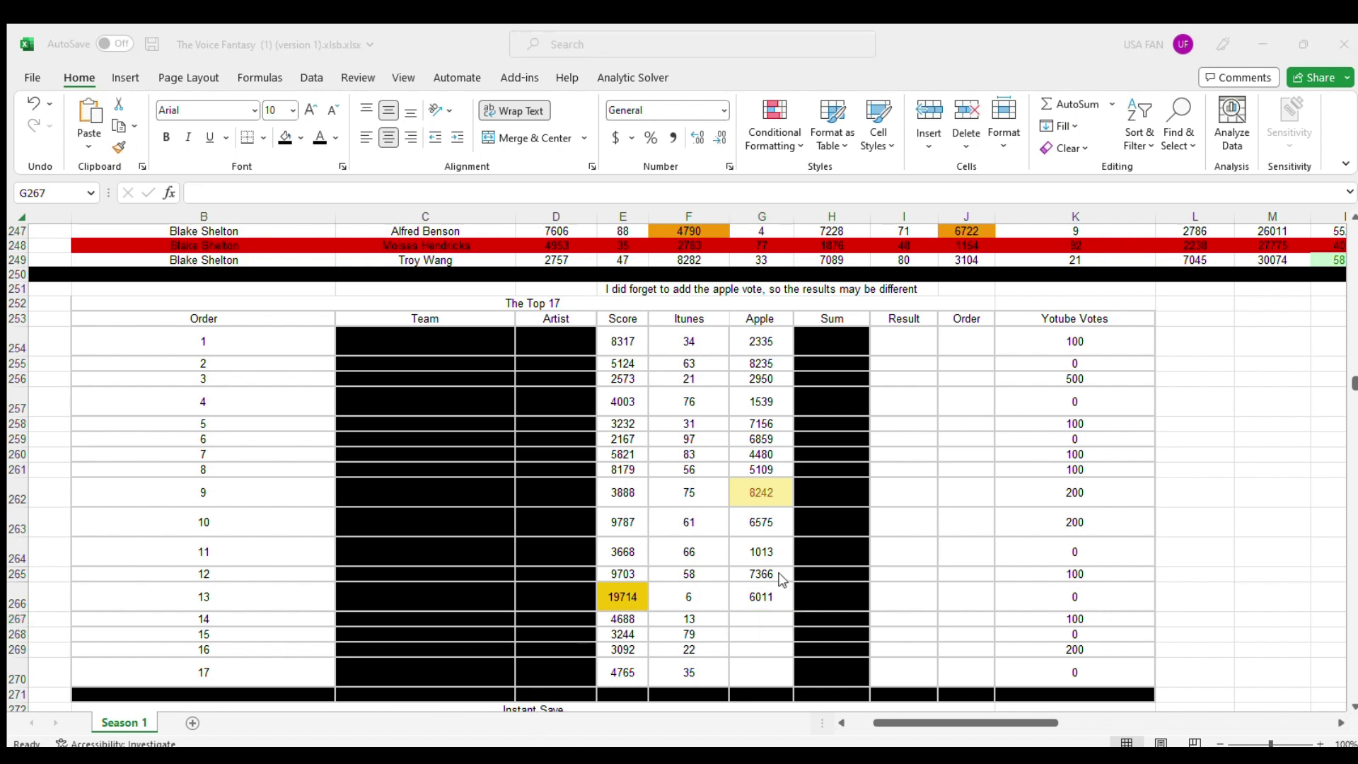
pyautogui.click(748, 619)
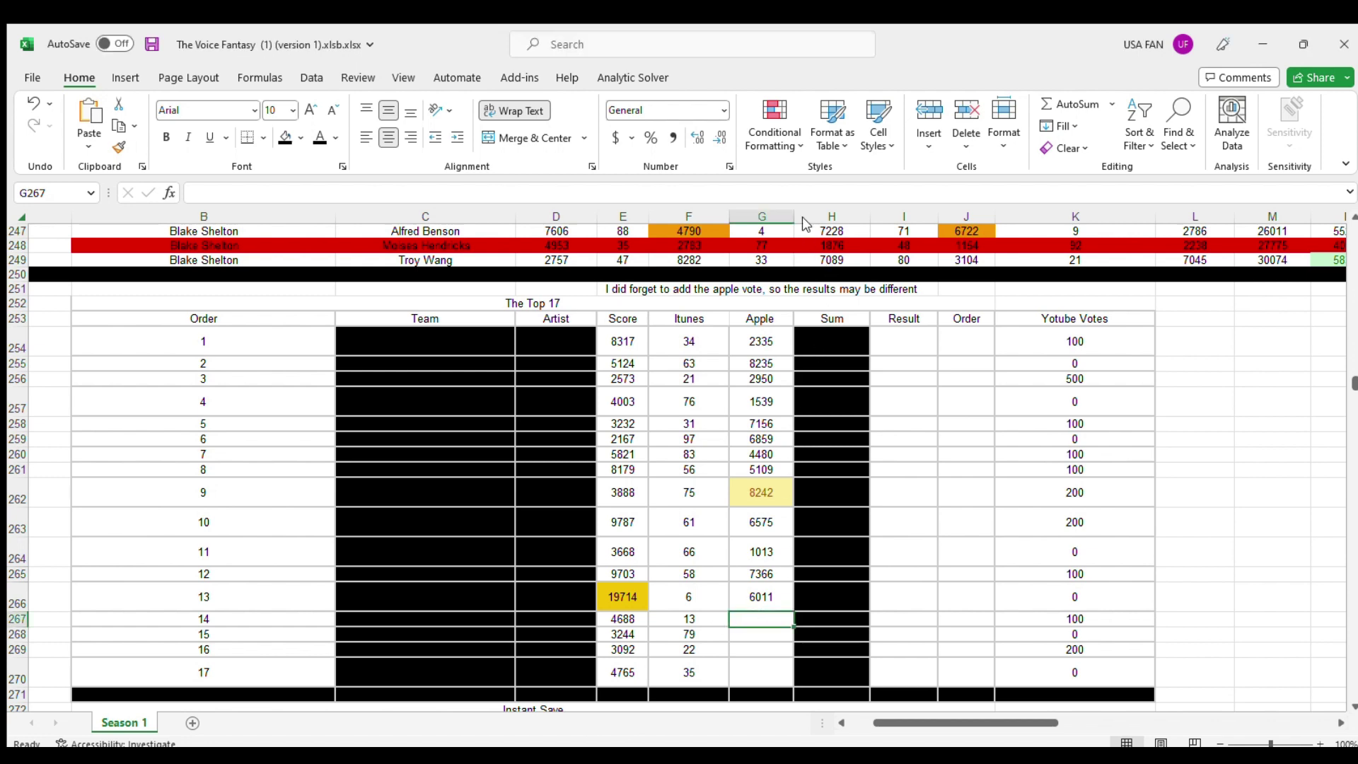
pyautogui.write('8934')
pyautogui.press('Return')
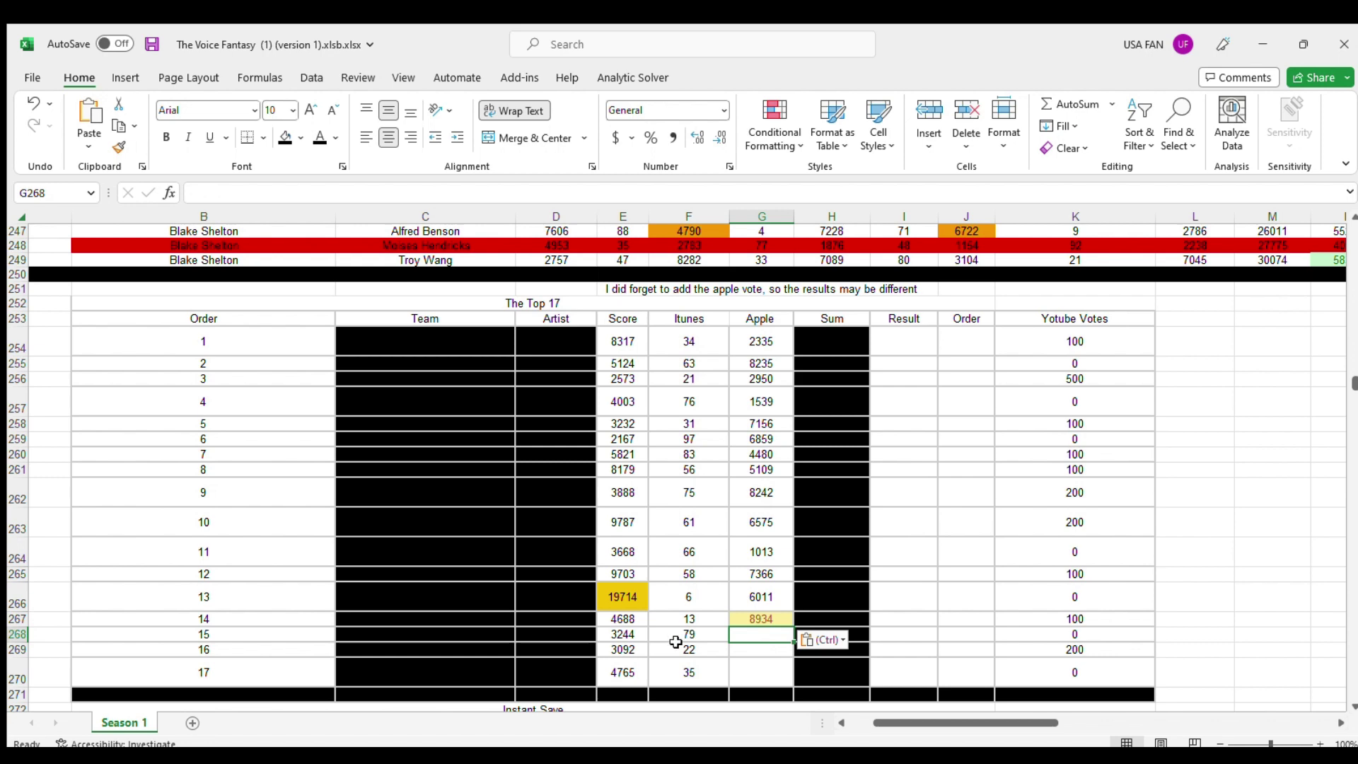
# Step: Paste the Apple votes 415 in G268 and 1140 in G269 for orders 15 and 16, taken from the other window
pyautogui.click(593, 752)
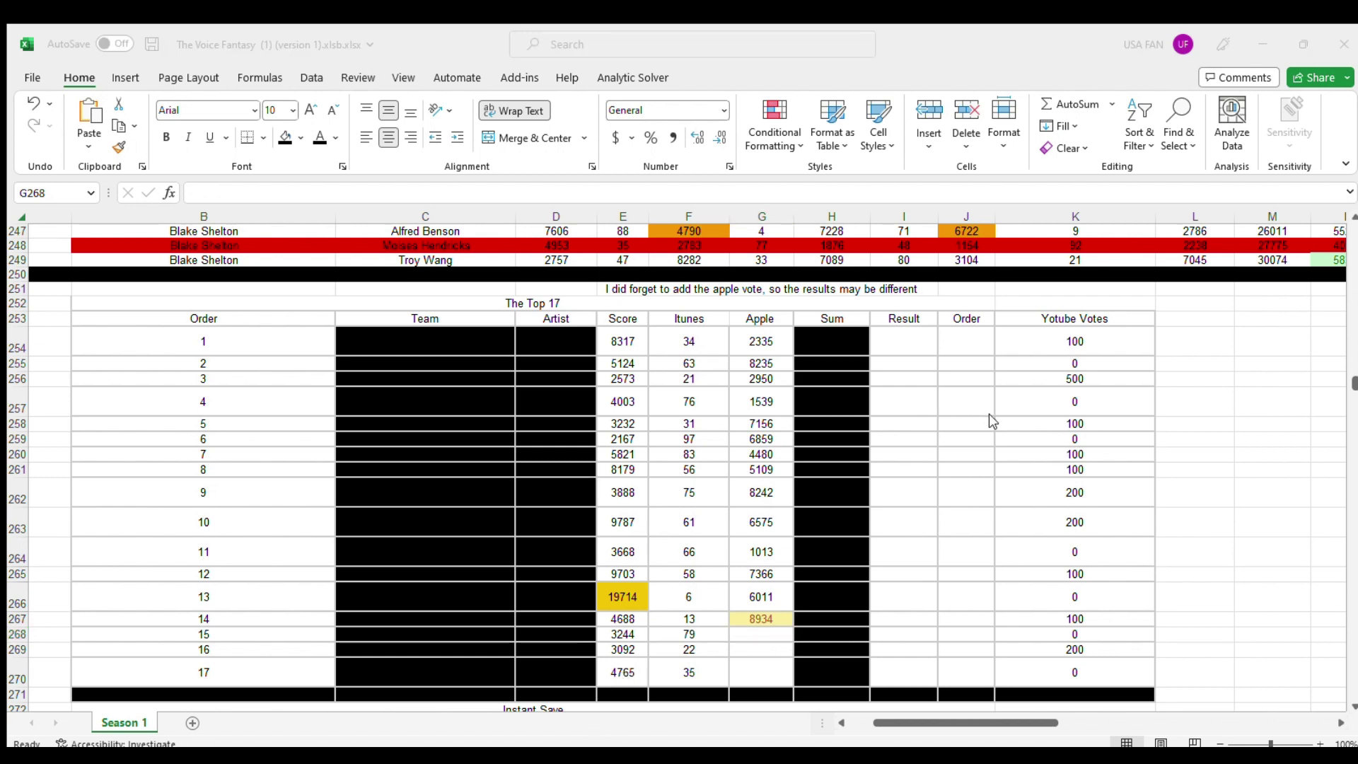
pyautogui.click(577, 752)
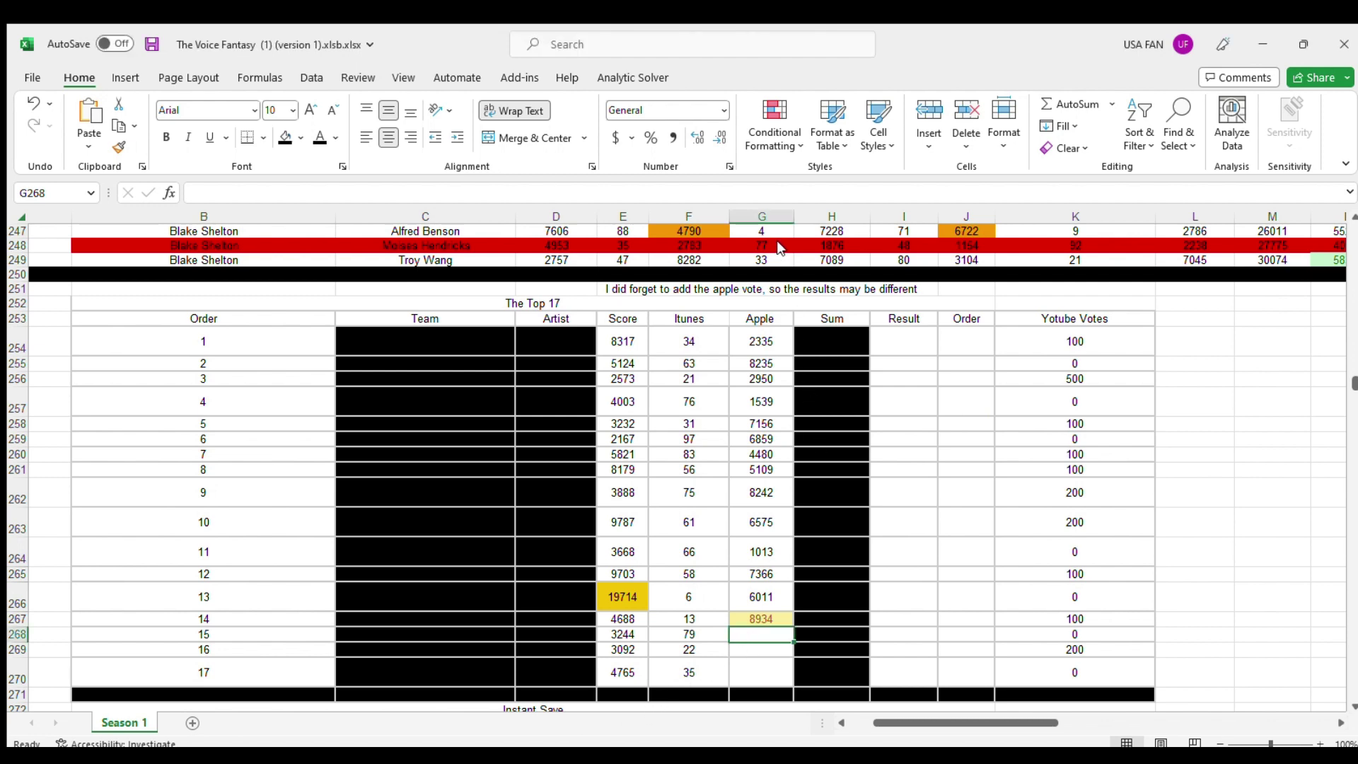
pyautogui.write('415')
pyautogui.click(765, 650)
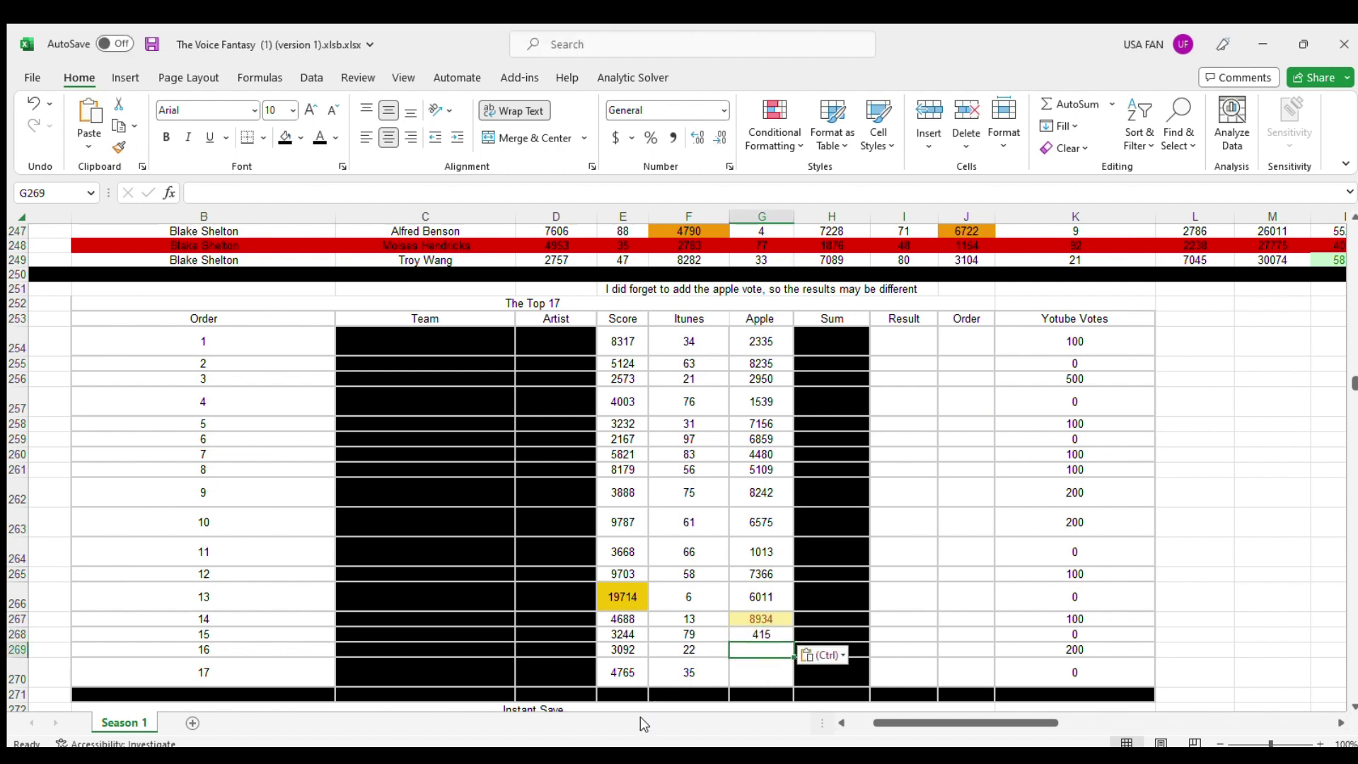
pyautogui.hotkey('alt', 'Tab')
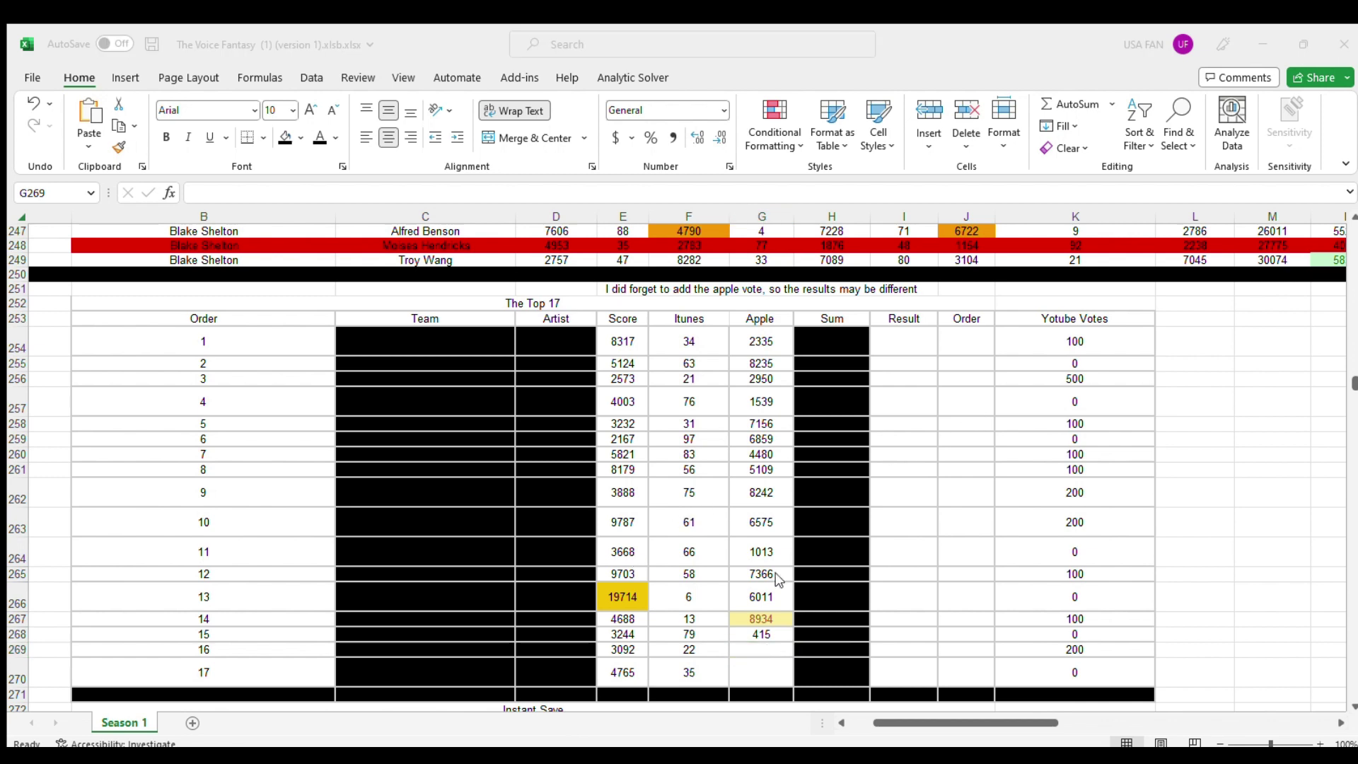
pyautogui.hotkey('alt', 'Tab')
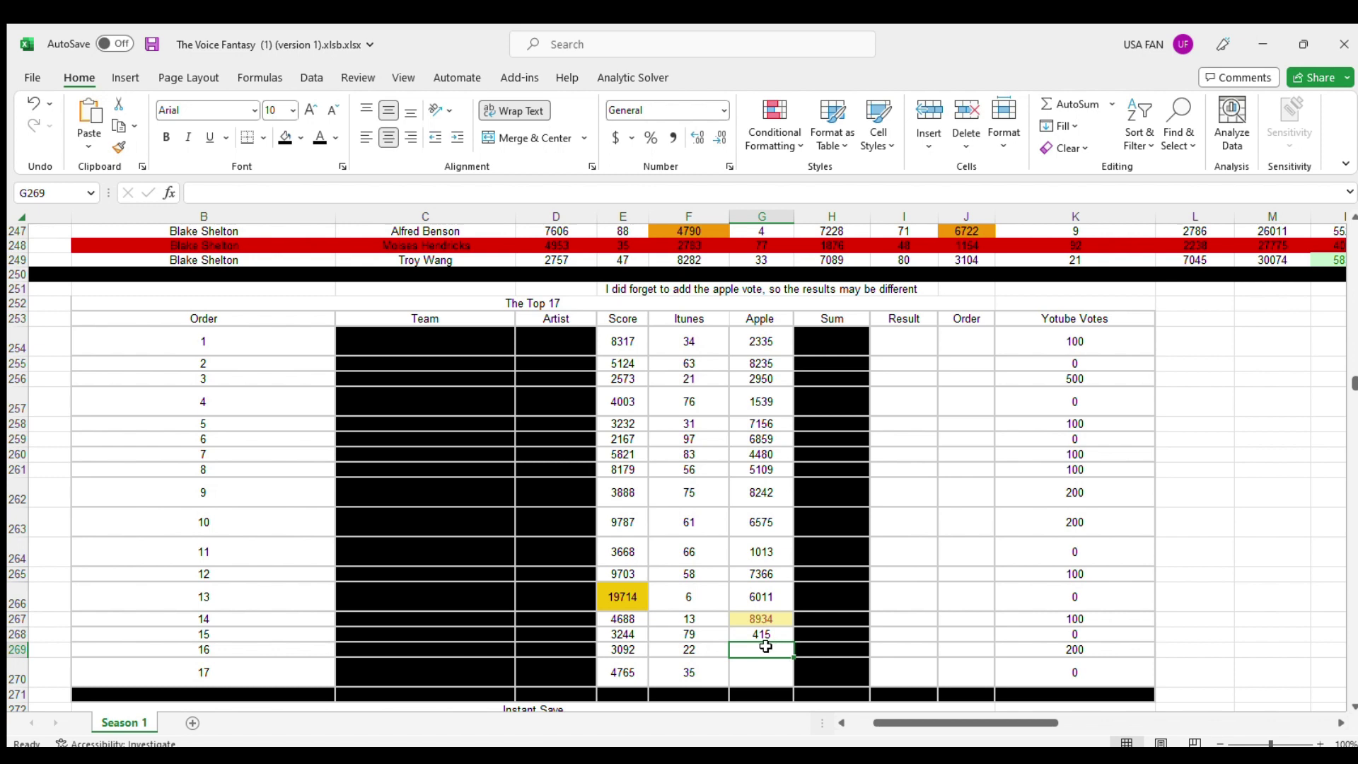
pyautogui.write('1140')
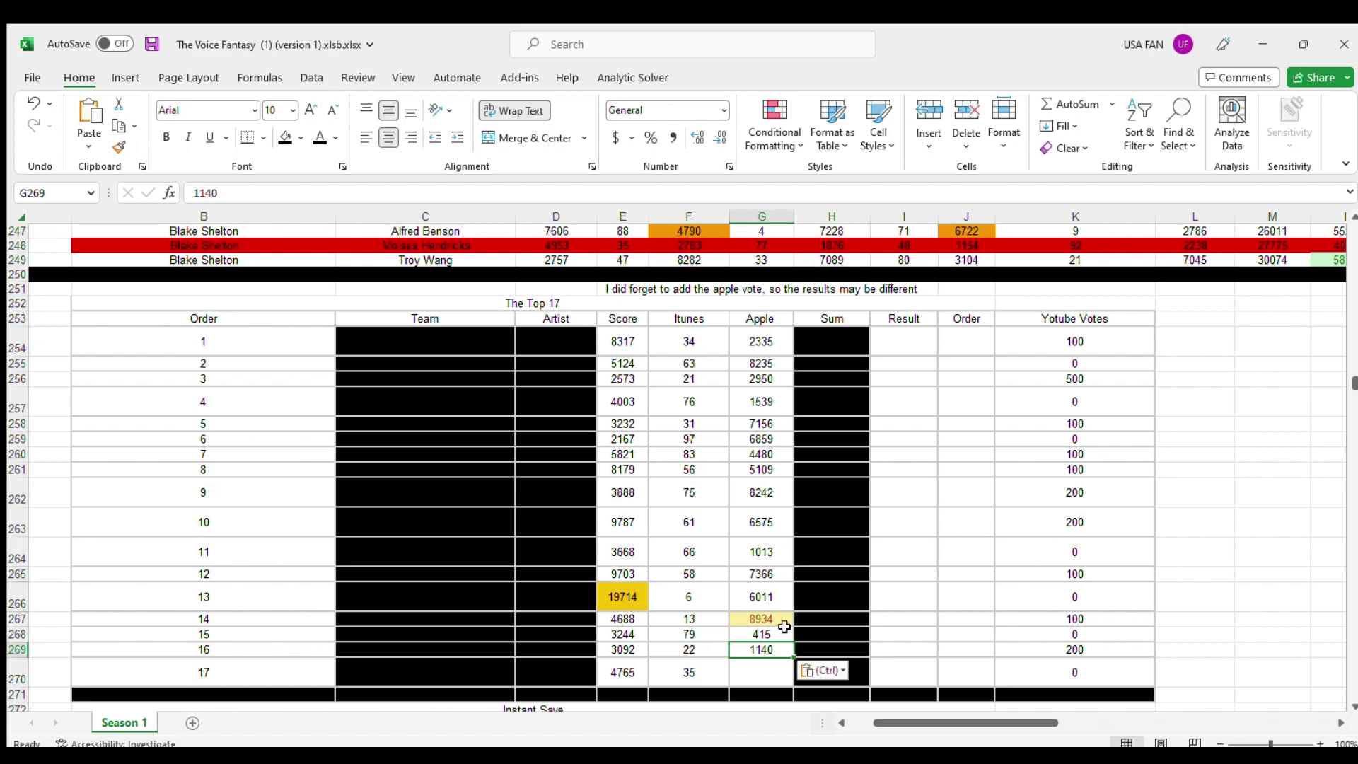
# Step: Paste the Apple votes 3124 in G270 for order 17, taken from the other window
pyautogui.click(771, 668)
pyautogui.hotkey('alt', 'Tab')
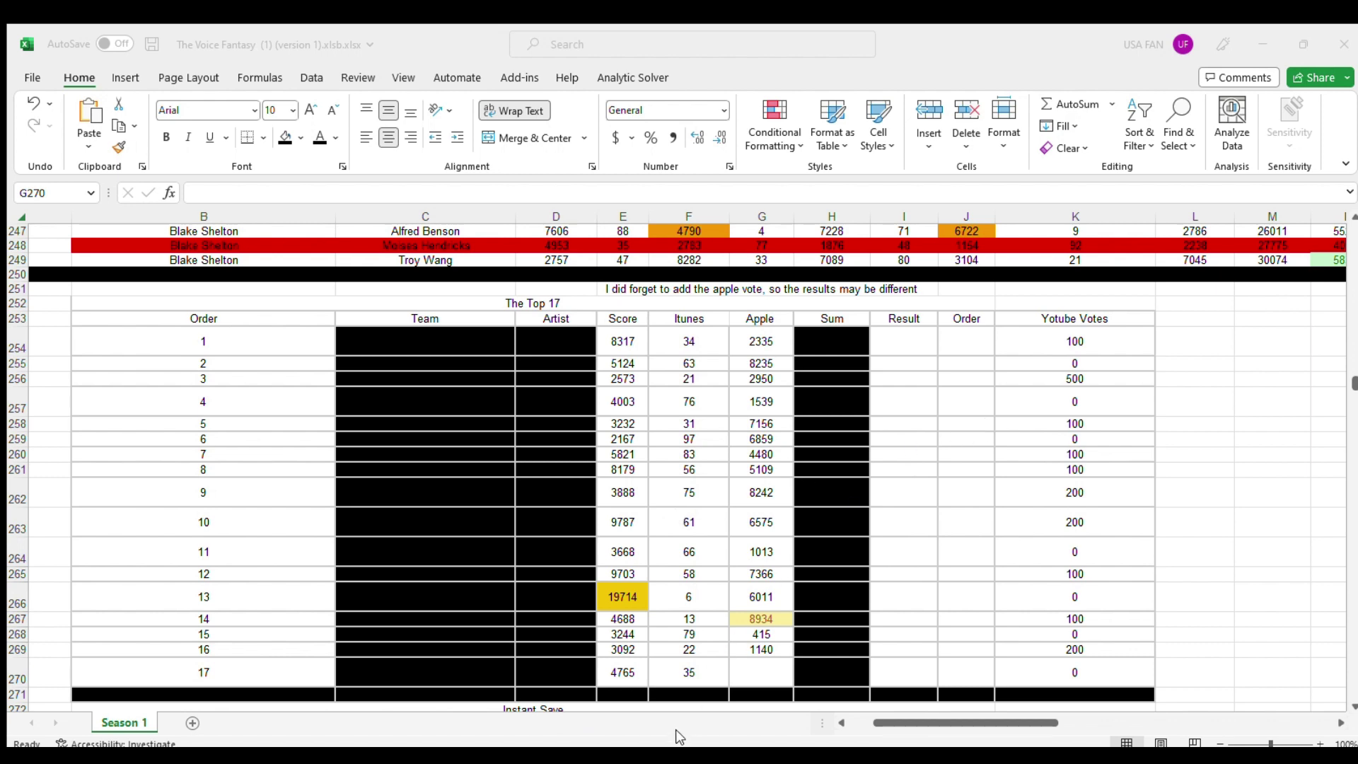
pyautogui.hotkey('alt', 'Tab')
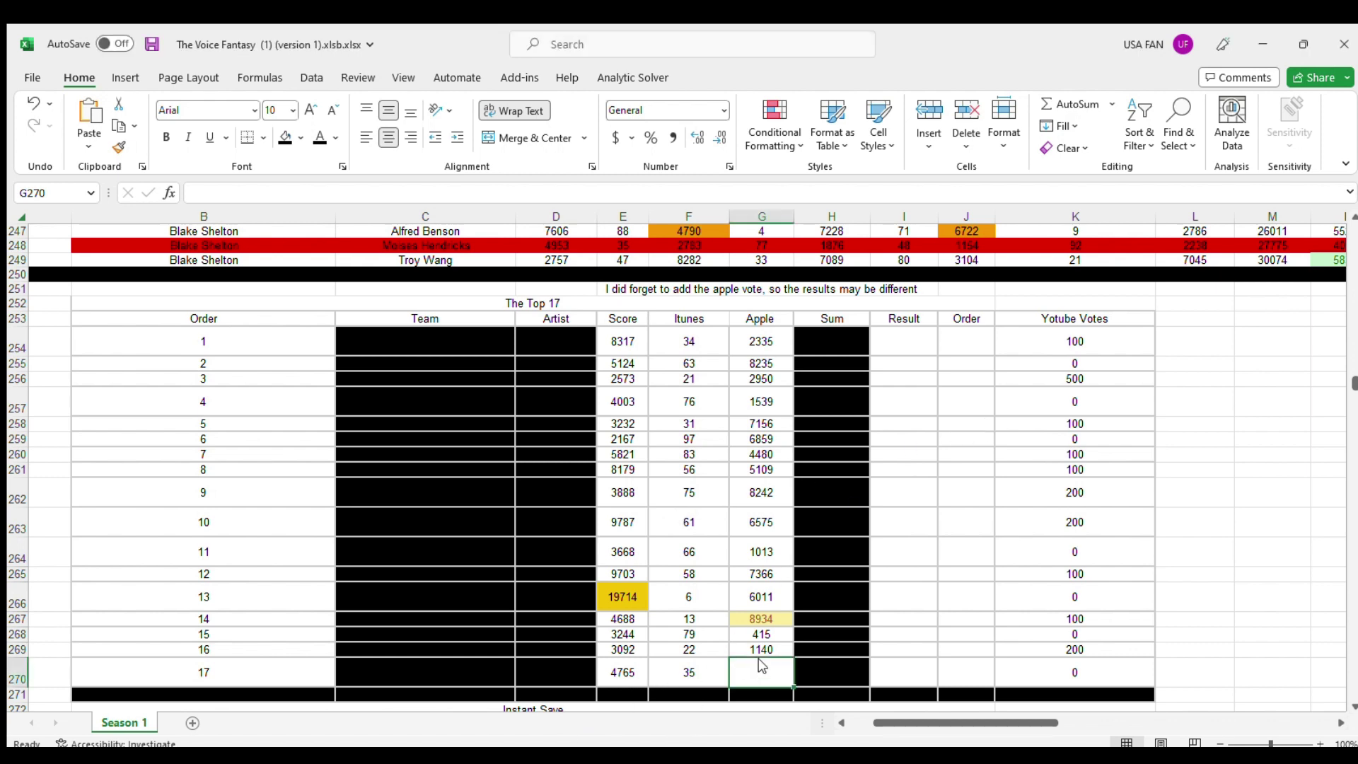
pyautogui.write('3124')
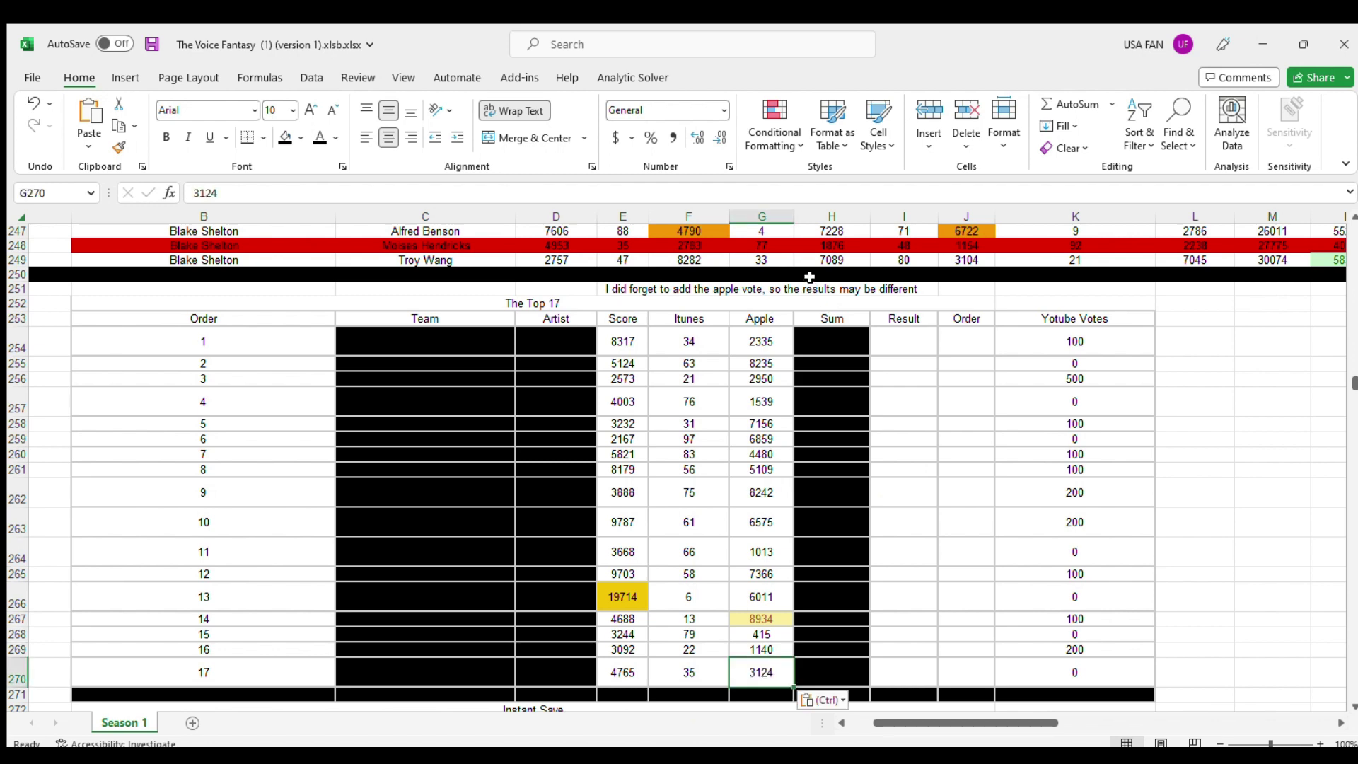
# Step: Double the highlighted Apple votes of order 14 in G267 with the formula =8934*2
pyautogui.click(747, 612)
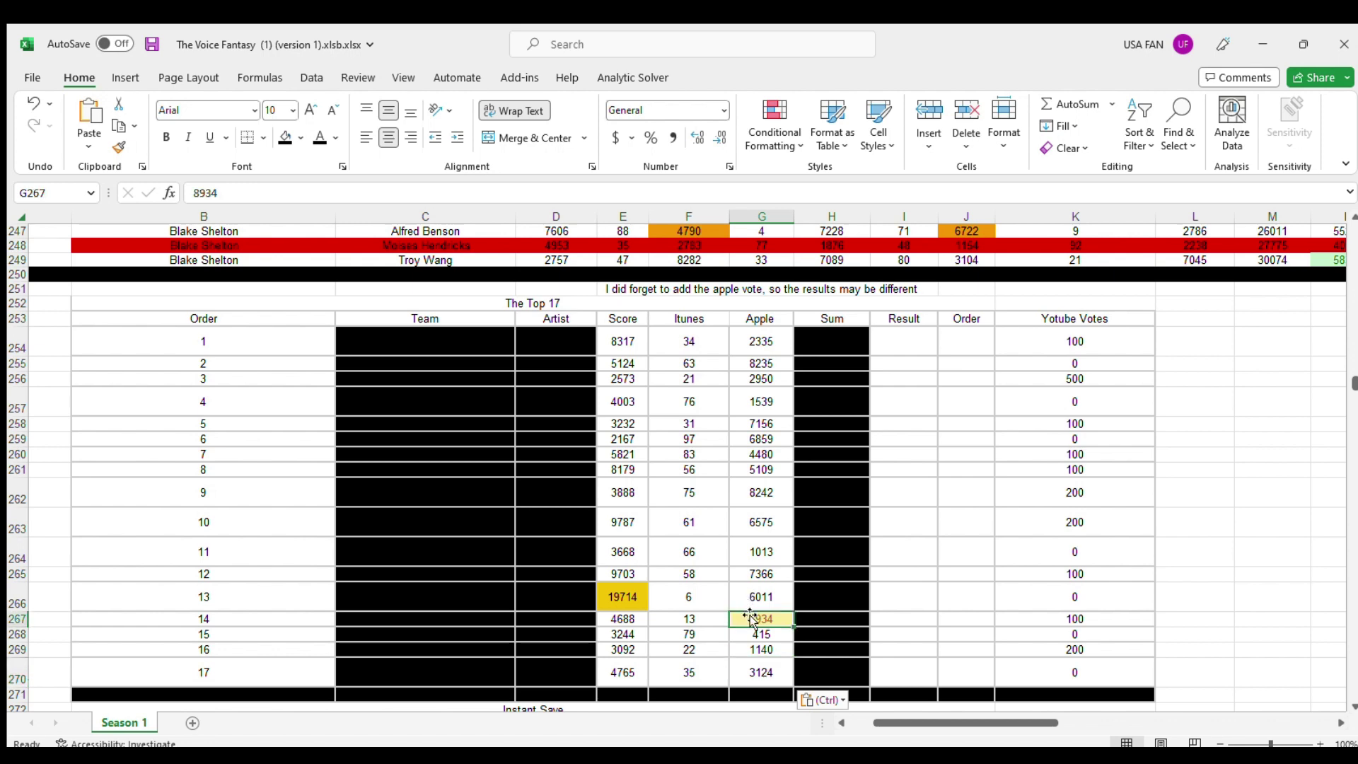
pyautogui.click(187, 194)
pyautogui.write('=')
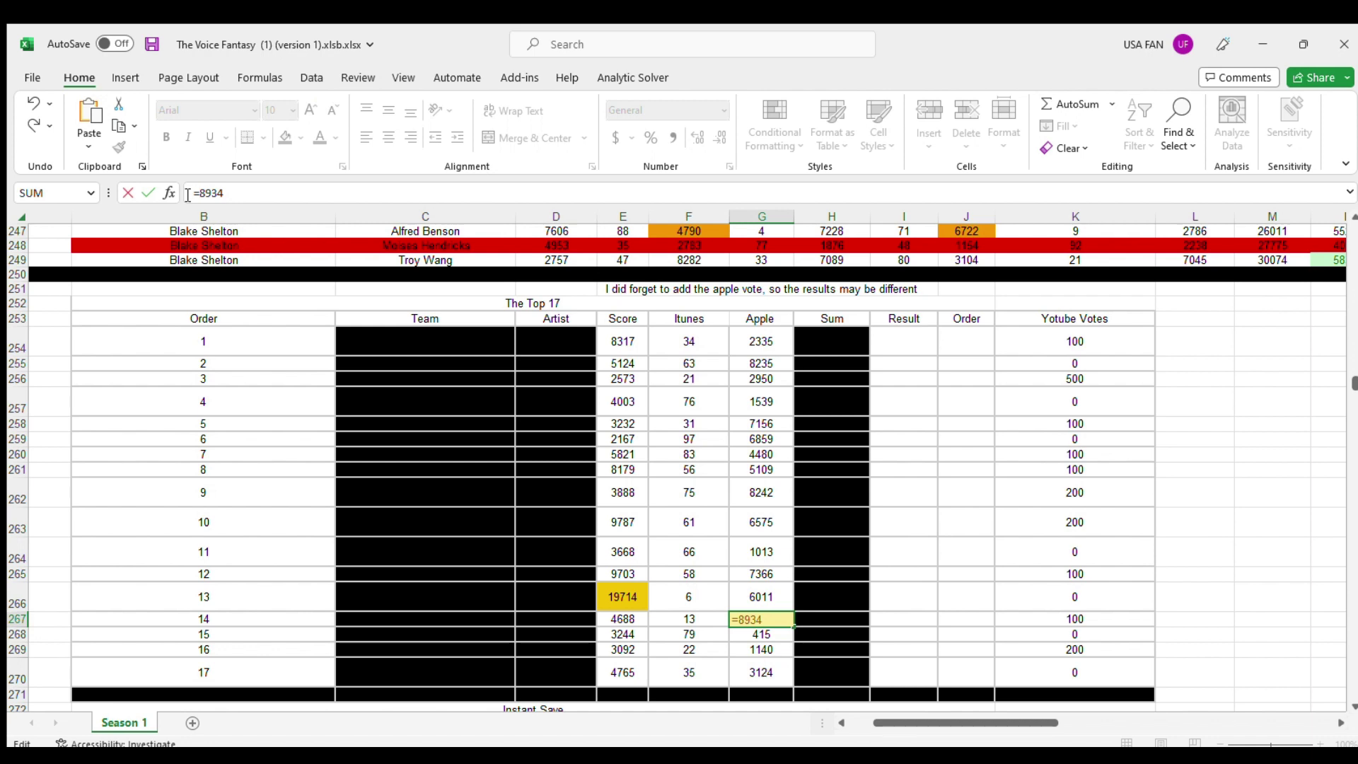
pyautogui.press('Right')
pyautogui.press('Right')
pyautogui.write('*2')
pyautogui.press('Return')
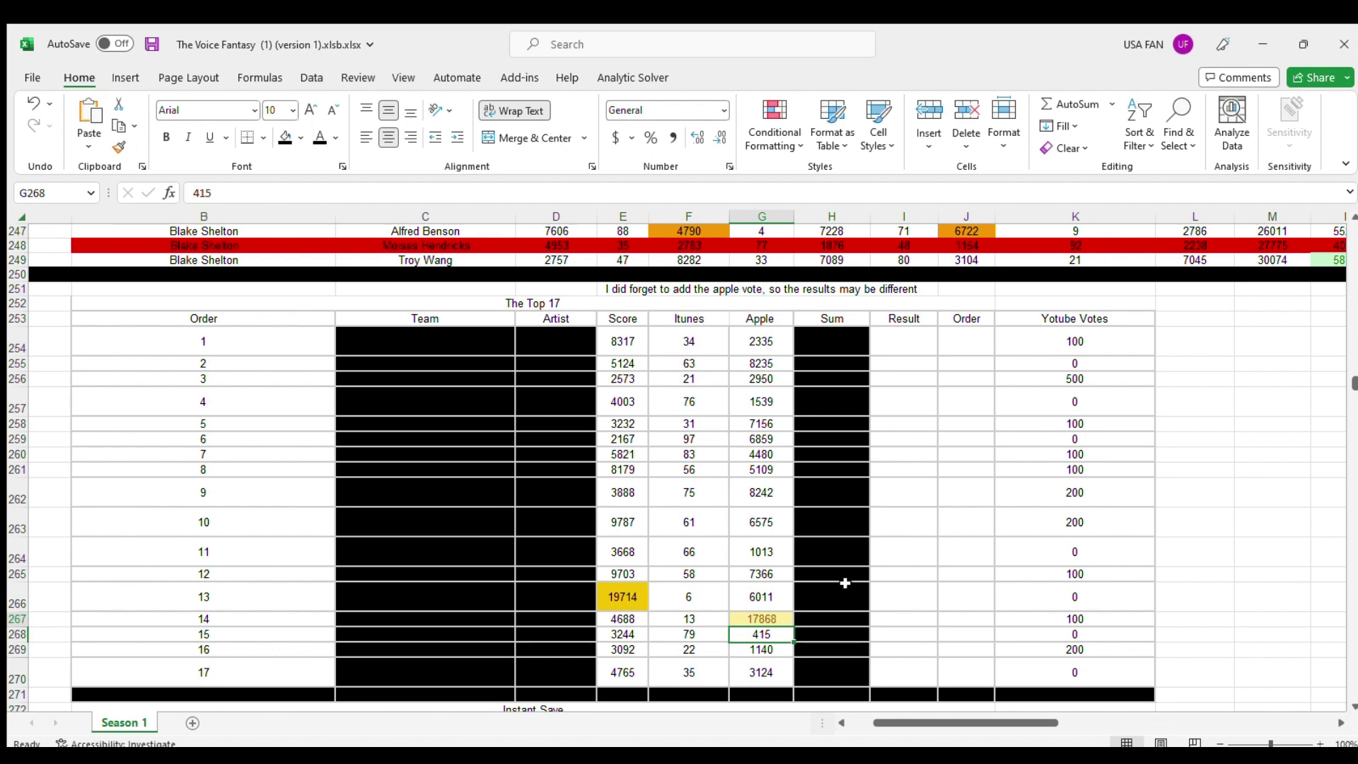